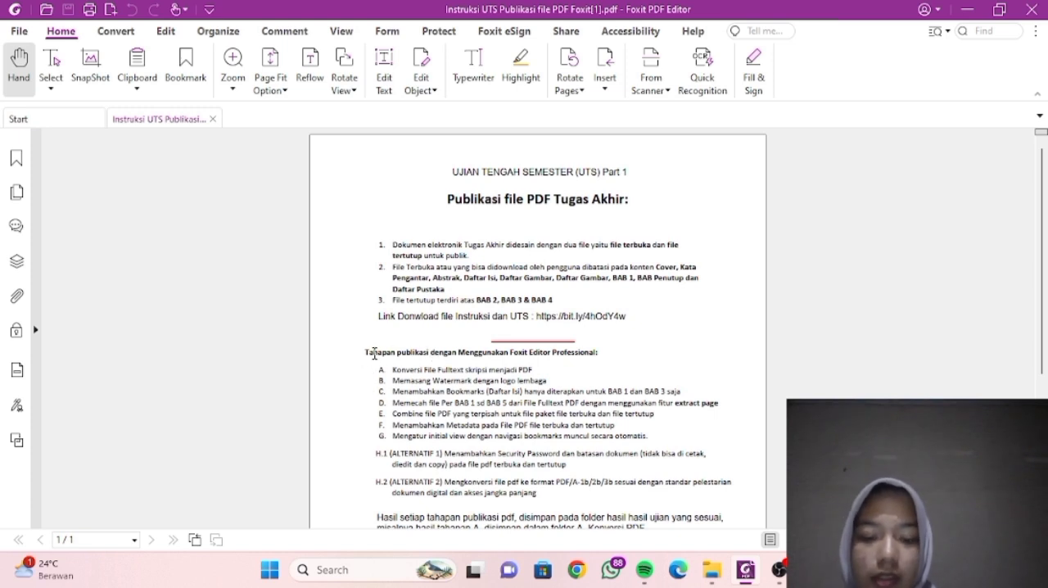
- Convert the Word document Tugas Akhir Diploma 3 from the bahan latihan foxit folder in File Explorer to PDF with Foxit PDF Editor
left_click_drag(366, 354, 655, 157)
scroll(680, 431, "up", 3)
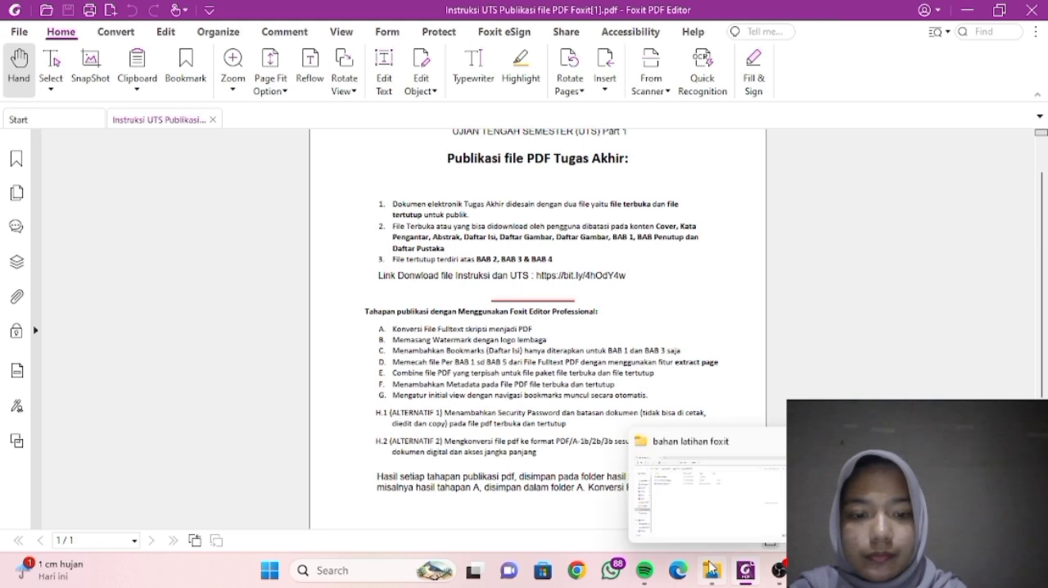
left_click(680, 460)
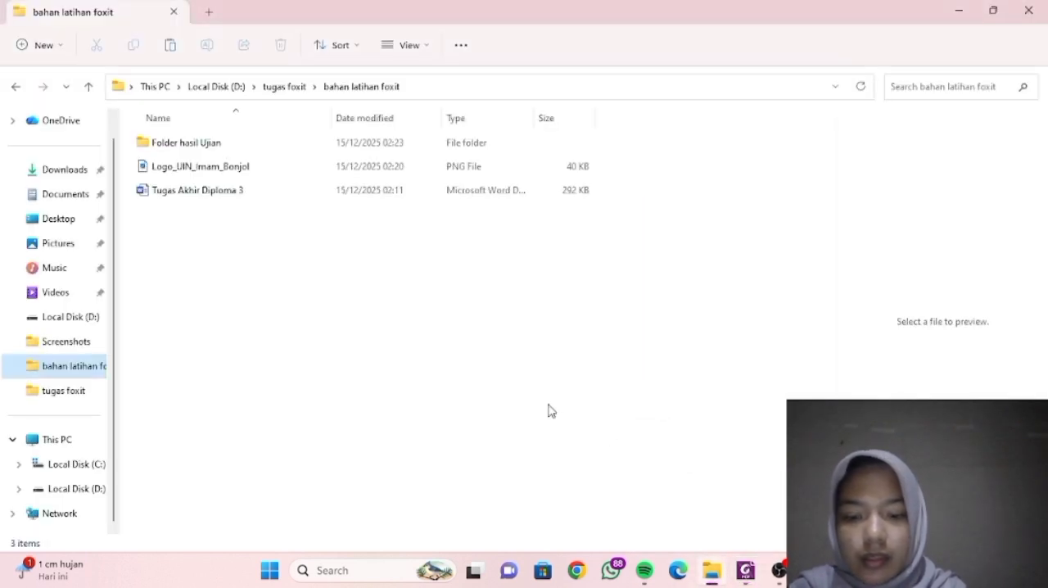
left_click(274, 195)
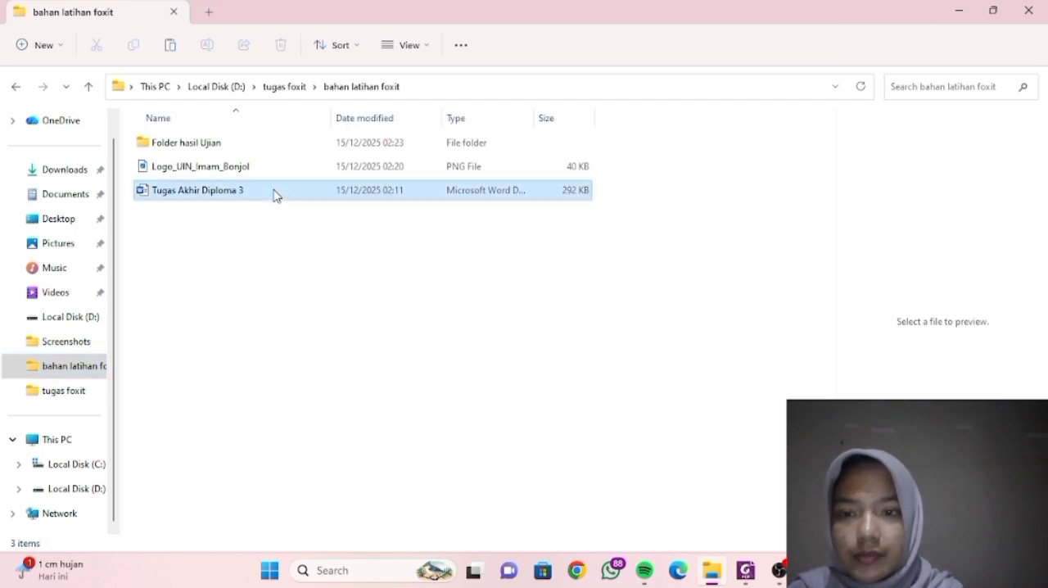
right_click(273, 194)
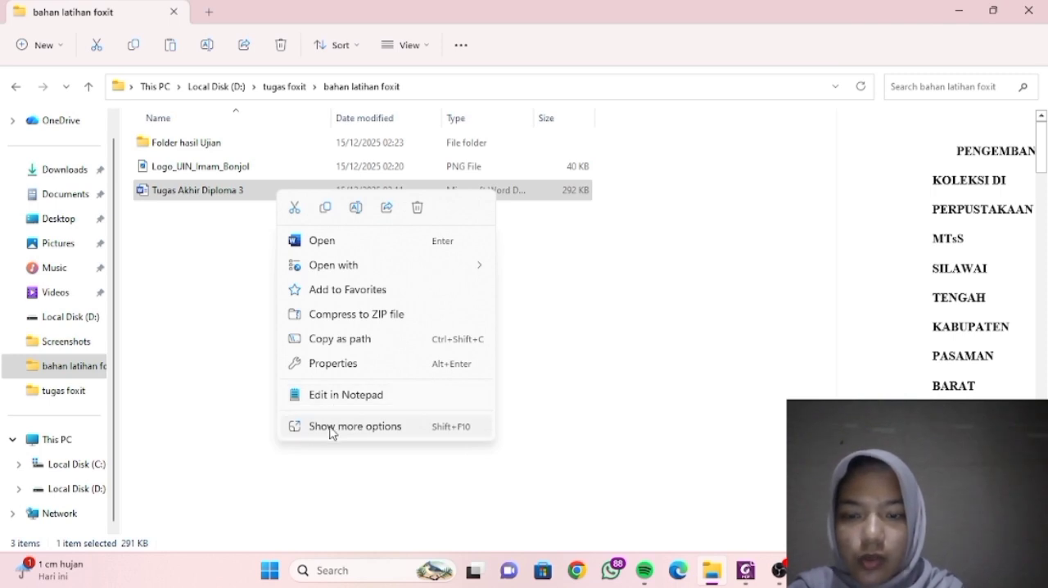
left_click(331, 427)
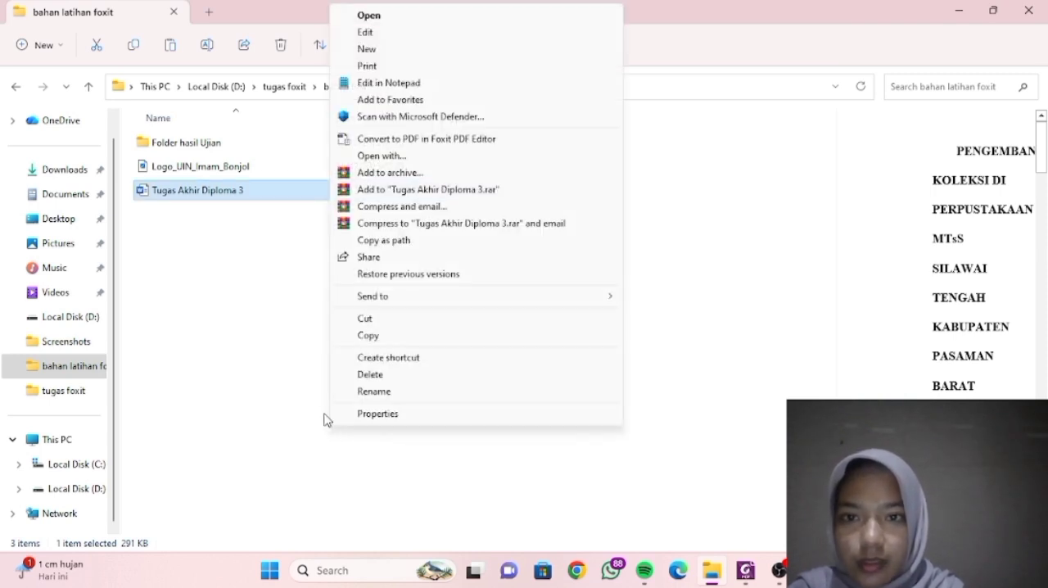
left_click(389, 141)
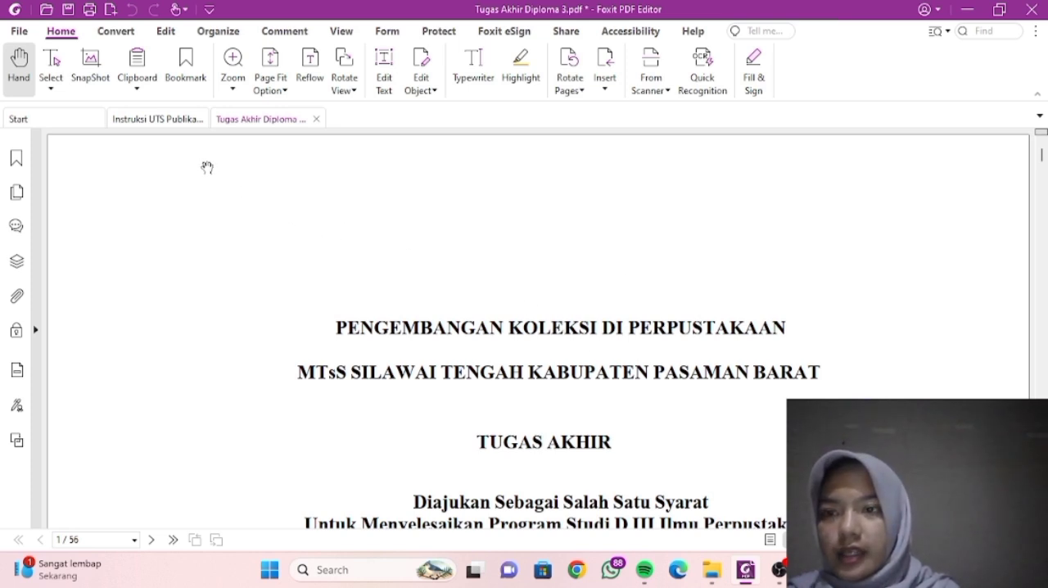
- Save the converted PDF as Tugas Akhir Diploma 3 in bahan latihan foxit > Folder hasil Ujian > A. Konversi PDF
left_click(70, 17)
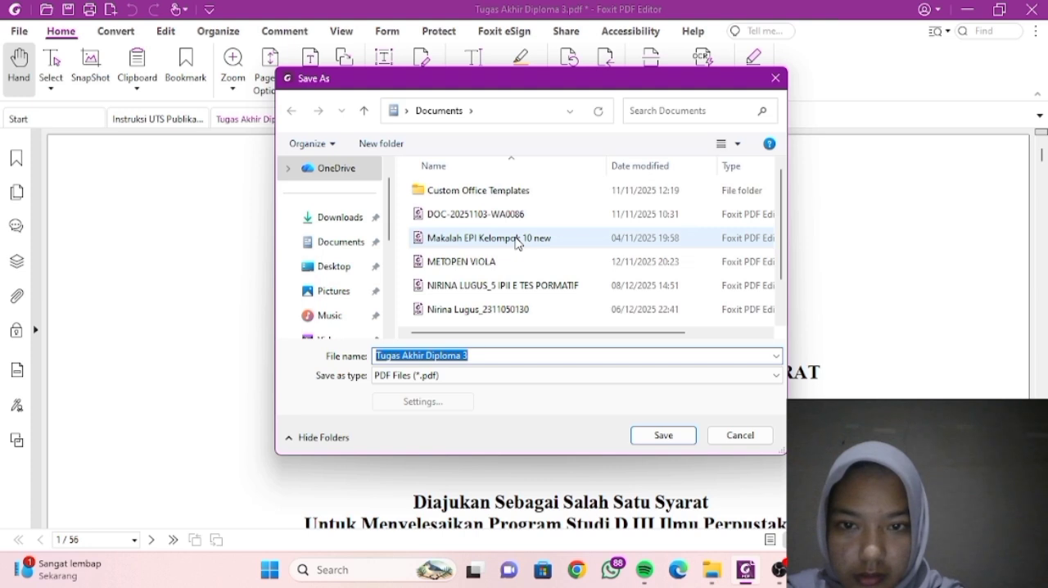
scroll(346, 286, "down", 2)
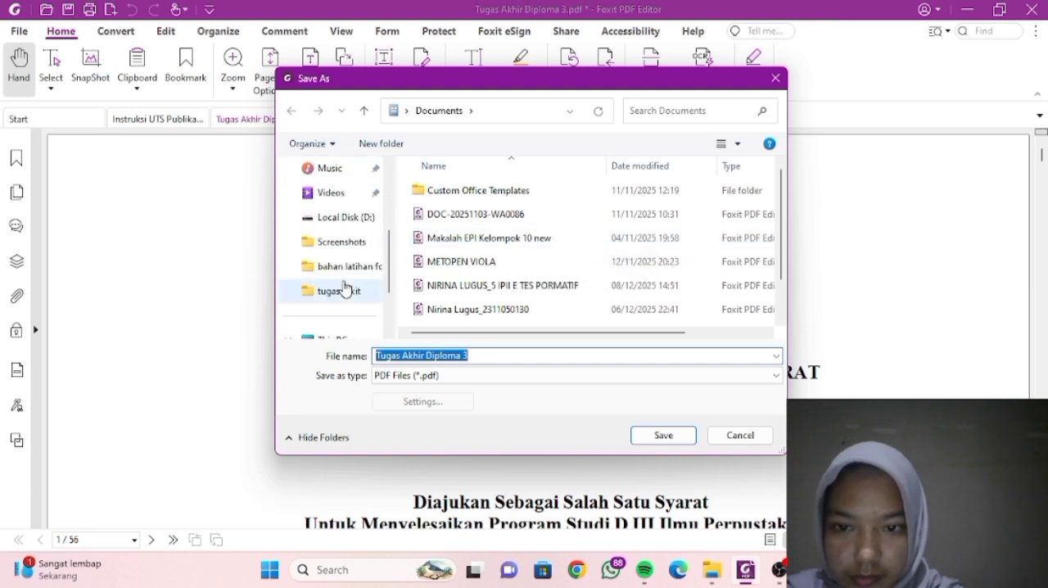
left_click(345, 274)
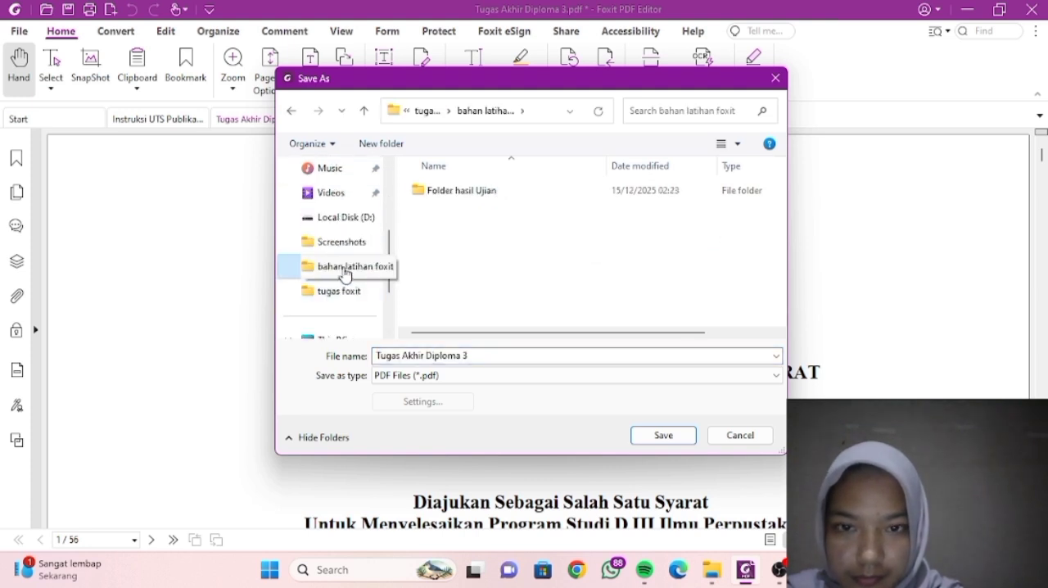
left_click(454, 201)
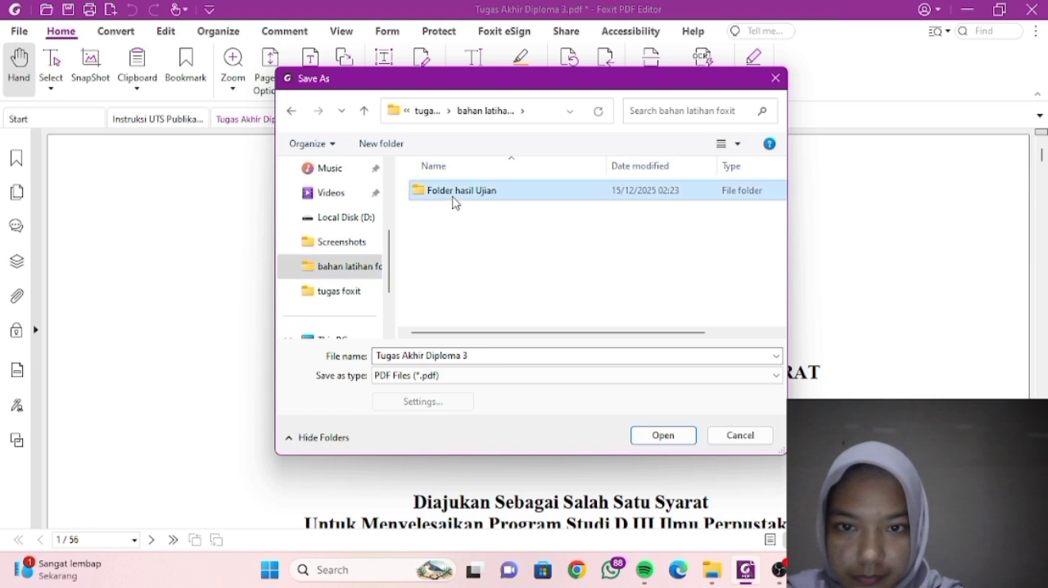
double_click(455, 196)
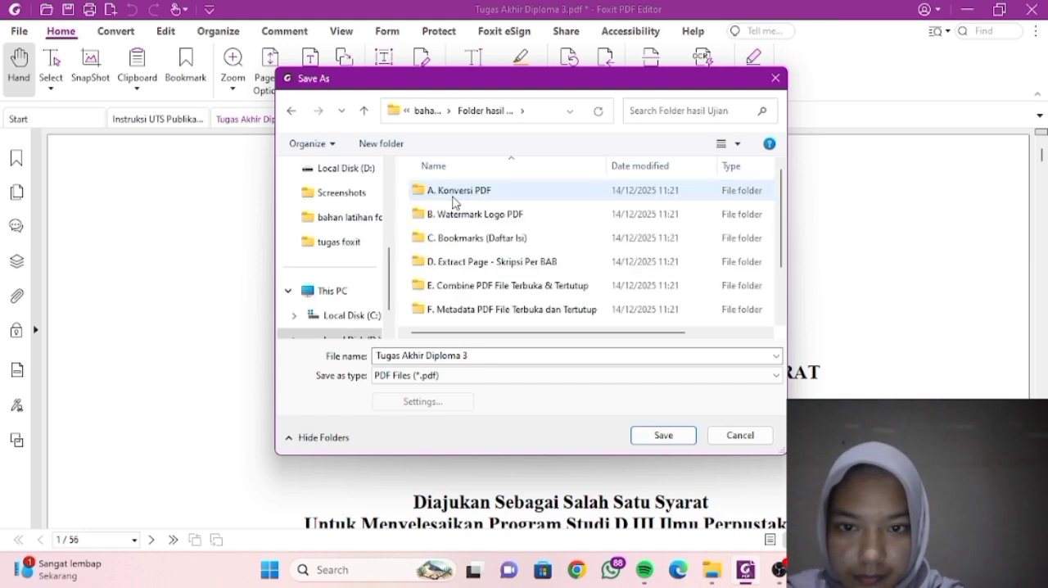
double_click(457, 195)
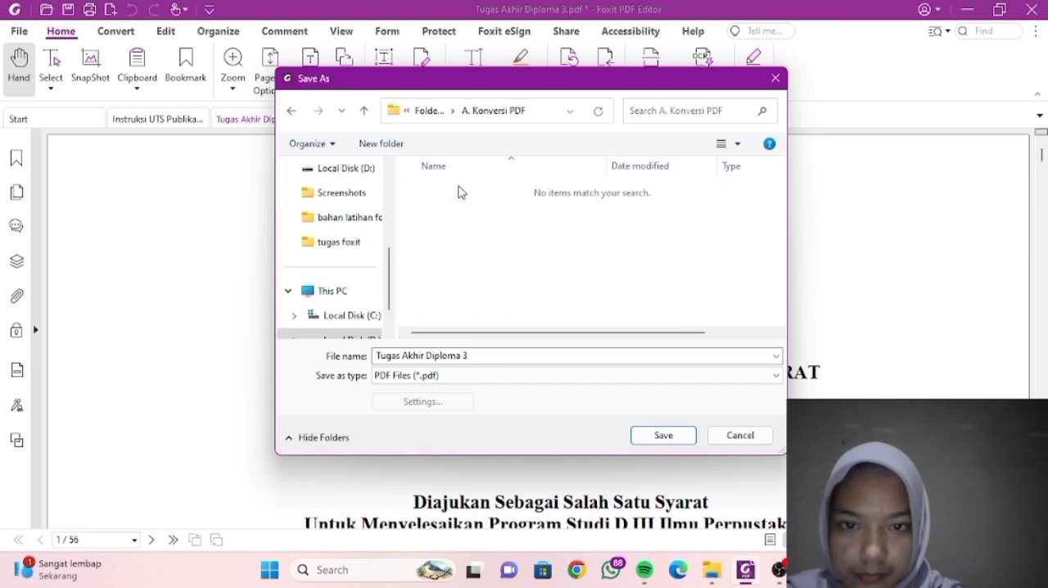
left_click(663, 441)
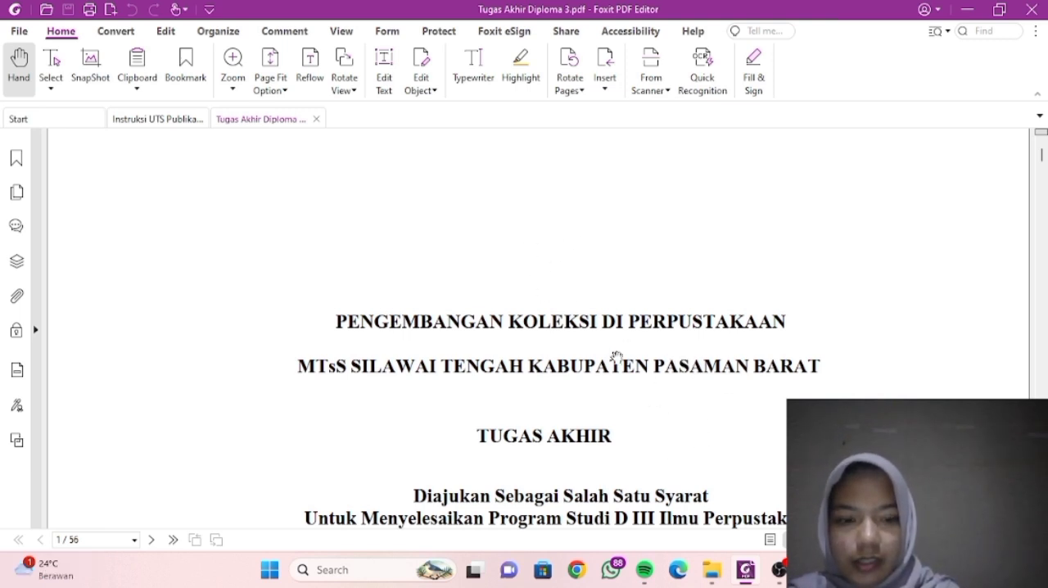
- Copy the Tugas Akhir Diploma 3 PDF from Folder hasil Ujian > A. Konversi PDF in File Explorer
mouse_move(718, 581)
left_click(694, 478)
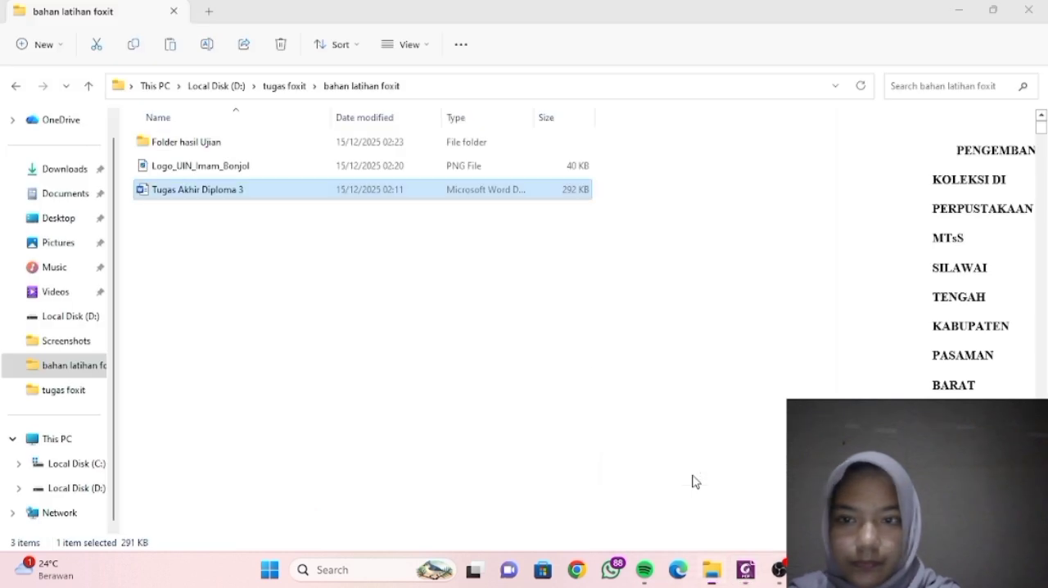
double_click(335, 145)
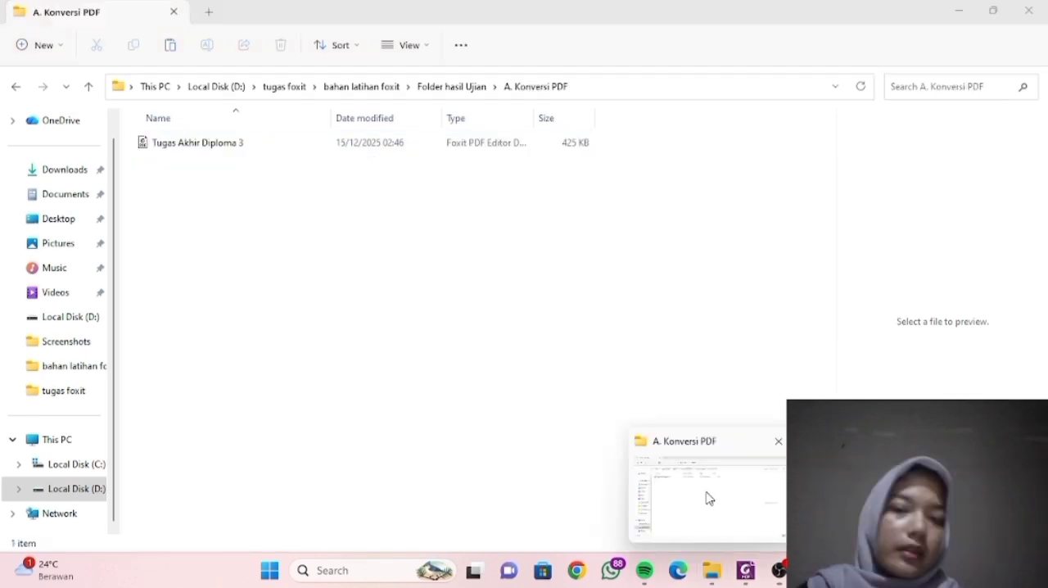
left_click(710, 498)
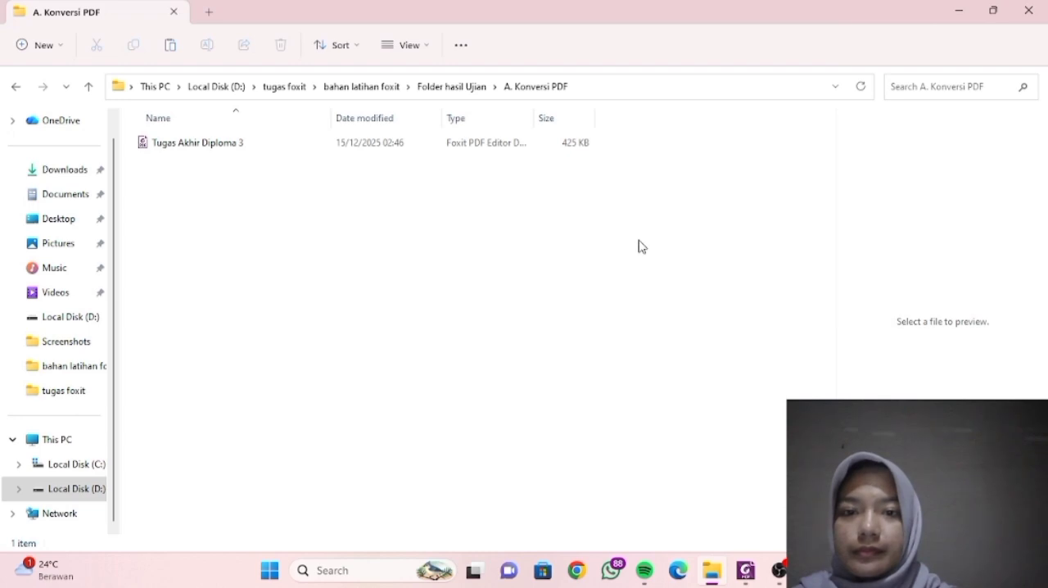
left_click(452, 144)
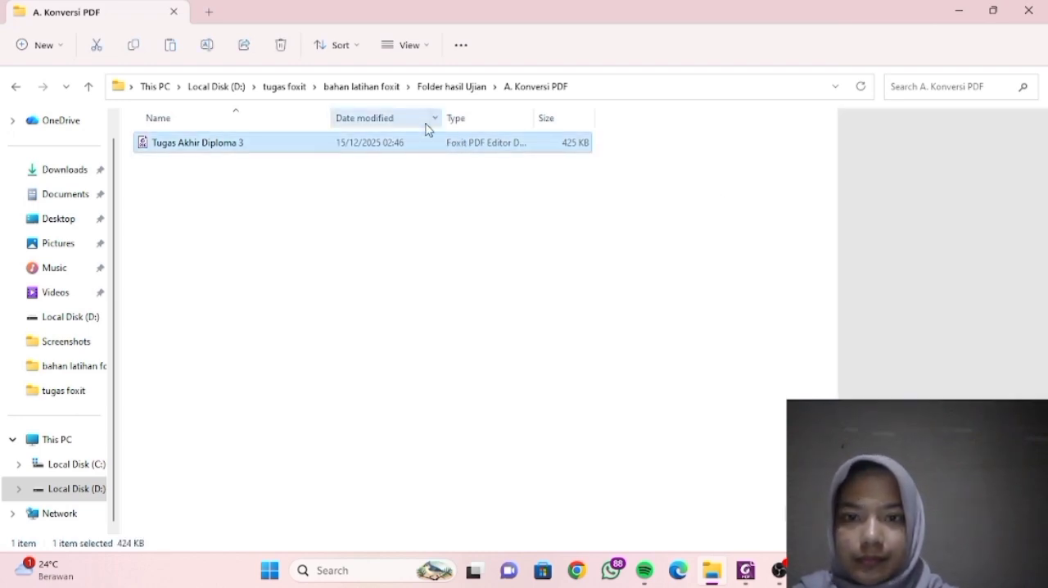
right_click(427, 151)
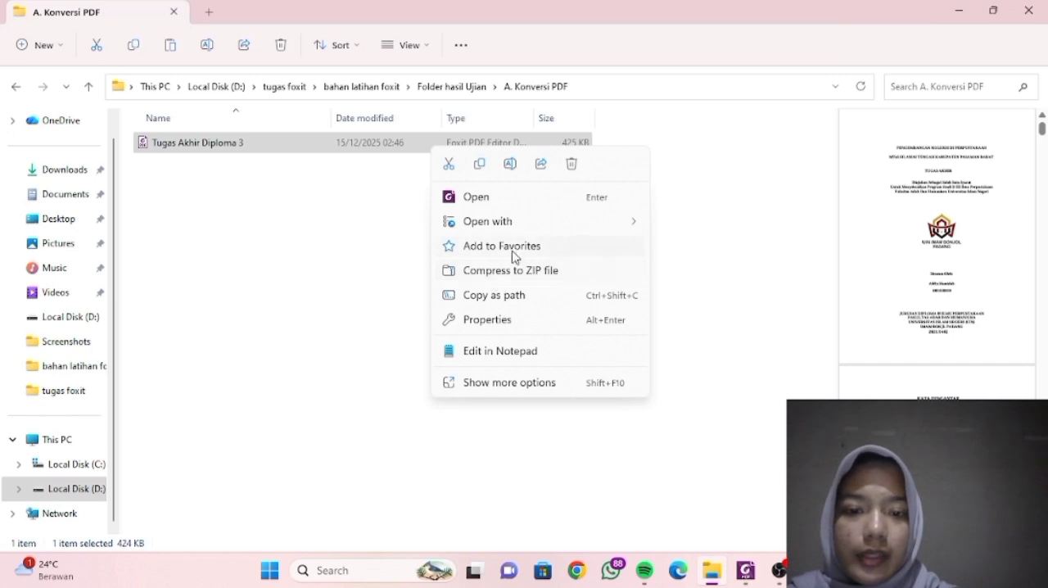
left_click(484, 175)
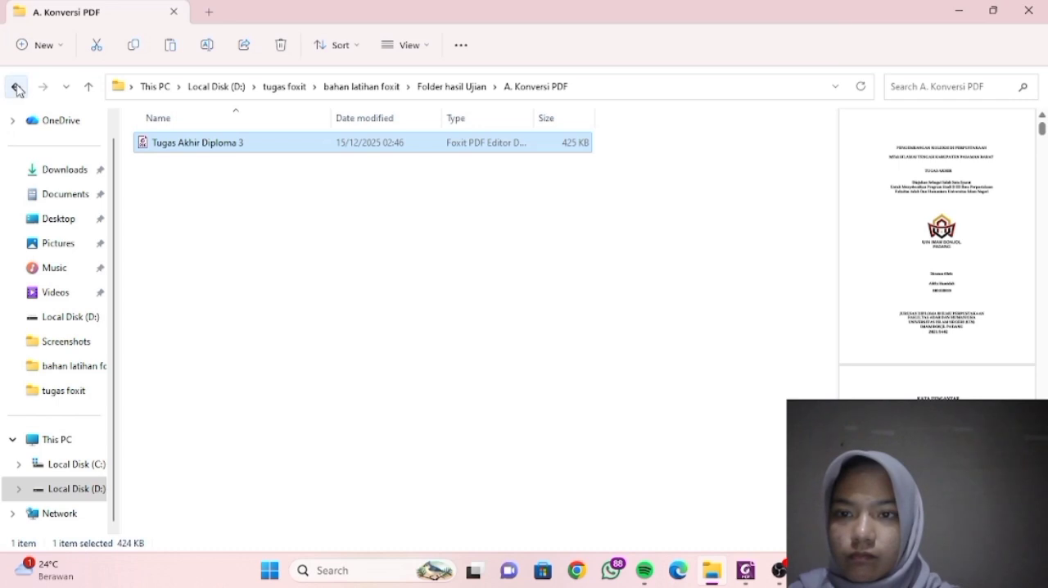
- Paste the copied PDF into the B. Watermark Logo PDF folder and check that folder's contents
left_click(448, 89)
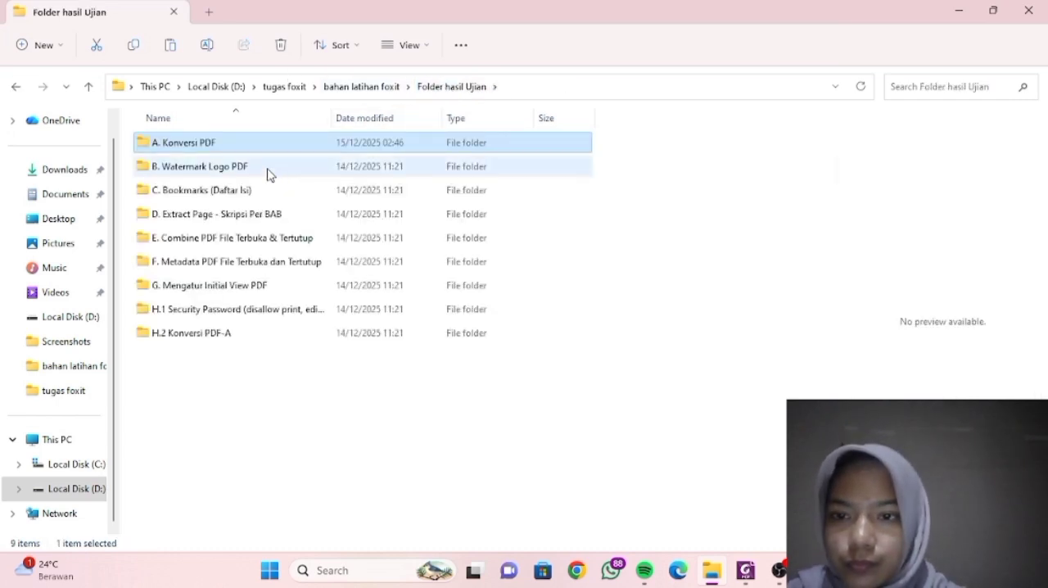
left_click(270, 168)
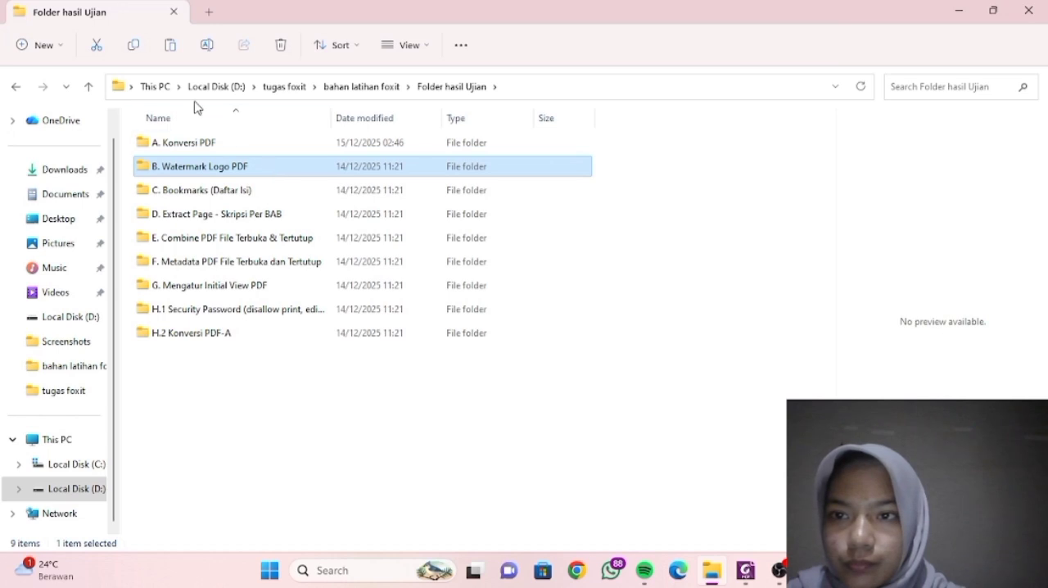
right_click(231, 180)
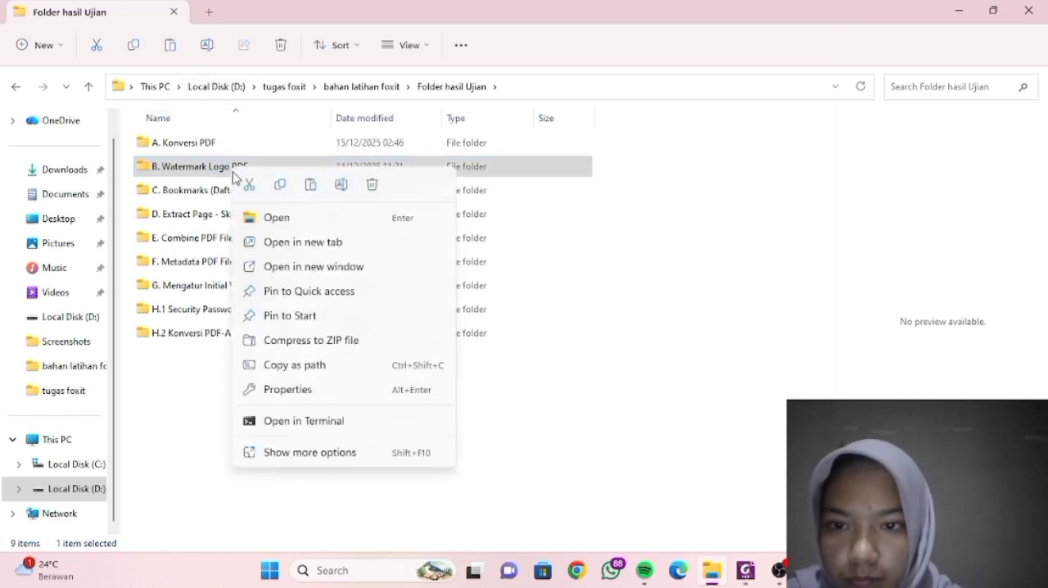
left_click(310, 187)
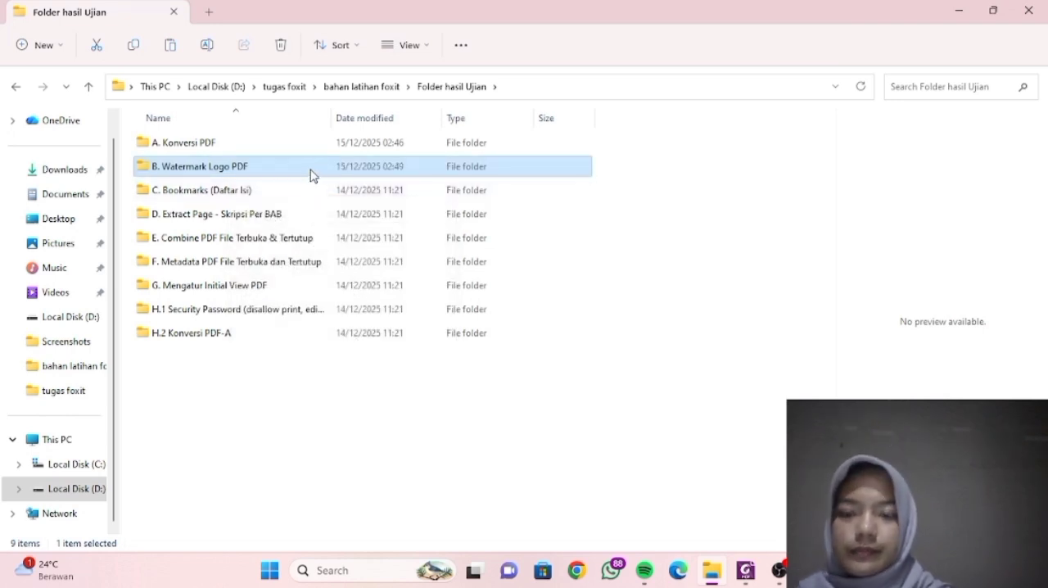
double_click(309, 175)
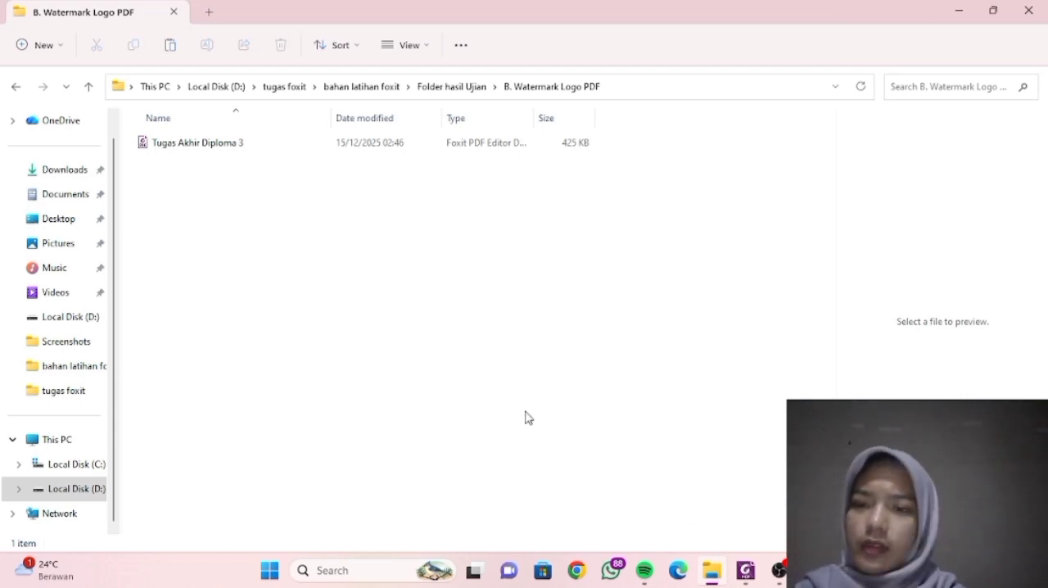
left_click(450, 90)
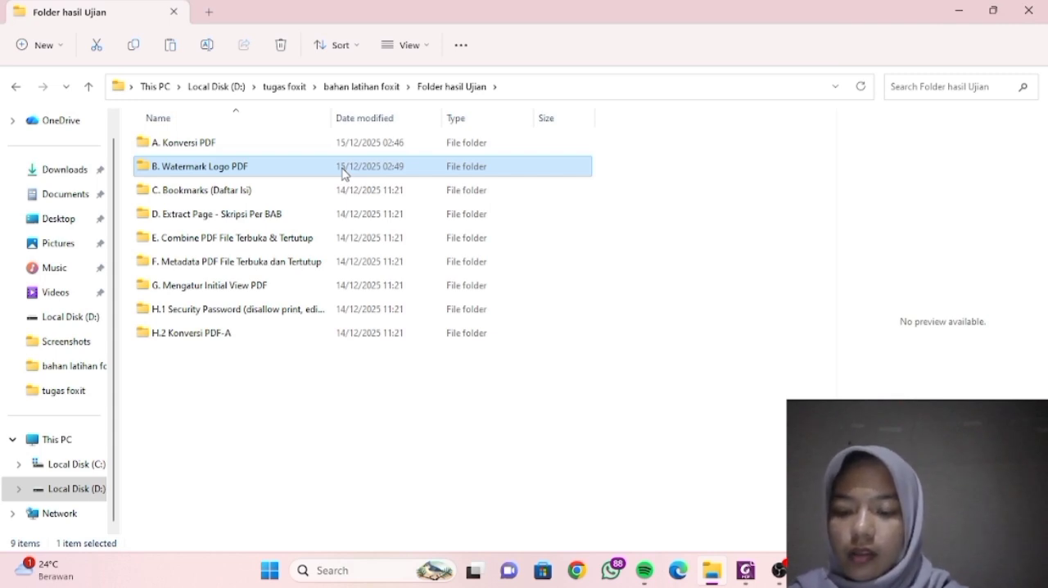
- Open the Tugas Akhir Diploma 3 PDF from the B. Watermark Logo PDF folder with Foxit PDF Editor 12.0
double_click(344, 168)
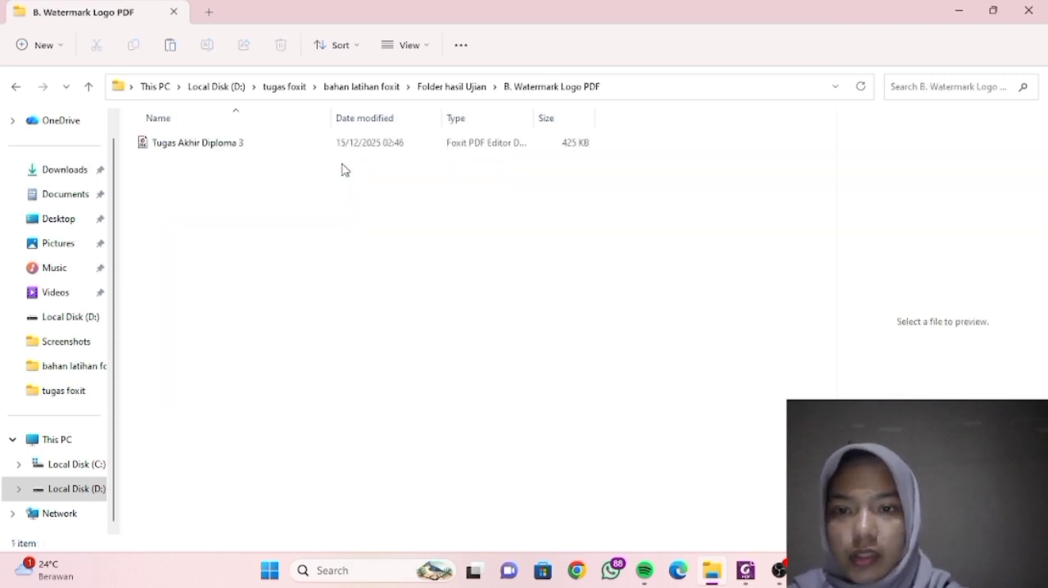
left_click(338, 145)
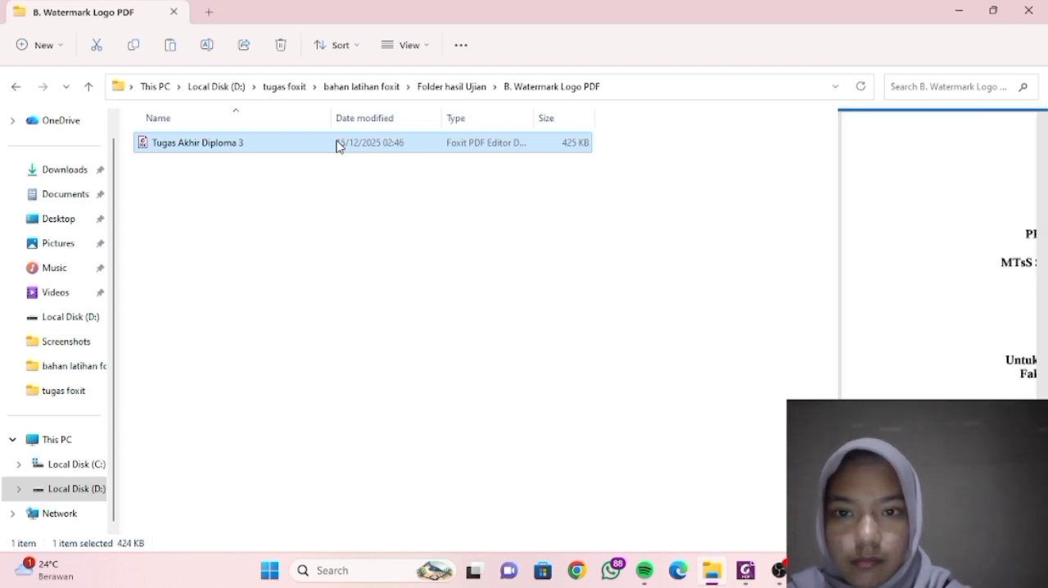
right_click(339, 146)
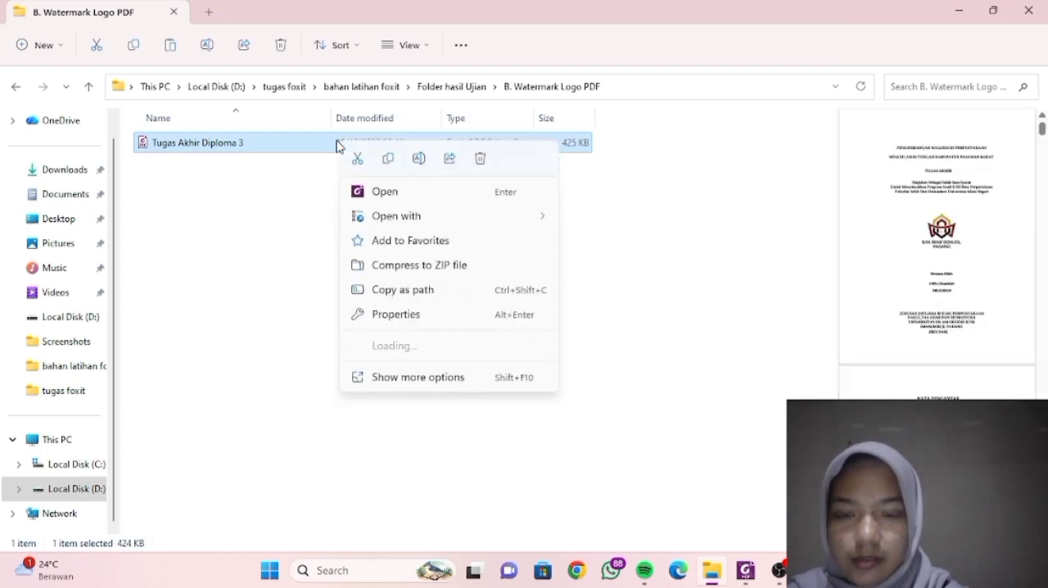
mouse_move(376, 218)
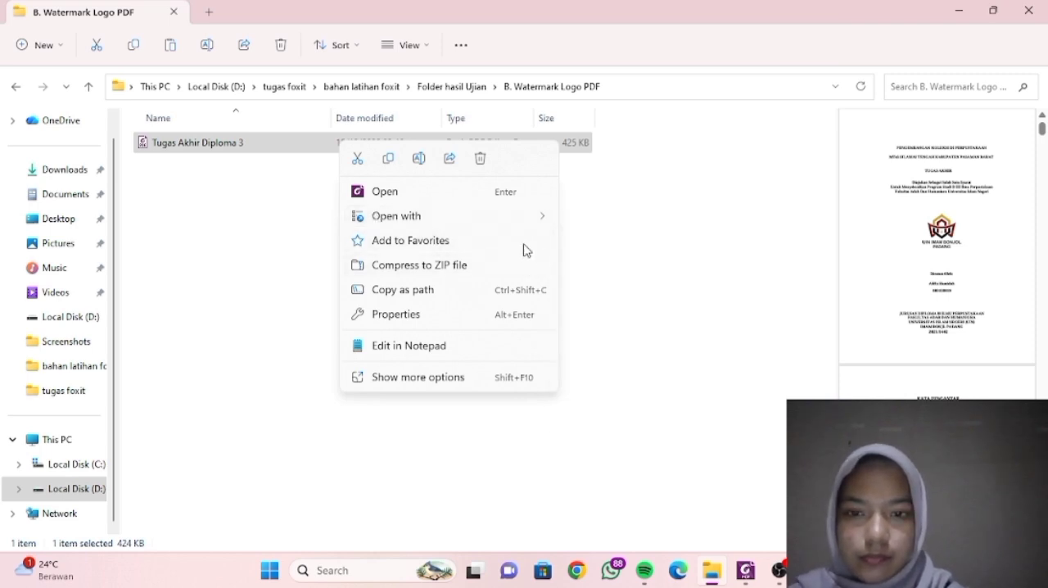
mouse_move(479, 229)
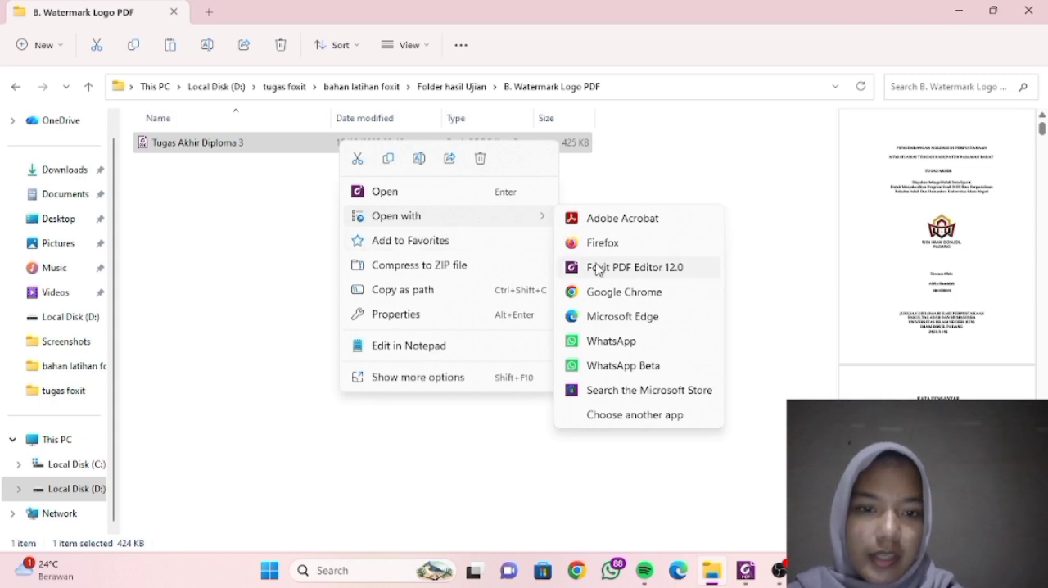
left_click(597, 269)
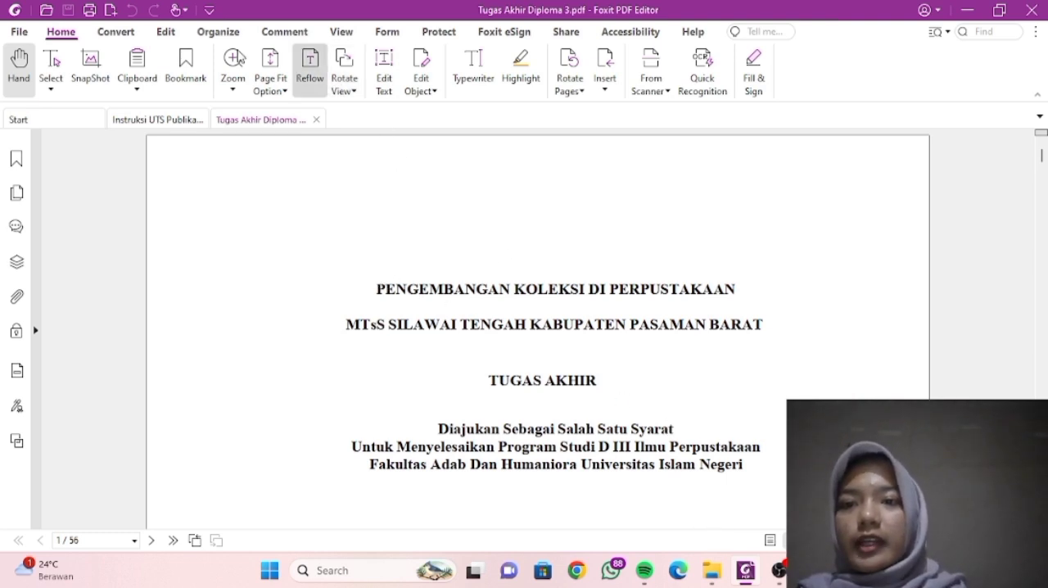
- Start adding a file-based watermark to the document and choose Logo_UIN_Imam_Bonjol from the bahan latihan foxit folder as its source
left_click(216, 33)
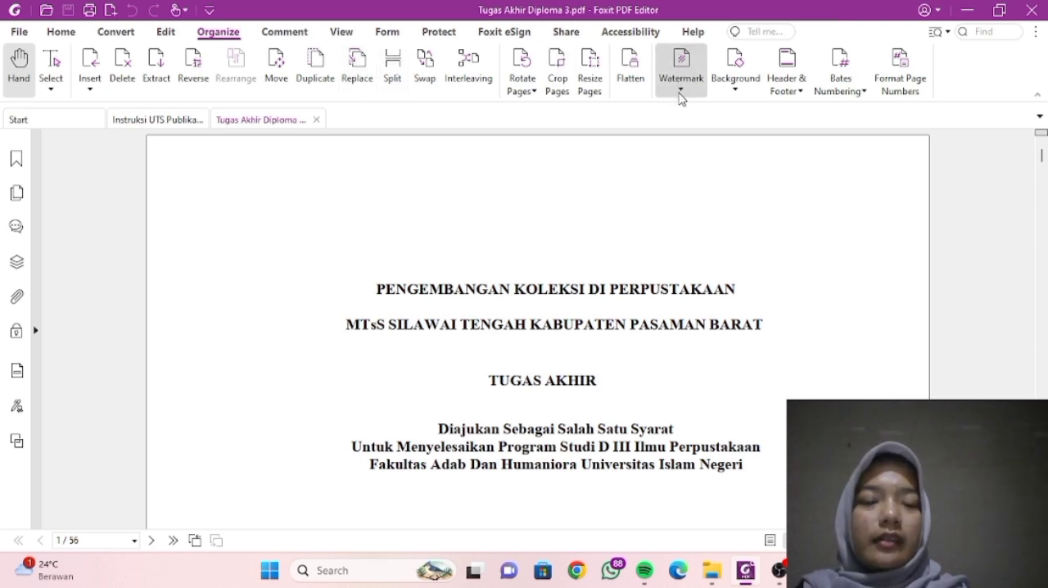
left_click(680, 87)
left_click(681, 108)
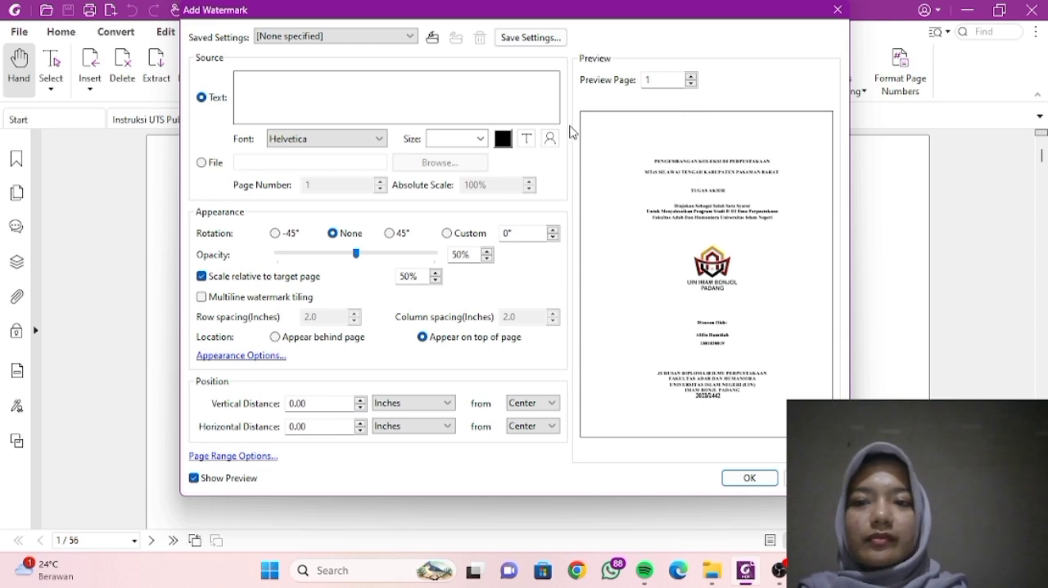
left_click(202, 164)
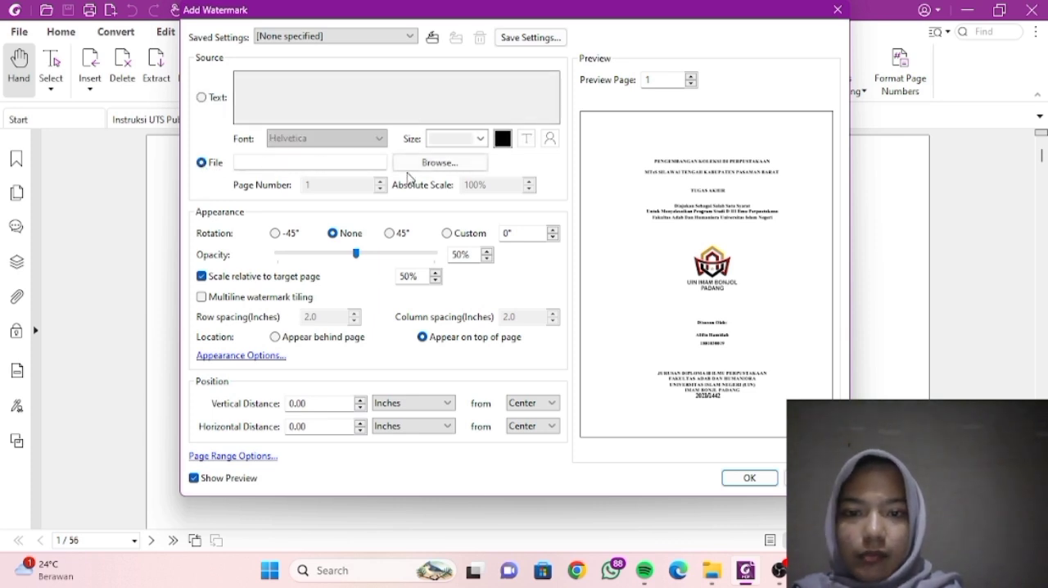
left_click(420, 163)
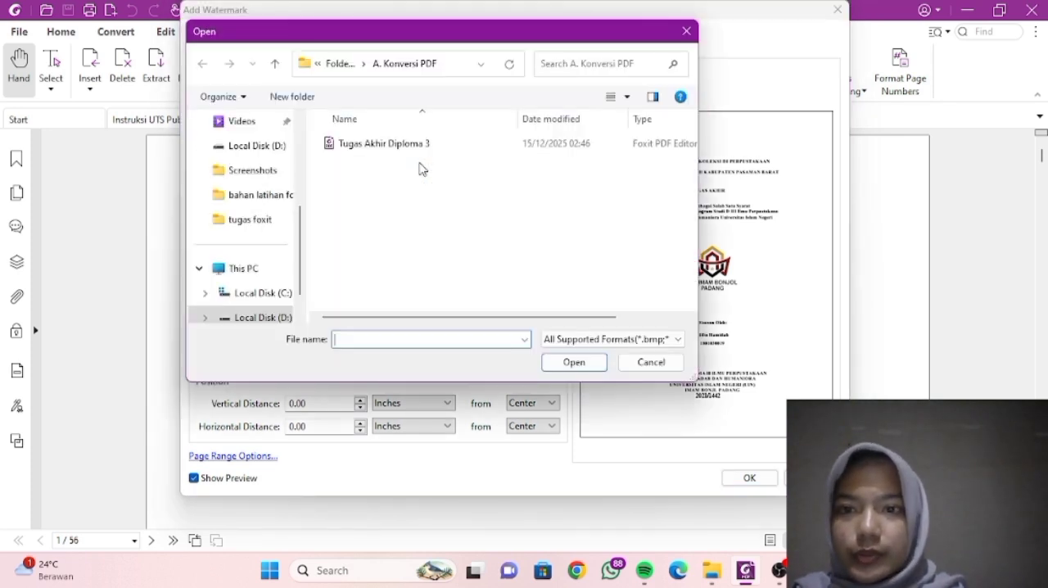
scroll(251, 179, "down", 2)
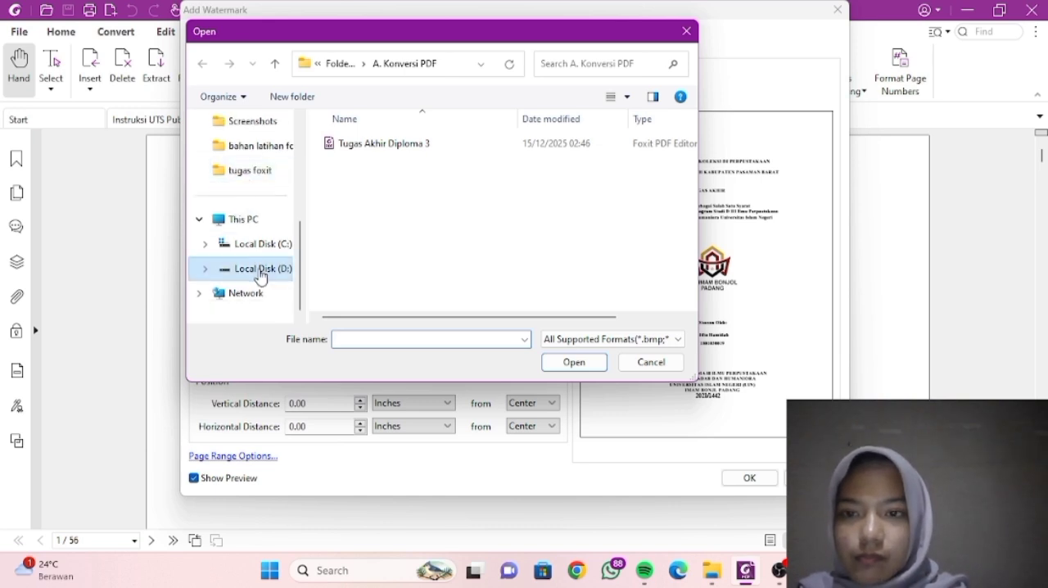
left_click(261, 277)
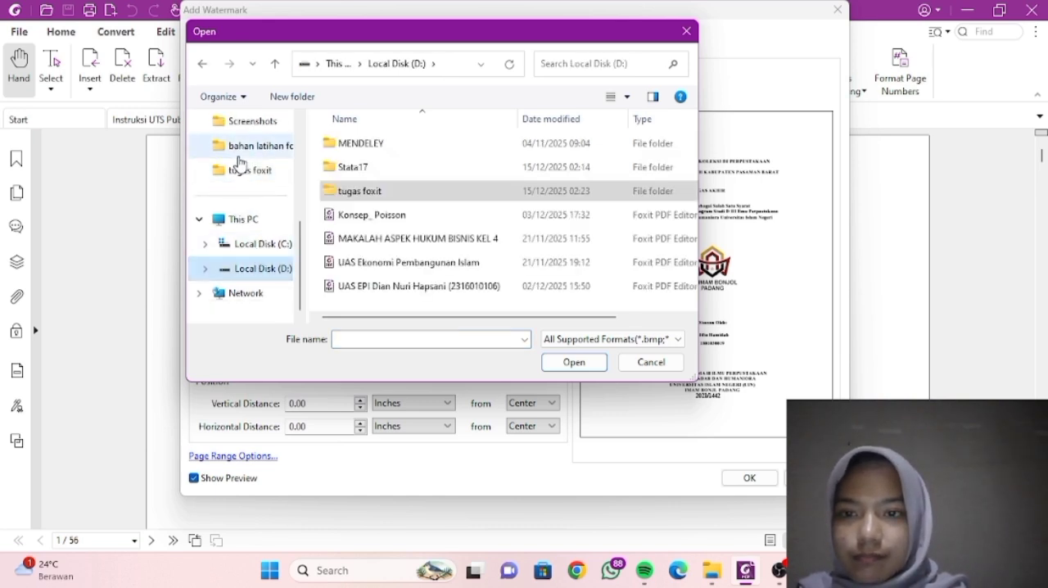
left_click(238, 153)
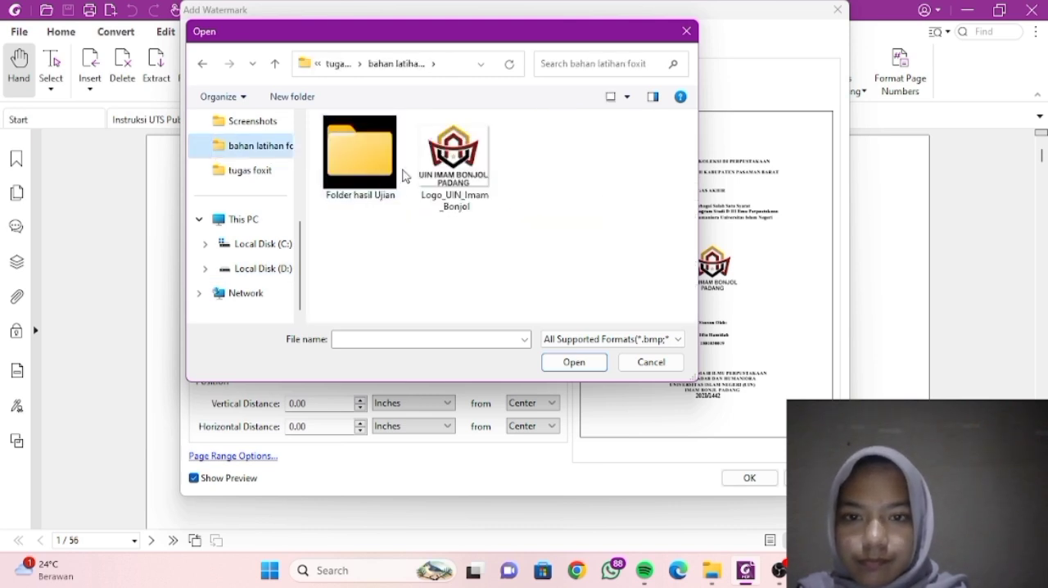
left_click(427, 172)
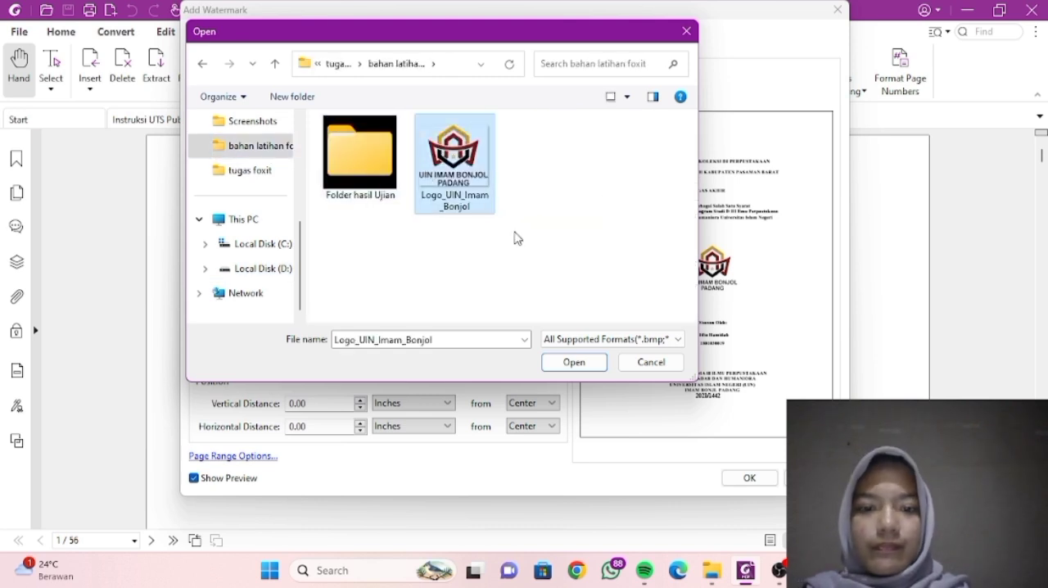
left_click(575, 365)
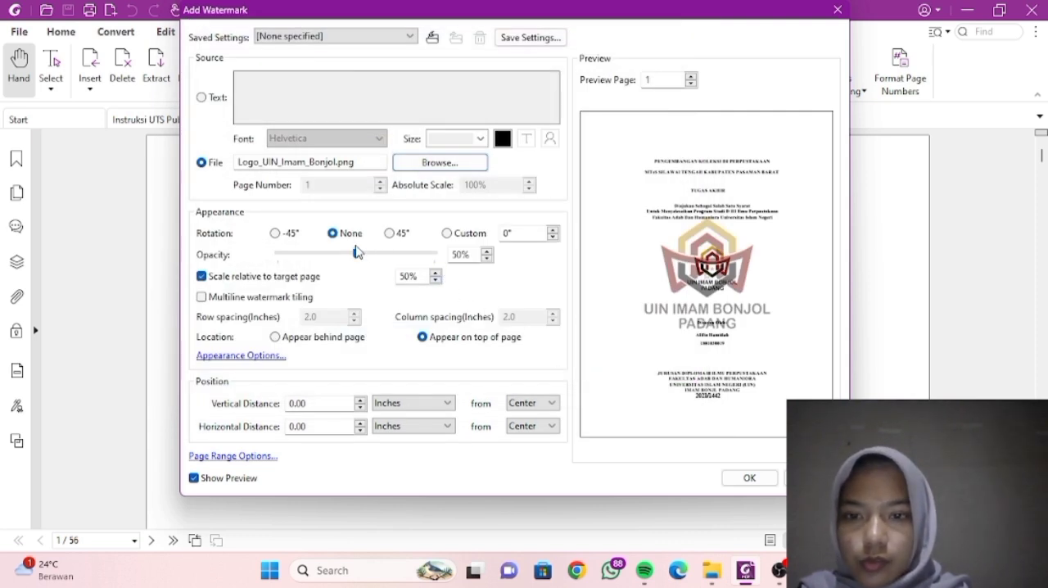
- Set the logo watermark's opacity to 25% and its scale relative to the target page to 40%
left_click(355, 254)
mouse_move(334, 257)
left_mouse_down()
mouse_move(325, 257)
mouse_move(348, 257)
mouse_move(322, 261)
left_mouse_up()
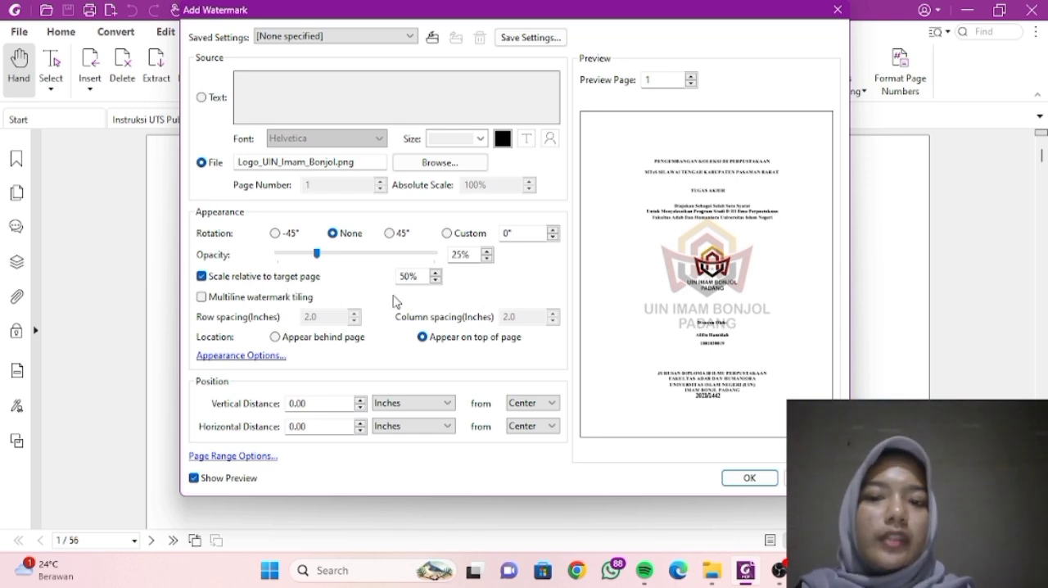
left_click(436, 281)
left_click(436, 280)
left_click(436, 281)
left_click(436, 281)
left_click(435, 281)
left_click(436, 280)
left_click(435, 280)
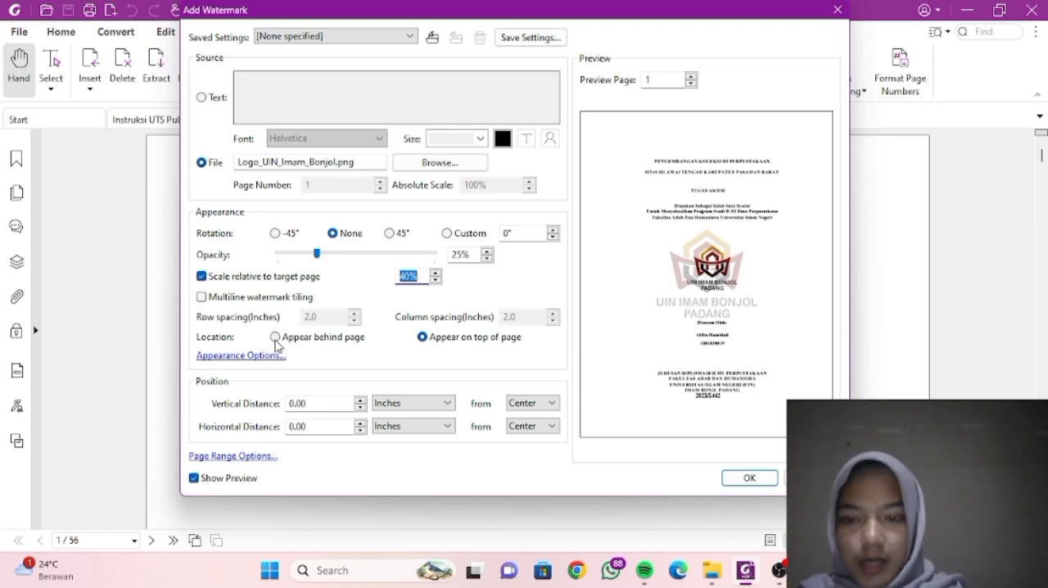
- Apply the logo watermark so that it appears behind the page, and save the PDF
left_click(276, 337)
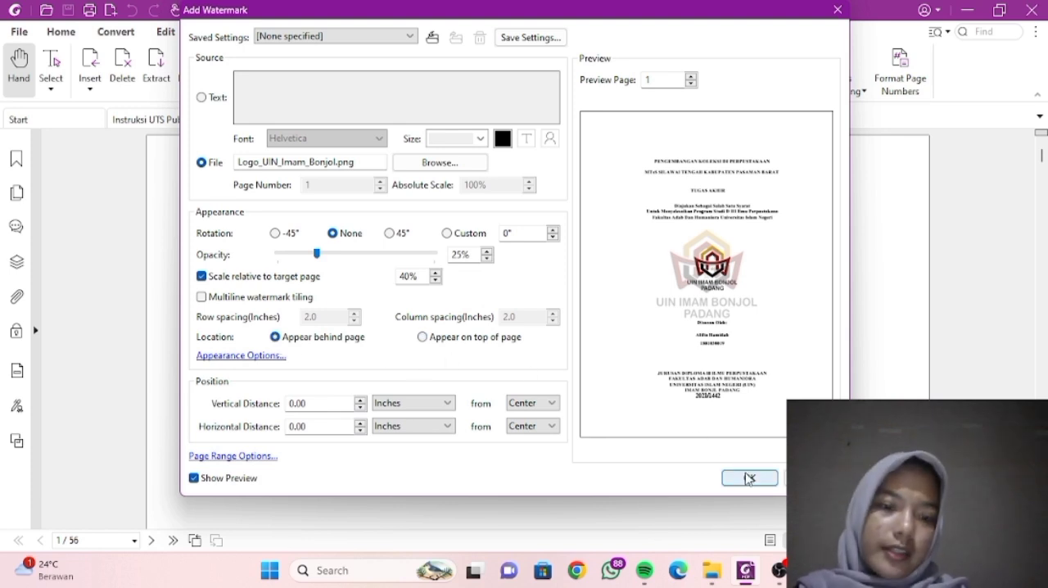
left_click(747, 478)
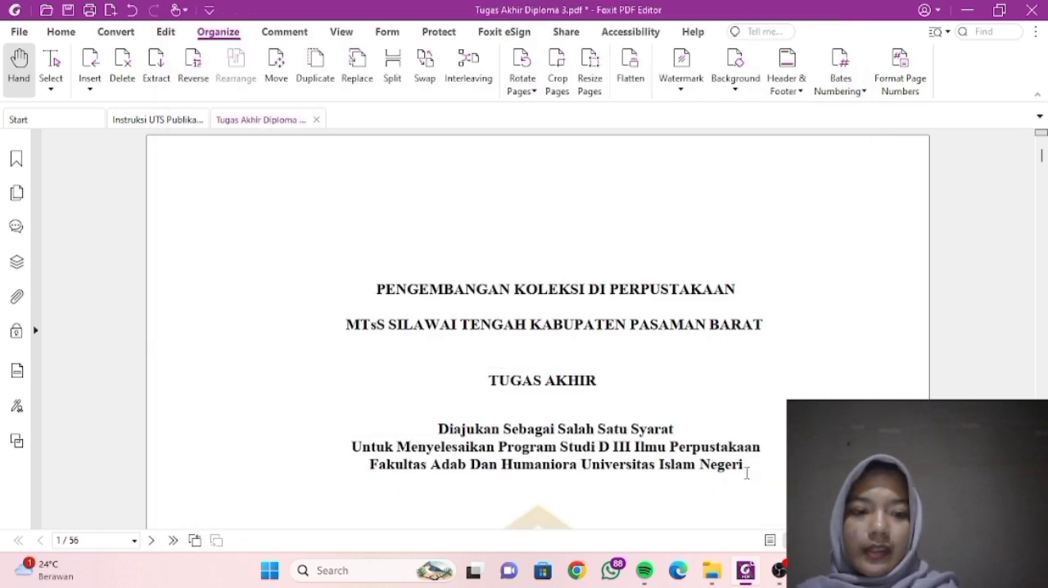
scroll(547, 287, "down", 5)
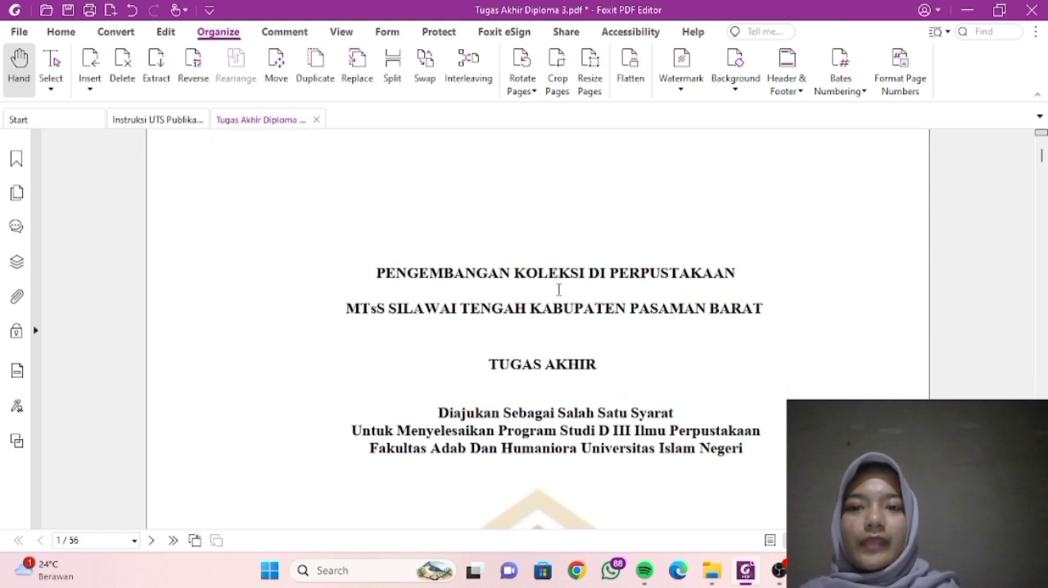
scroll(559, 288, "up", 5)
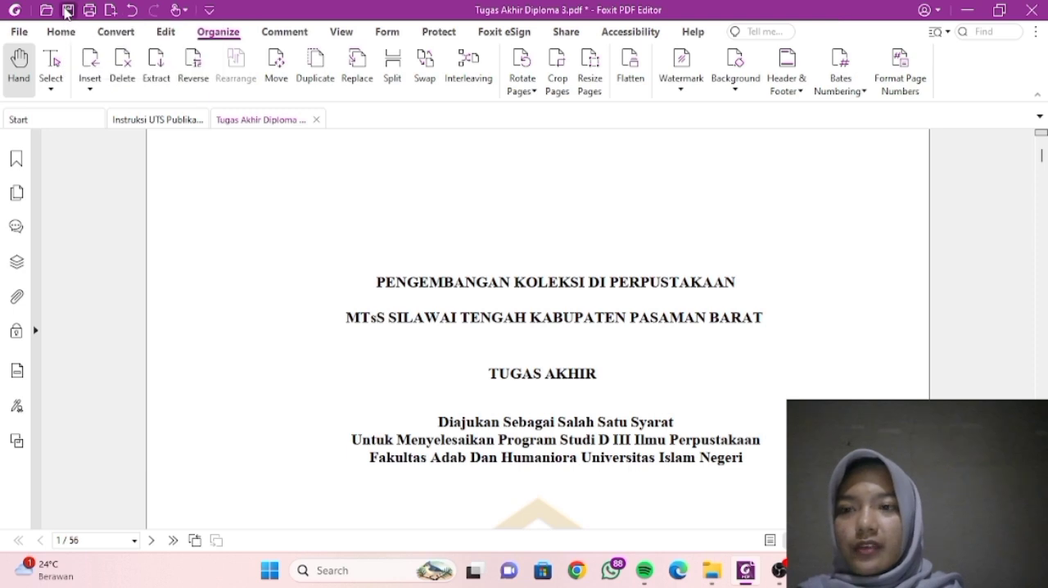
left_click(67, 11)
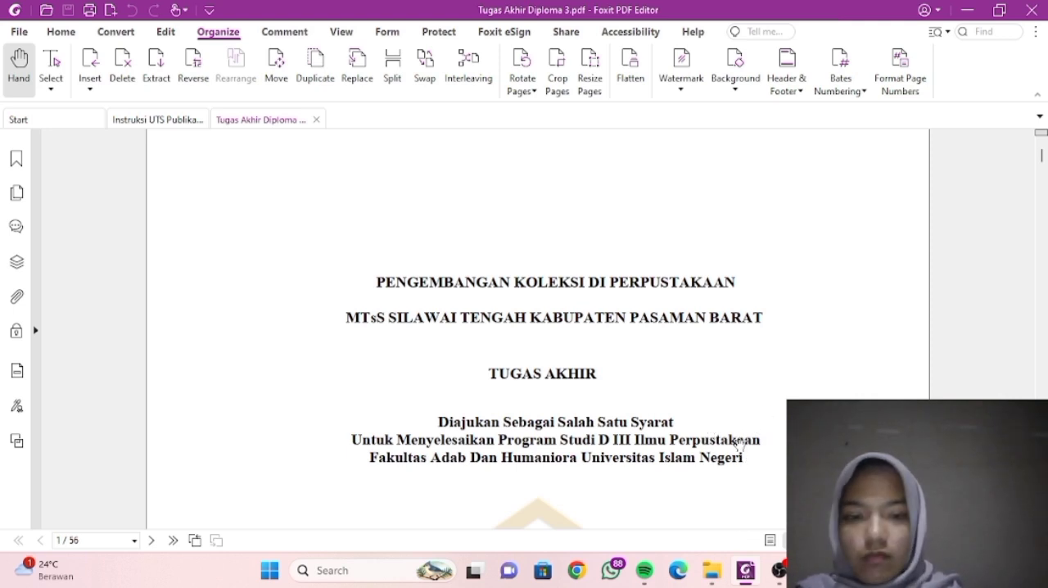
- Copy the Tugas Akhir Diploma 3 PDF from the B. Watermark Logo PDF folder in File Explorer
mouse_move(741, 577)
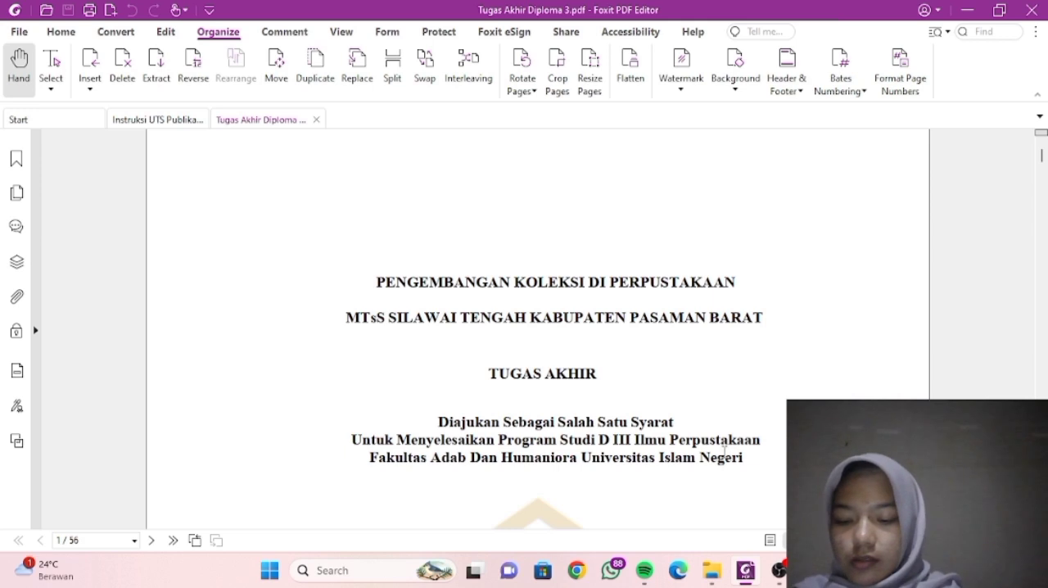
left_click(695, 503)
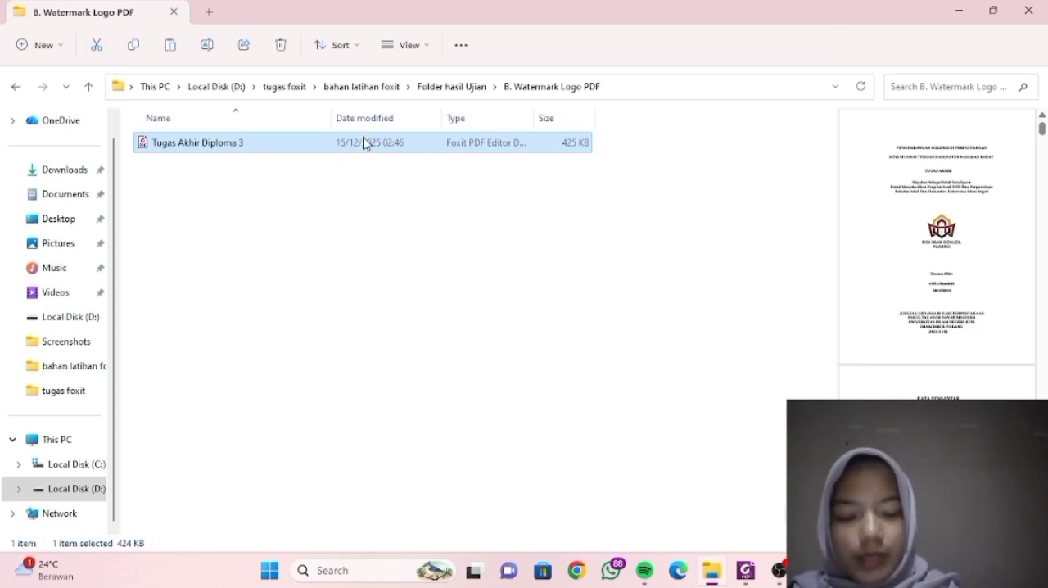
right_click(365, 143)
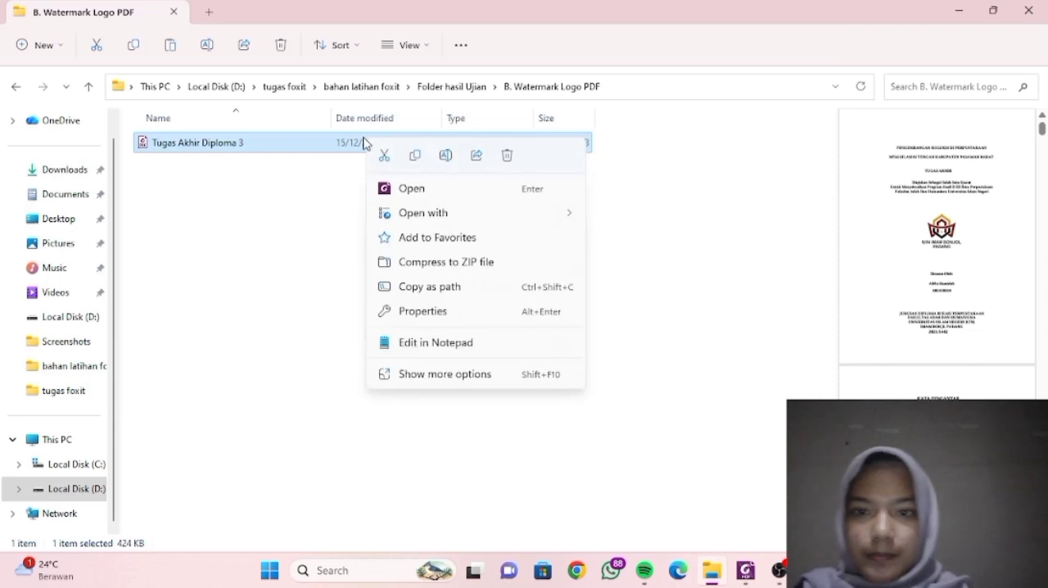
left_click(434, 376)
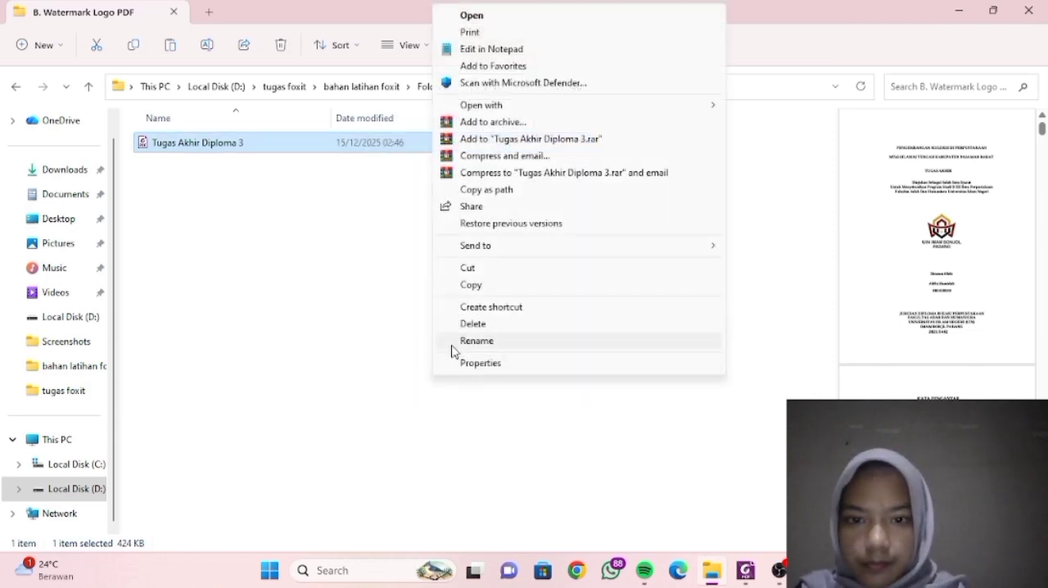
left_click(471, 285)
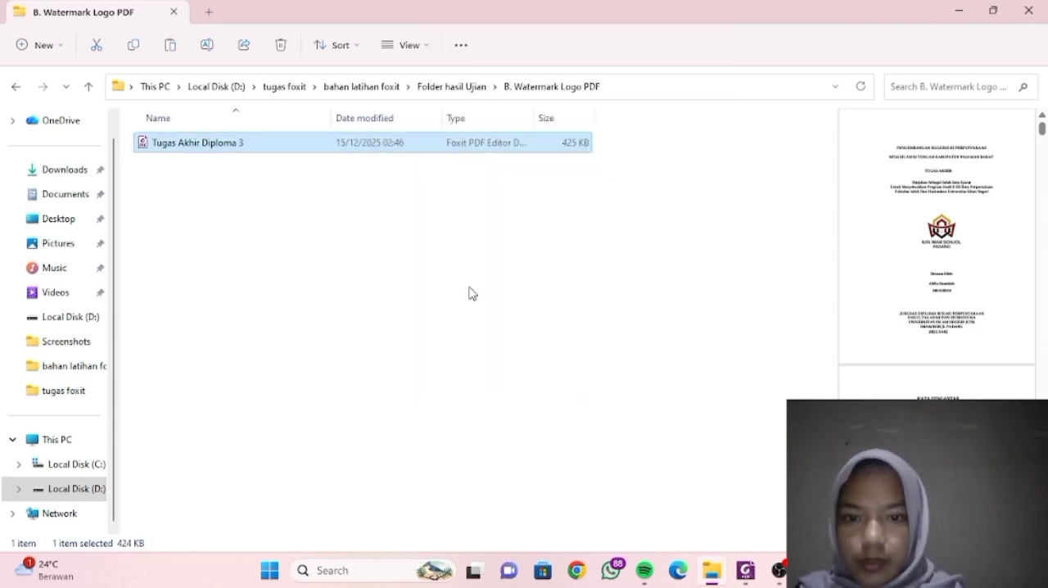
- Paste the copied PDF into the C. Bookmarks (Daftar Isi) folder inside Folder hasil Ujian
left_click(457, 88)
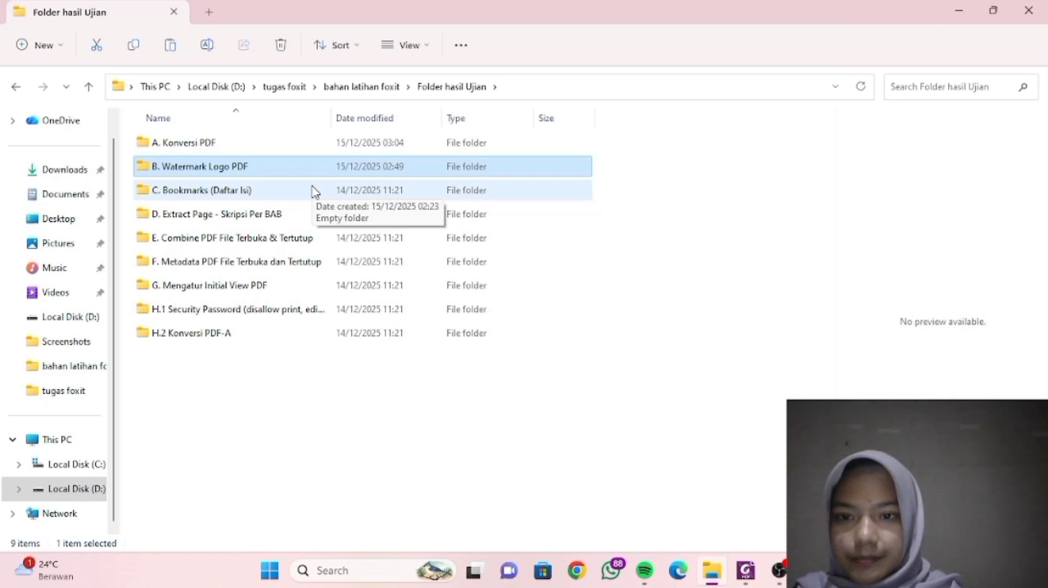
double_click(311, 190)
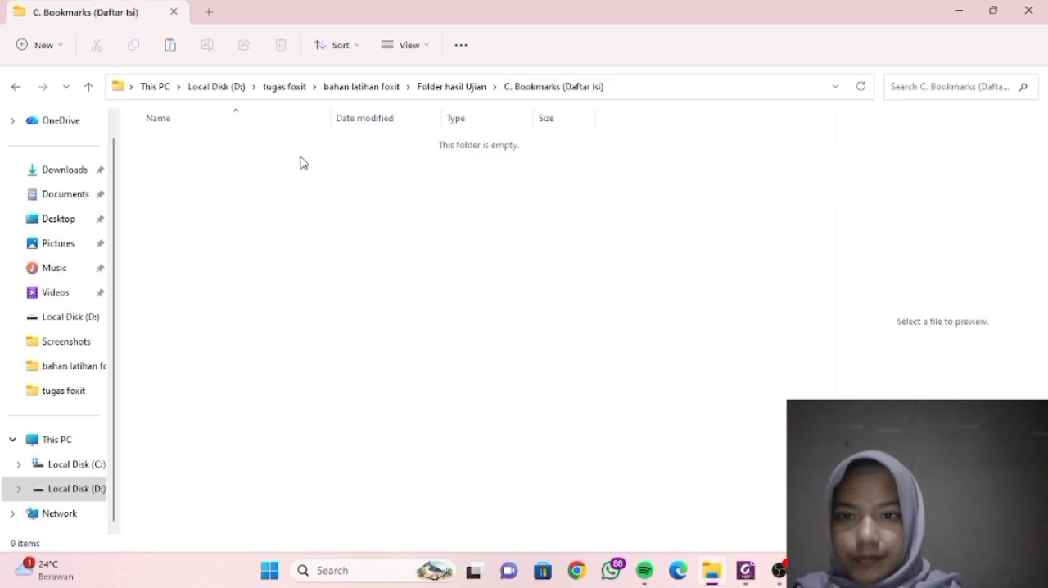
left_click(168, 44)
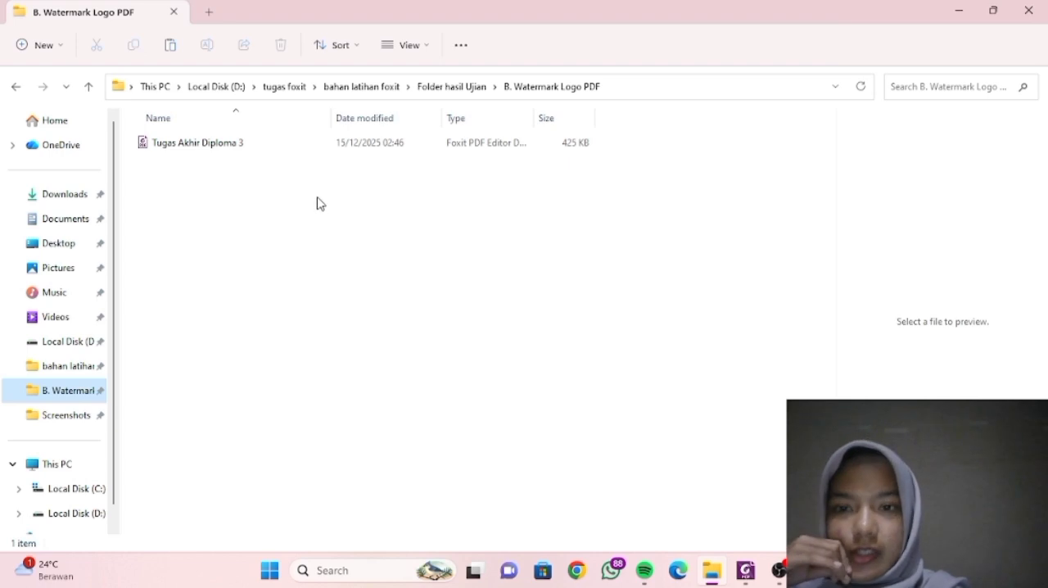
- Open Tugas Akhir Diploma 3 from the B. Watermark Logo PDF folder in Foxit PDF Editor and add a second bookmark below the existing one
double_click(312, 152)
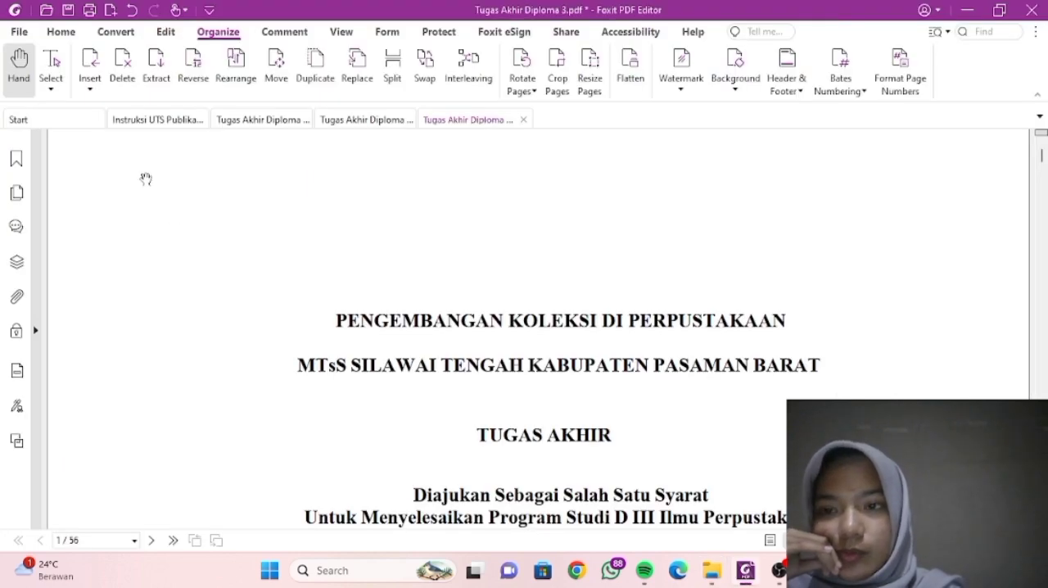
left_click(17, 162)
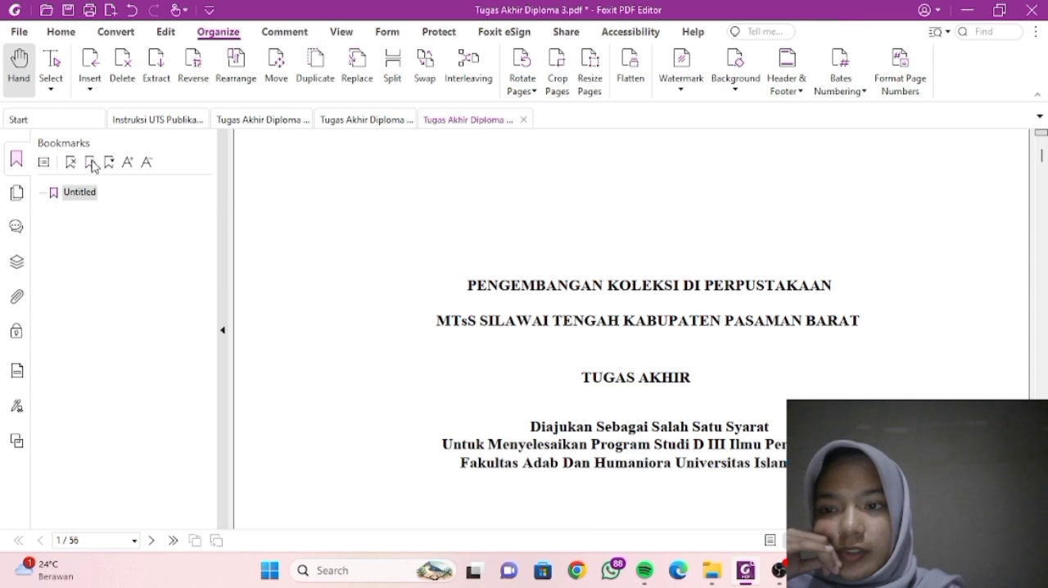
left_click(91, 163)
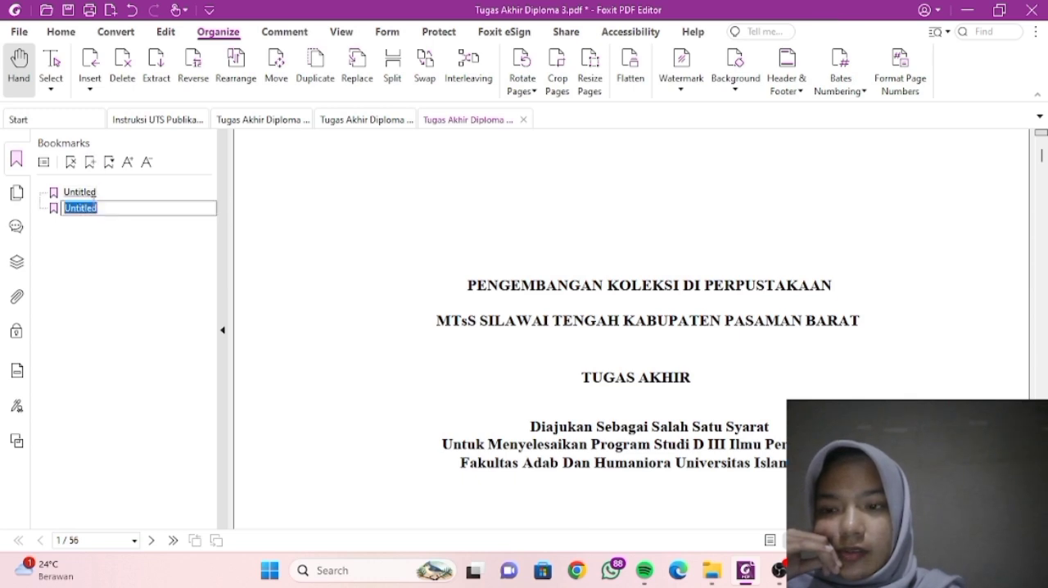
- Rename the first bookmark as HALAMAN JUDUL & HALAMAN SAMPUL
double_click(96, 193)
key("BackSpace")
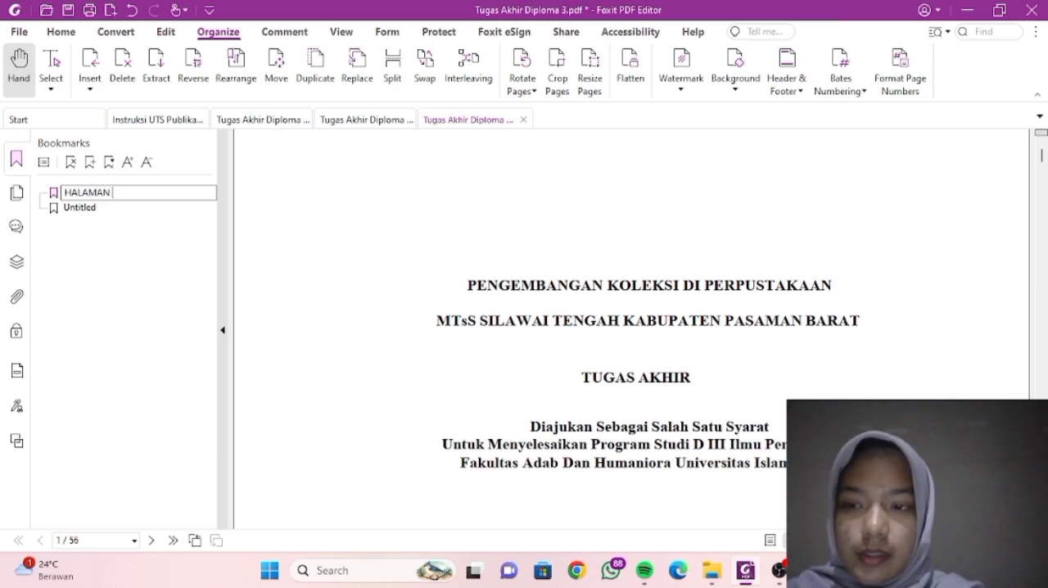
type("DUL & HALAMAN")
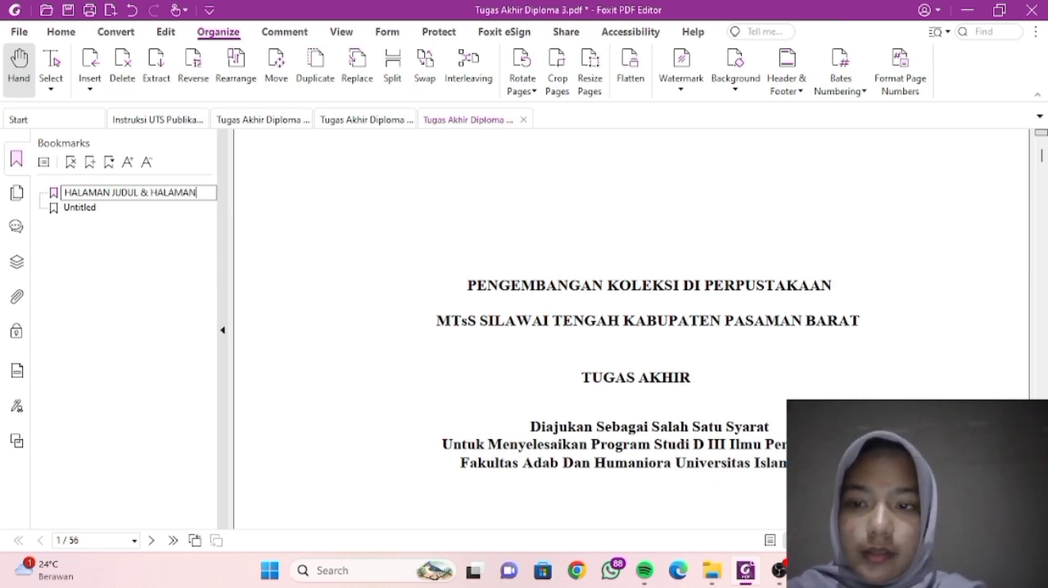
type("MPUL")
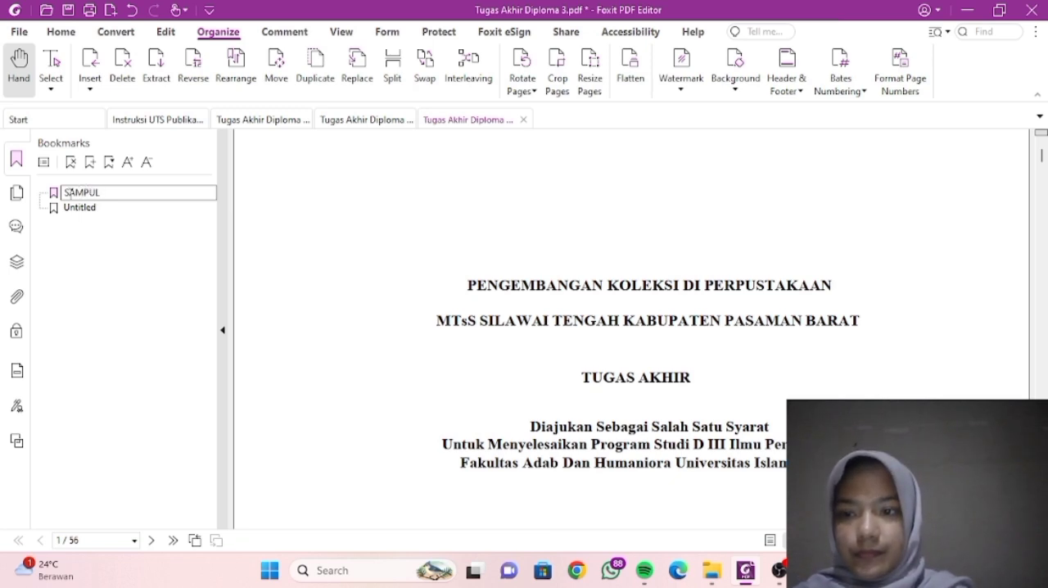
key("BackSpace")
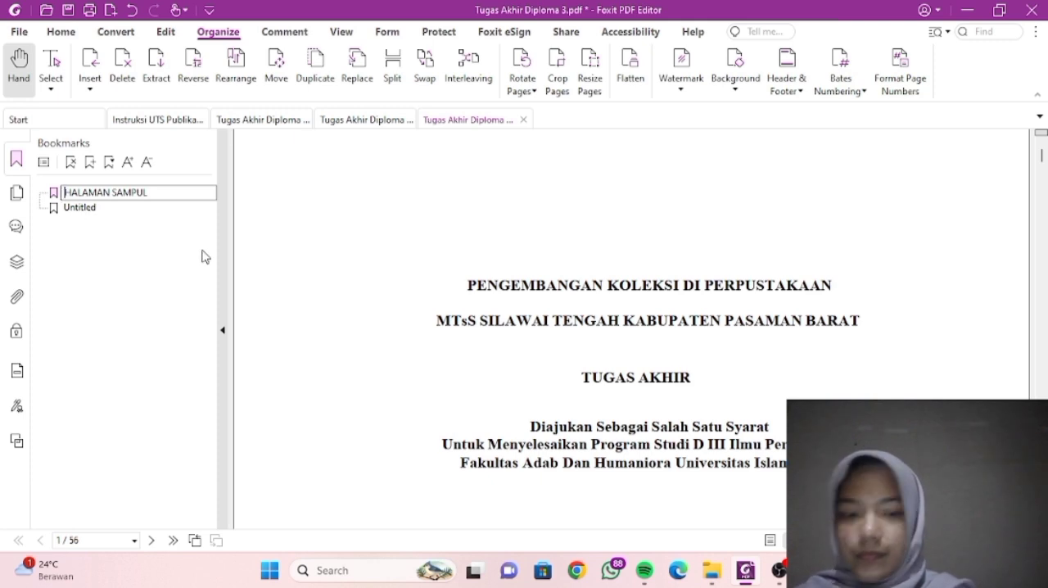
- Rename the Untitled second bookmark as KATA PENGANTAR, using the heading text copied from page 2
scroll(467, 349, "down", 8)
scroll(468, 349, "down", 10)
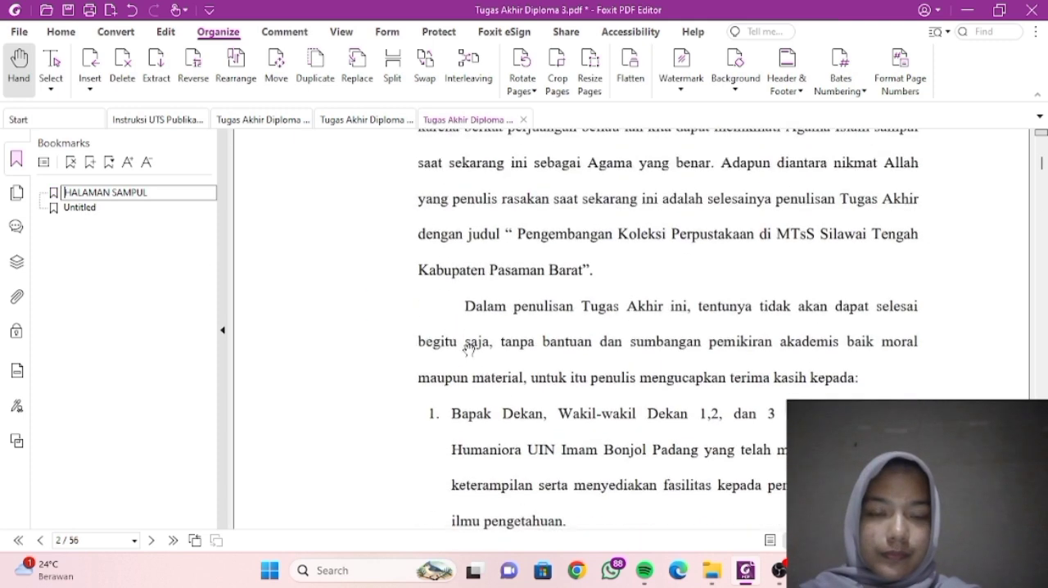
scroll(475, 346, "up", 5)
left_click_drag(544, 312, 724, 322)
key("ctrl+c")
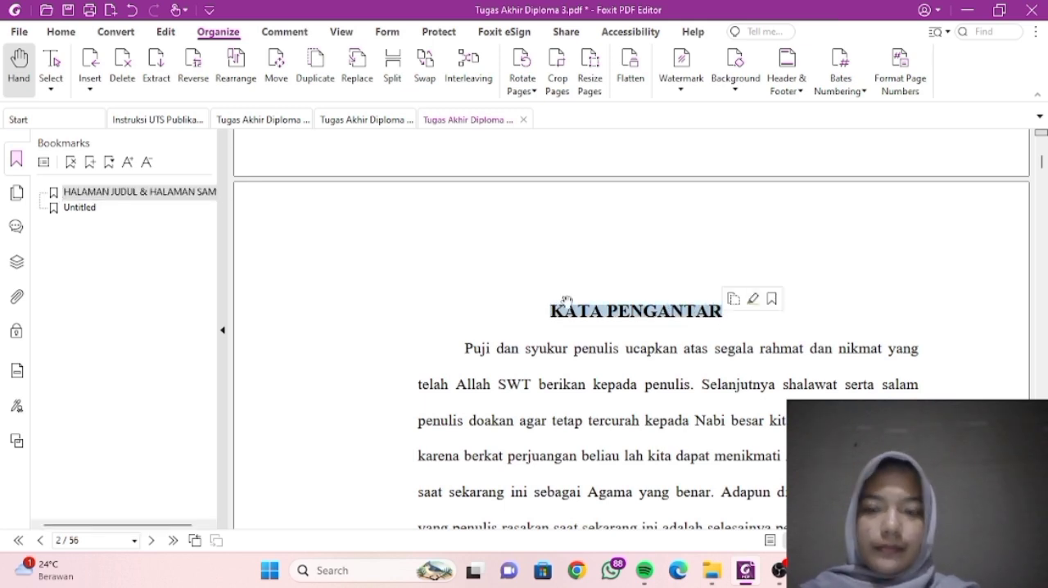
left_click(85, 209)
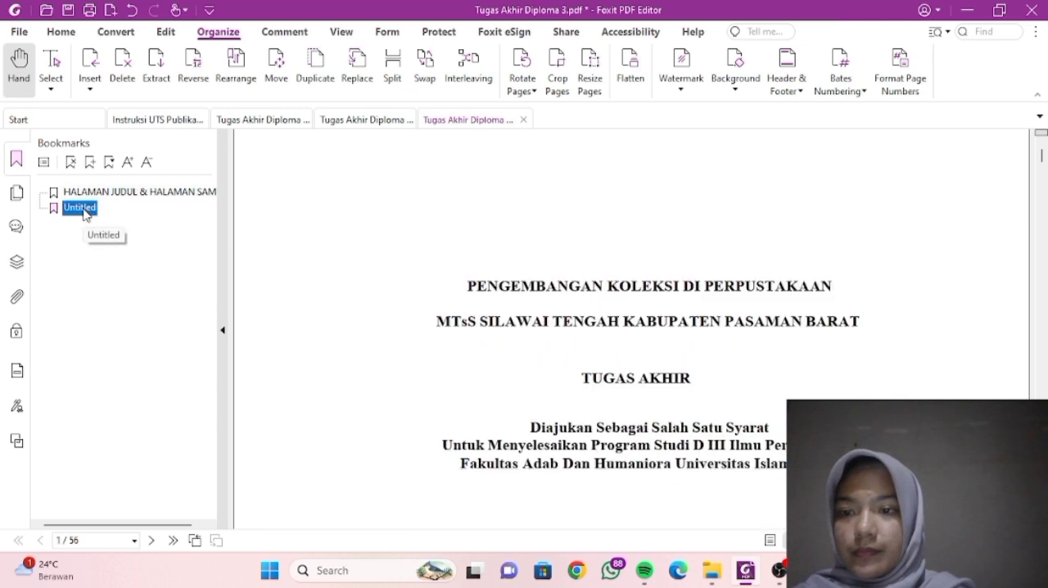
left_click(87, 210)
key("BackSpace")
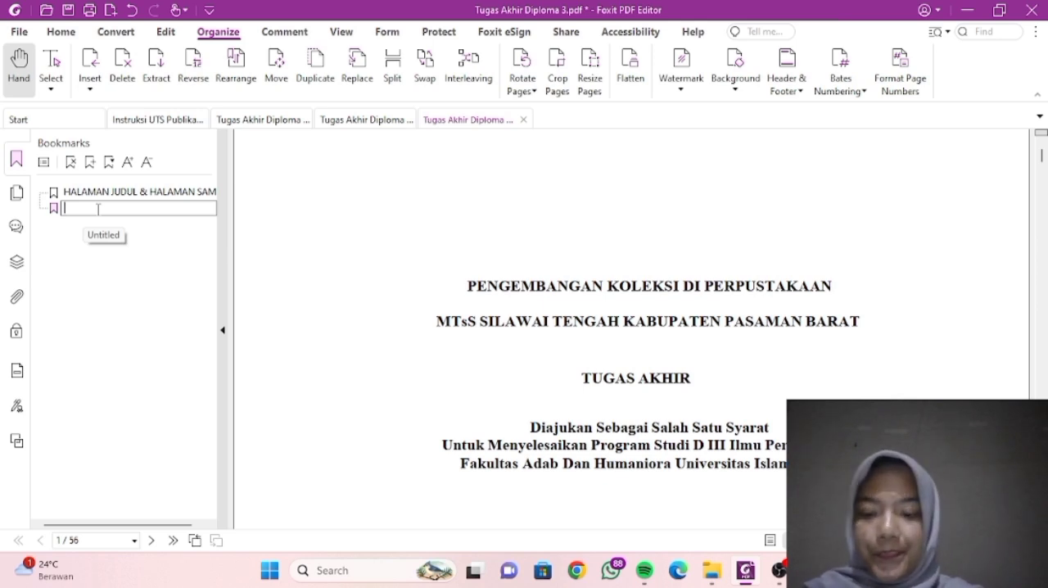
key("ctrl+v")
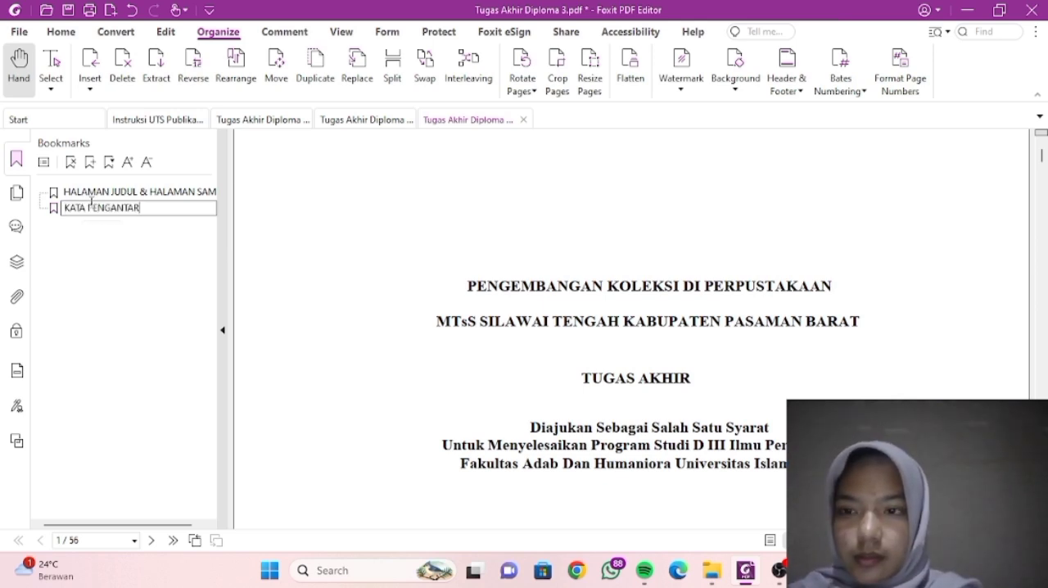
- Add a bookmark for the ABSTRAK heading on page 4, named from the heading text
scroll(432, 297, "down", 20)
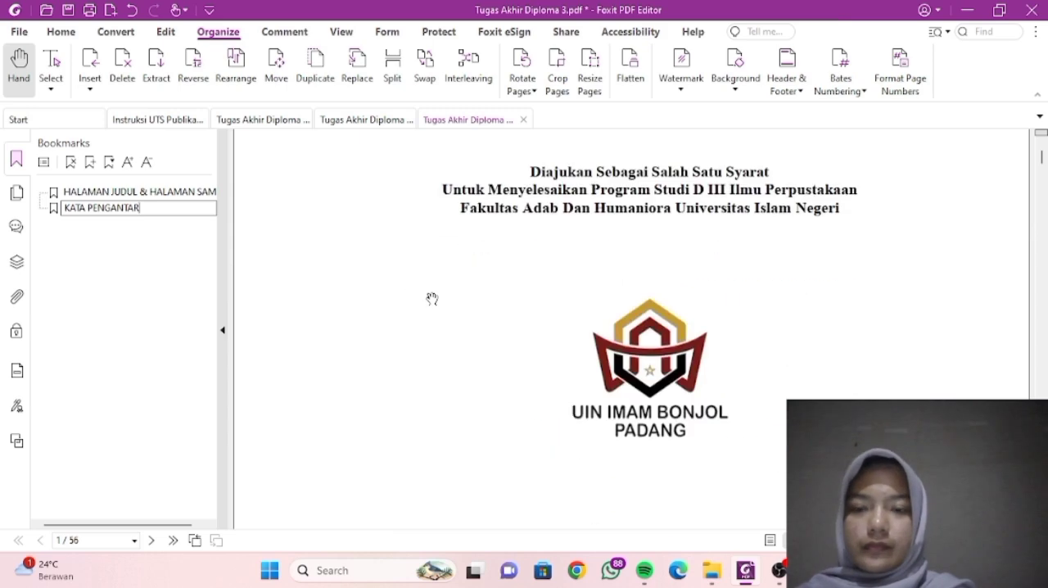
scroll(432, 297, "down", 20)
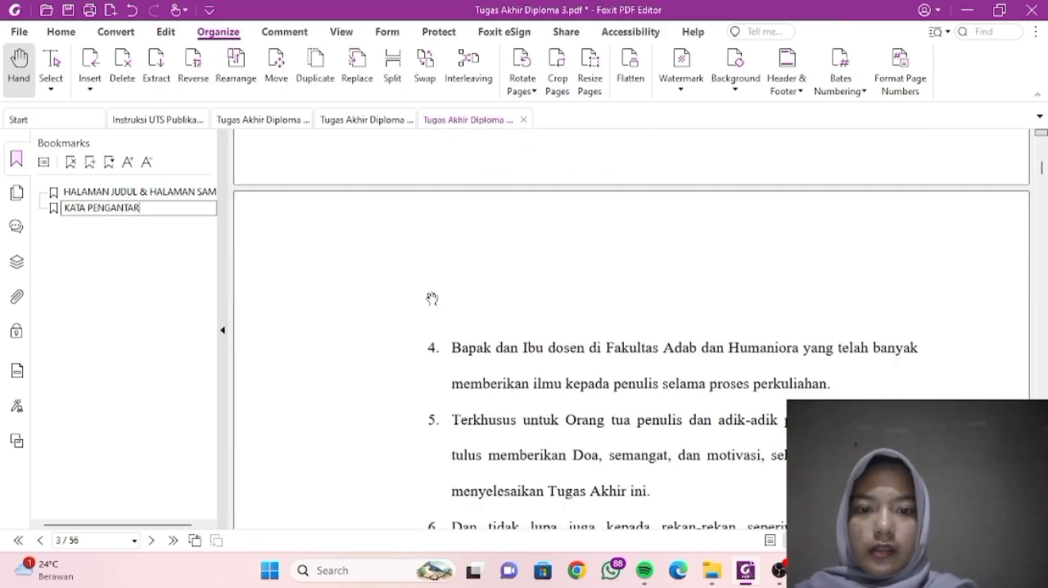
scroll(432, 297, "down", 5)
scroll(431, 296, "up", 4)
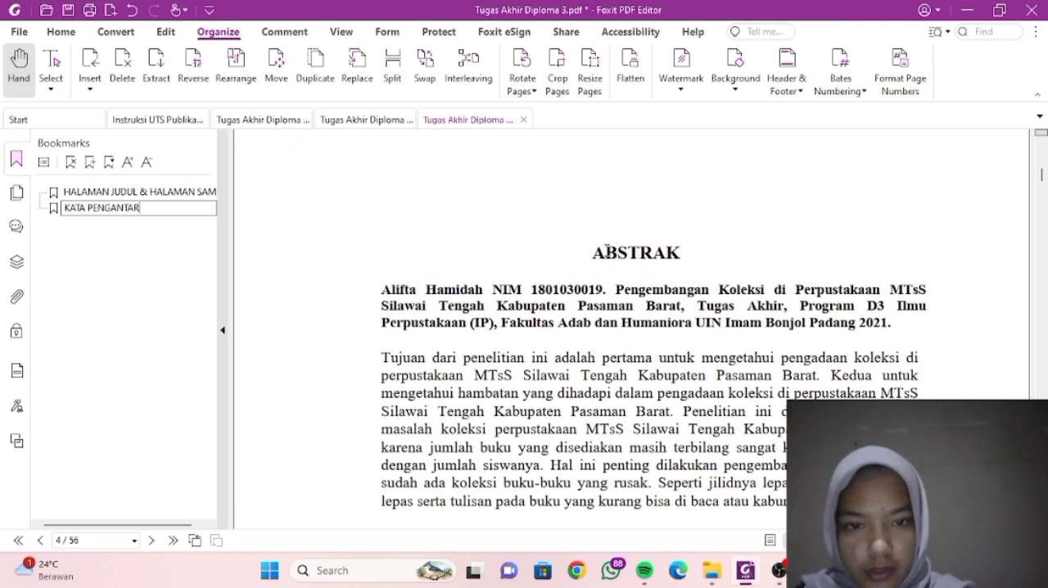
left_click_drag(596, 252, 681, 253)
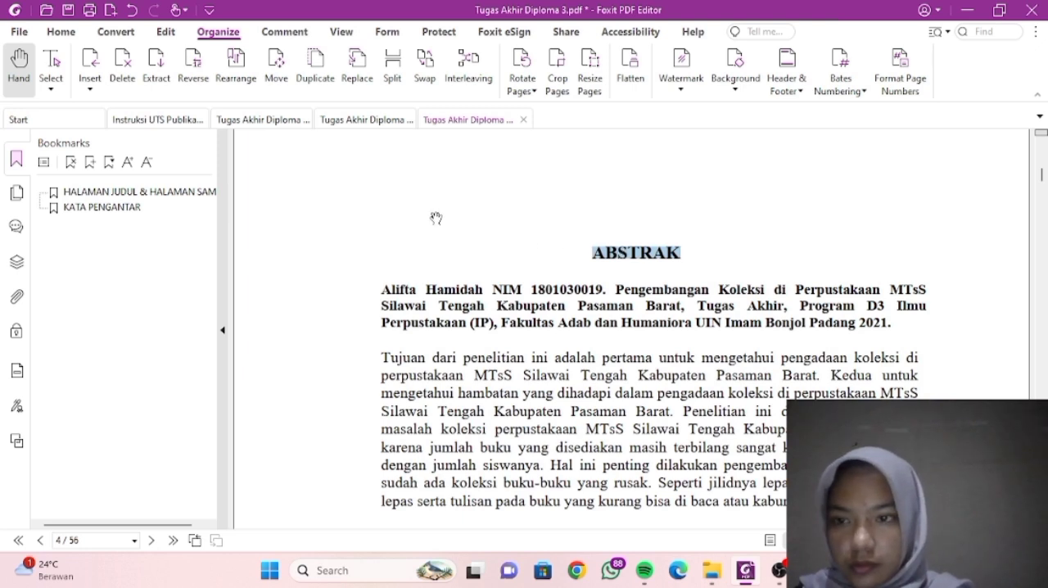
left_click(91, 162)
- Add a bookmark for the DAFTAR ISI heading on page 5, named from the heading text
scroll(561, 294, "down", 3)
scroll(561, 295, "down", 8)
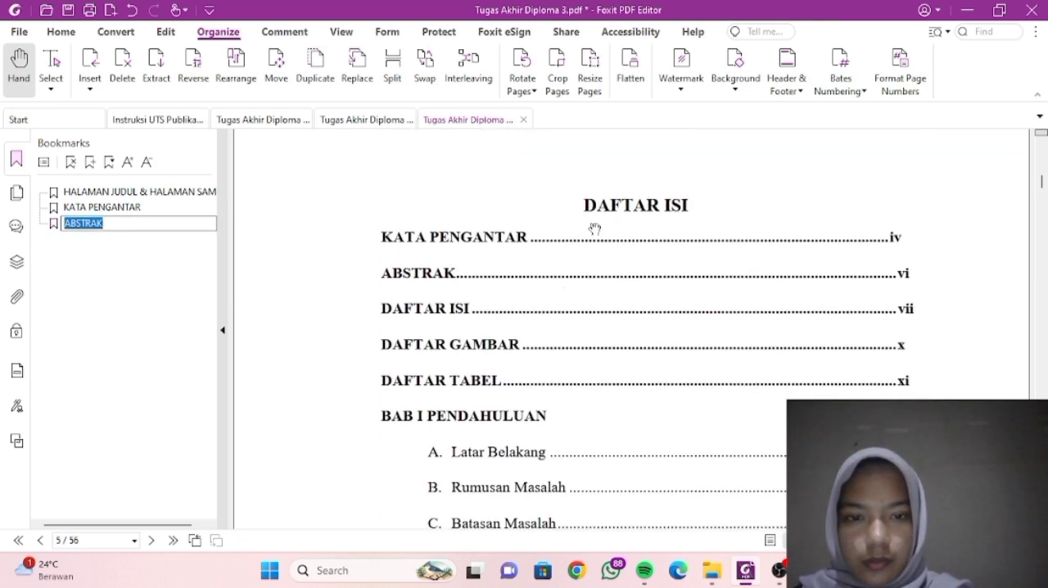
left_click_drag(584, 204, 689, 205)
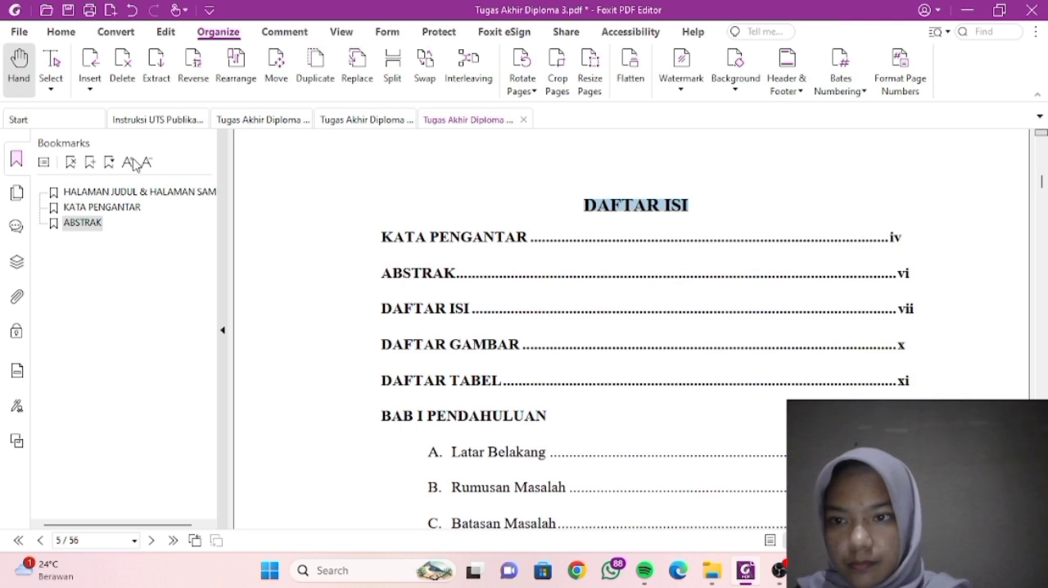
left_click(90, 162)
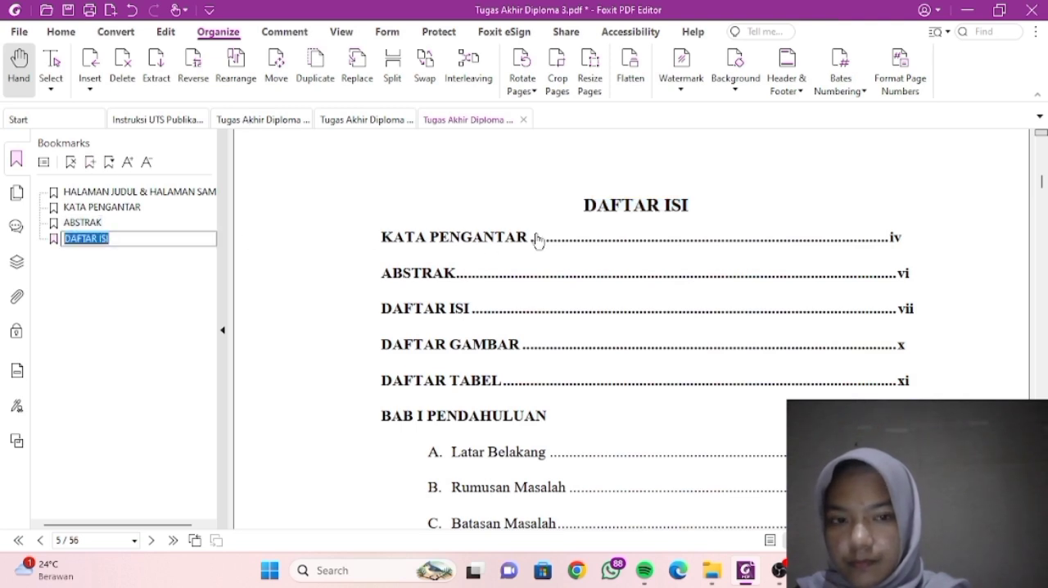
- Add a bookmark for the DAFTAR GAMBAR heading on page 8, named from the heading text
scroll(533, 235, "down", 10)
scroll(531, 239, "down", 15)
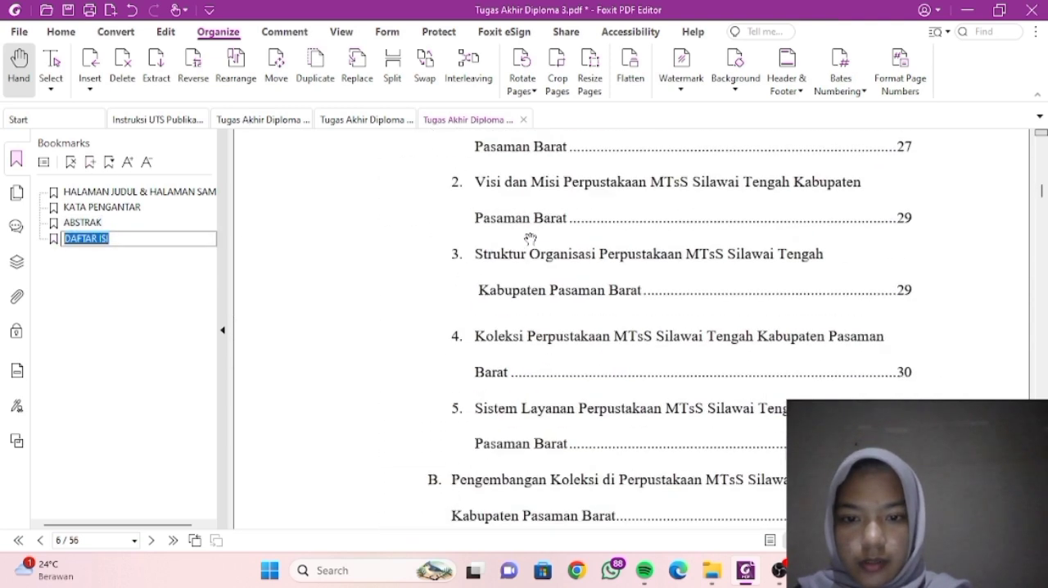
scroll(530, 239, "down", 10)
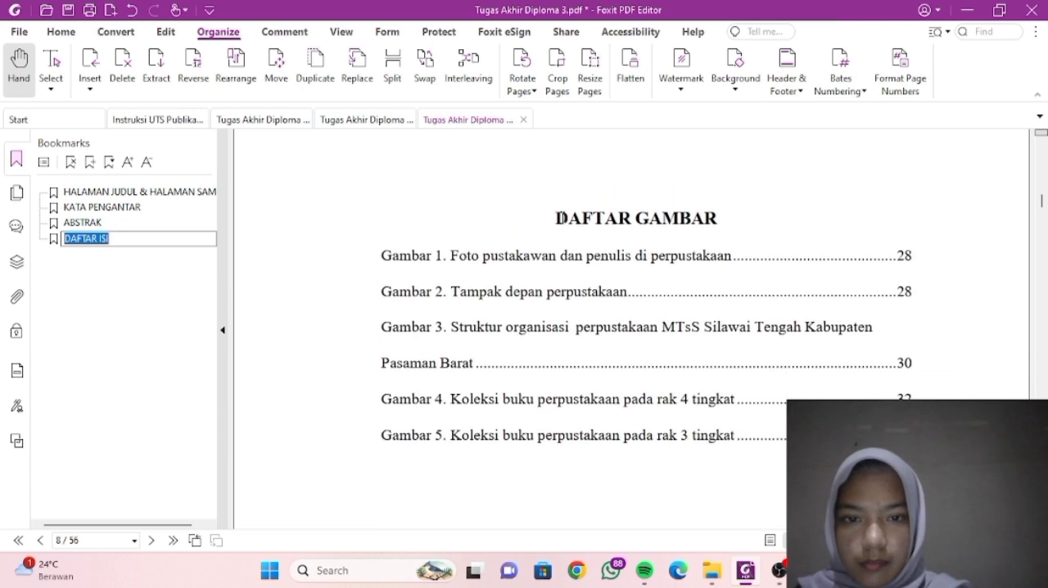
left_click_drag(556, 218, 720, 222)
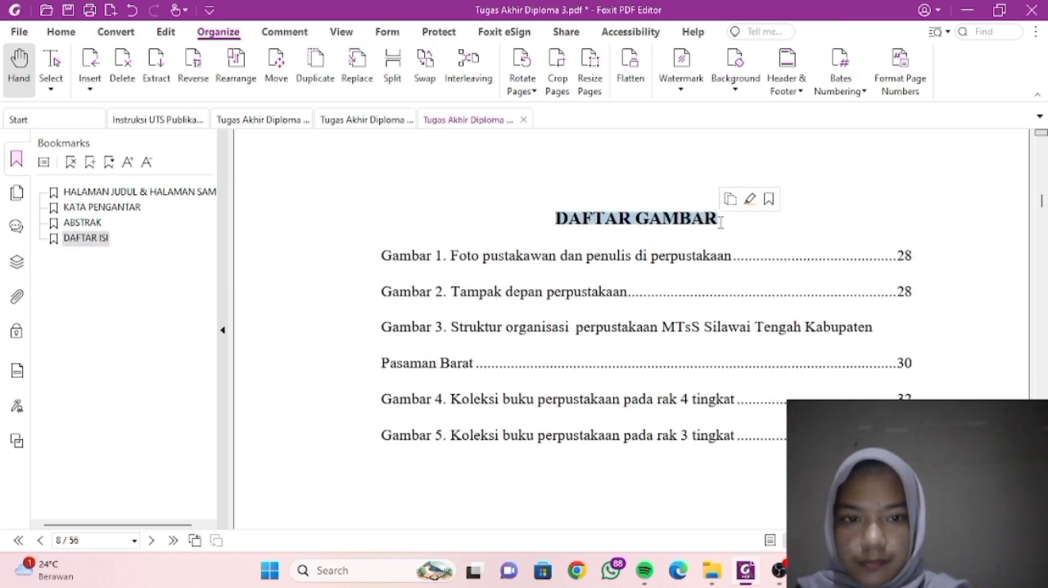
left_click(91, 163)
- Add a bookmark for the DAFTAR TABEL heading on page 9, named from the heading text
scroll(442, 299, "down", 5)
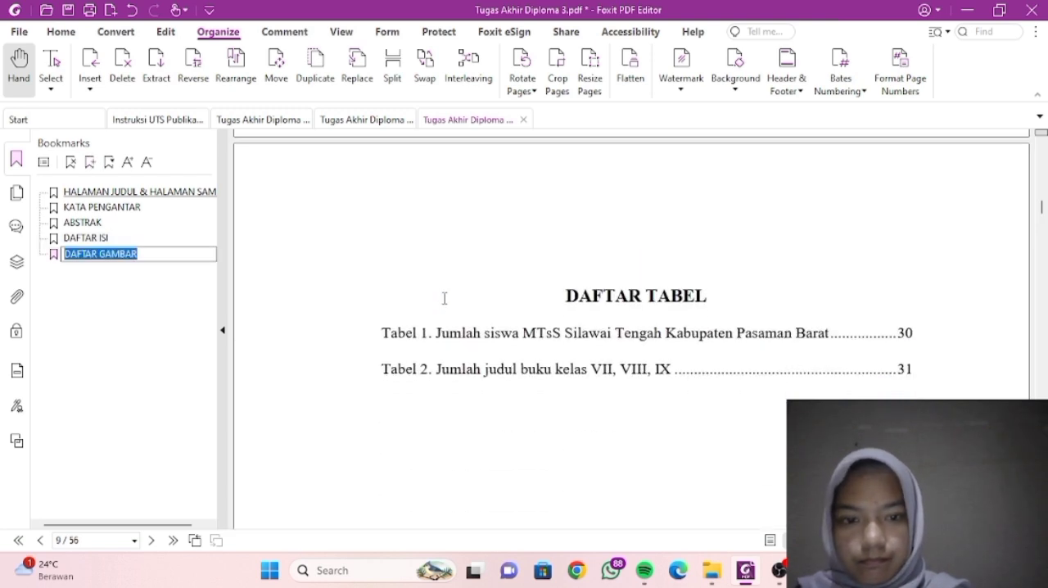
left_click_drag(571, 281, 709, 286)
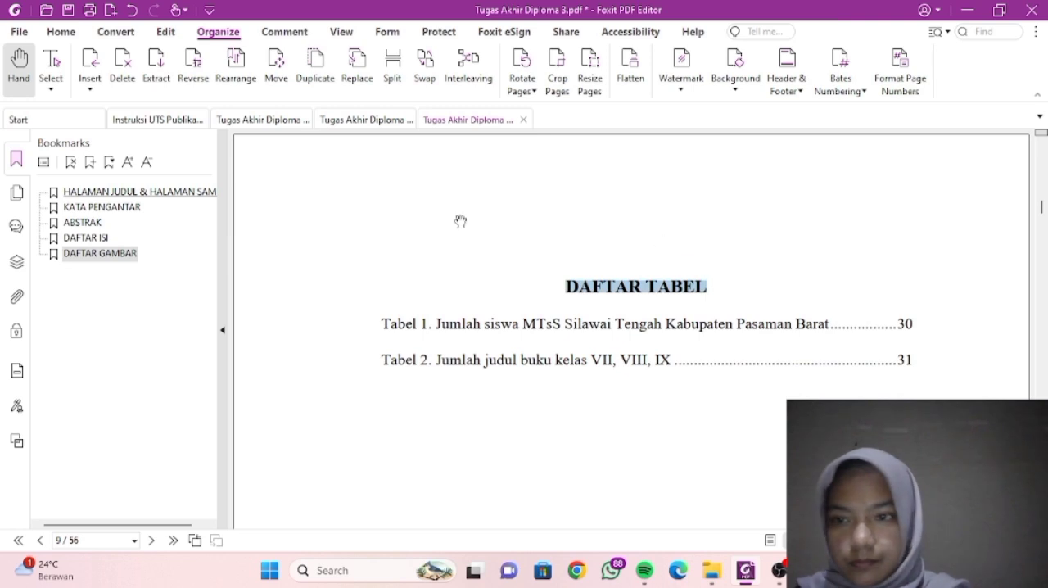
left_click(90, 163)
- Add a bookmark for the two-line BAB 1 PENDAHULUAN chapter heading on page 10
scroll(367, 301, "down", 5)
scroll(368, 301, "down", 1)
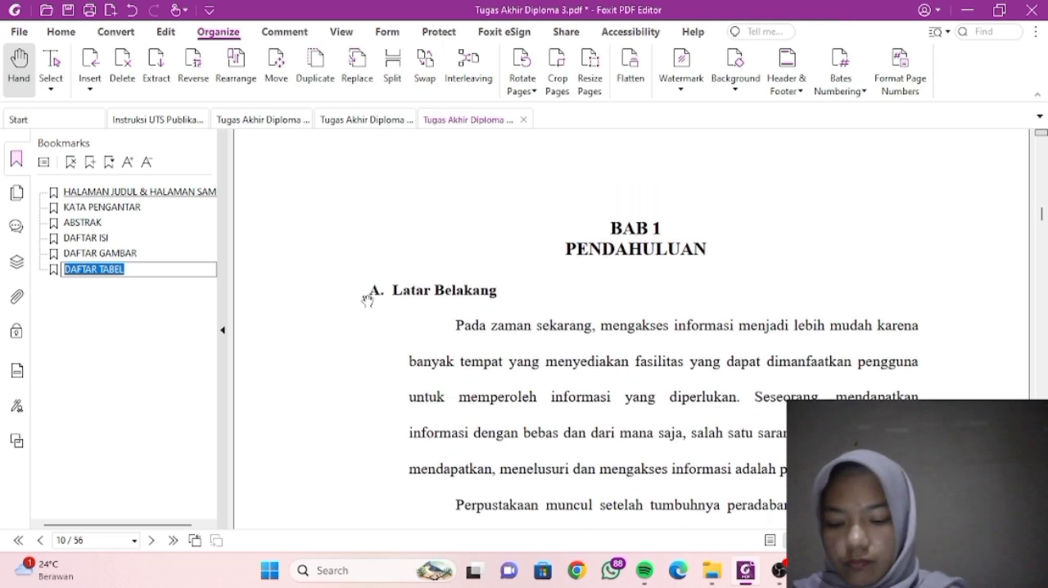
scroll(367, 301, "down", 1)
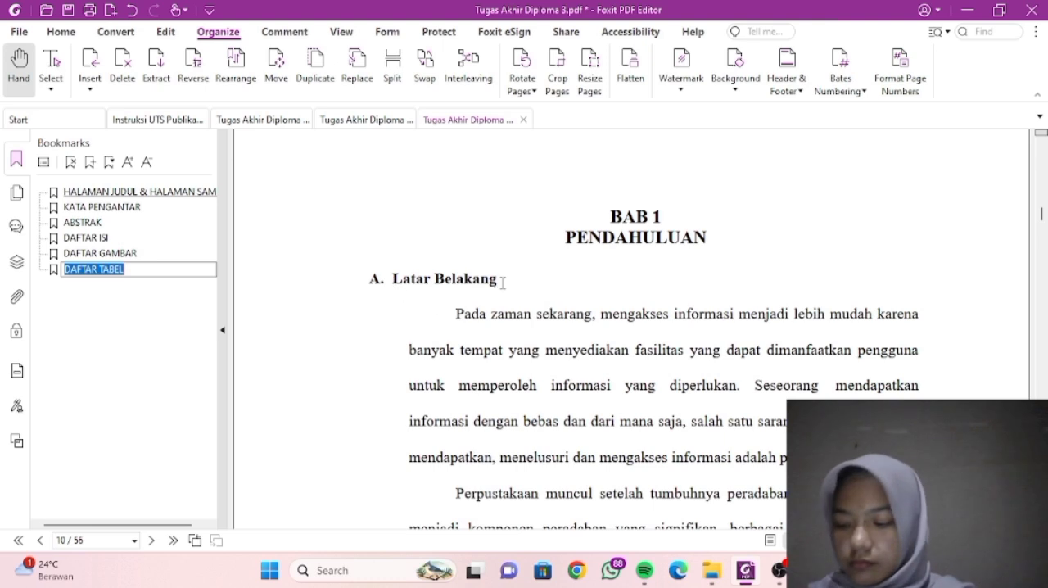
scroll(704, 240, "down", 1)
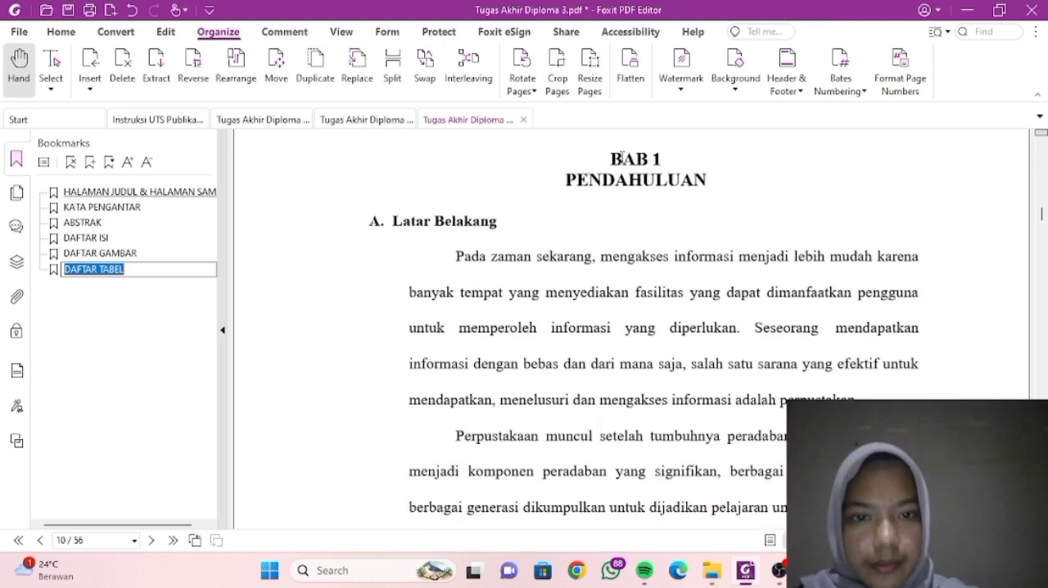
left_click_drag(612, 157, 724, 188)
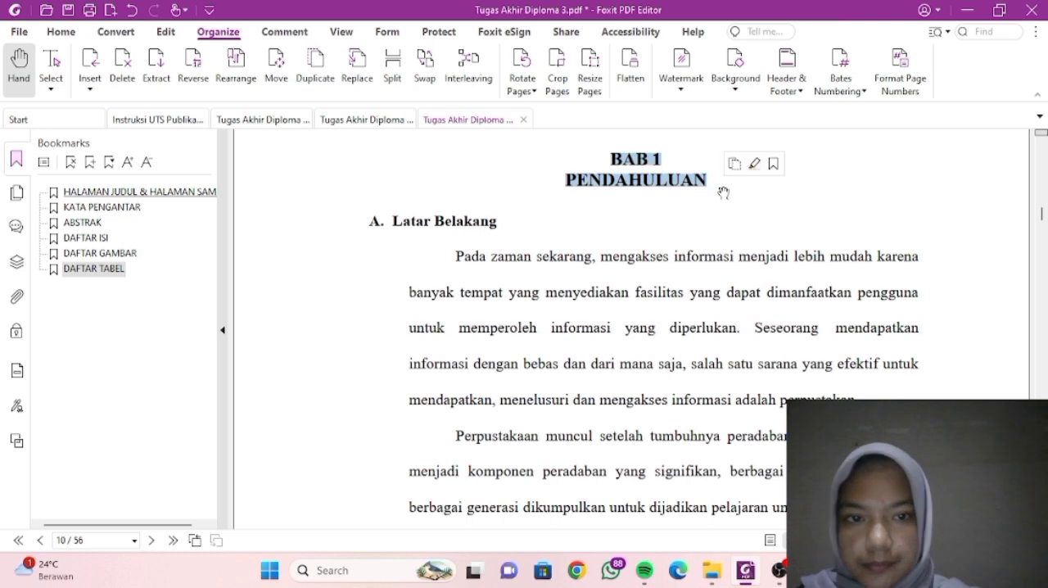
left_click(90, 163)
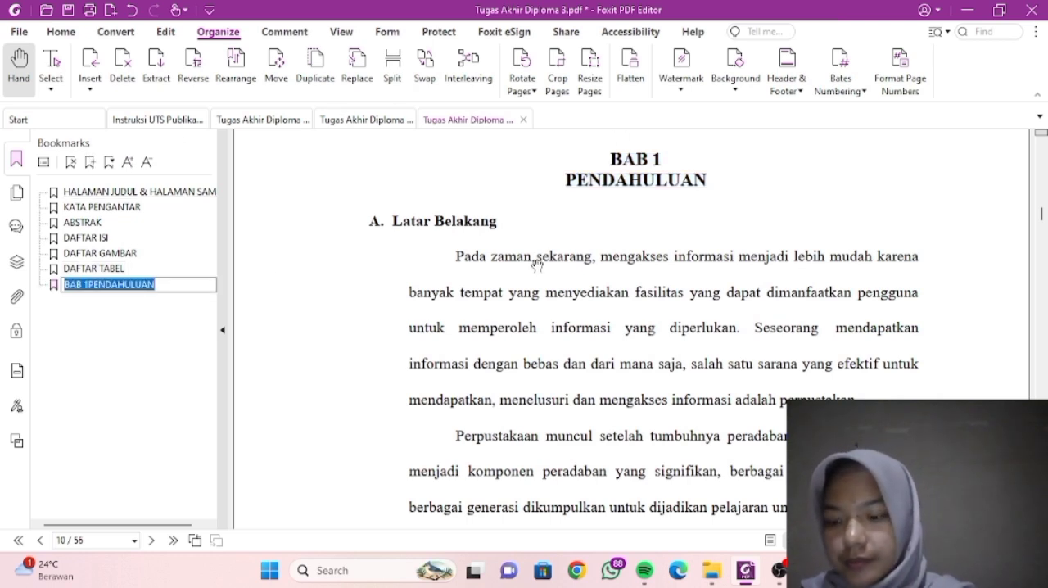
- Look through the lettered subsections of the BAB 1 chapter and return to its opening page
scroll(539, 260, "down", 4)
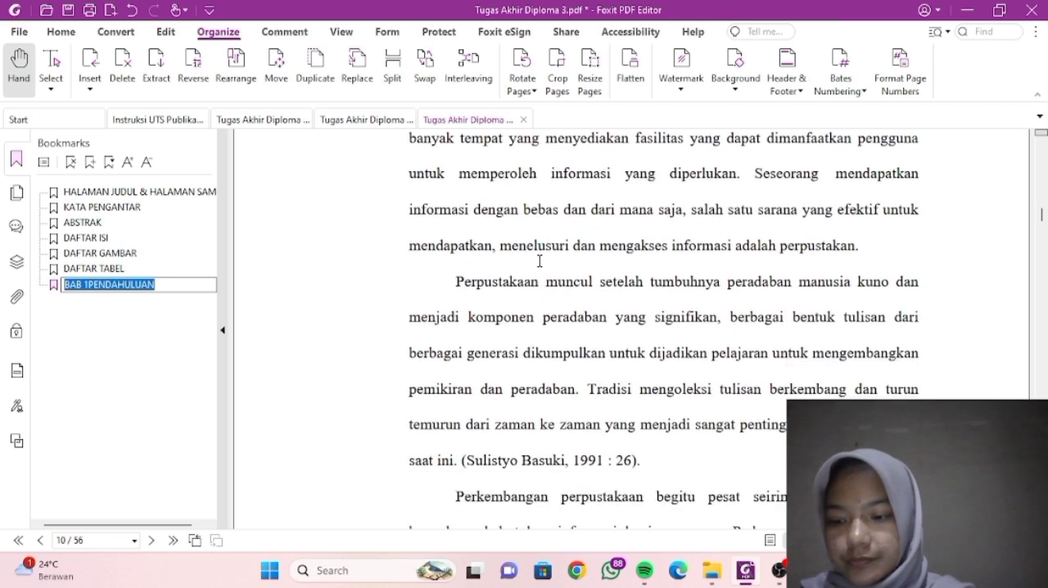
scroll(539, 261, "up", 1)
scroll(539, 260, "down", 3)
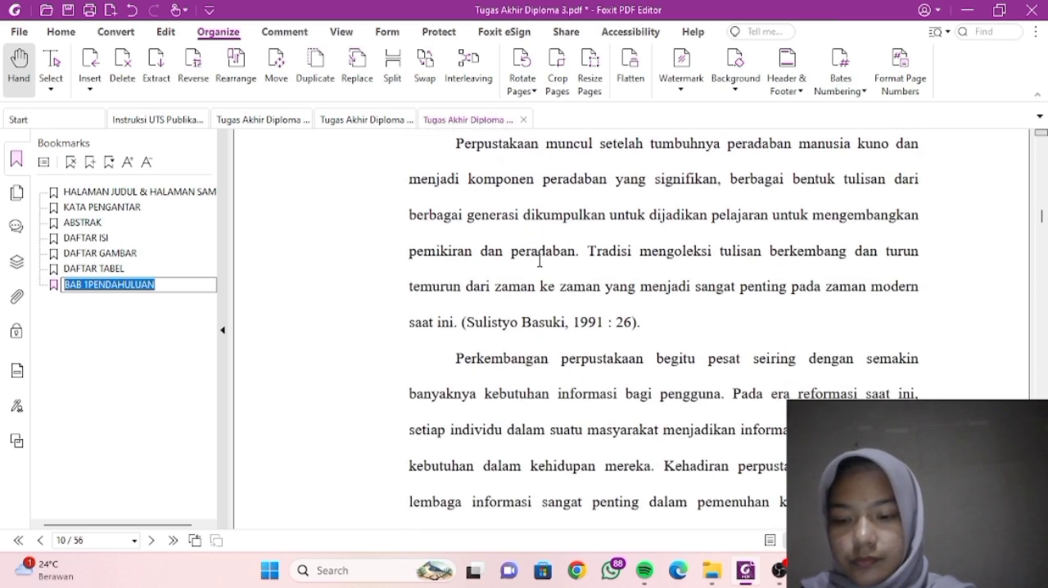
scroll(538, 260, "down", 15)
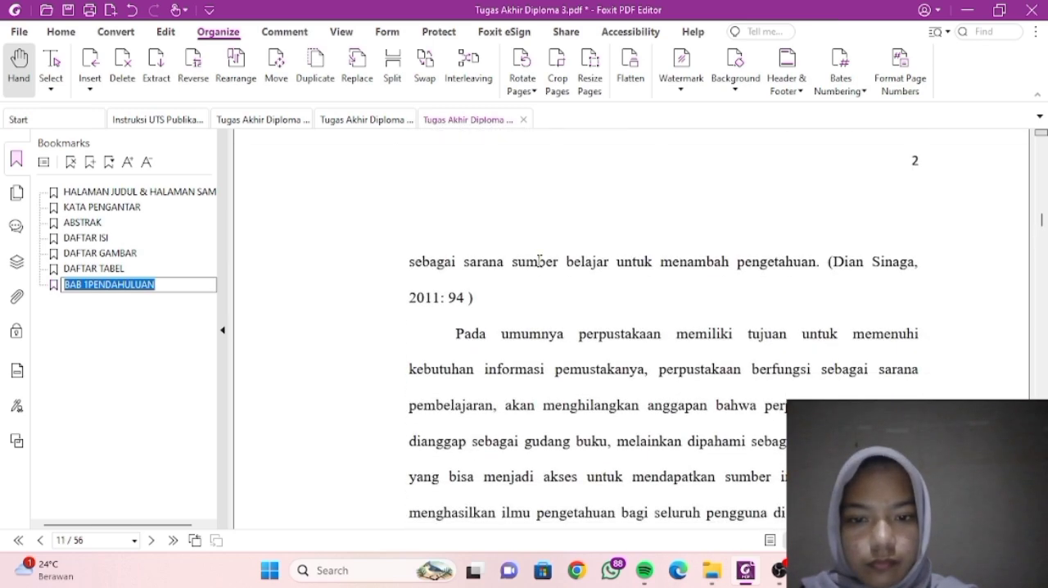
scroll(539, 261, "down", 15)
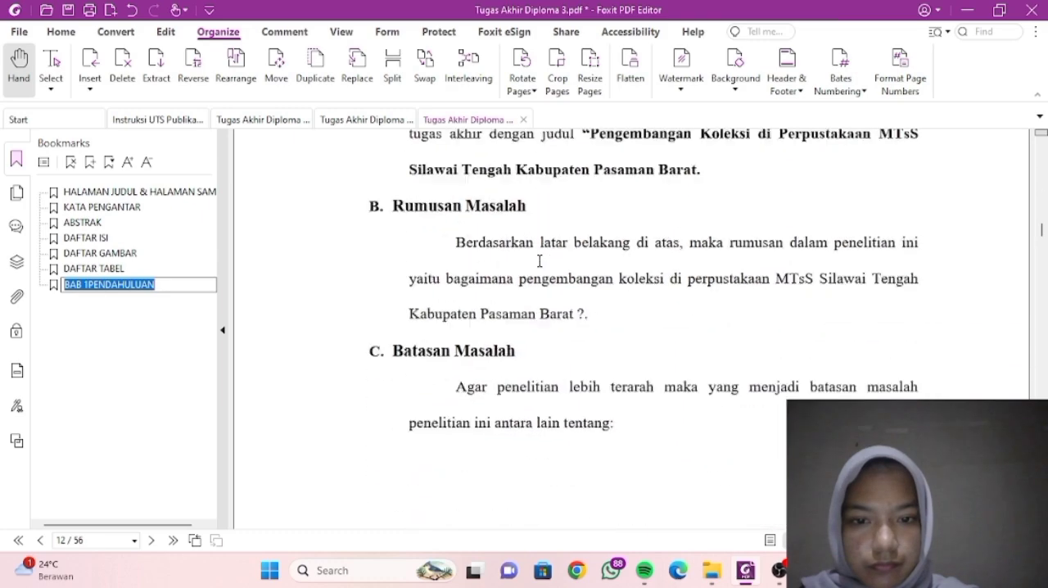
scroll(539, 260, "up", 2)
scroll(539, 261, "down", 10)
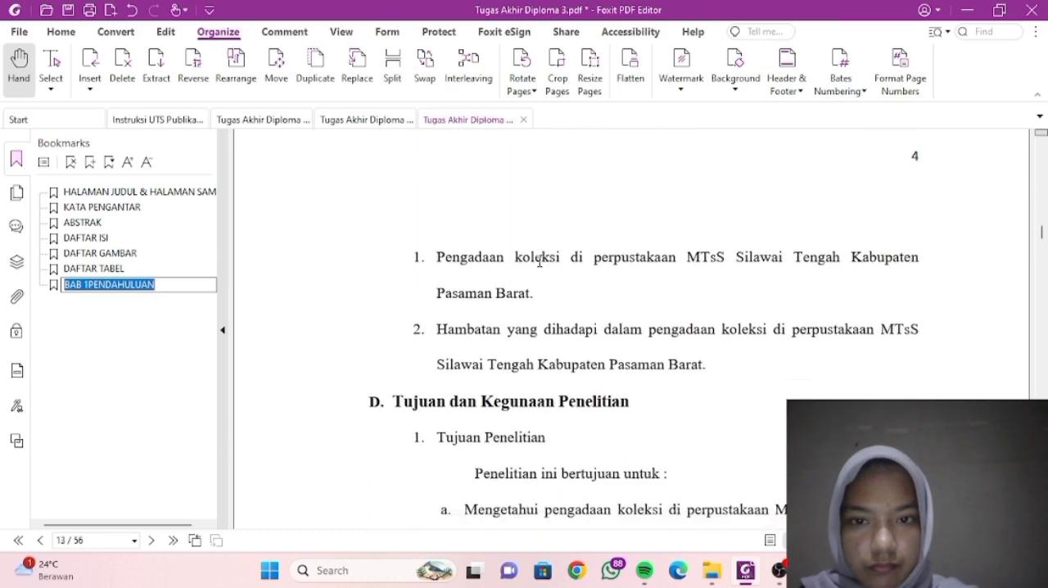
scroll(539, 261, "down", 3)
scroll(538, 260, "up", 20)
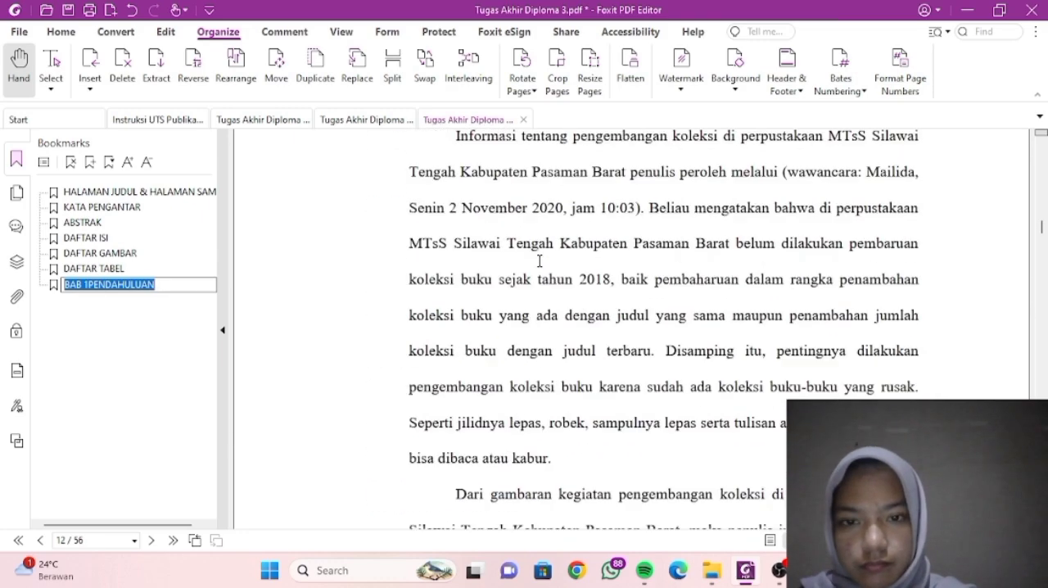
scroll(539, 261, "up", 10)
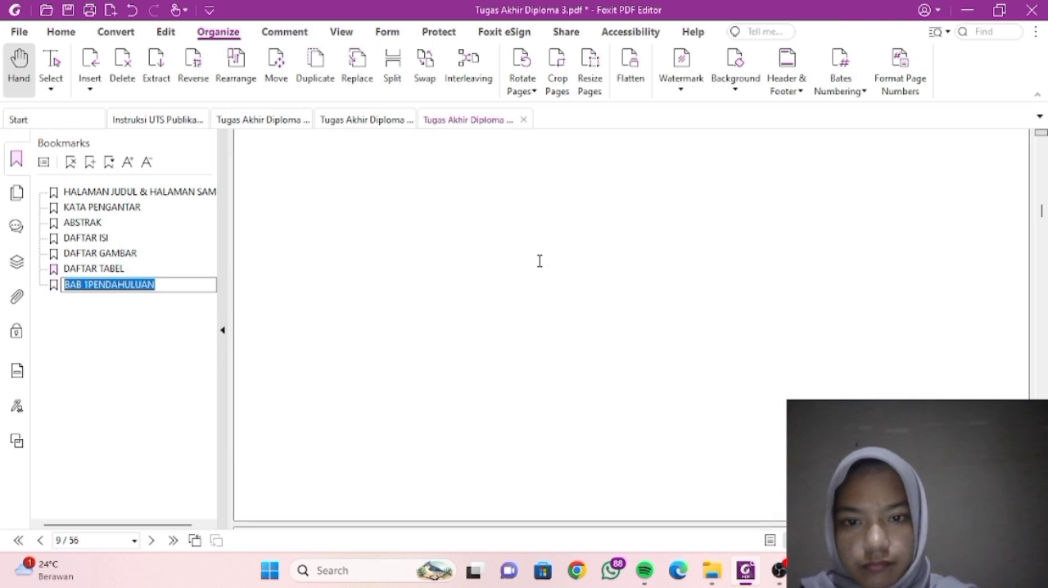
scroll(539, 260, "down", 3)
left_click_drag(586, 378, 625, 471)
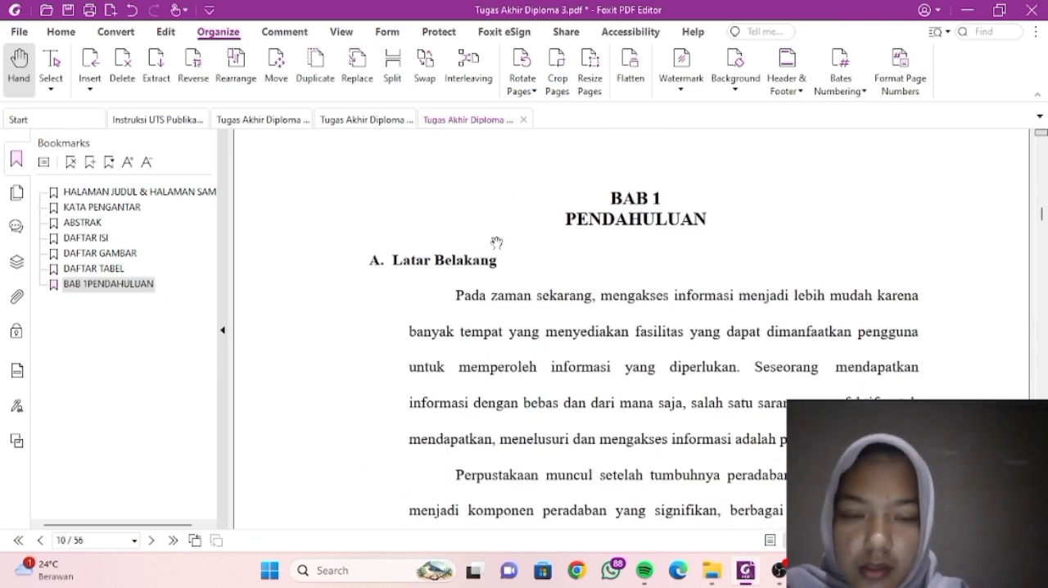
- Add a bookmark for the A. Latar Belakang heading and nest it under the BAB 1 PENDAHULUAN bookmark
left_click_drag(370, 259, 501, 259)
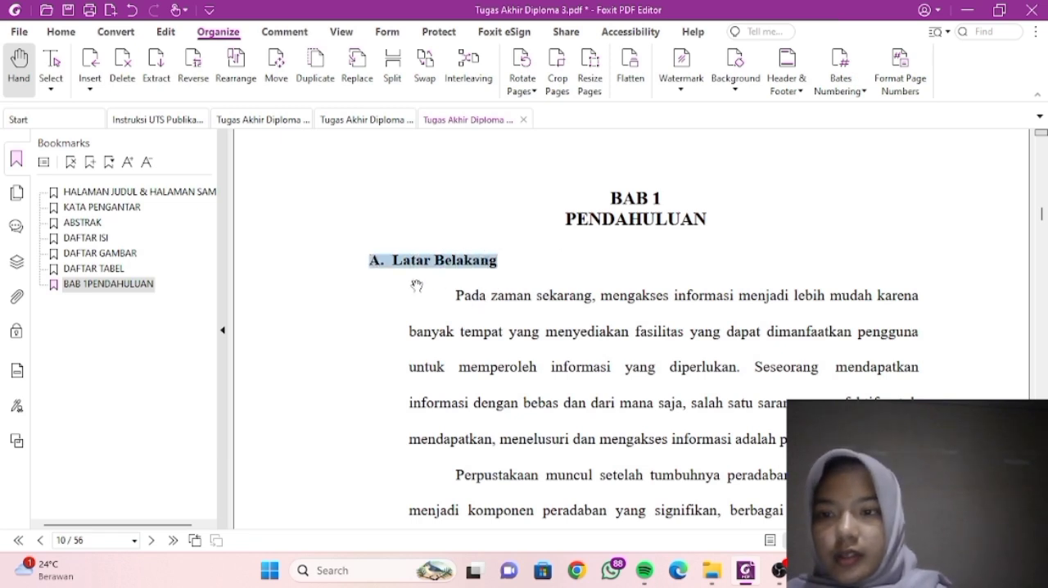
left_click(90, 164)
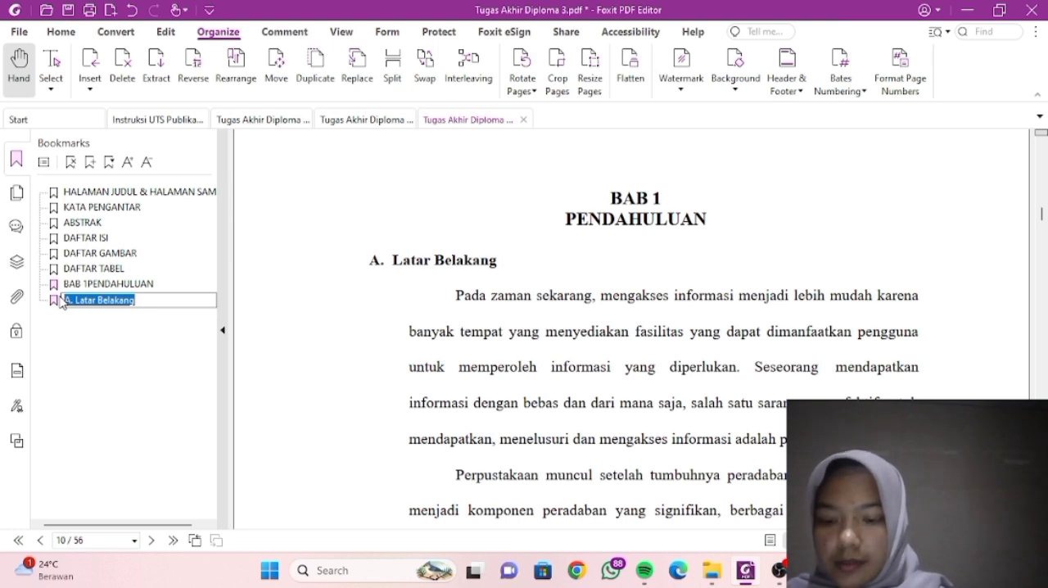
key("Return")
- Add a bookmark for the B. Rumusan Masalah heading on page 12, named from the heading text
scroll(581, 331, "down", 10)
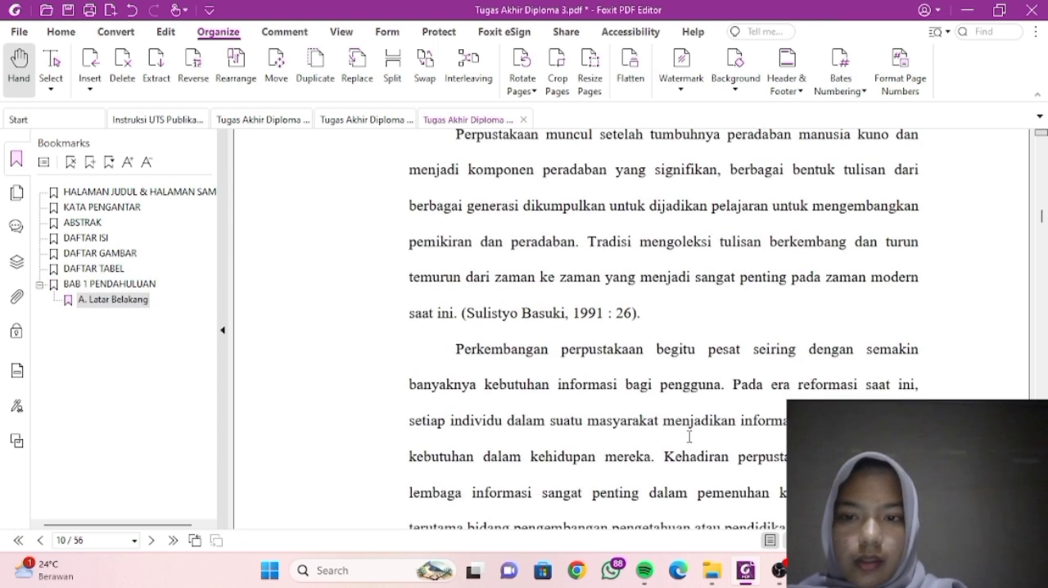
scroll(580, 331, "down", 20)
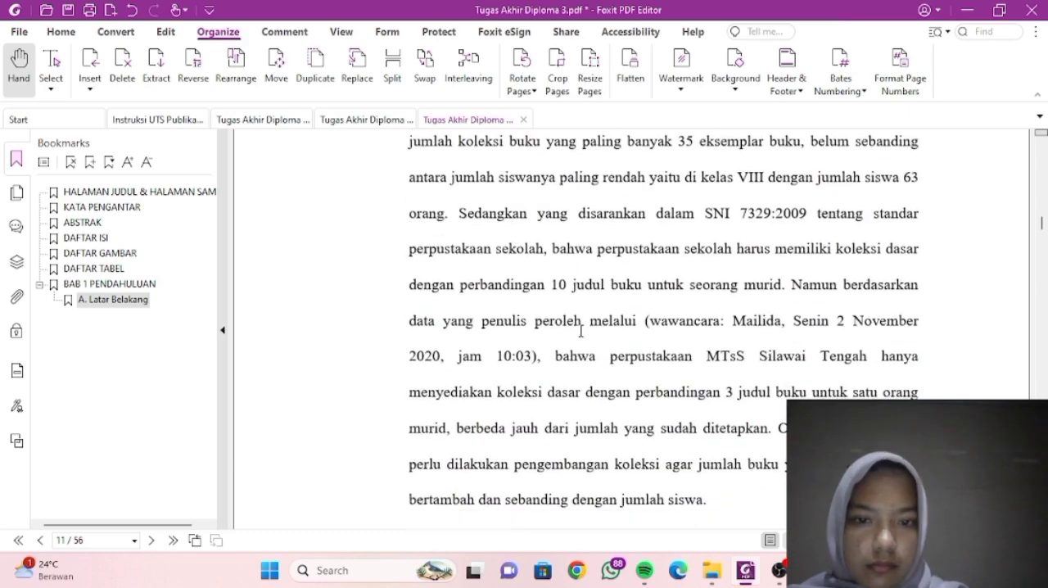
scroll(580, 330, "down", 3)
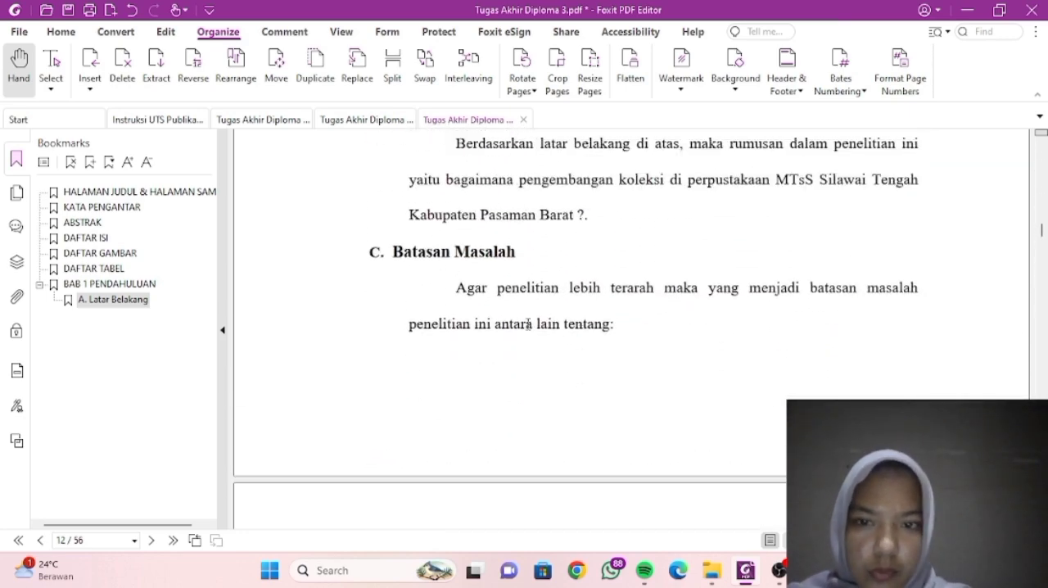
scroll(560, 276, "up", 8)
scroll(560, 276, "up", 12)
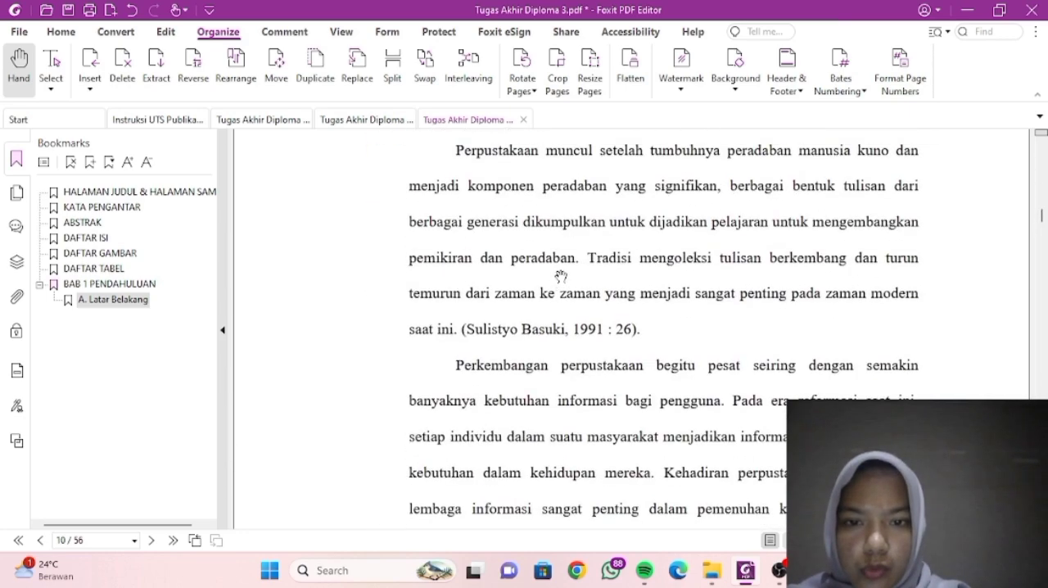
scroll(560, 276, "down", 5)
scroll(560, 275, "down", 15)
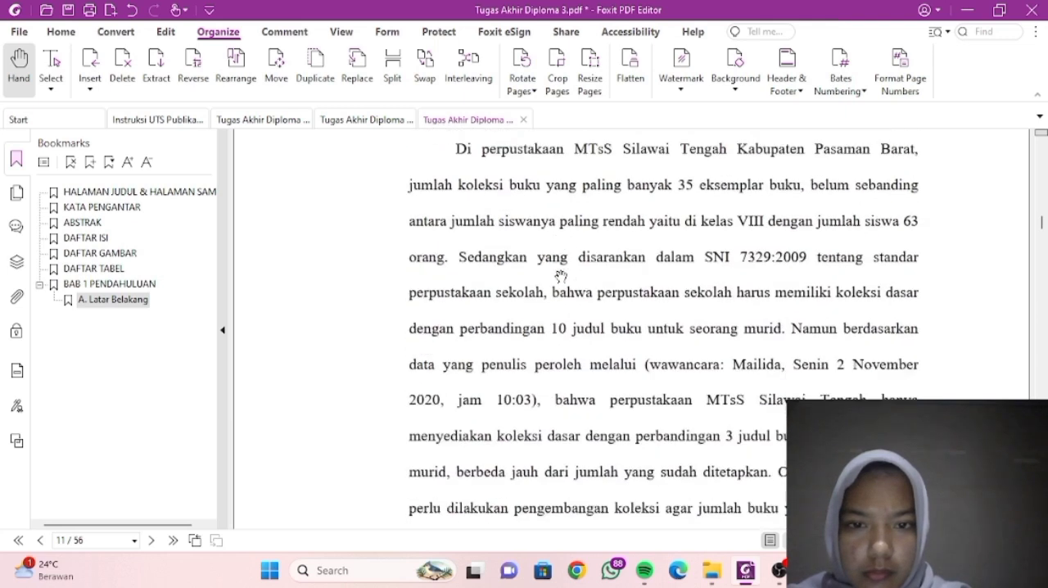
scroll(560, 275, "down", 10)
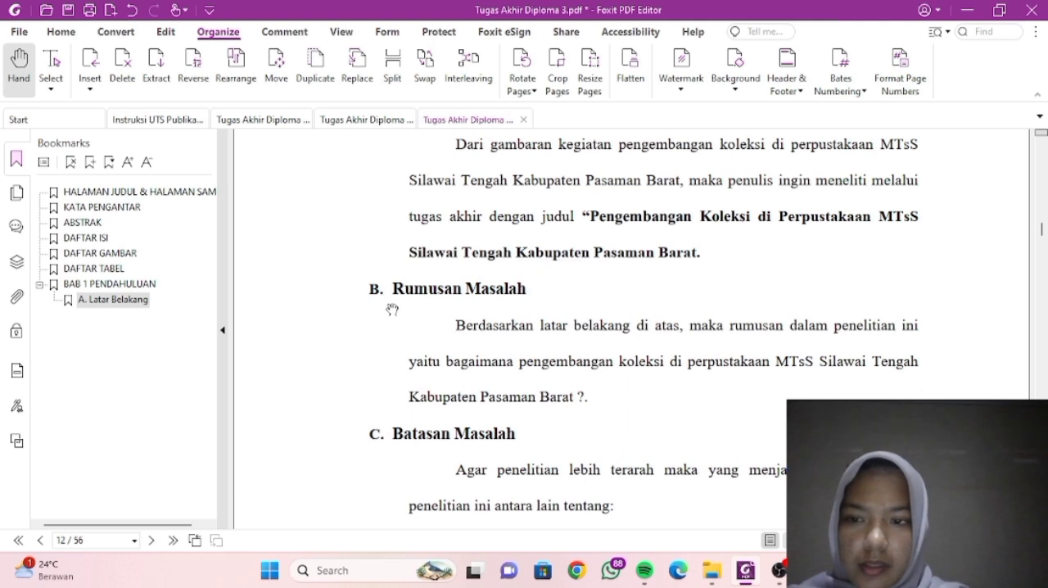
left_click_drag(390, 286, 517, 295)
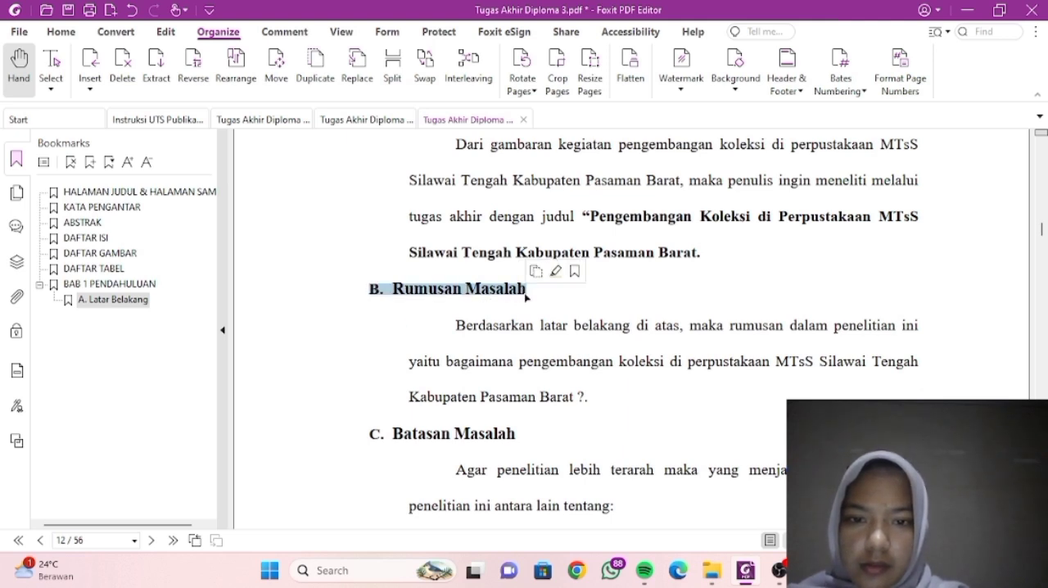
left_click(90, 166)
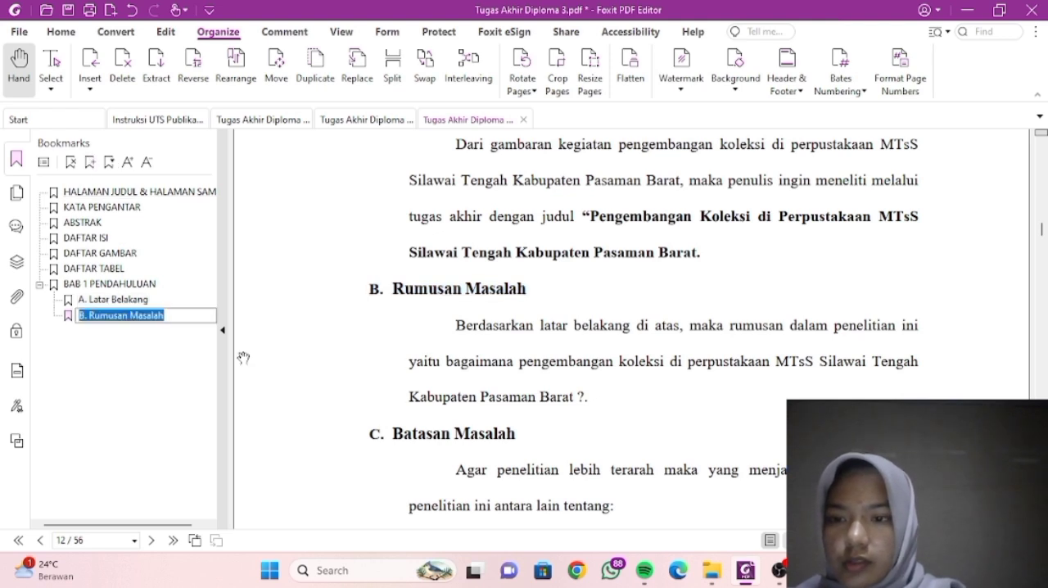
- Add a bookmark for the C. Batasan Masalah heading on page 12, named from the heading text
scroll(473, 396, "down", 3)
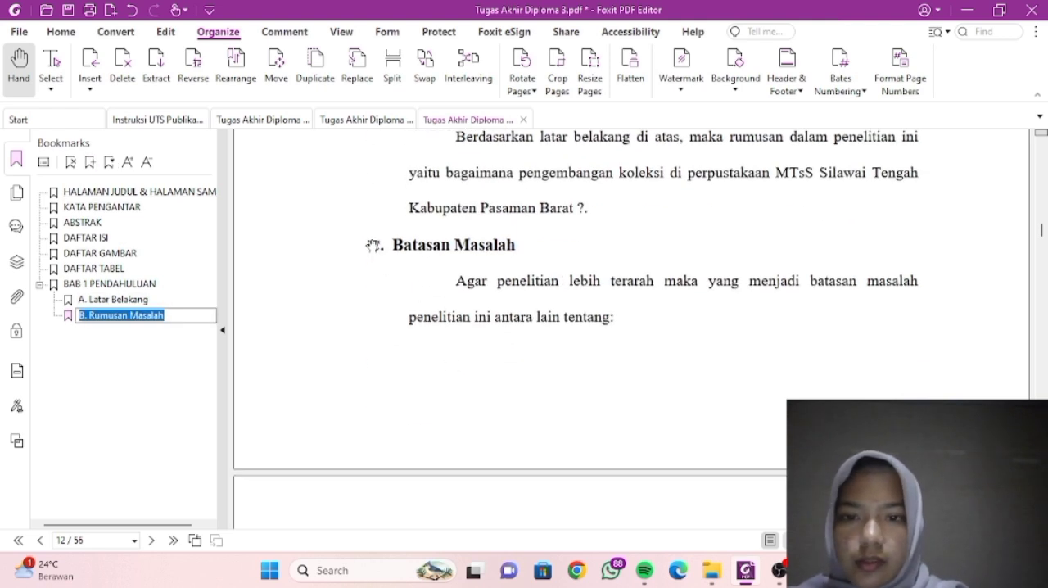
left_click_drag(373, 241, 517, 246)
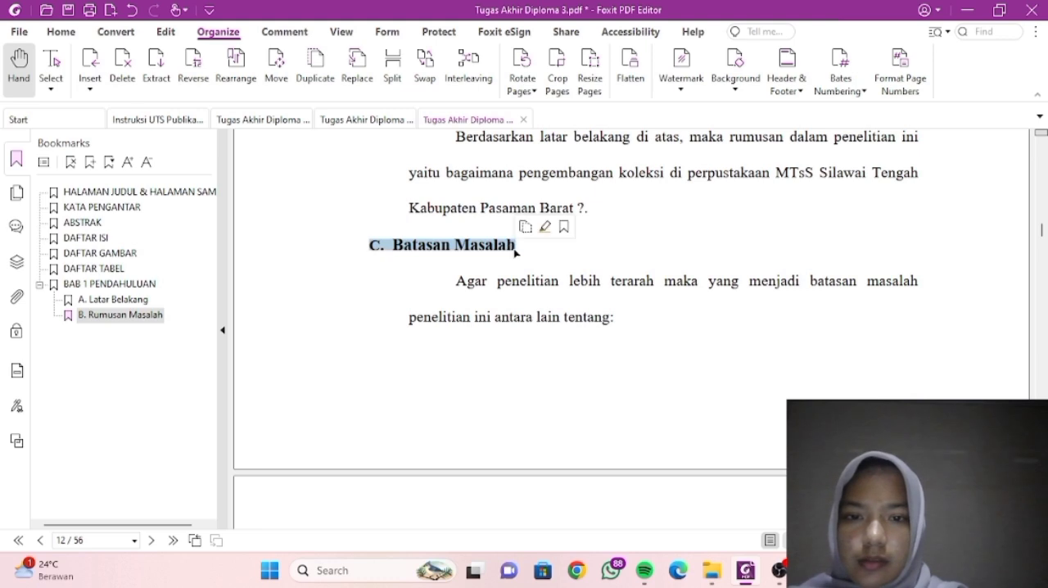
left_click(91, 163)
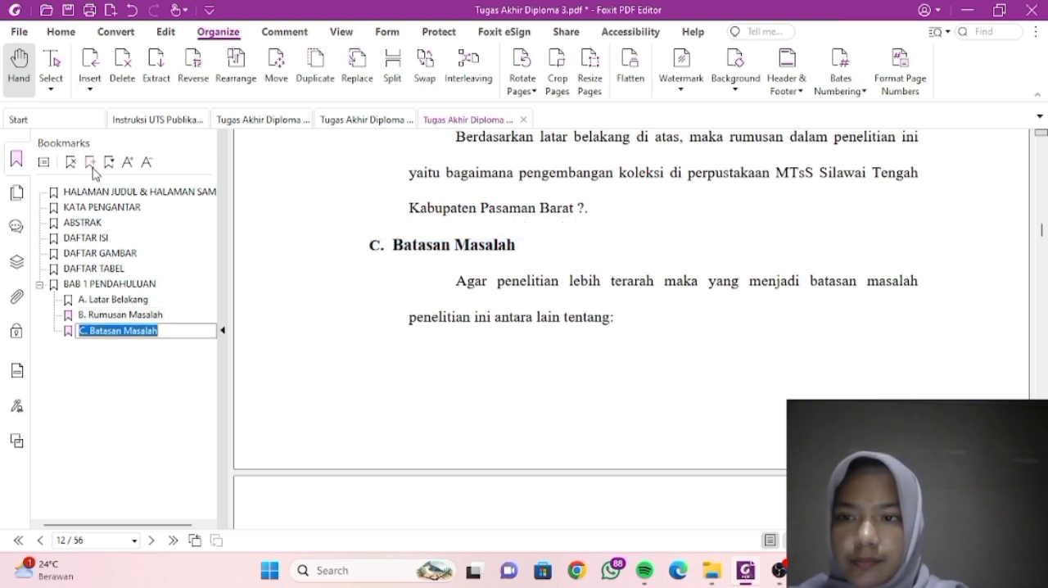
- Add a bookmark for the heading on page 13 and name it D. Tujuan dan Kegunaan Penelitian
scroll(467, 373, "down", 5)
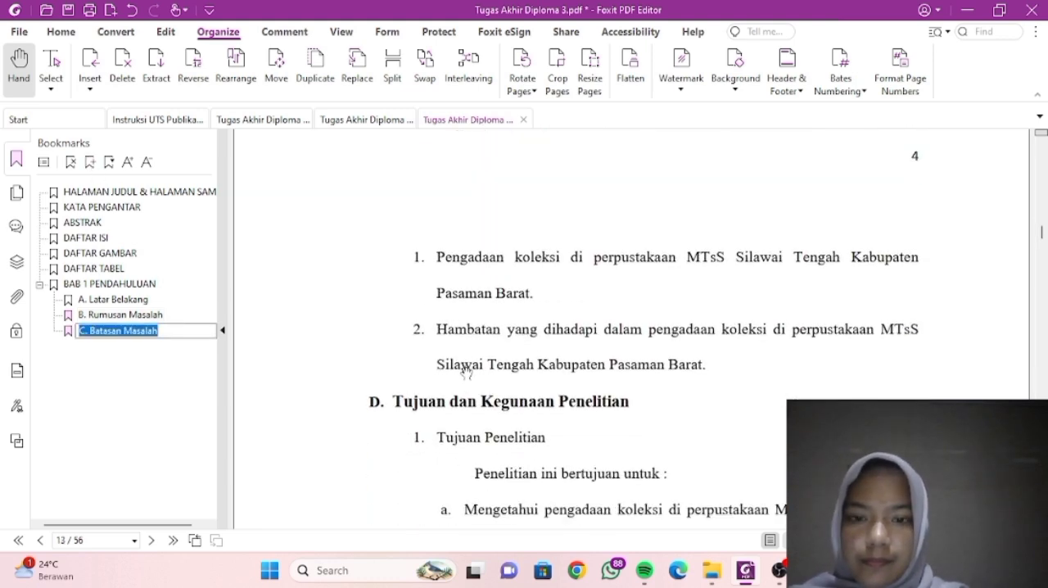
left_click_drag(371, 352, 629, 361)
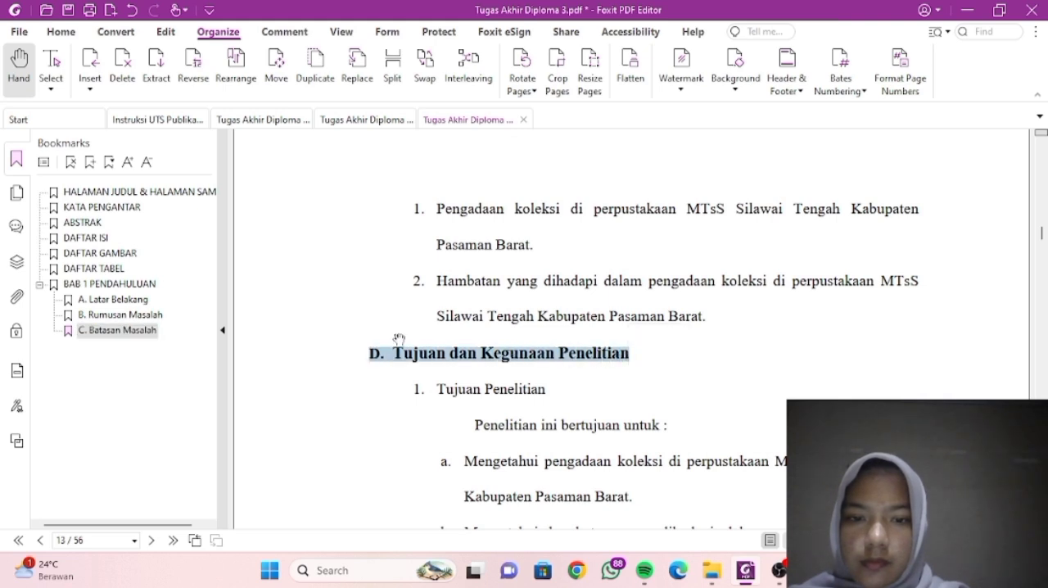
left_click(91, 162)
scroll(456, 438, "down", 1)
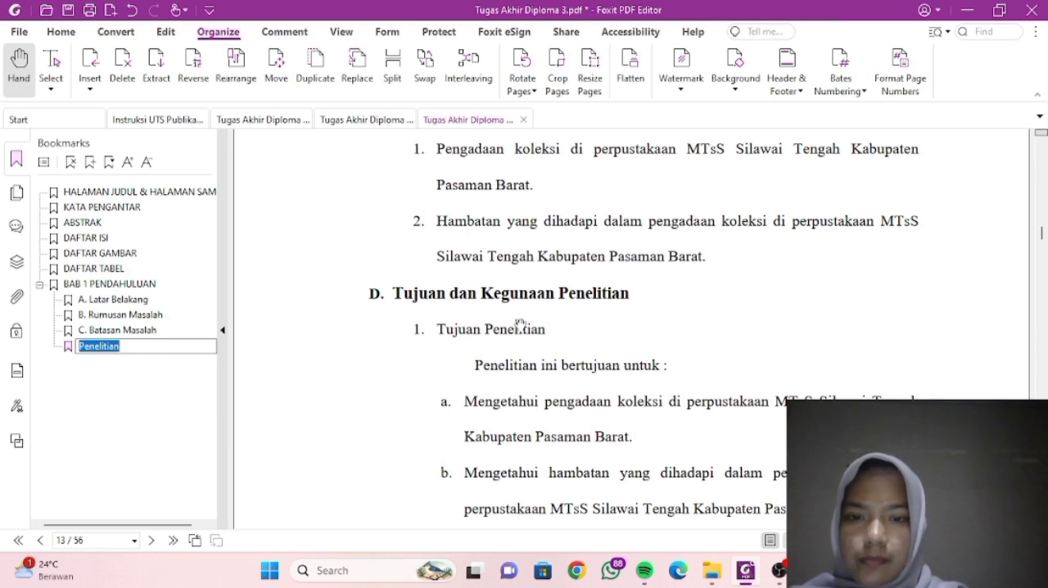
left_click_drag(400, 286, 371, 293)
left_click(429, 340)
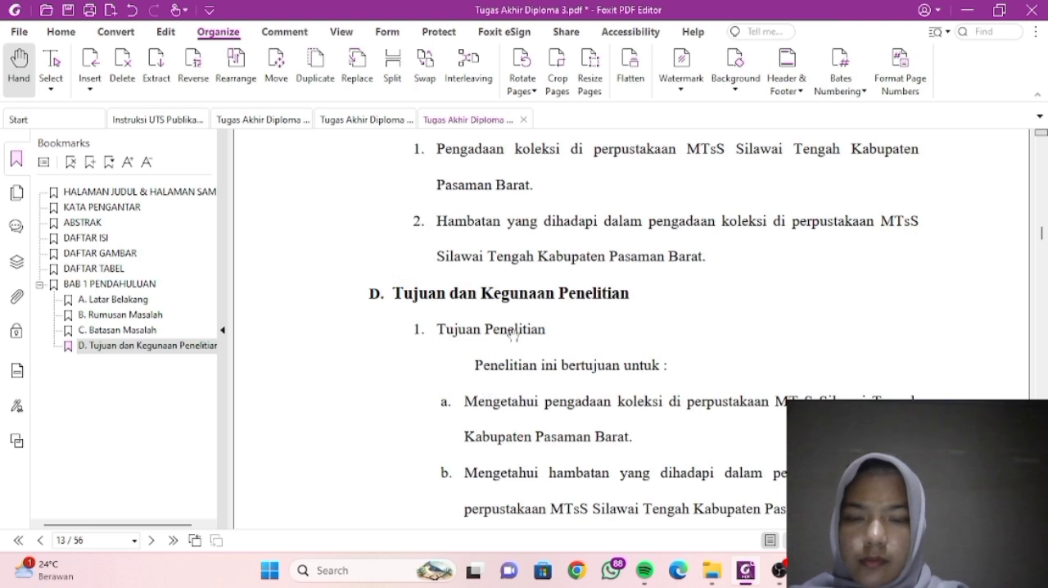
- Go on to the E. Penjelasan Judul heading on page 14
scroll(512, 332, "down", 10)
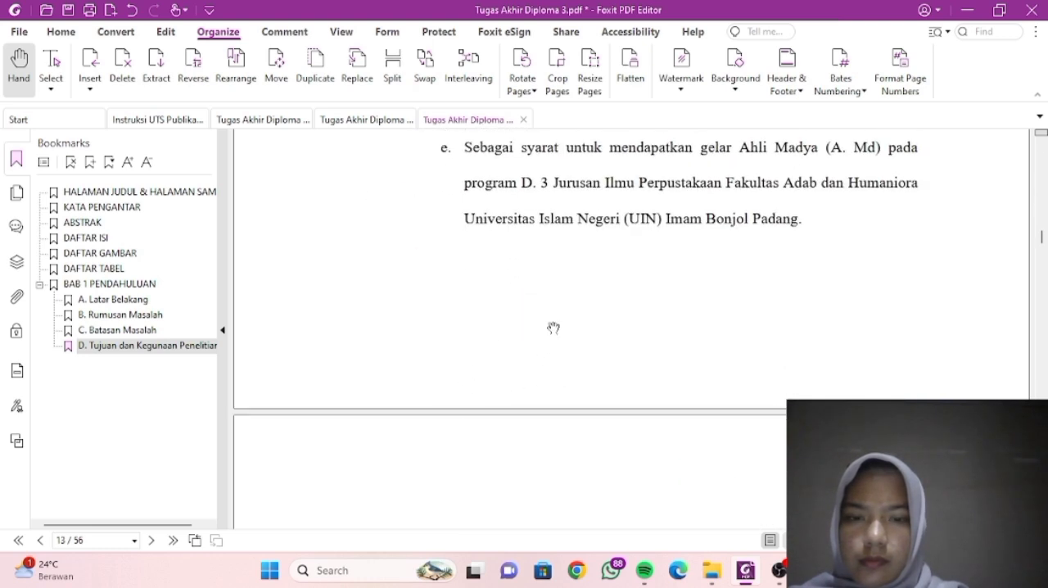
scroll(553, 328, "down", 4)
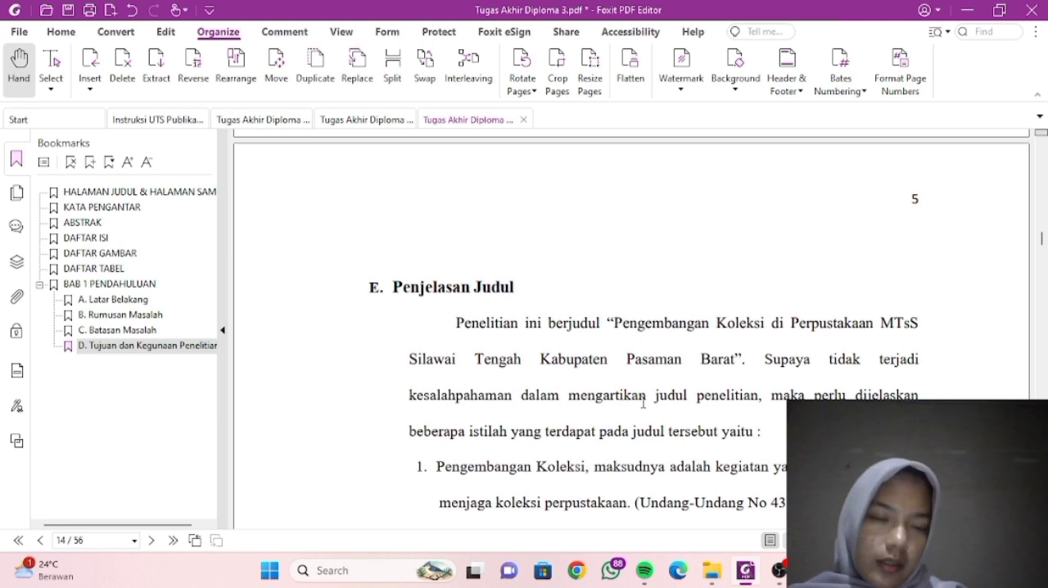
mouse_move(778, 570)
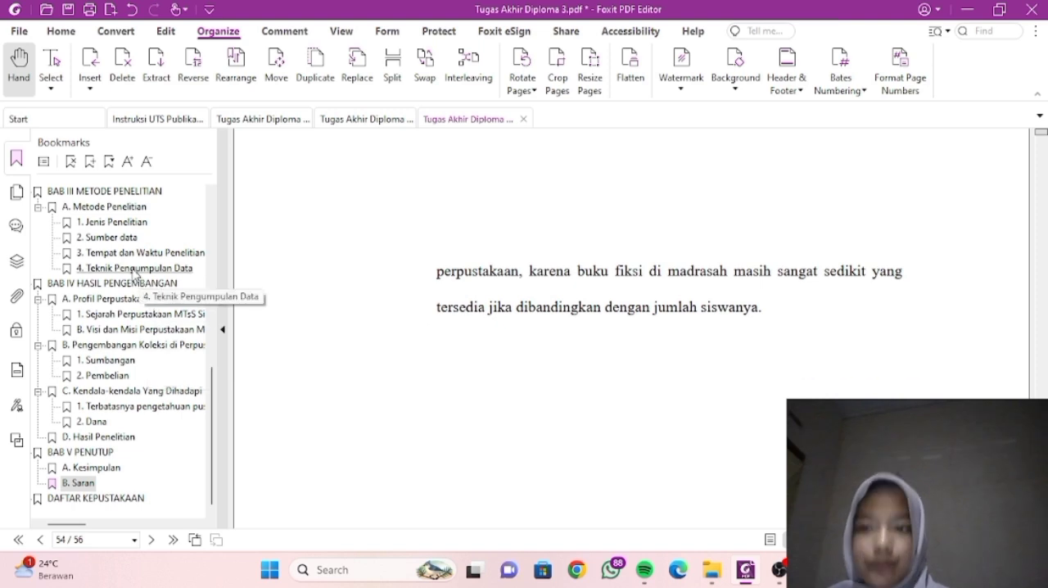
- Look over the nested chapter bookmarks, then save the bookmarked Tugas Akhir Diploma 3 PDF and close it
scroll(69, 248, "up", 2)
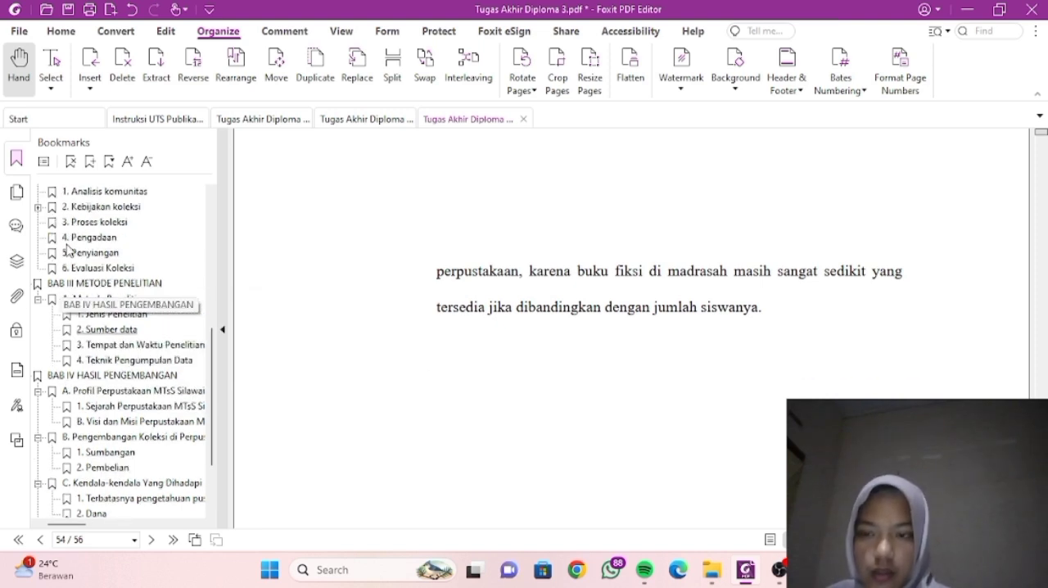
scroll(69, 248, "down", 1)
scroll(107, 312, "down", 1)
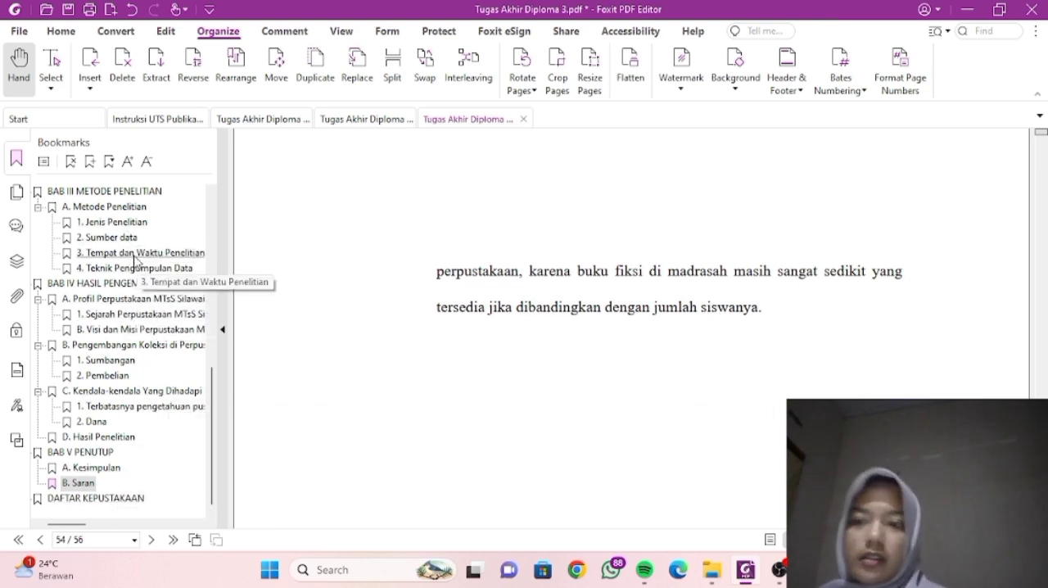
left_click(65, 10)
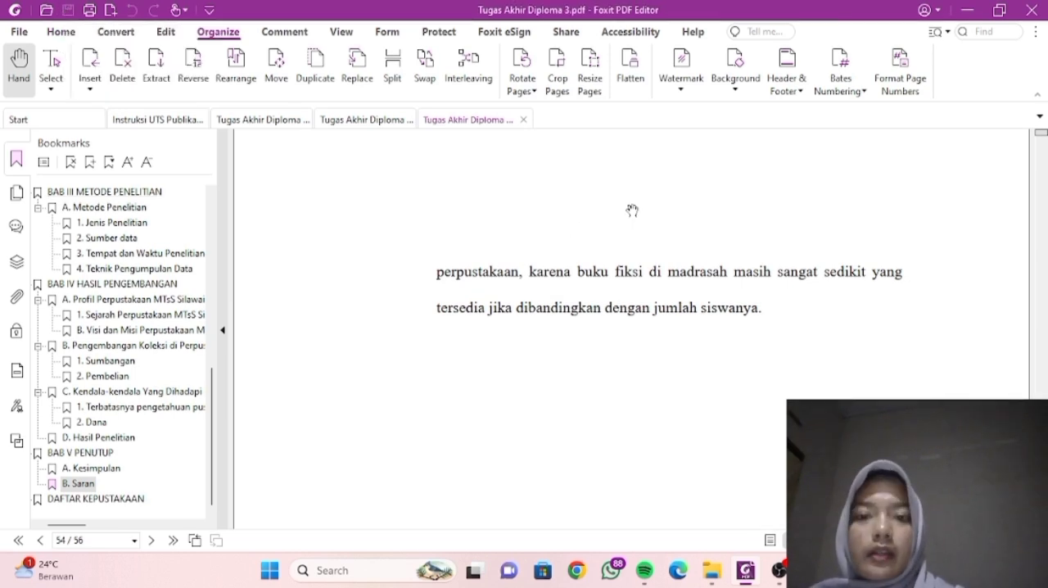
left_click(524, 120)
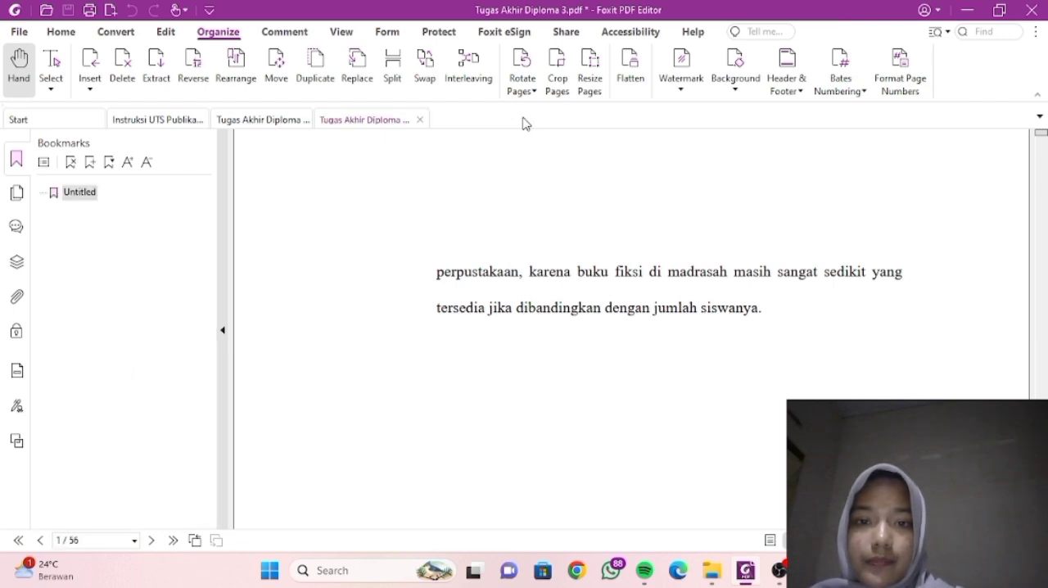
- Switch to File Explorer and copy the Tugas Akhir Diploma 3 PDF in the B. Watermark Logo PDF folder
mouse_move(715, 573)
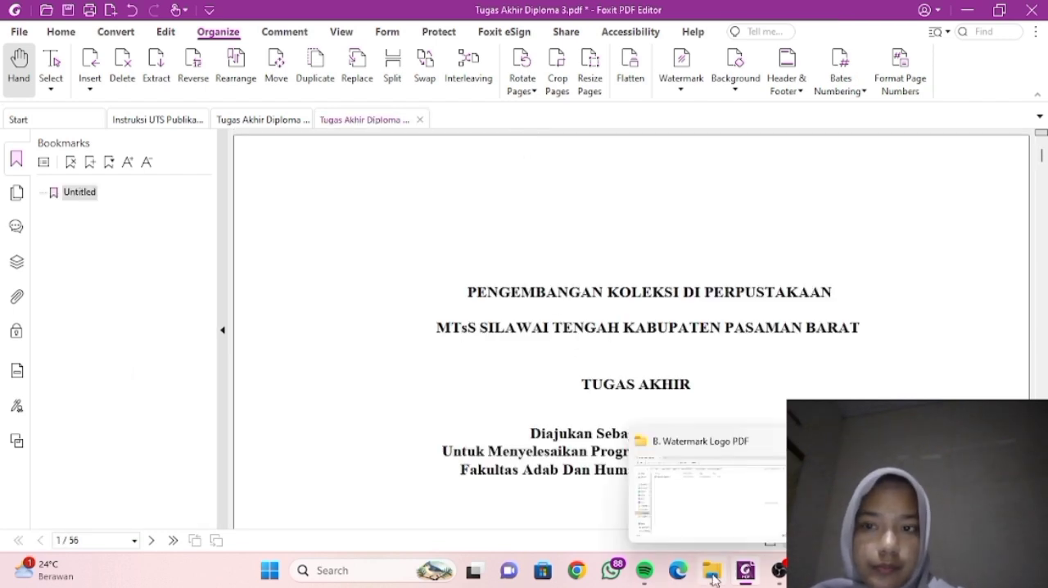
left_click(655, 495)
left_click(674, 485)
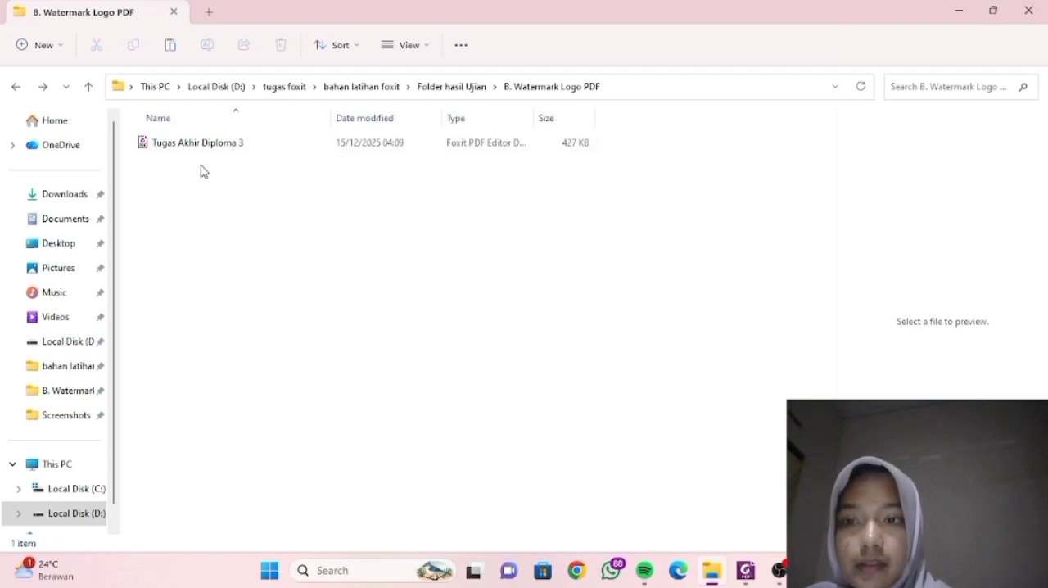
right_click(251, 141)
left_click(327, 381)
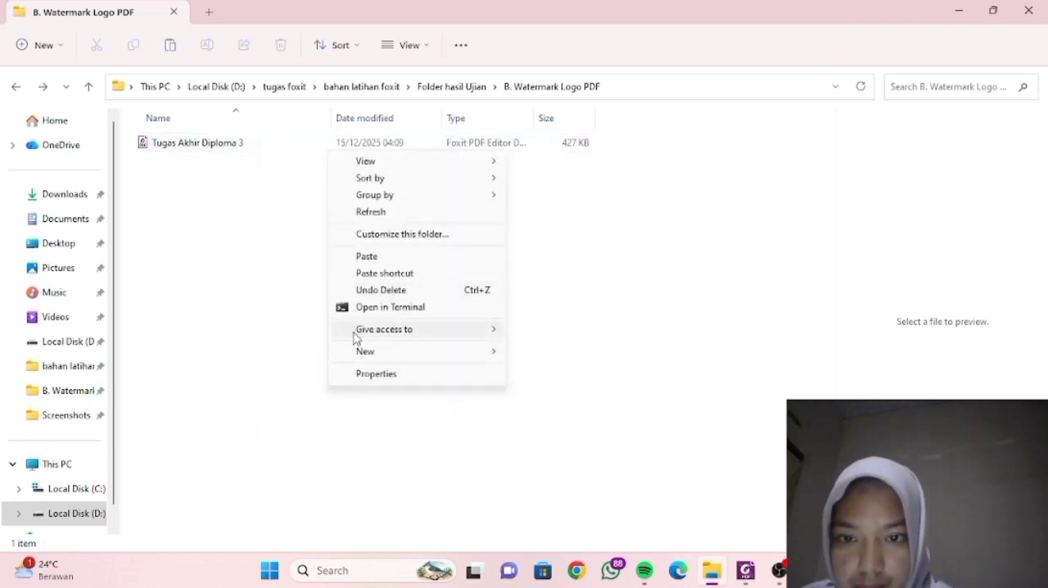
left_click(280, 408)
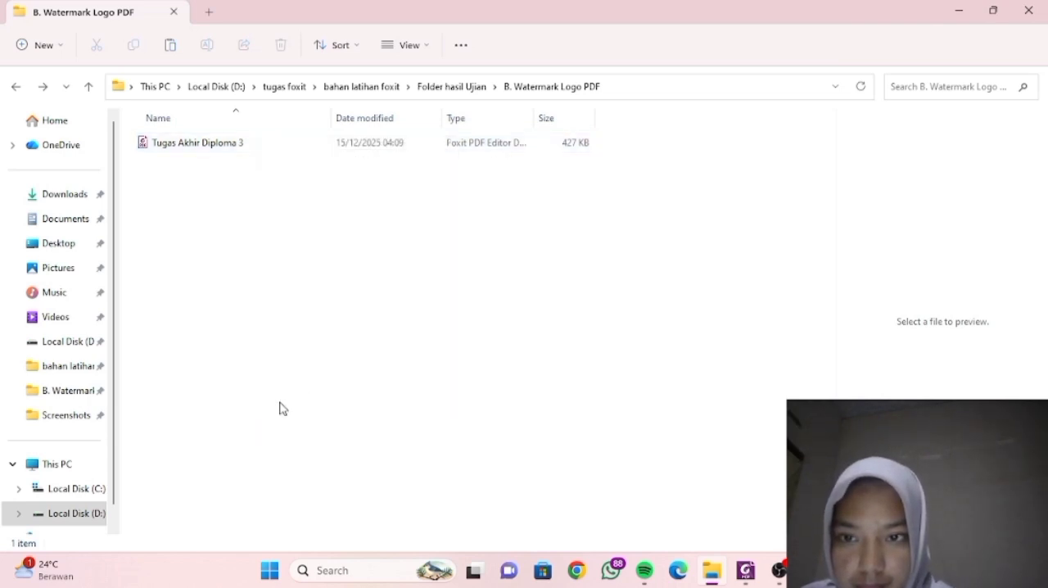
left_click(234, 145)
right_click(234, 146)
mouse_move(270, 223)
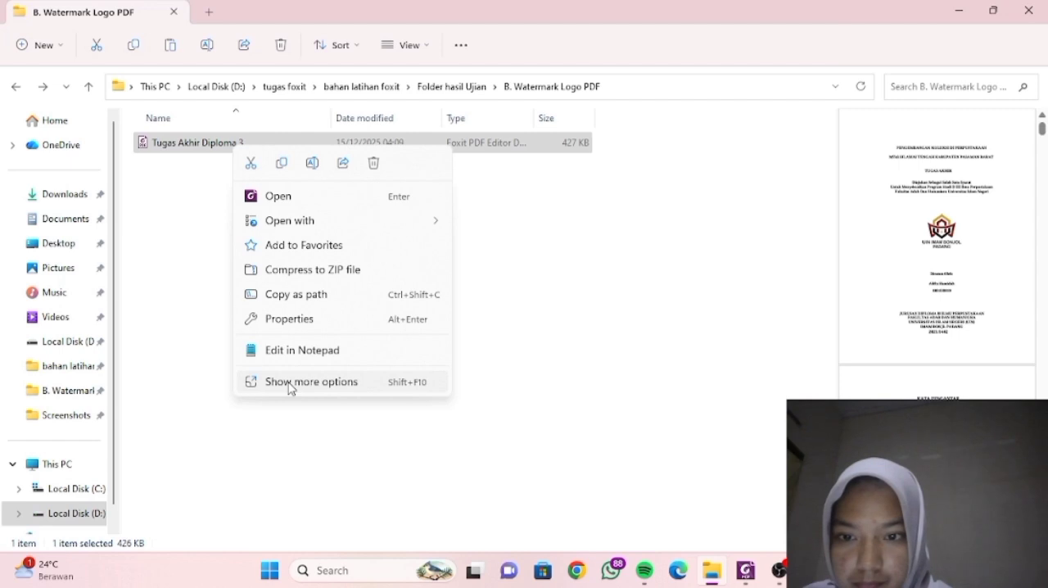
left_click(293, 383)
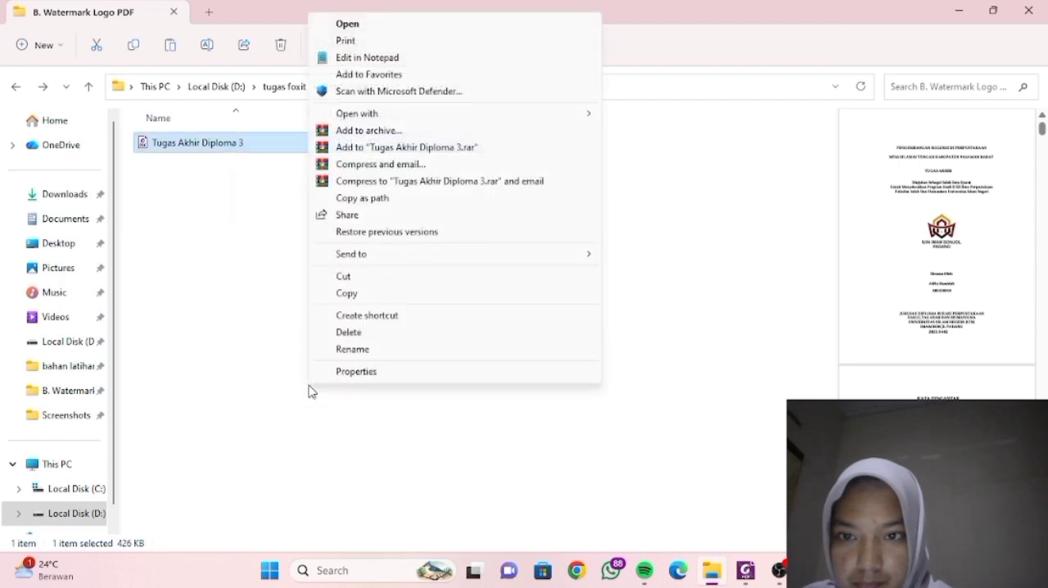
left_click(342, 294)
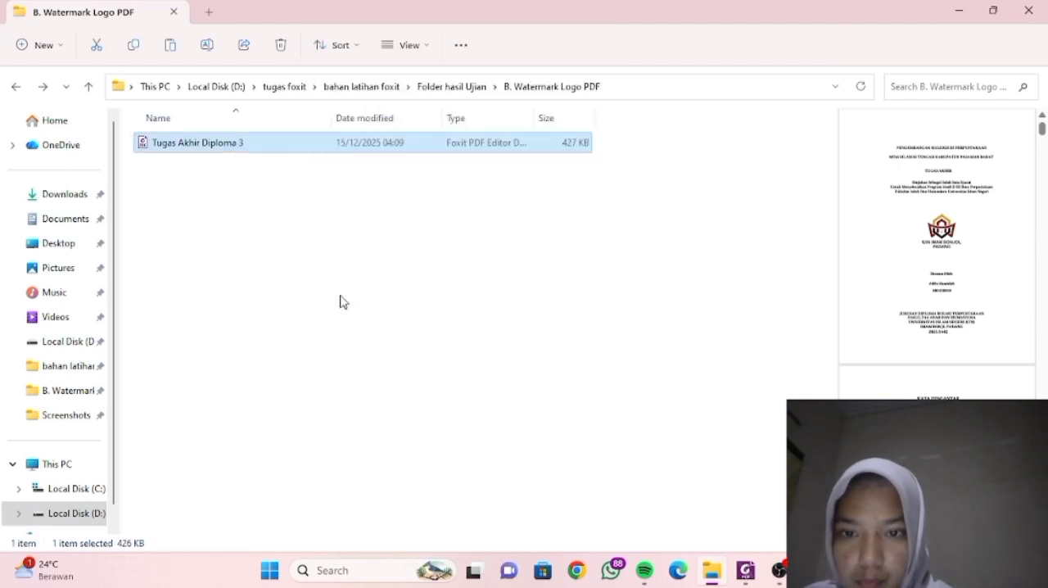
- Paste the copied PDF into the D. Extract Page - Skripsi Per BAB folder inside Folder hasil Ujian
left_click(436, 86)
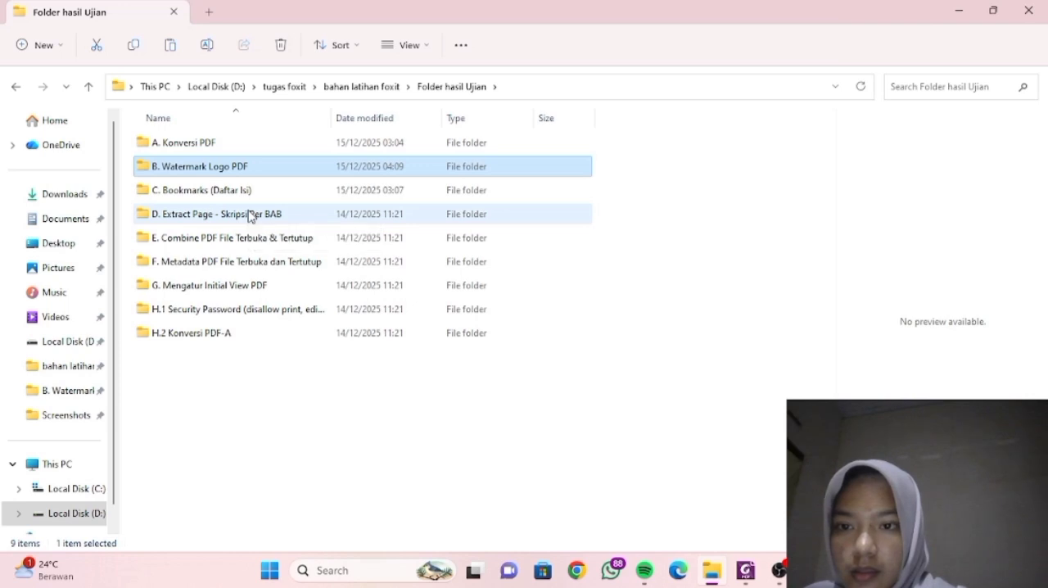
double_click(251, 214)
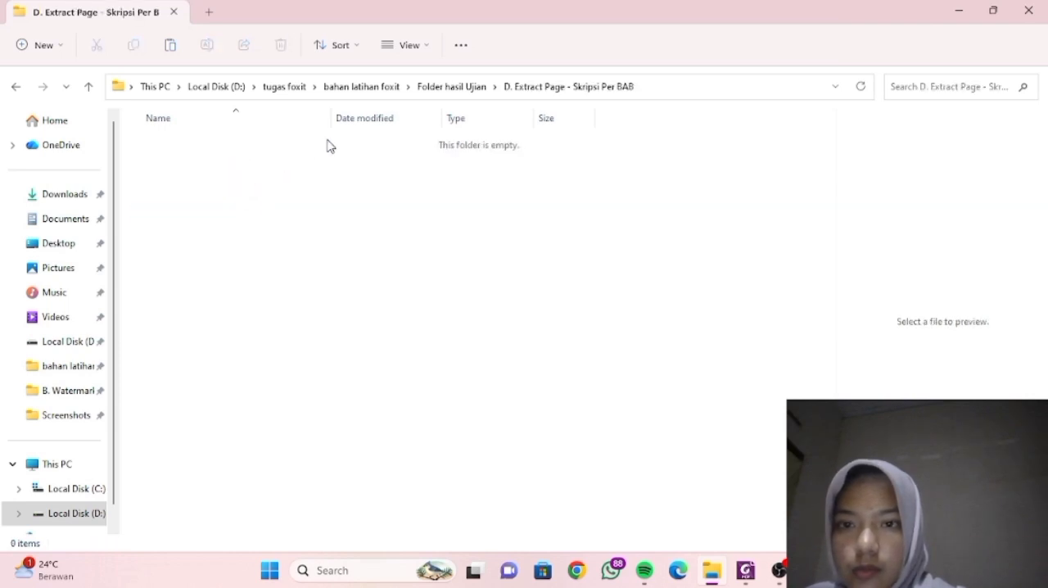
left_click(171, 51)
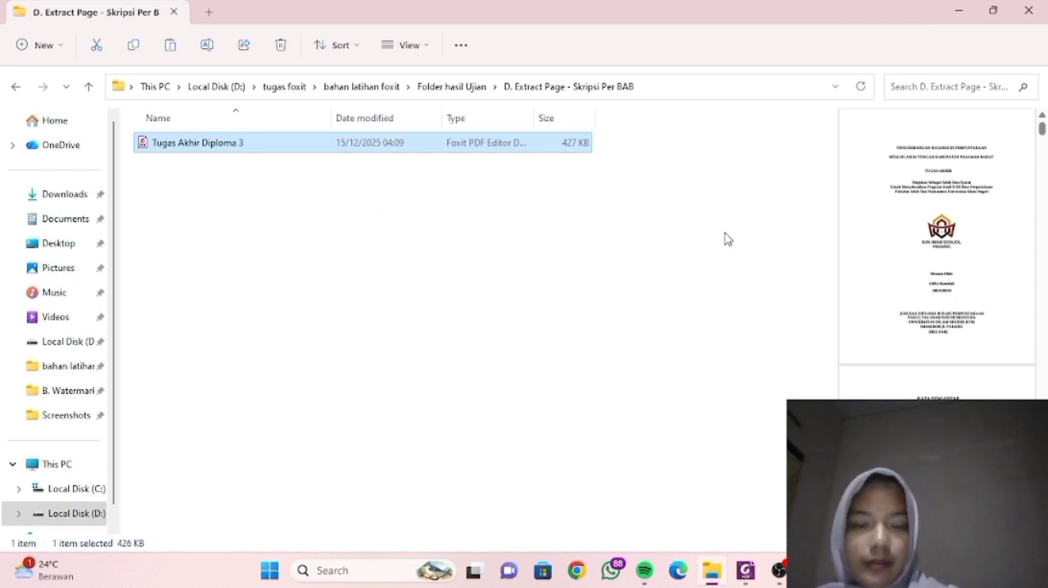
left_click(730, 452)
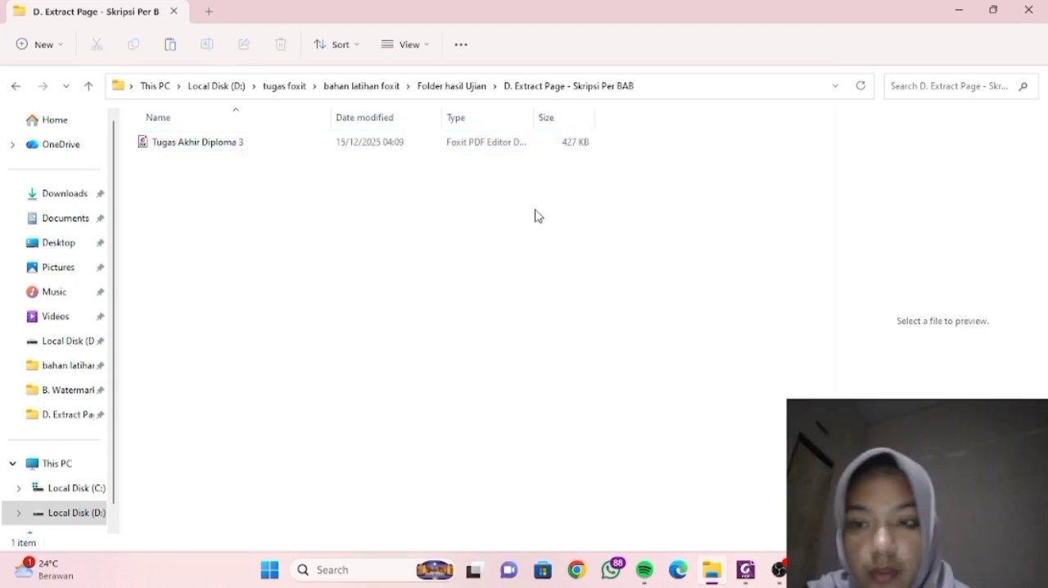
- Open the Tugas Akhir Diploma 3 copy from the D. Extract Page folder in Foxit PDF Editor and hide its page thumbnails
double_click(295, 152)
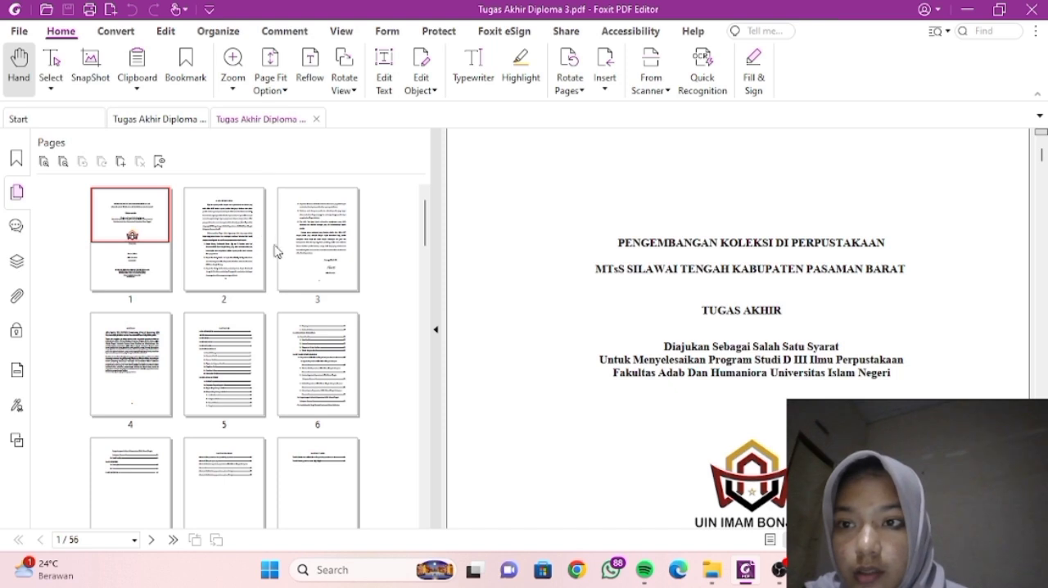
left_click(16, 193)
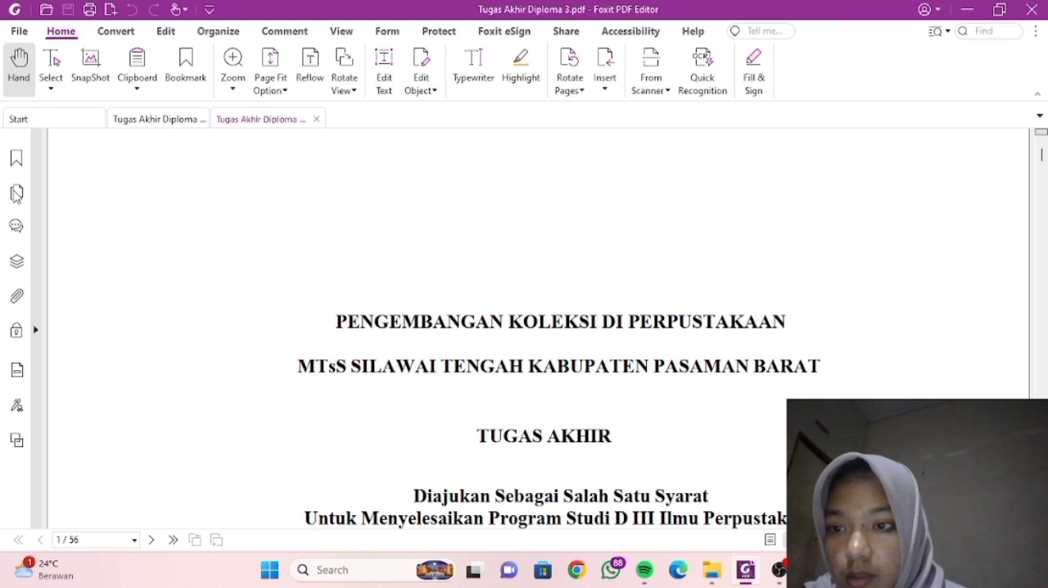
- Show the page thumbnails and extract pages 1-9, the front matter, as one PDF
left_click(16, 193)
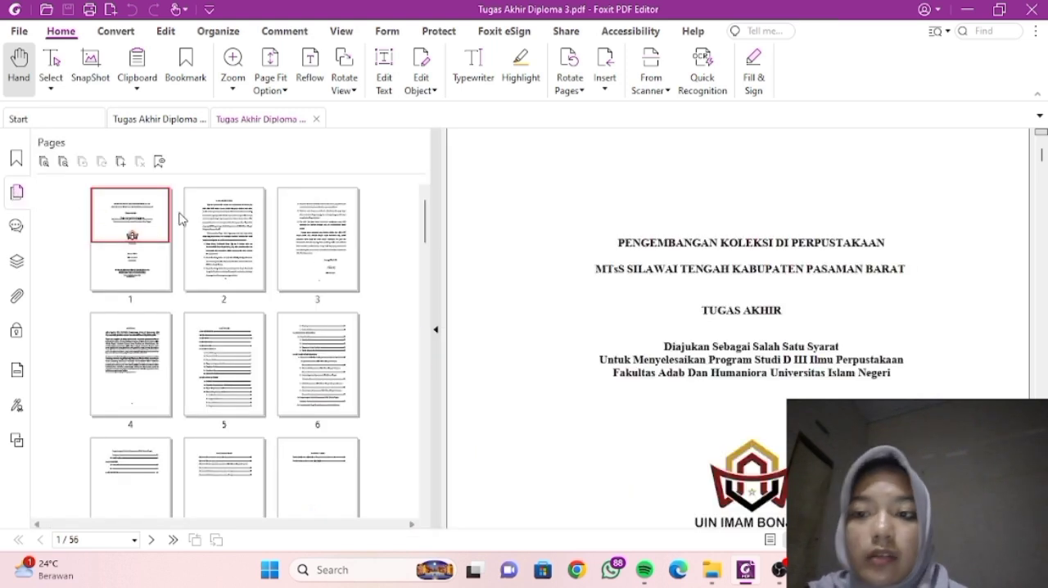
left_click(136, 234)
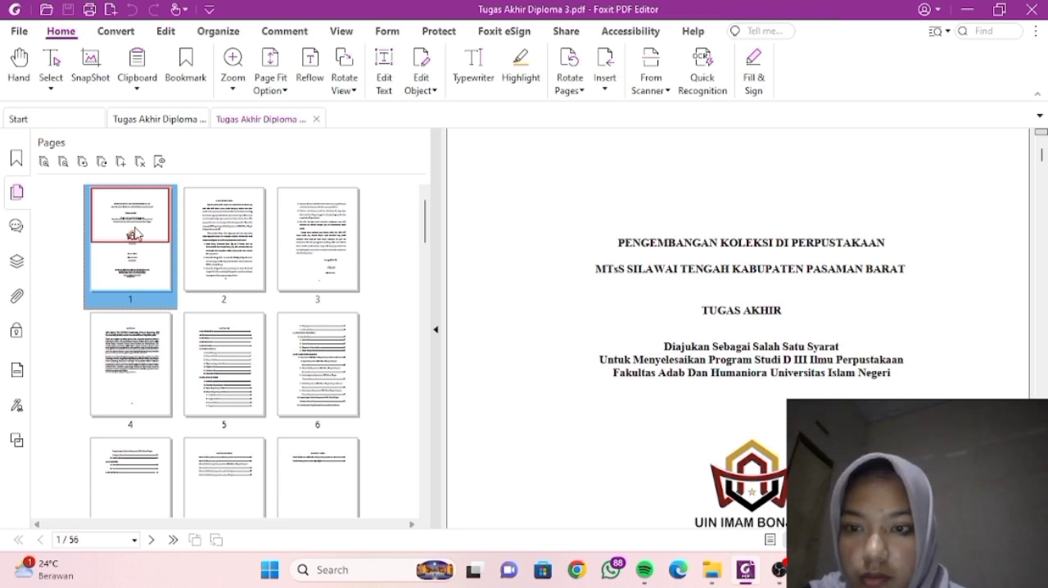
key("shift+Right")
key("shift+Right")
key("shift+Right")
key("shift+Right")
key("shift+Right")
key("shift+Right")
key("shift+Right")
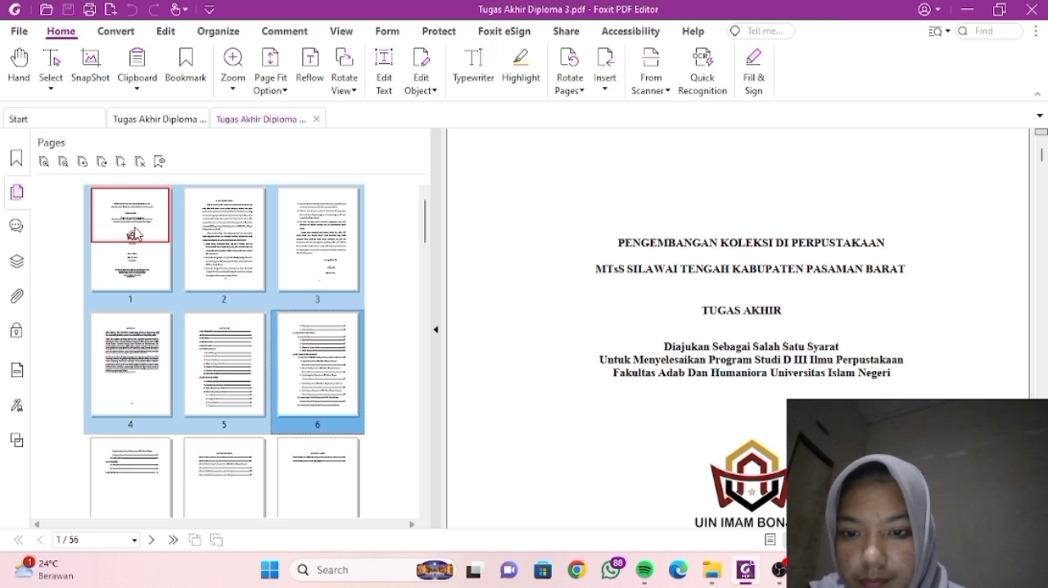
key("shift+Right")
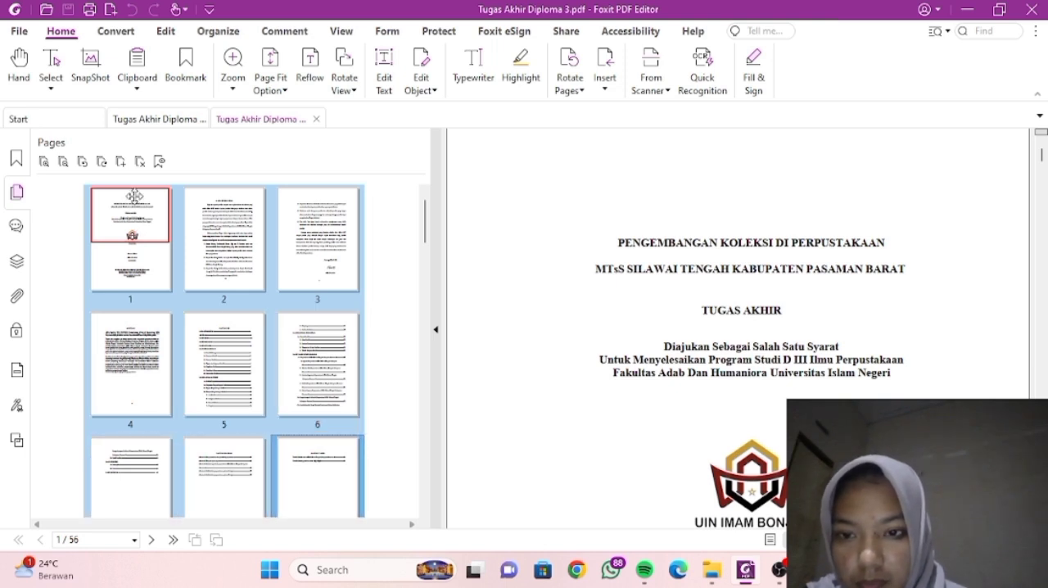
scroll(219, 314, "down", 2)
scroll(220, 314, "down", 1)
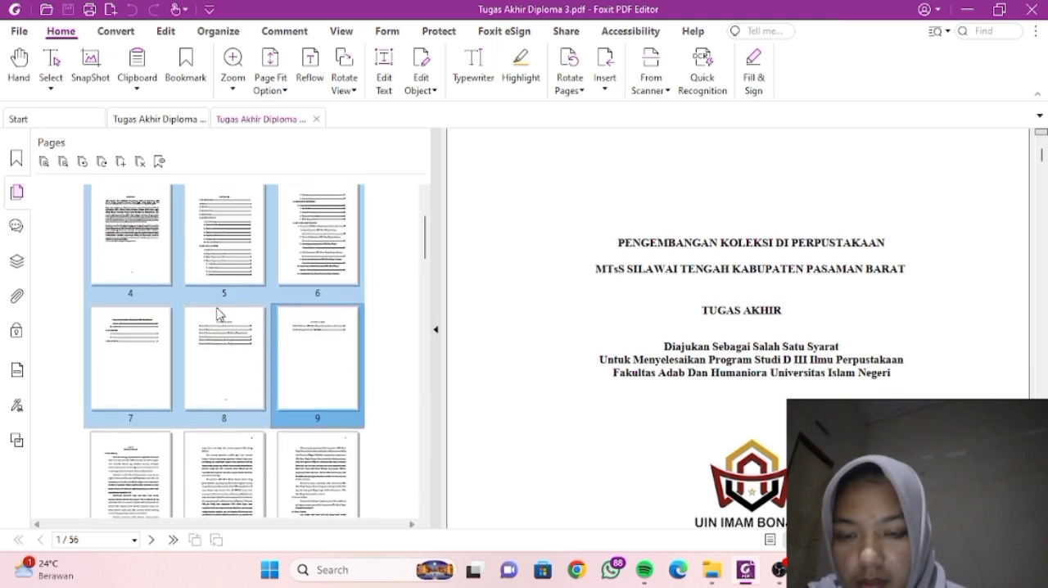
right_click(220, 314)
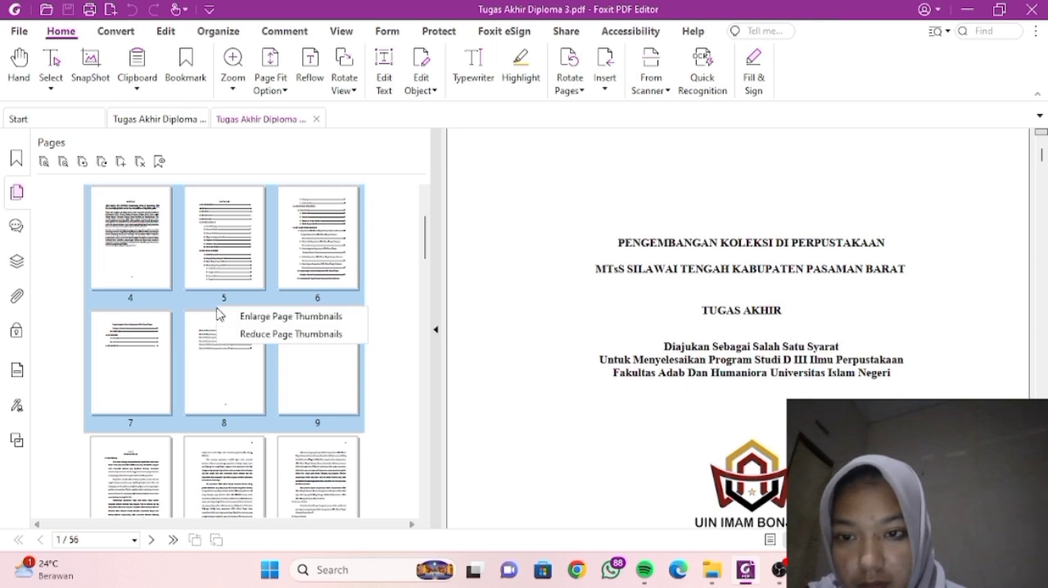
right_click(260, 258)
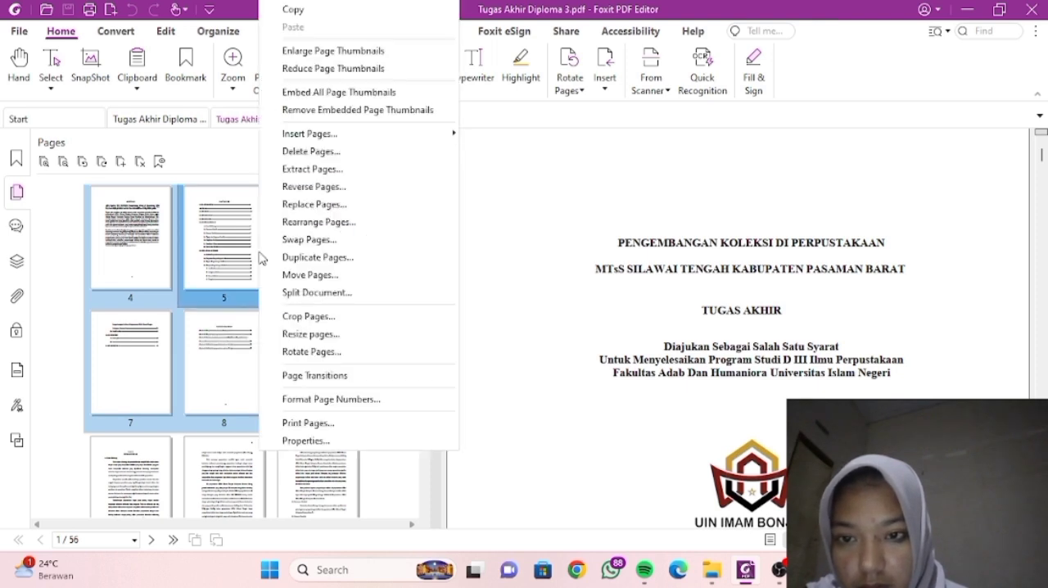
left_click(297, 168)
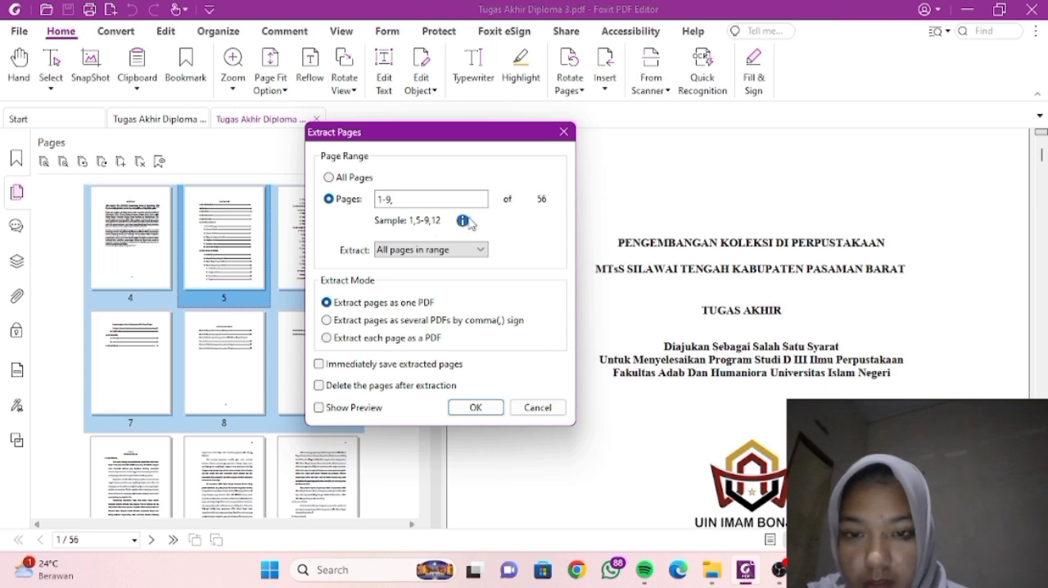
left_click(476, 408)
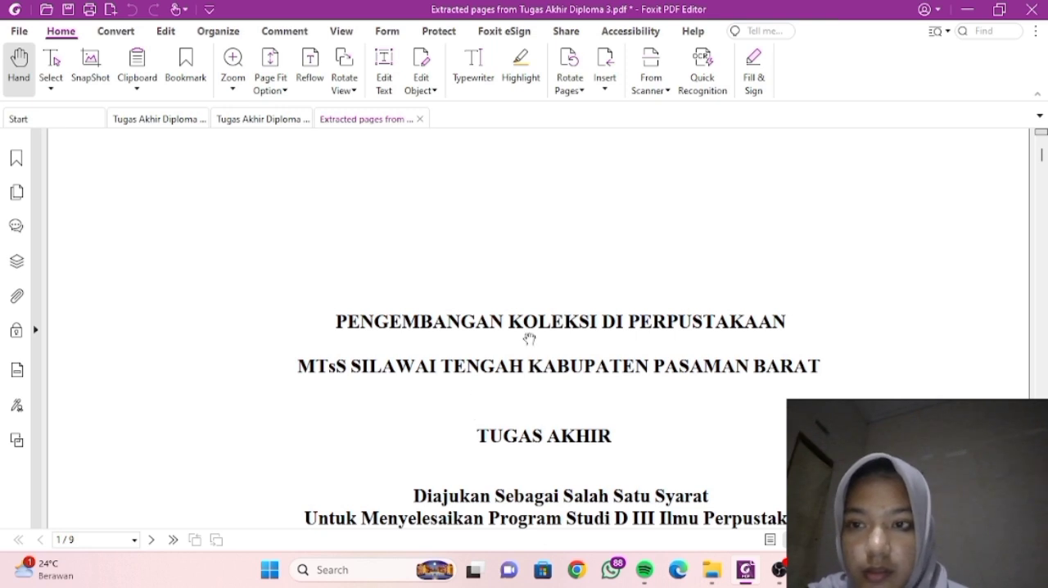
- Save the extracted pages as HALAMAN JUDUL & HALAMAN SAMPUL in the D. Extract Page folder, and close that PDF
scroll(472, 397, "down", 5)
scroll(472, 393, "down", 4)
scroll(471, 393, "up", 9)
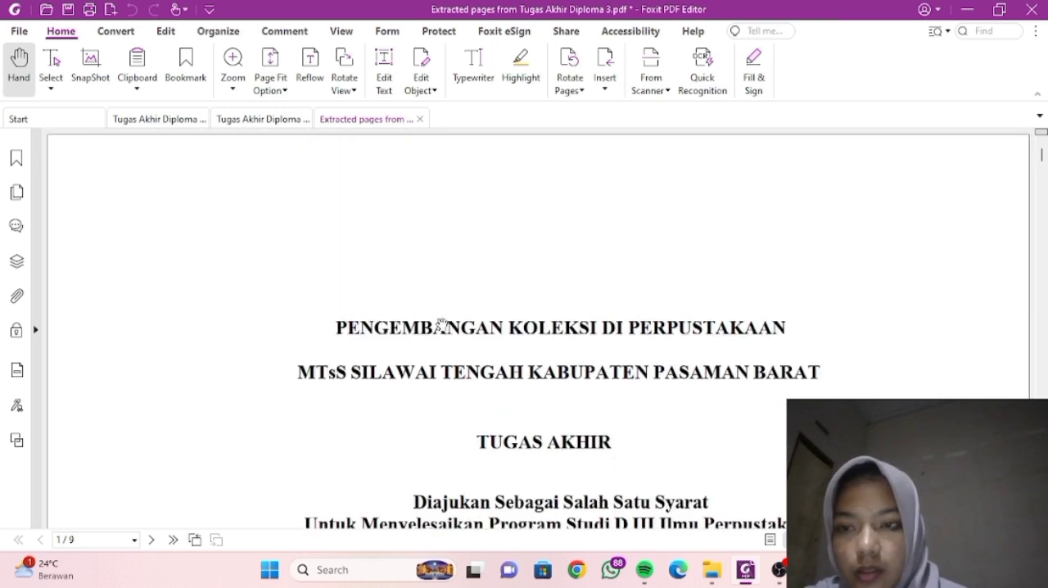
left_click(68, 11)
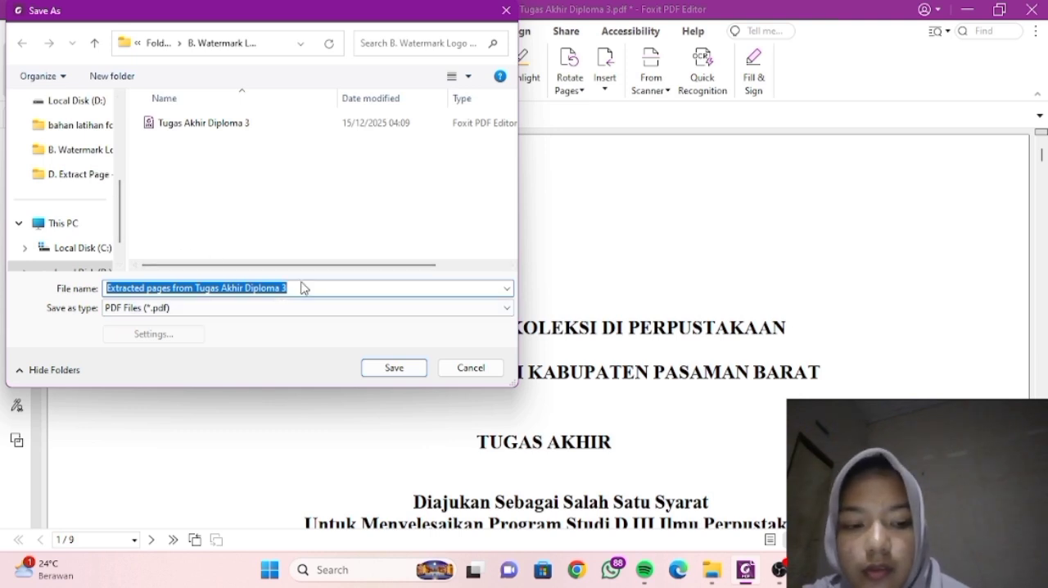
key("BackSpace")
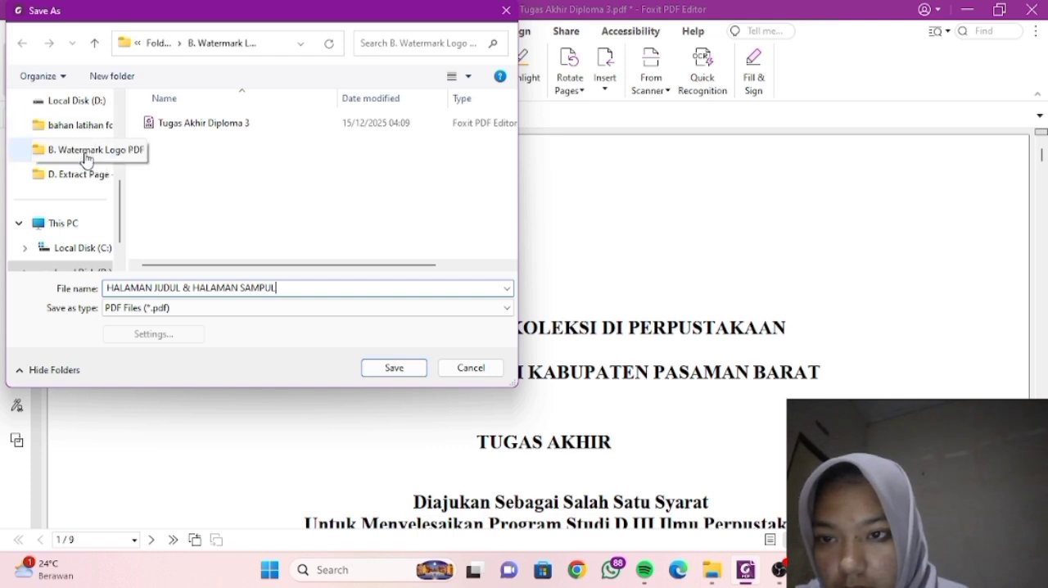
scroll(86, 158, "up", 1)
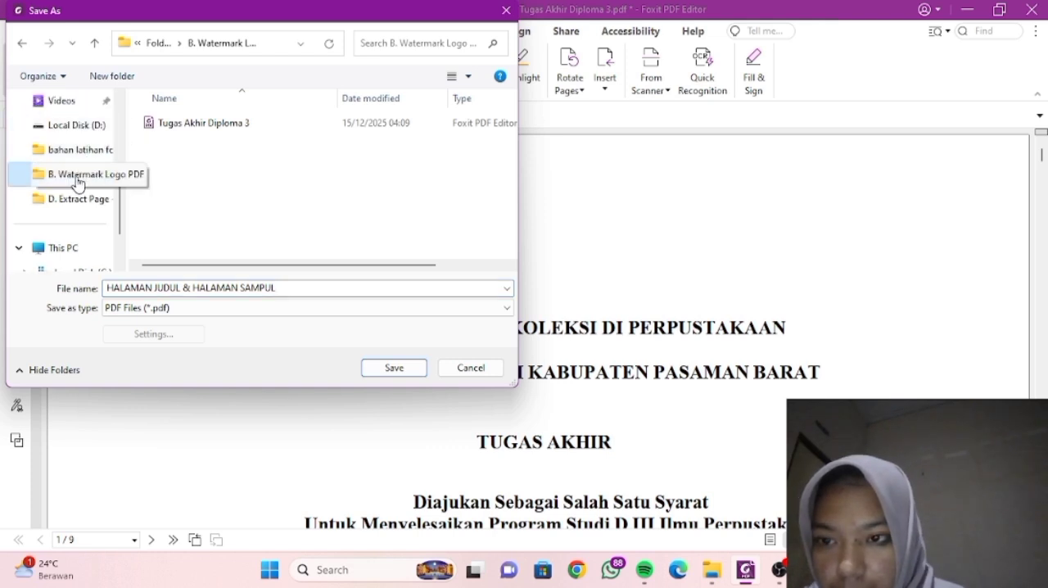
left_click(72, 199)
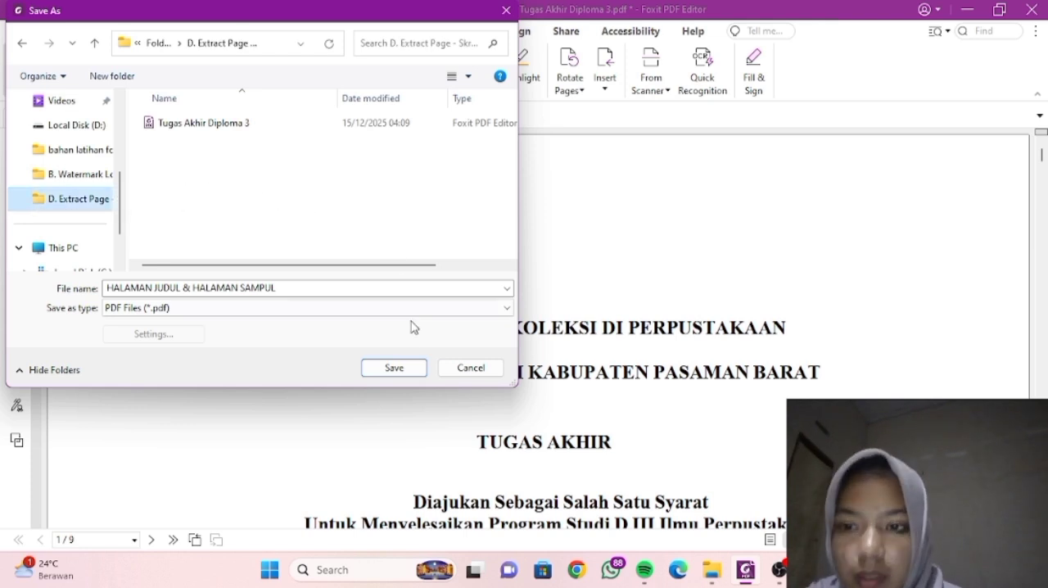
left_click(394, 368)
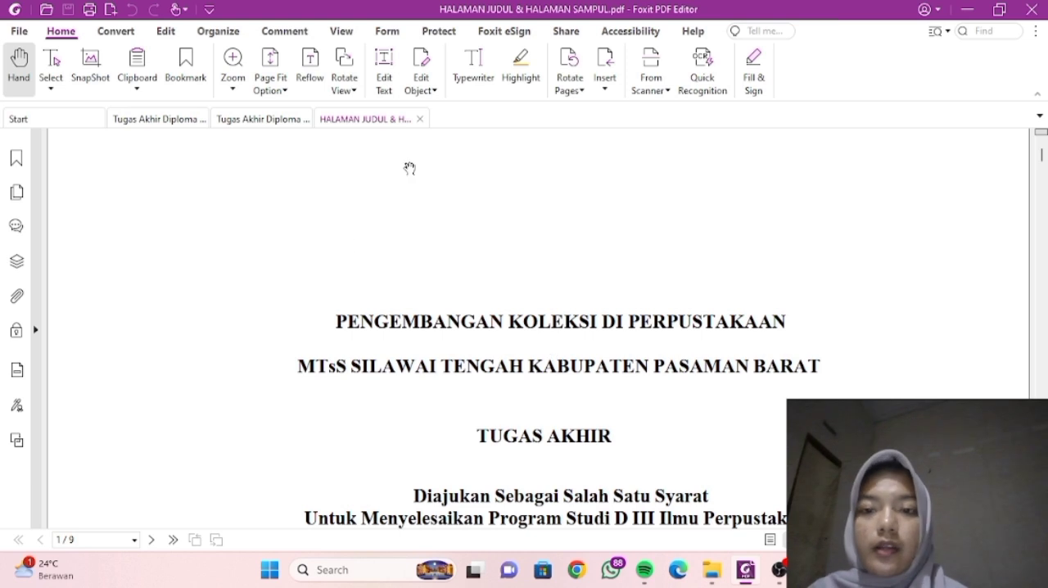
left_click(420, 120)
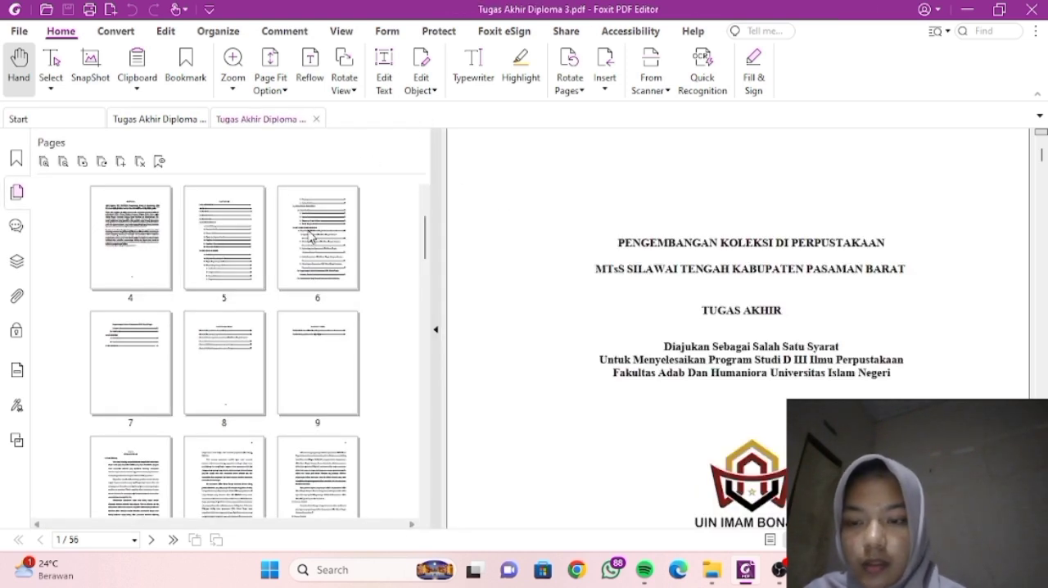
- Extract pages 10-17 of the Tugas Akhir, the BAB 1 Pendahuluan chapter, as one PDF
scroll(240, 280, "down", 3)
left_click(124, 338)
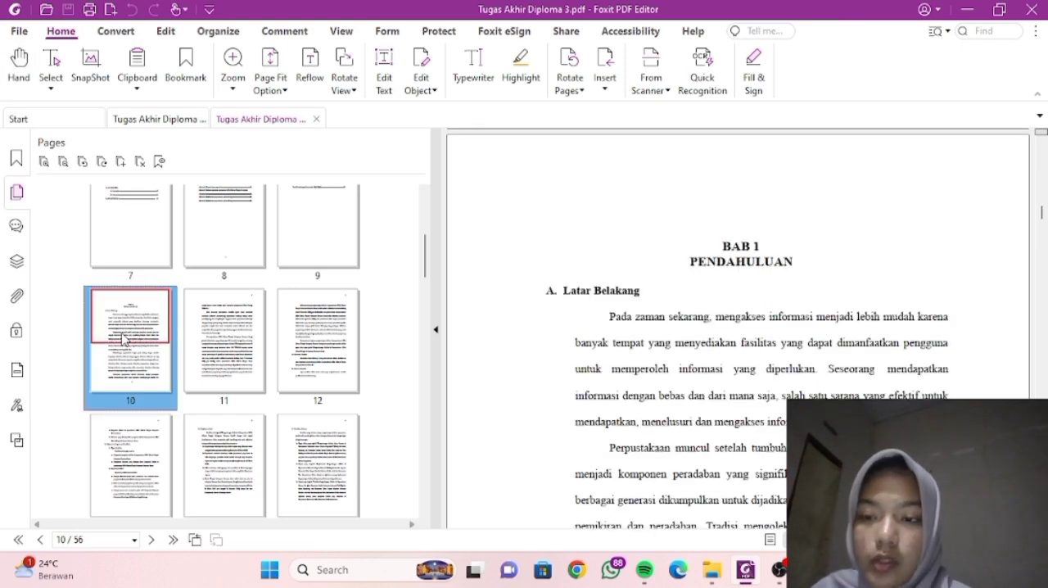
key("shift+Right")
key("shift+Right")
key("shift+Right")
key("shift+Right")
key("shift+Right")
key("shift+Right")
key("shift+Right")
key("shift+Right")
key("shift+Right")
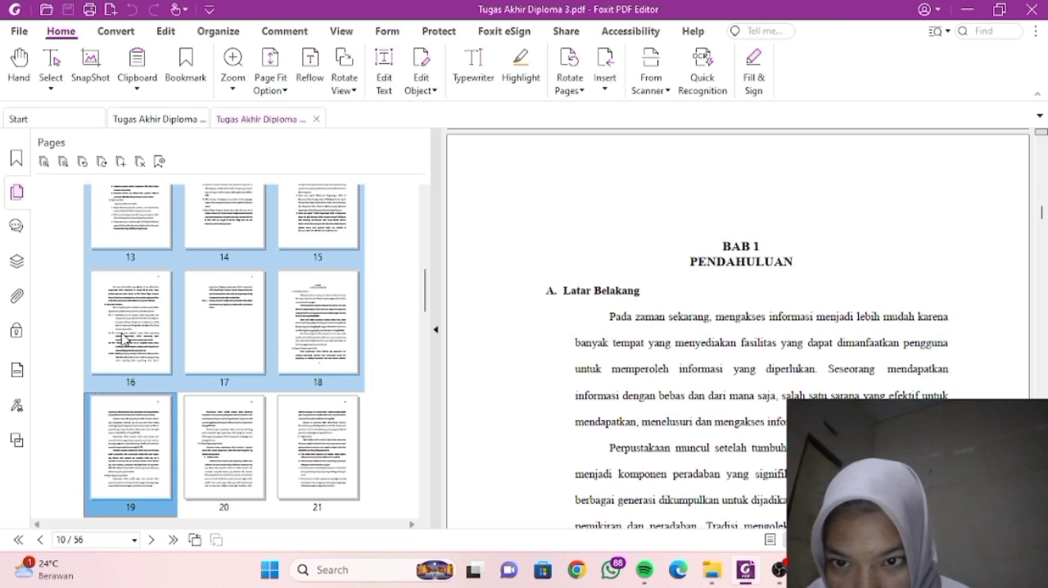
key("shift+Left")
key("shift+Left")
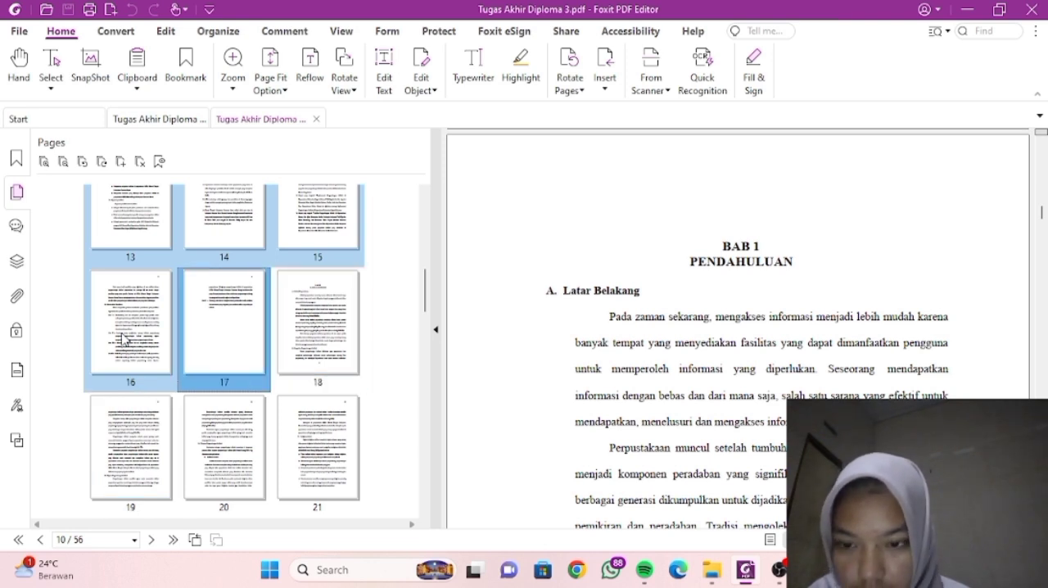
right_click(203, 333)
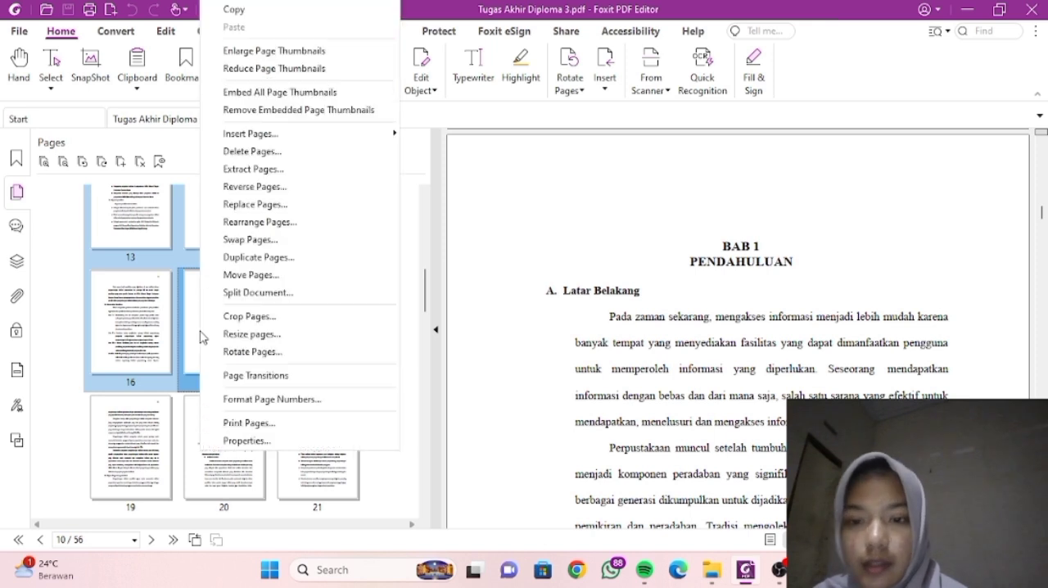
left_click(249, 169)
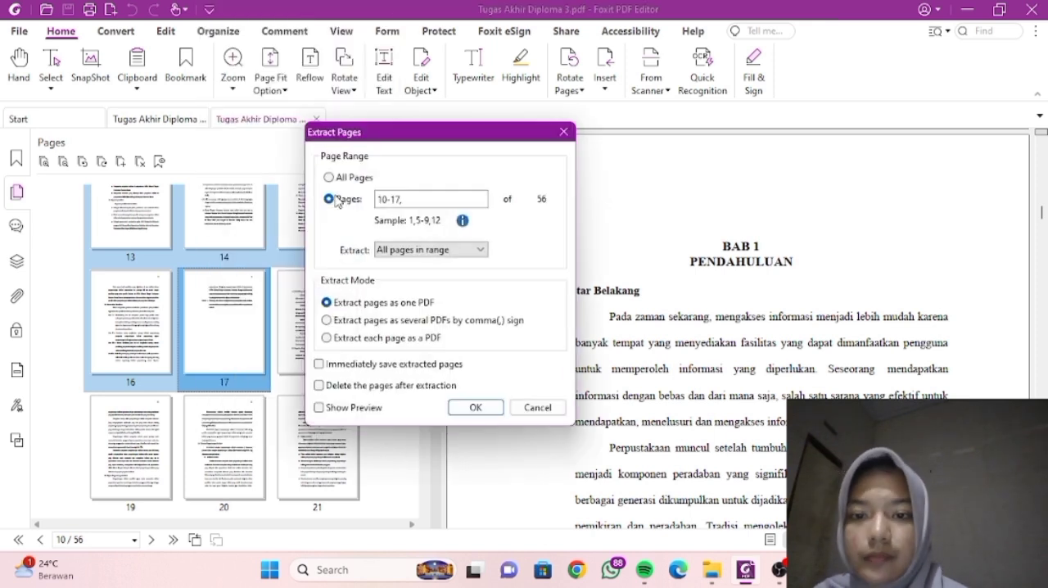
left_click(487, 413)
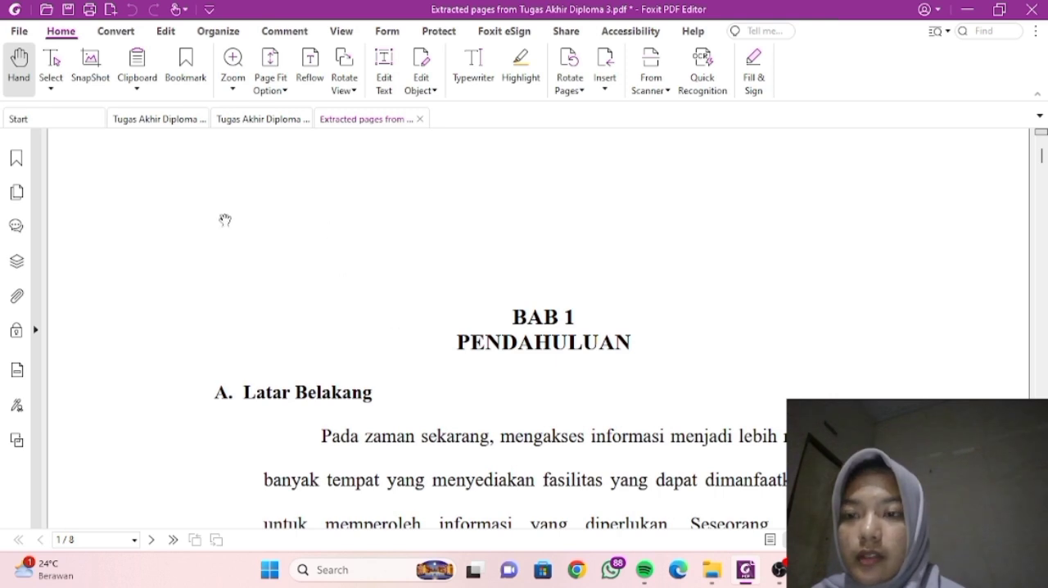
- Save the extracted chapter as BAB I in the D. Extract Page folder, and close that PDF
left_click(68, 9)
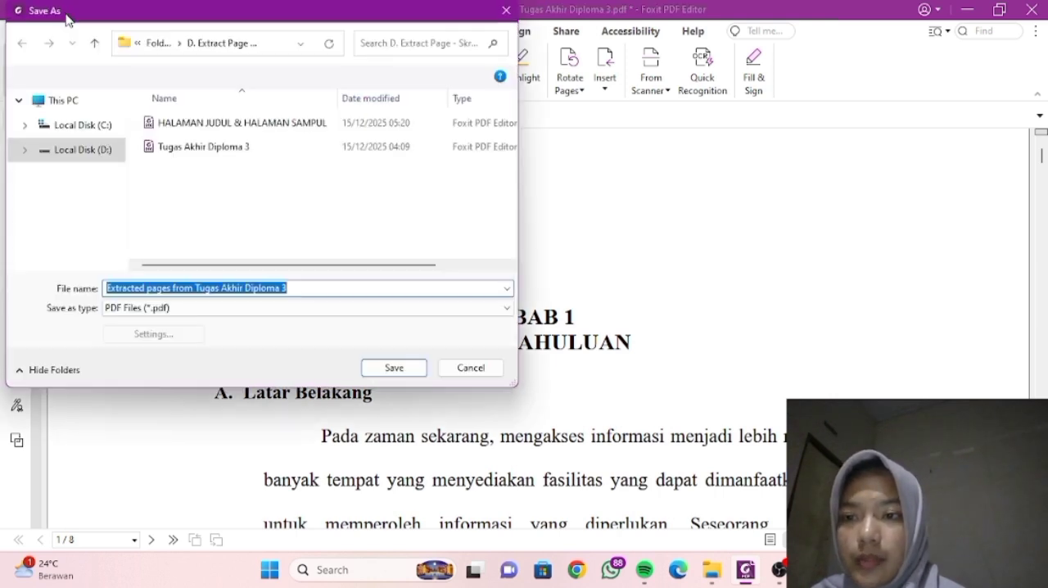
key("BackSpace")
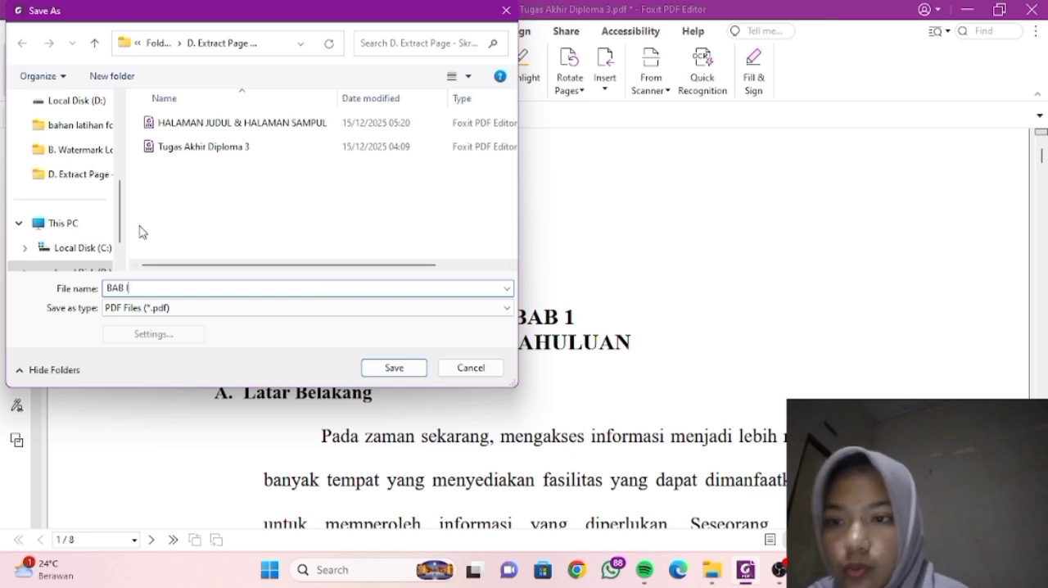
left_click(87, 173)
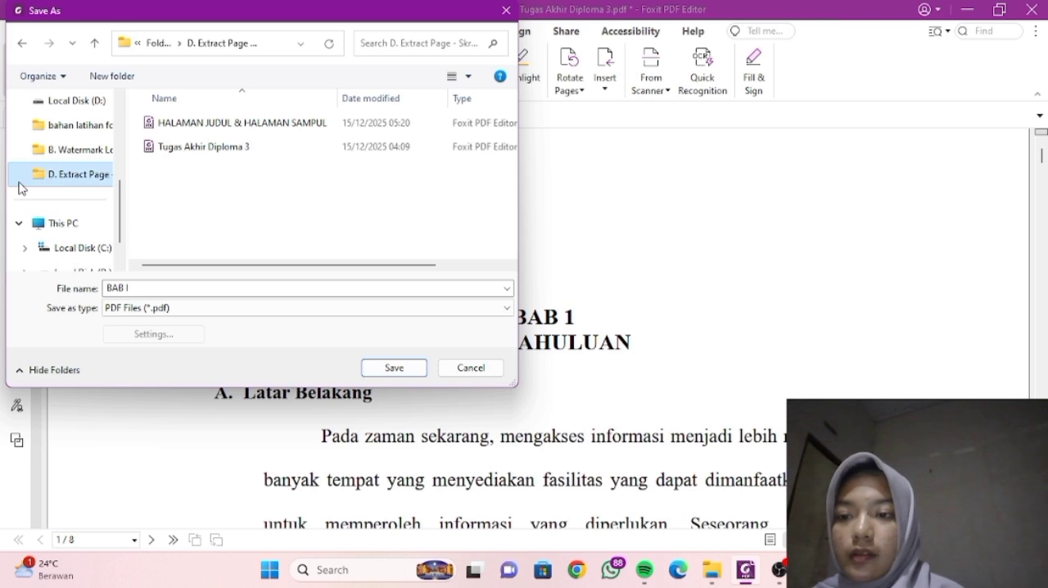
left_click(409, 368)
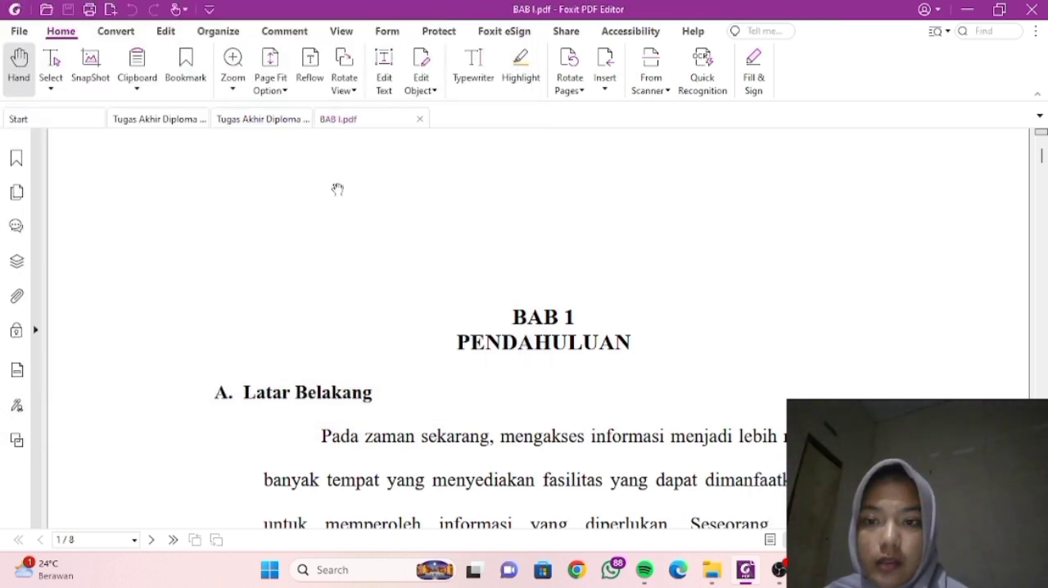
left_click(419, 121)
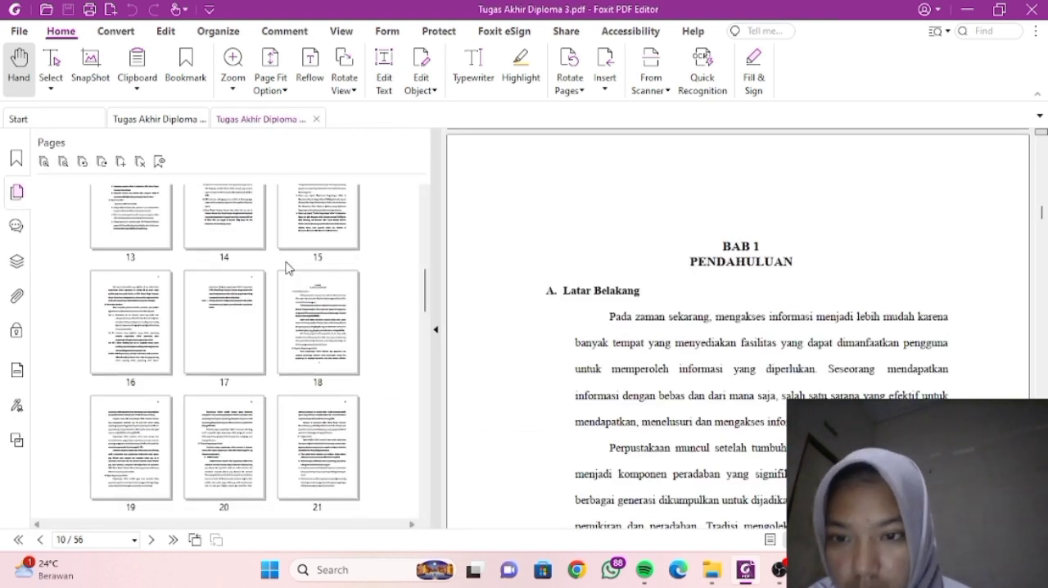
left_click(311, 309)
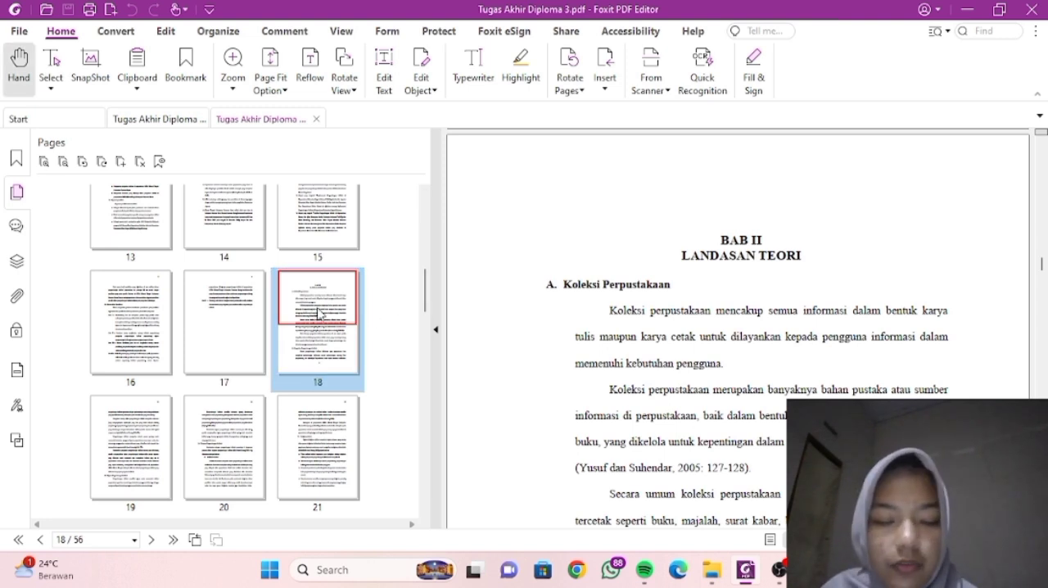
scroll(318, 313, "up", 5)
left_click(317, 313, "shift")
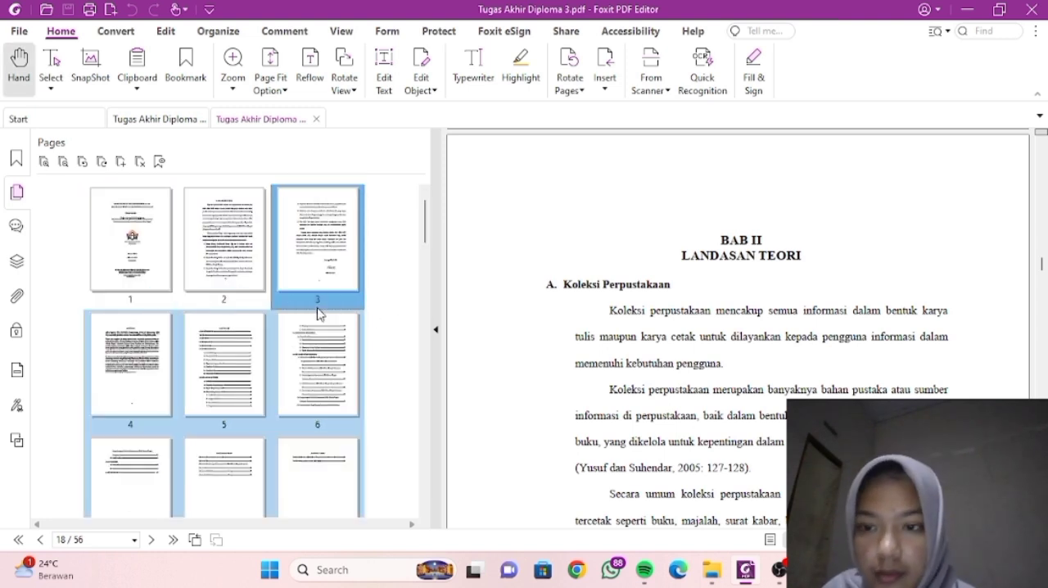
left_click(378, 319)
scroll(319, 316, "down", 3)
scroll(318, 315, "down", 3)
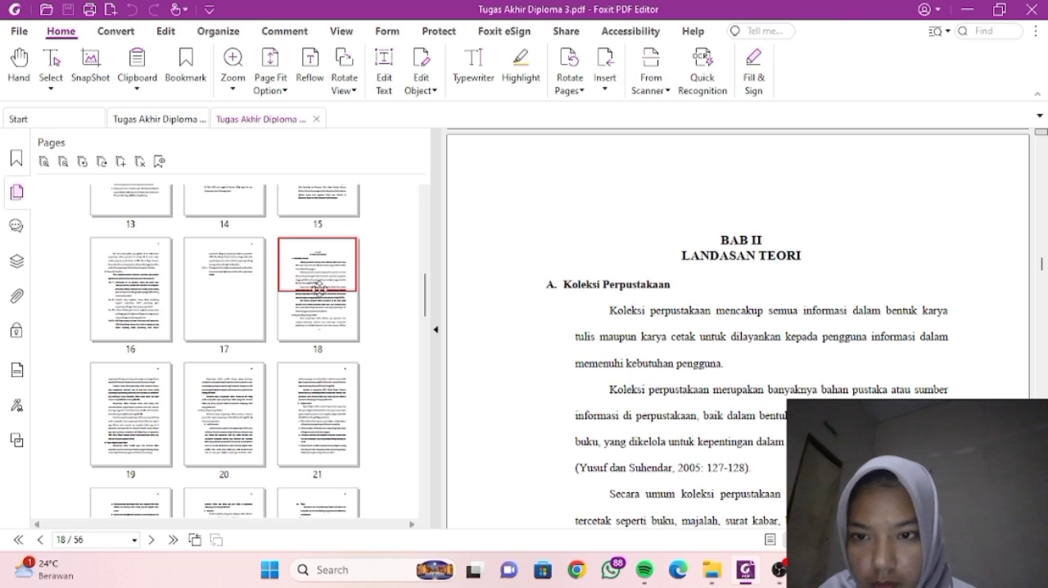
- Select pages 18-30 of the Tugas Akhir, the BAB II Landasan Teori chapter, in the page thumbnails
left_click(321, 308)
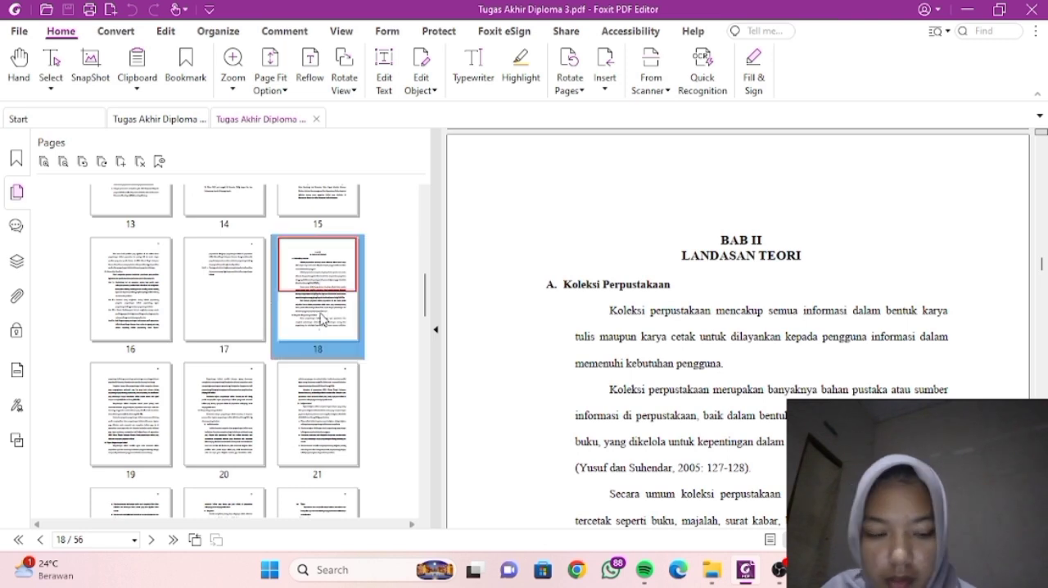
key("shift+Right")
key("shift+Right")
key("shift+Right")
key("shift+Right")
key("shift+Right")
key("shift+Right")
key("shift+Right")
key("shift+Right")
key("shift+Right")
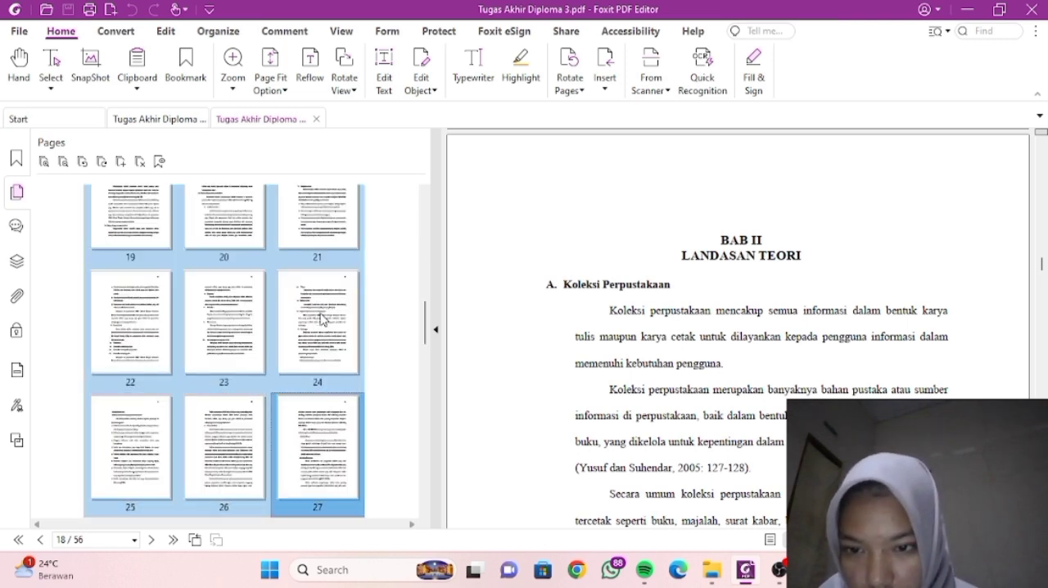
key("shift+Right")
key("shift+Right")
key("shift+Right")
key("shift+Right")
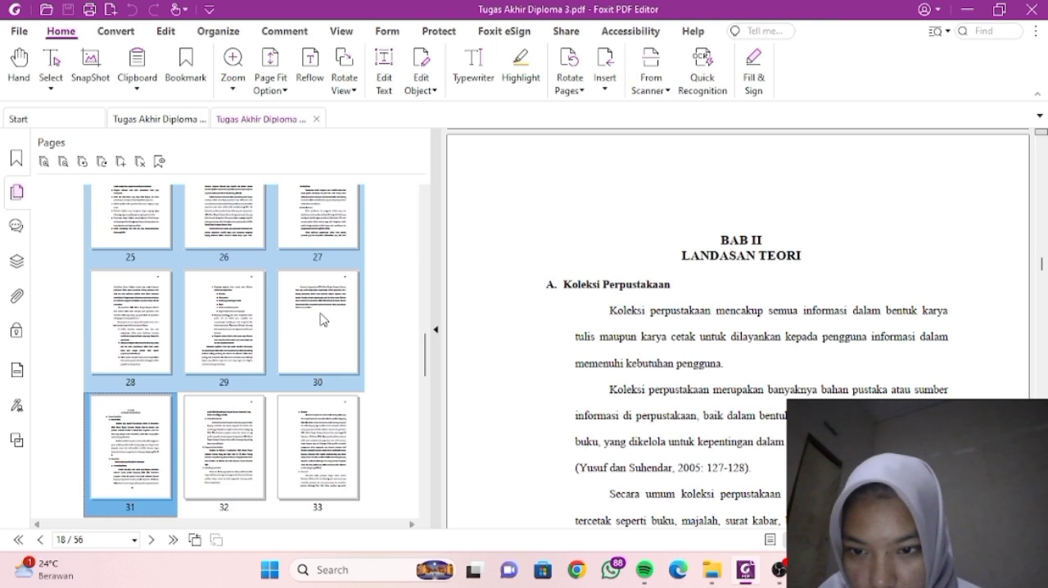
key("shift+Left")
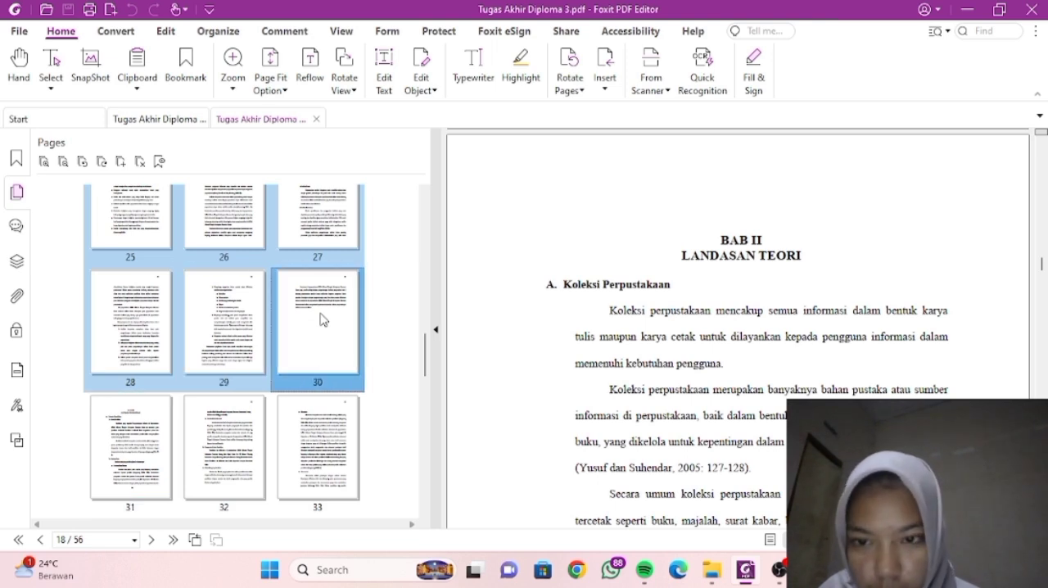
right_click(321, 319)
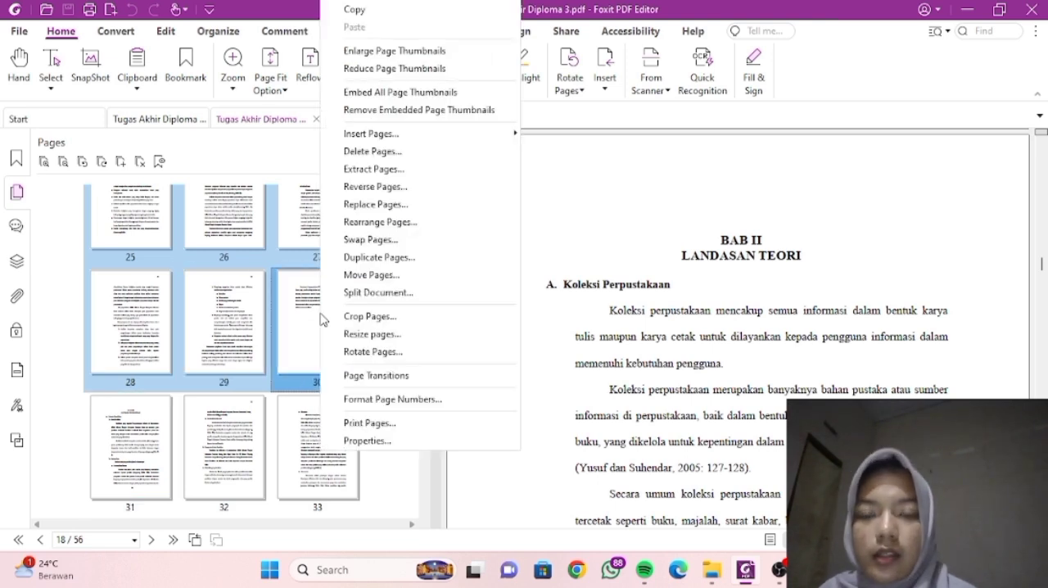
left_click(373, 169)
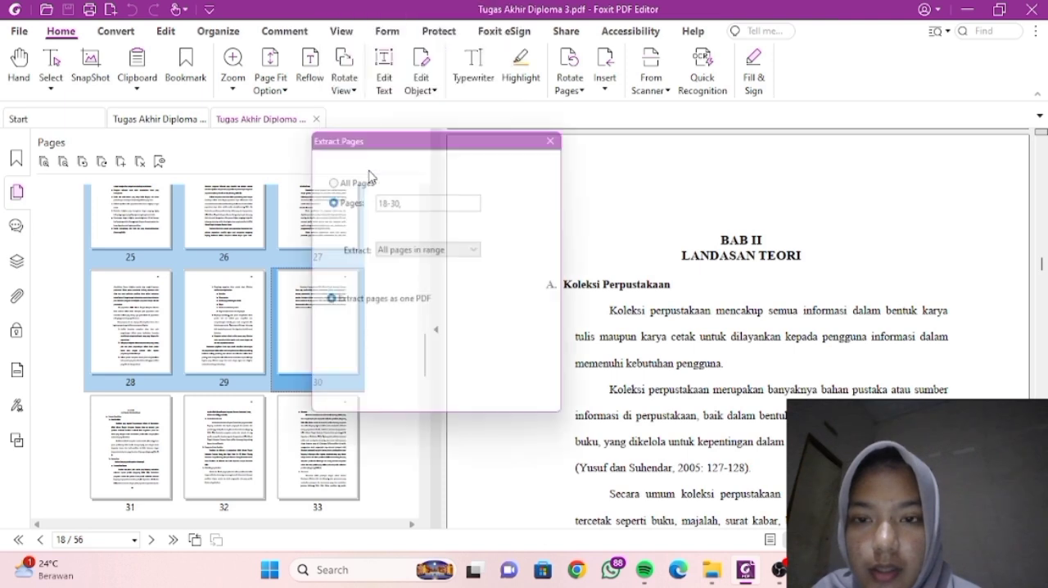
left_click(488, 340)
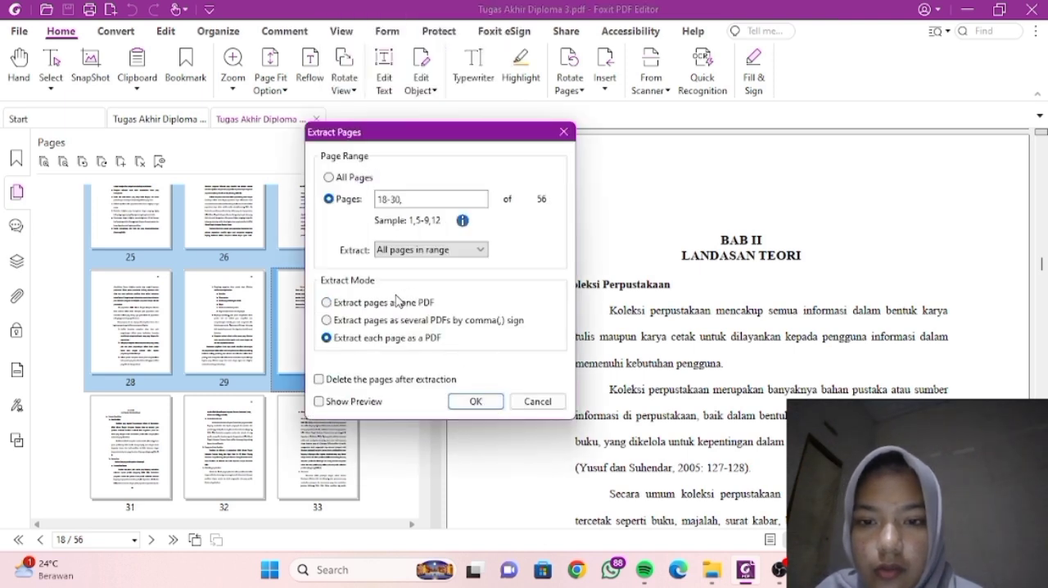
left_click(563, 132)
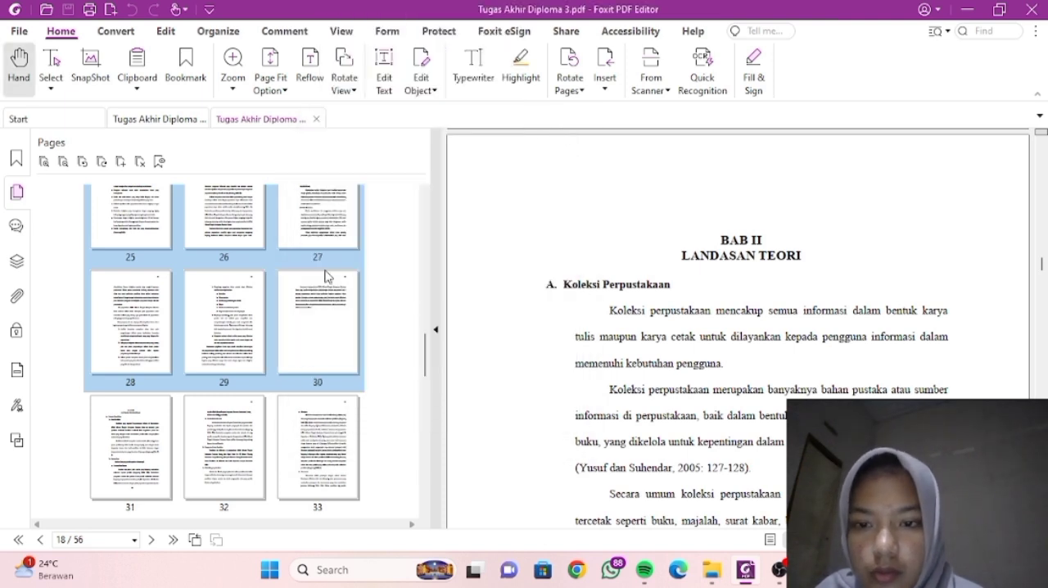
- Extract the selected pages 18-30 as one PDF
right_click(319, 305)
left_click(387, 170)
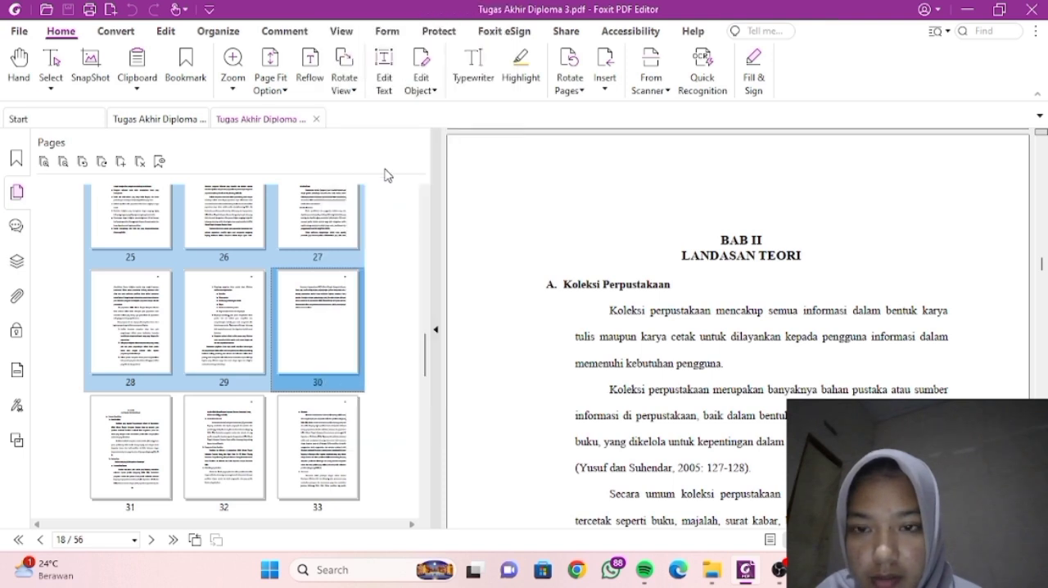
left_click(476, 407)
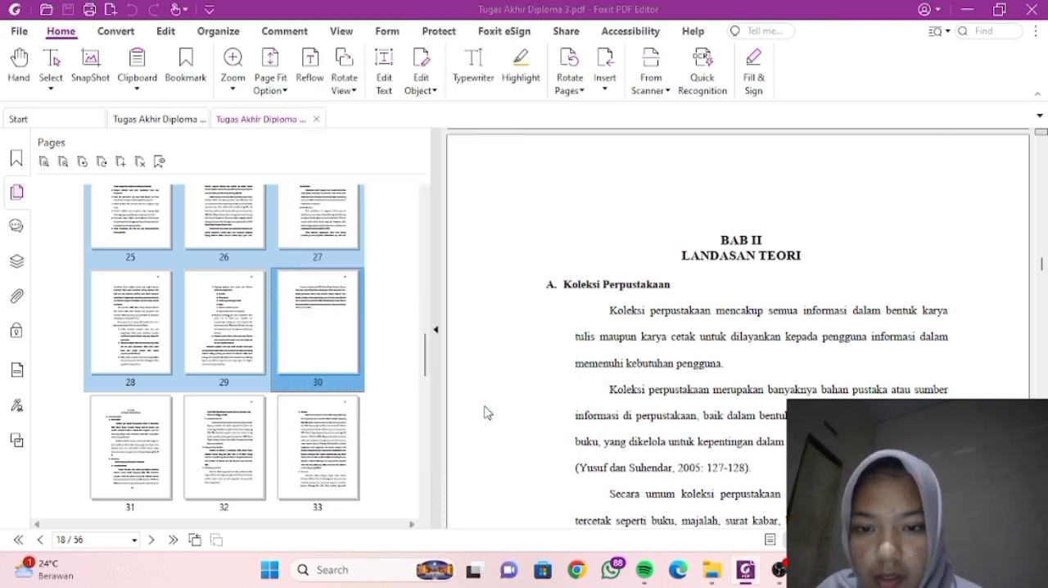
- Save the extracted chapter as BAB II in the D. Extract Page folder, and close that PDF
left_click(68, 9)
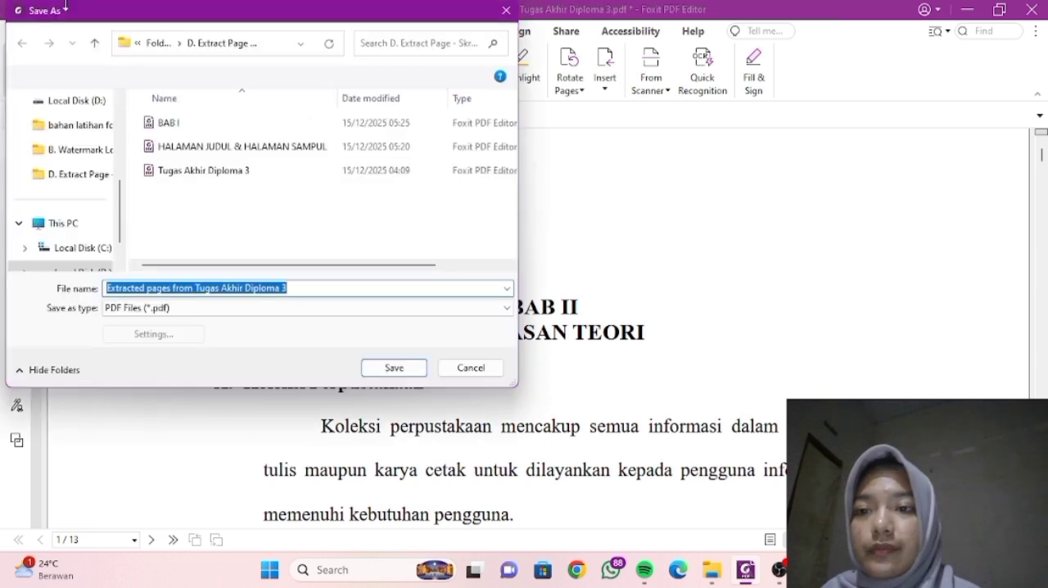
key("BackSpace")
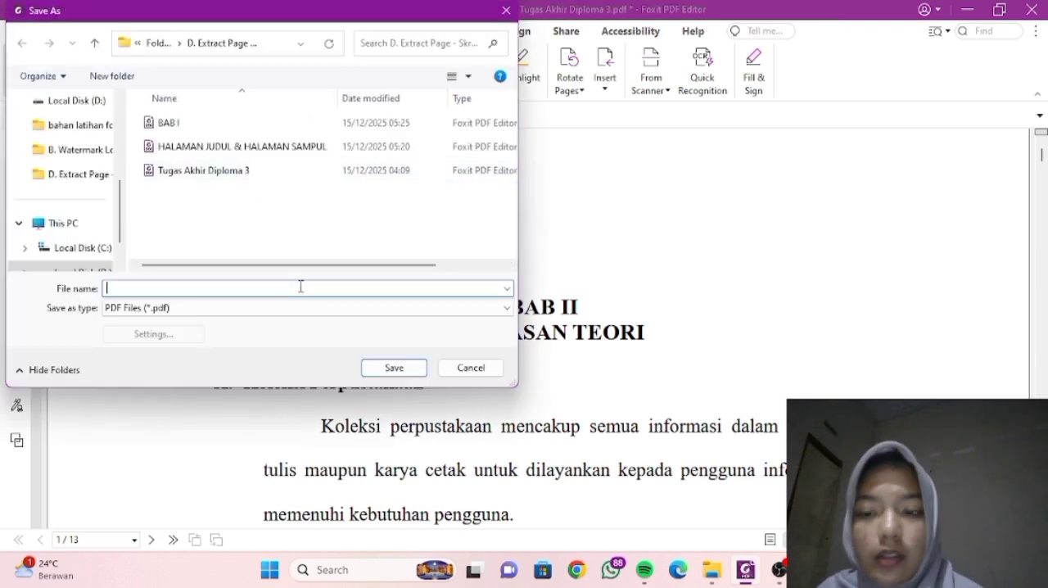
type("BAB")
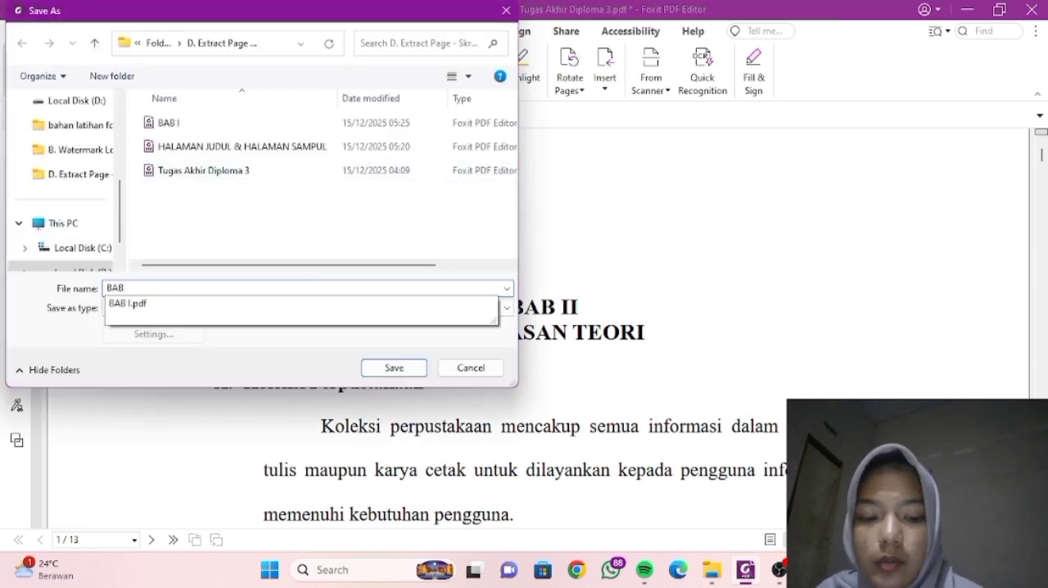
type(" II")
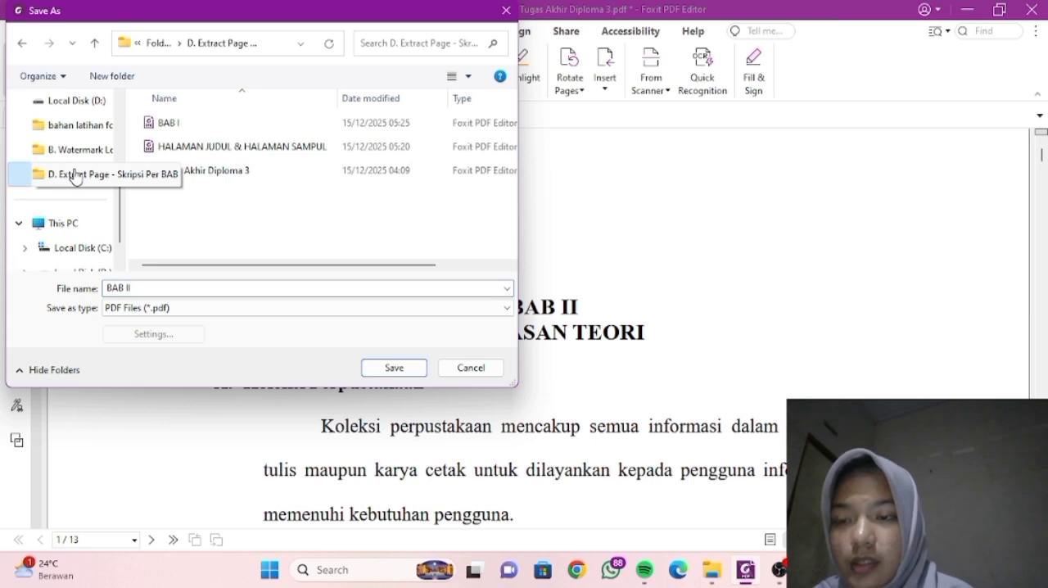
left_click(394, 368)
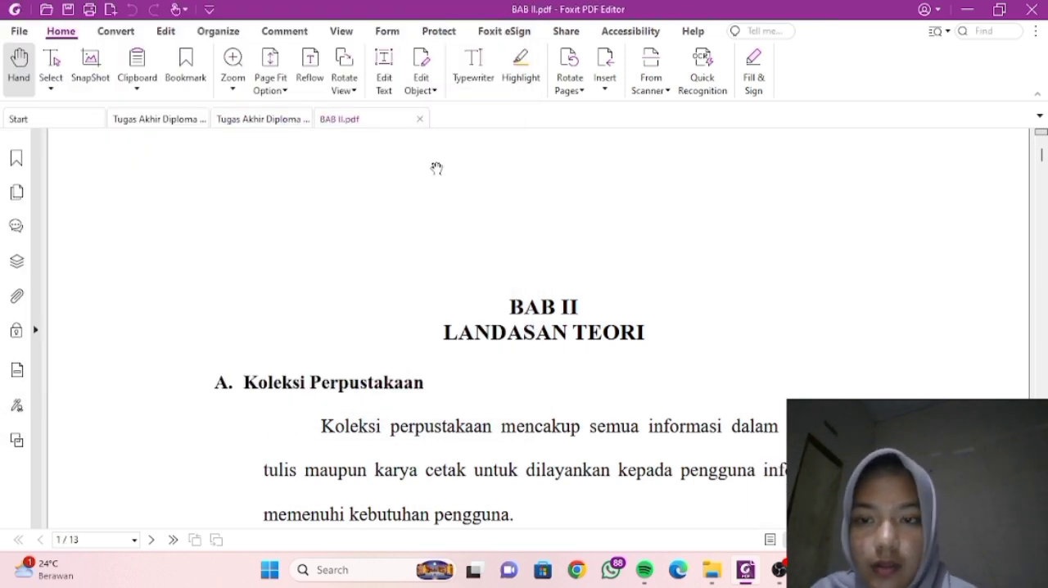
left_click(420, 119)
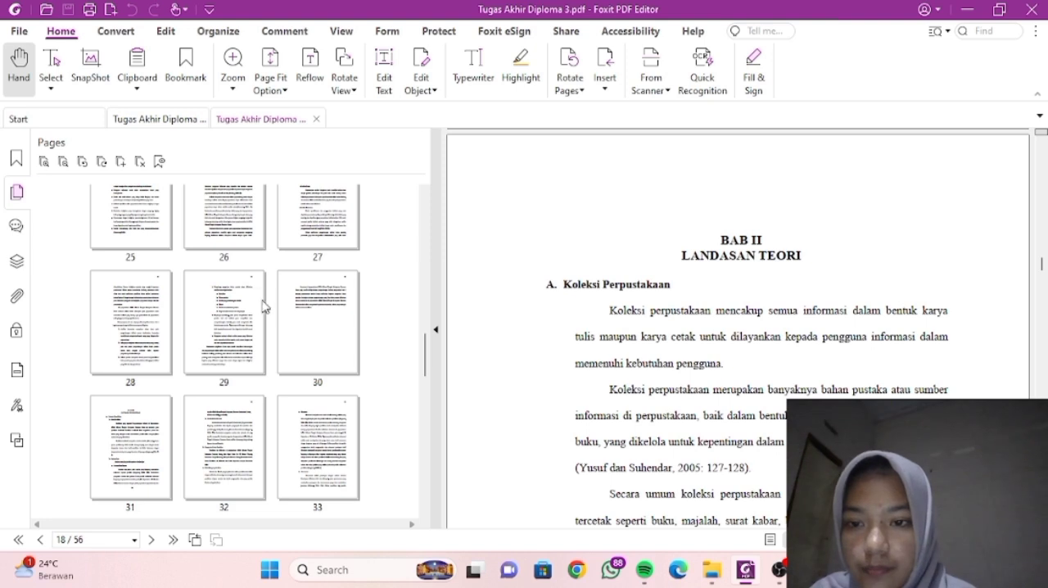
- Extract pages 31-35 of the Tugas Akhir, the BAB III Metode Penelitian chapter, as one PDF
scroll(343, 330, "down", 1)
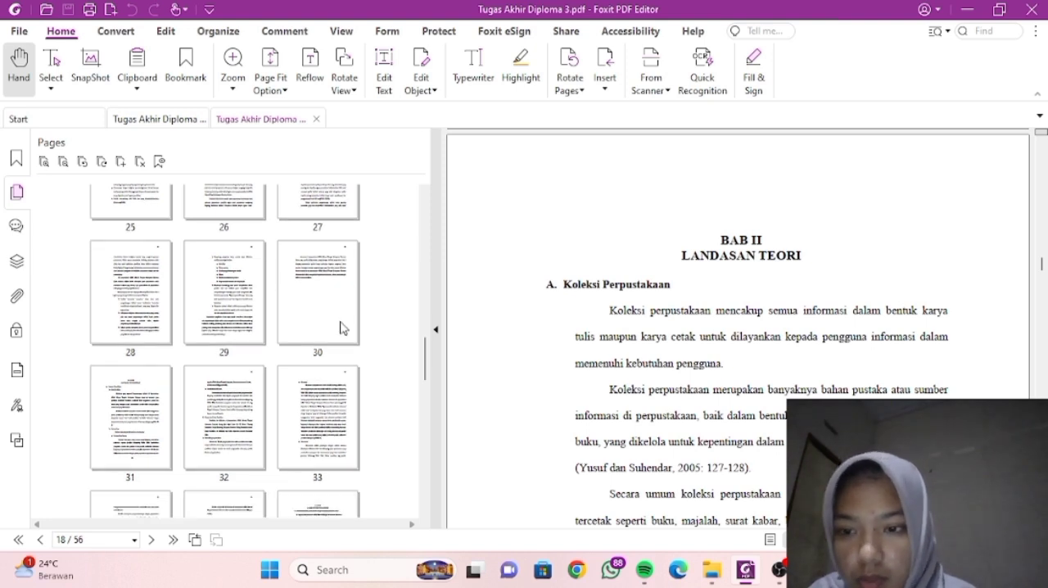
left_click(138, 413)
scroll(206, 418, "down", 1)
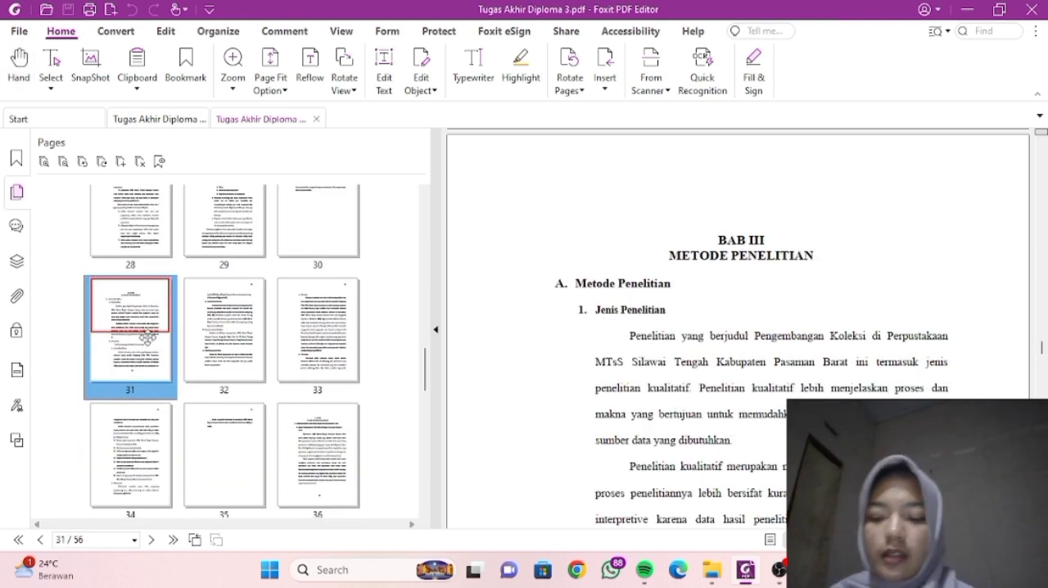
key("shift+Down")
key("shift+Down")
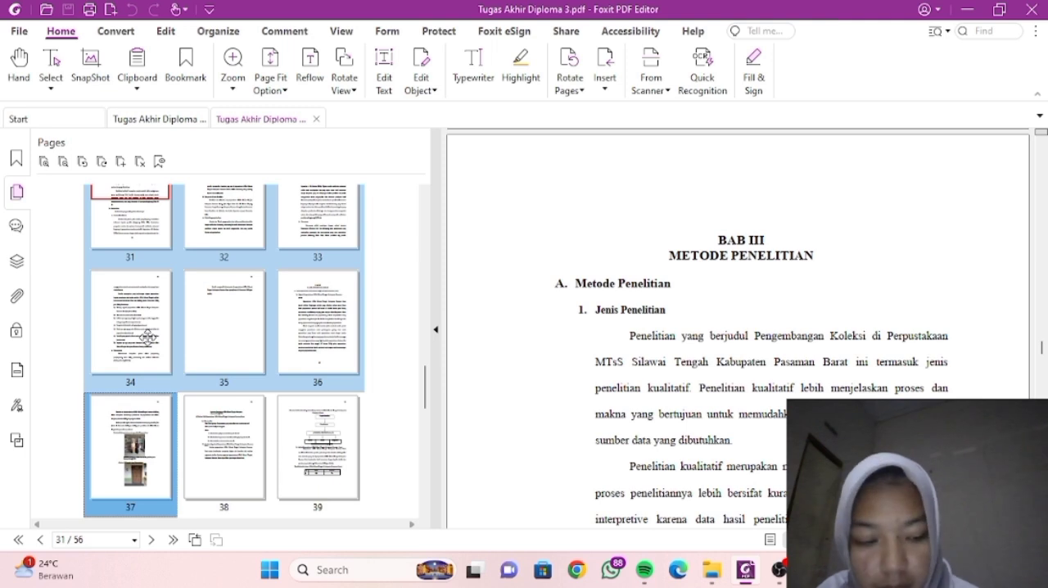
key("shift+Up")
key("shift+Up")
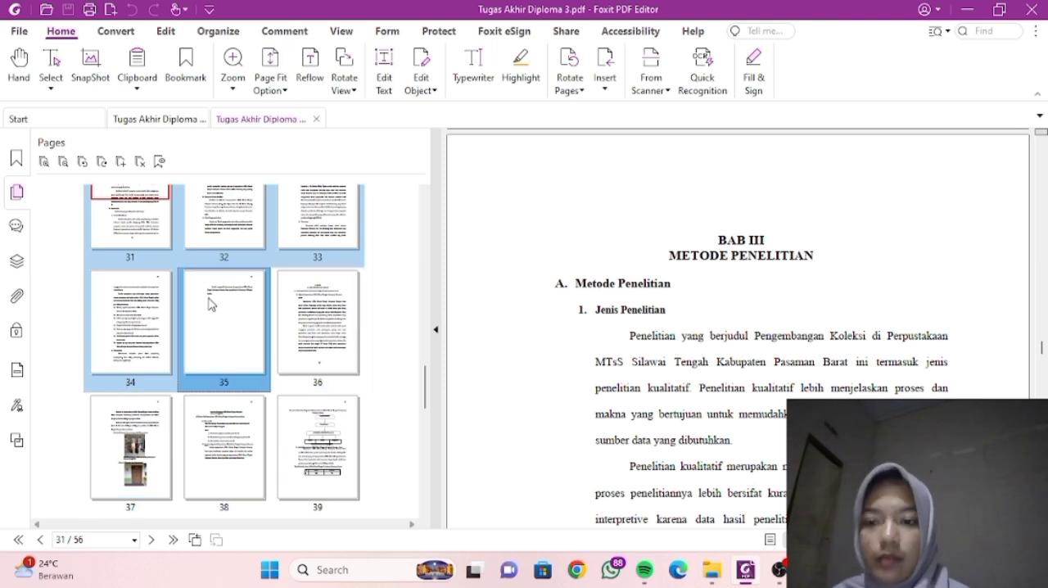
right_click(212, 305)
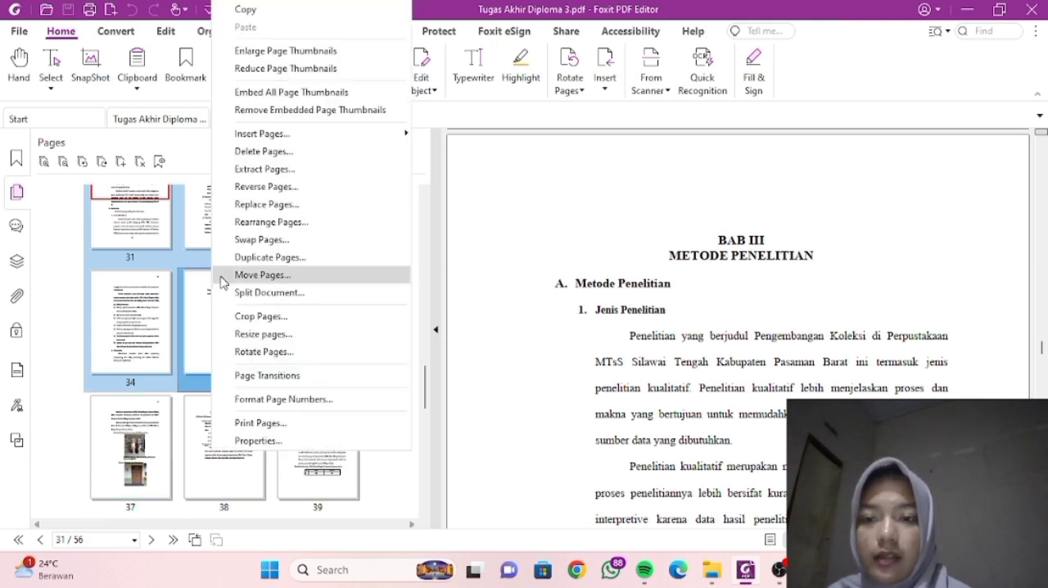
left_click(234, 172)
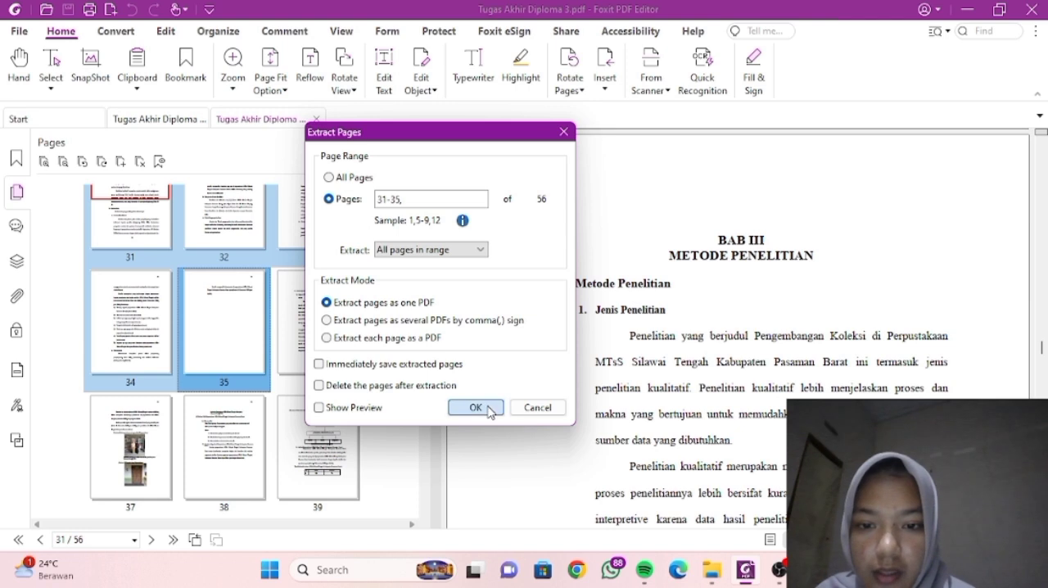
left_click(470, 399)
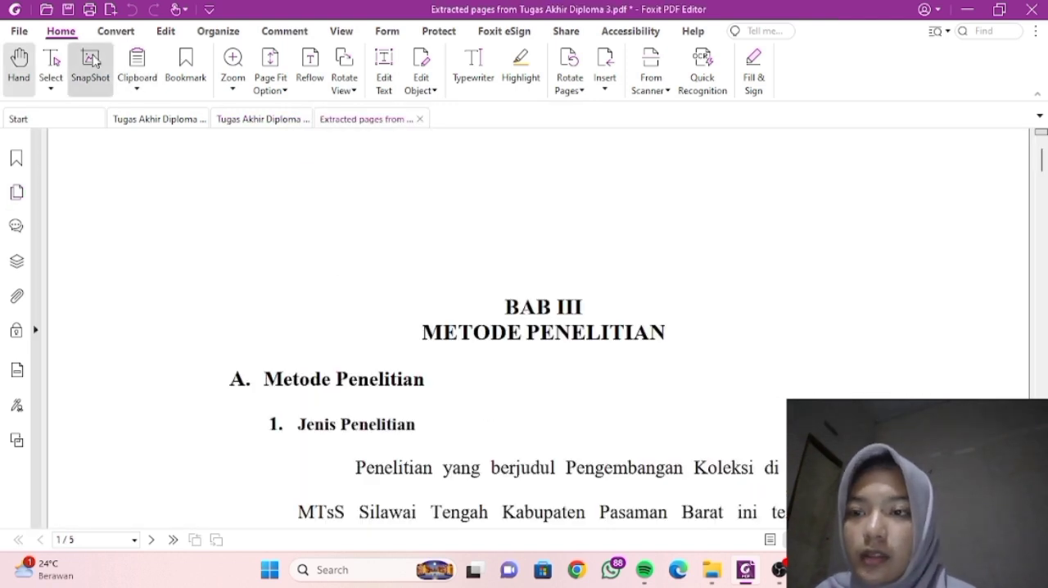
- Save the extracted chapter as BAB III in the D. Extract Page folder, and close that PDF
left_click(68, 9)
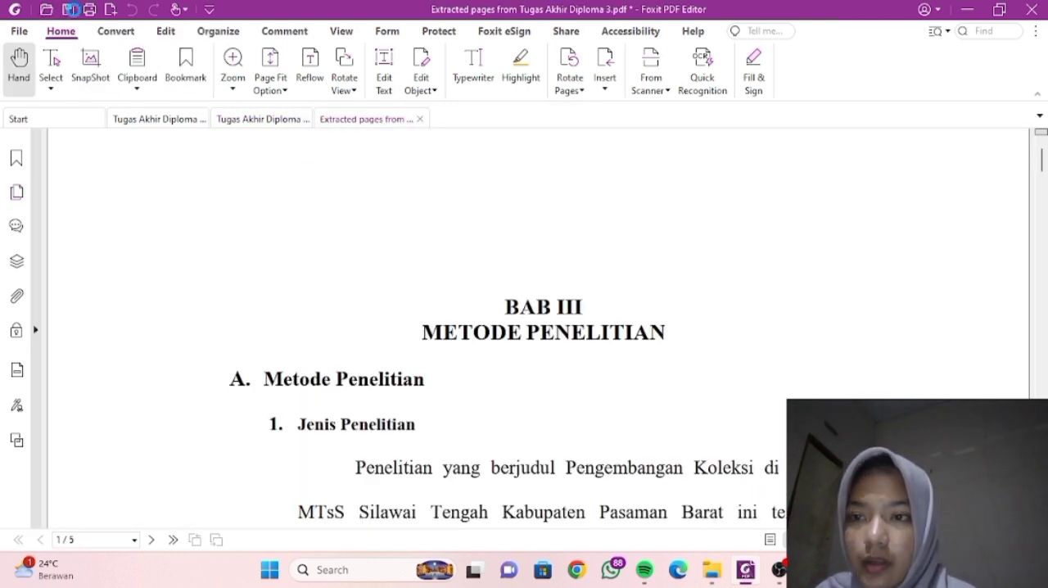
key("BackSpace")
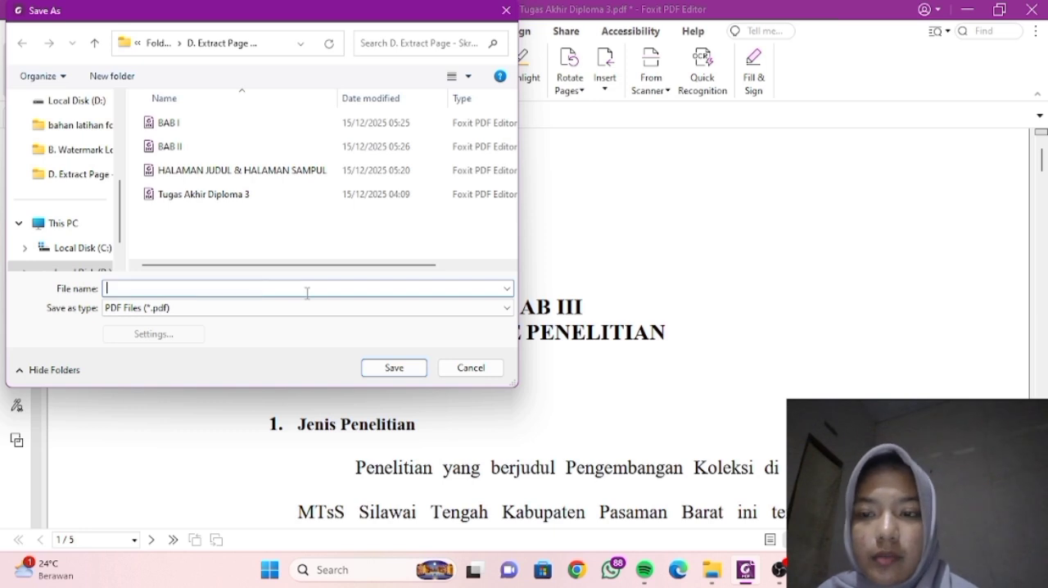
type("BAB III")
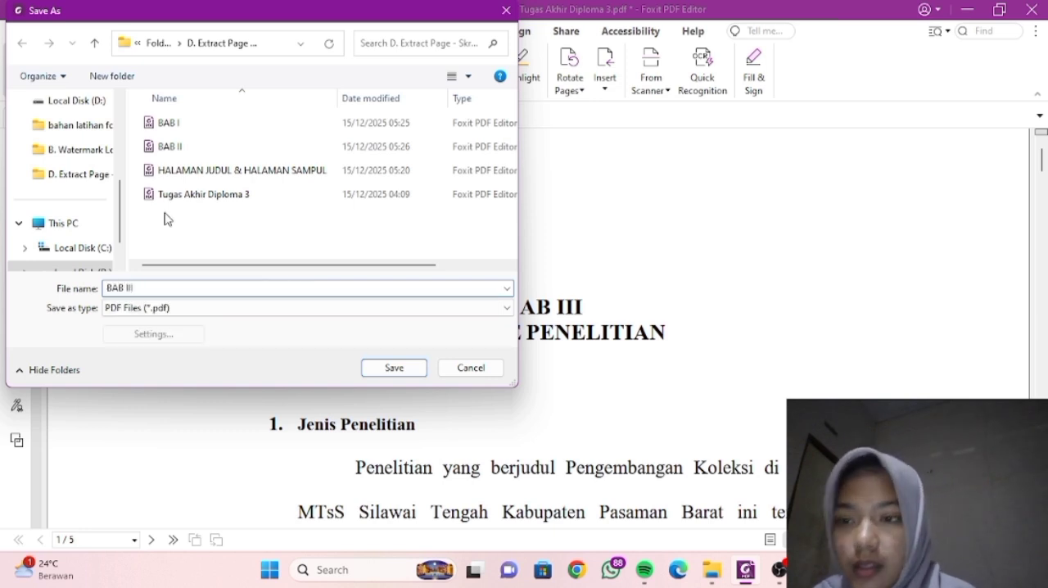
left_click(78, 175)
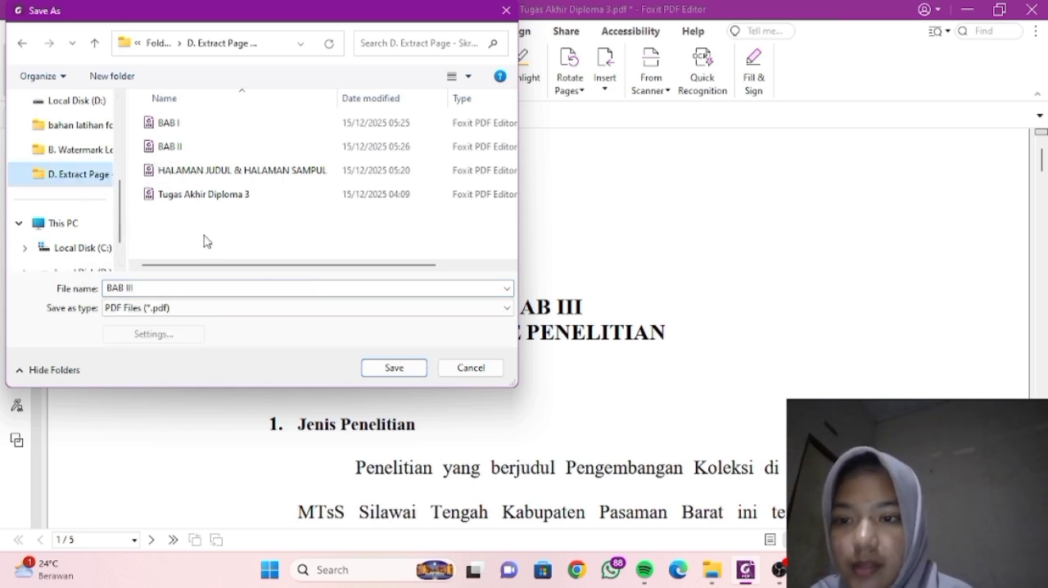
left_click(413, 364)
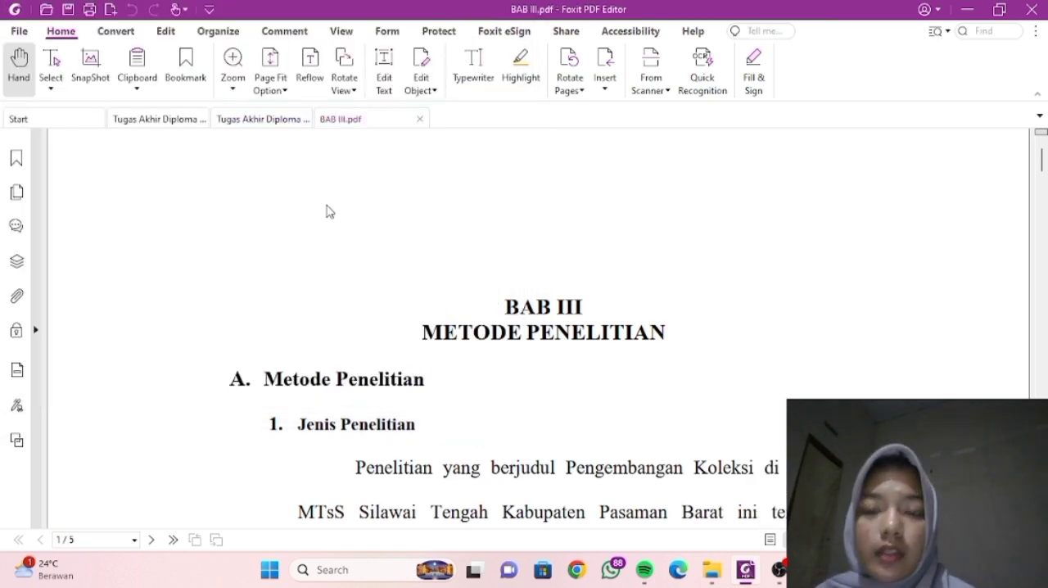
left_click(420, 119)
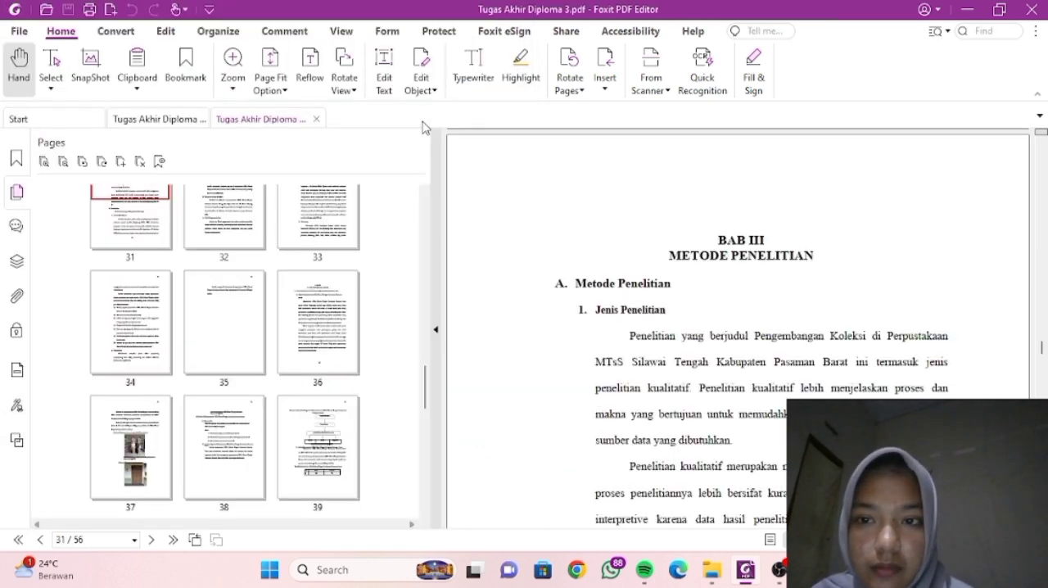
- Extract pages 36-51 of the Tugas Akhir, the BAB IV Hasil Pengembangan chapter, as one PDF
scroll(285, 321, "down", 1)
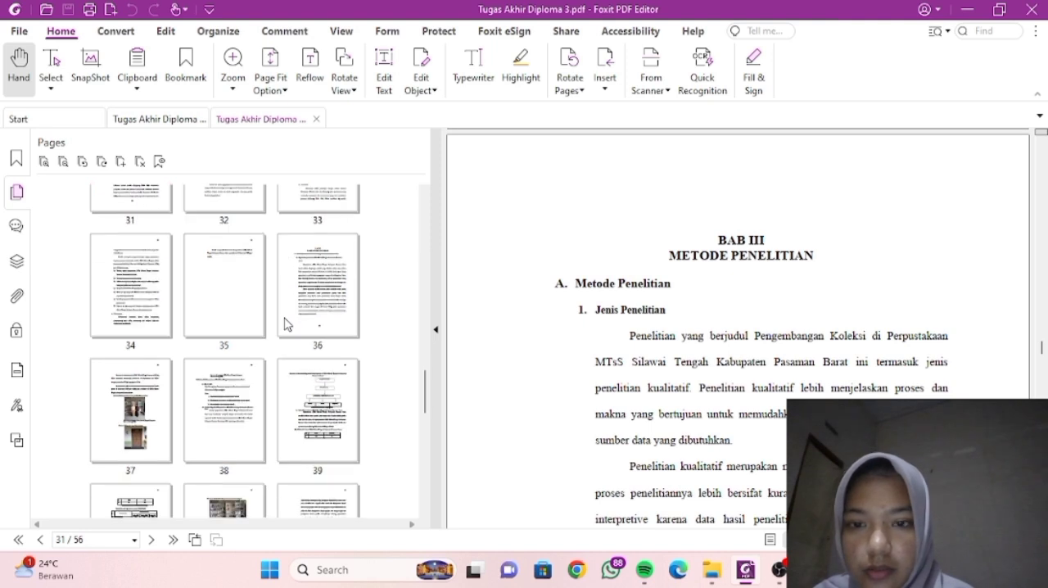
left_click(326, 302)
scroll(326, 302, "down", 1)
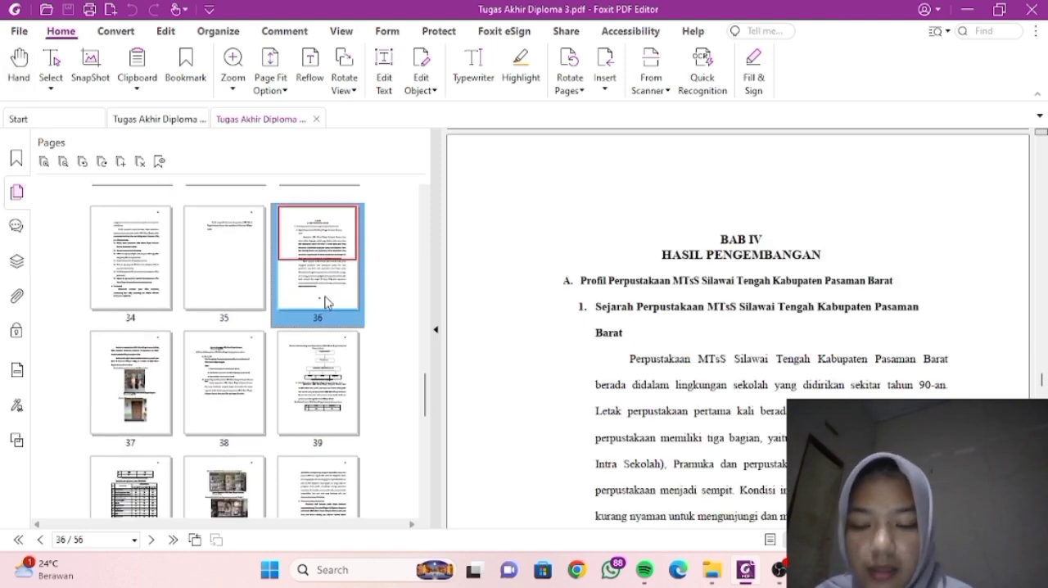
key("shift+Right")
key("shift+Right")
key("shift+Right")
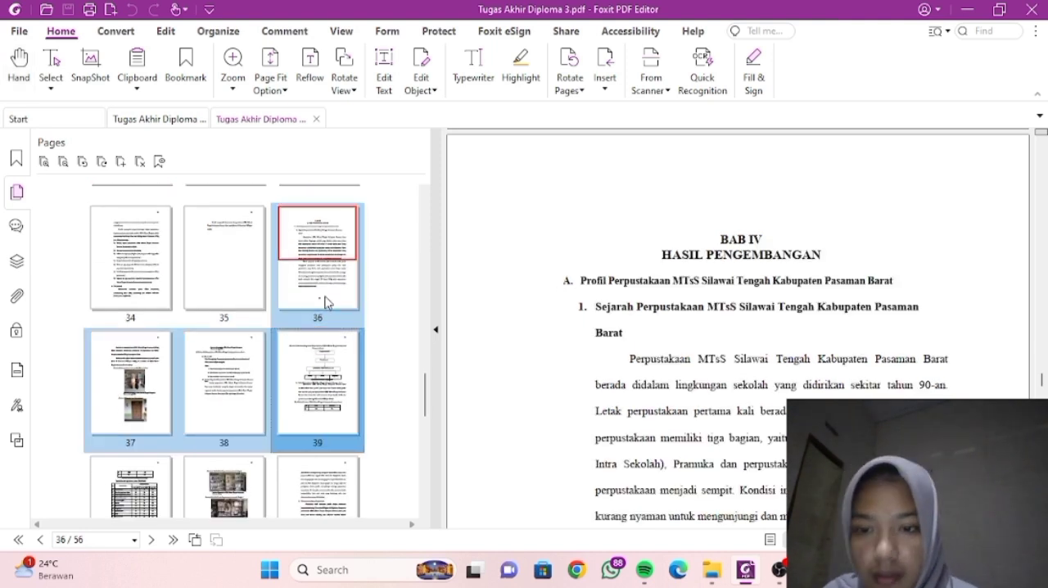
key("shift+Right")
key("shift+Right")
key("shift+Right")
key("shift+Right")
key("shift+Right")
key("shift+Right")
key("shift+Right")
key("shift+Right")
key("shift+Right")
key("shift+Right")
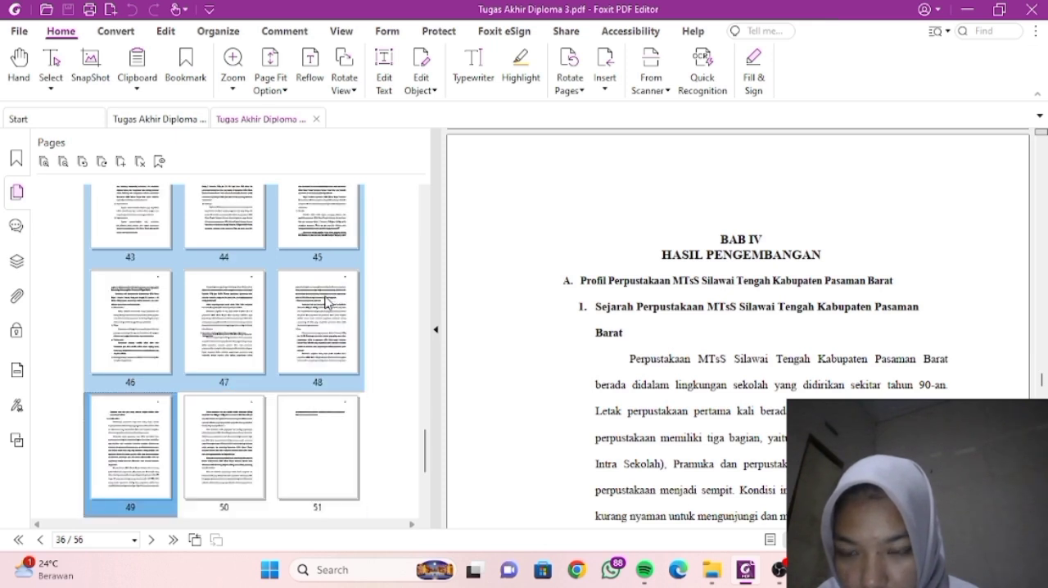
key("shift+Right")
key("shift+Right")
key("shift+Right")
key("shift+Right")
key("shift+Right")
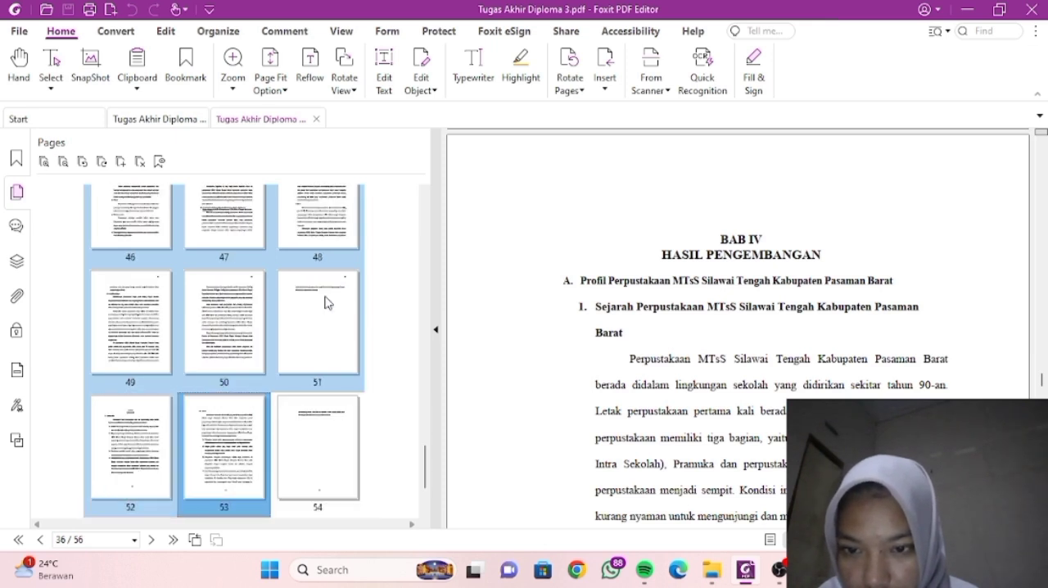
key("shift+Right")
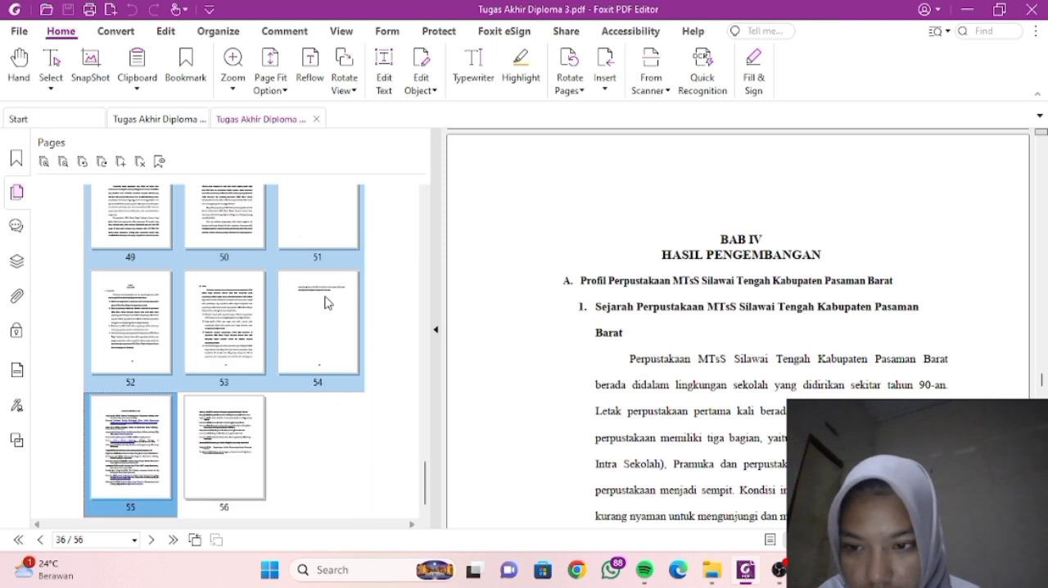
key("shift+Left")
key("shift+Left")
key("shift+Left")
key("shift+Left")
key("shift+Left")
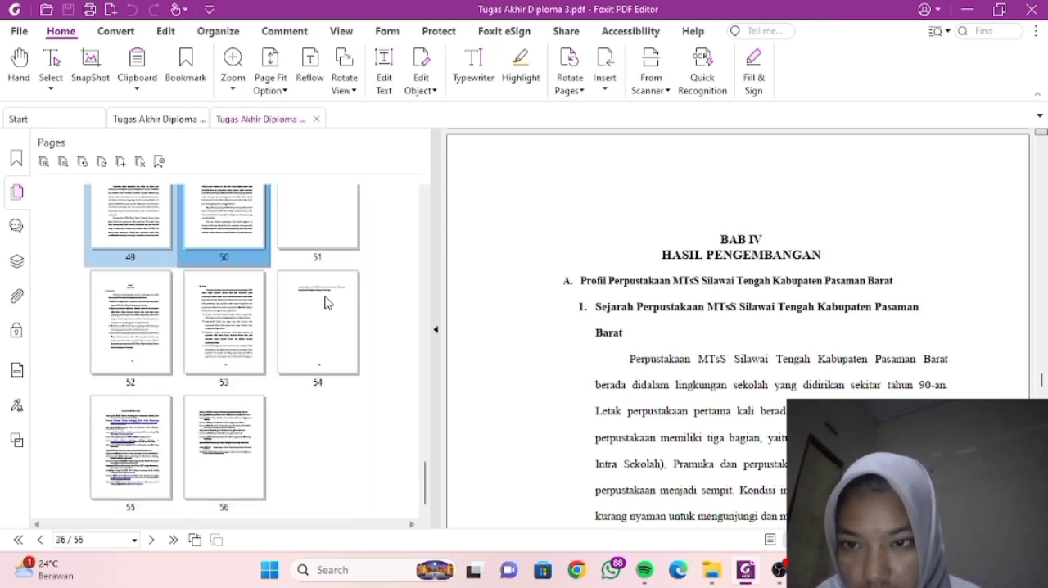
key("shift+Right")
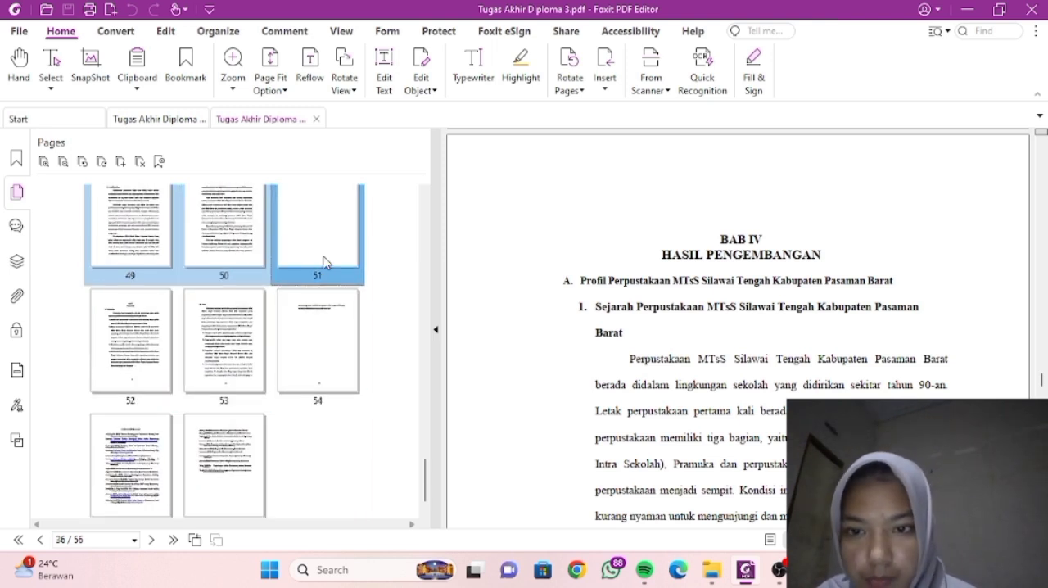
right_click(323, 262)
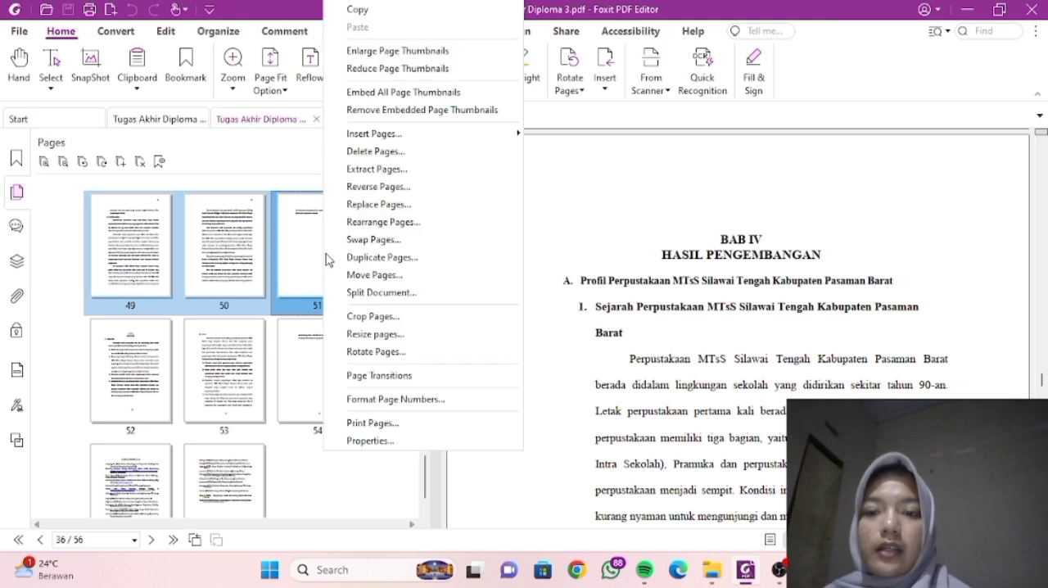
left_click(370, 170)
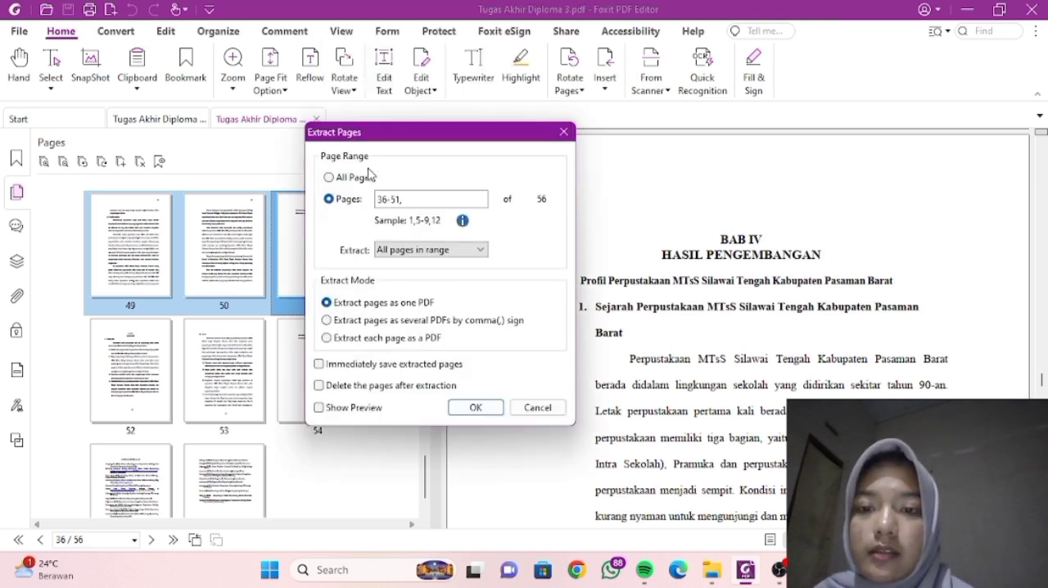
left_click(475, 407)
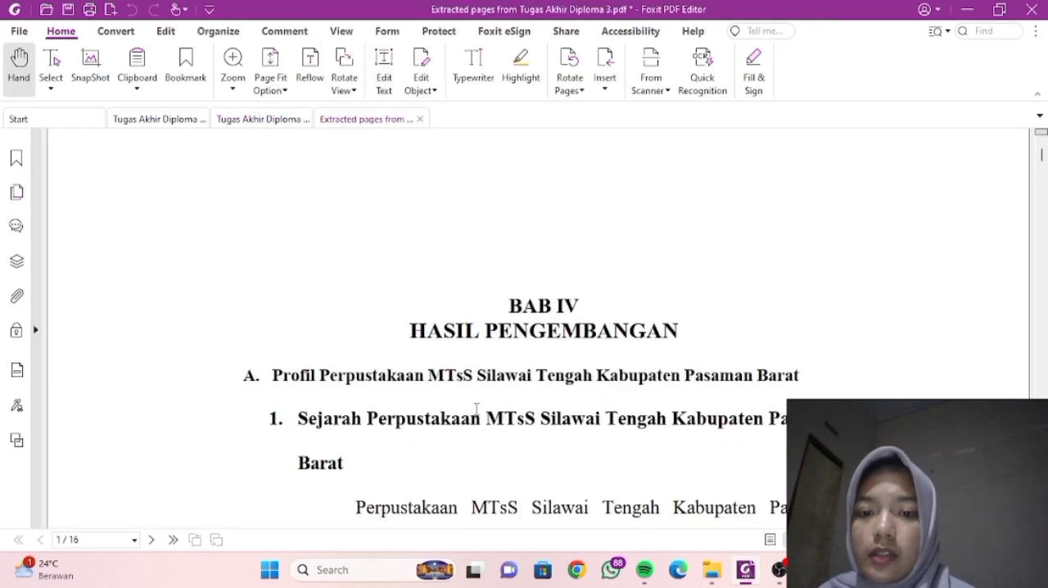
- Save the extracted chapter as BAB IV in the D. Extract Page folder, and close that PDF
left_click(68, 10)
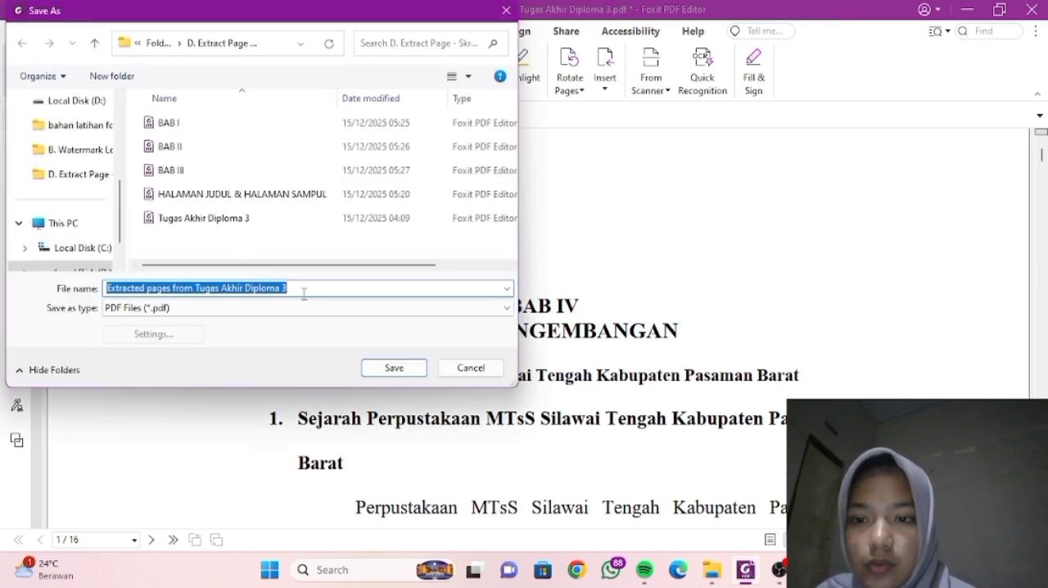
key("BackSpace")
type("BA")
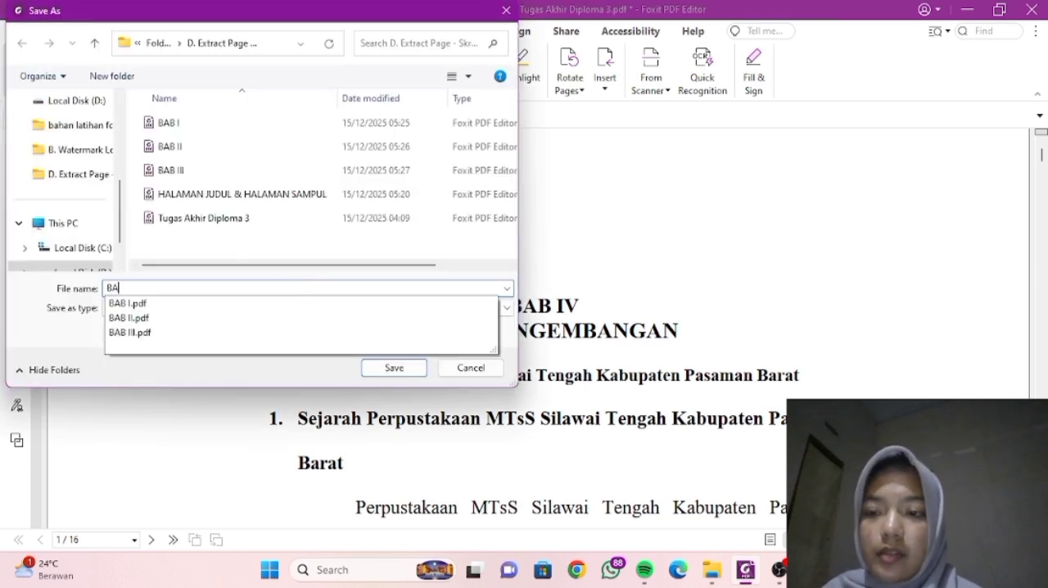
type("B IV")
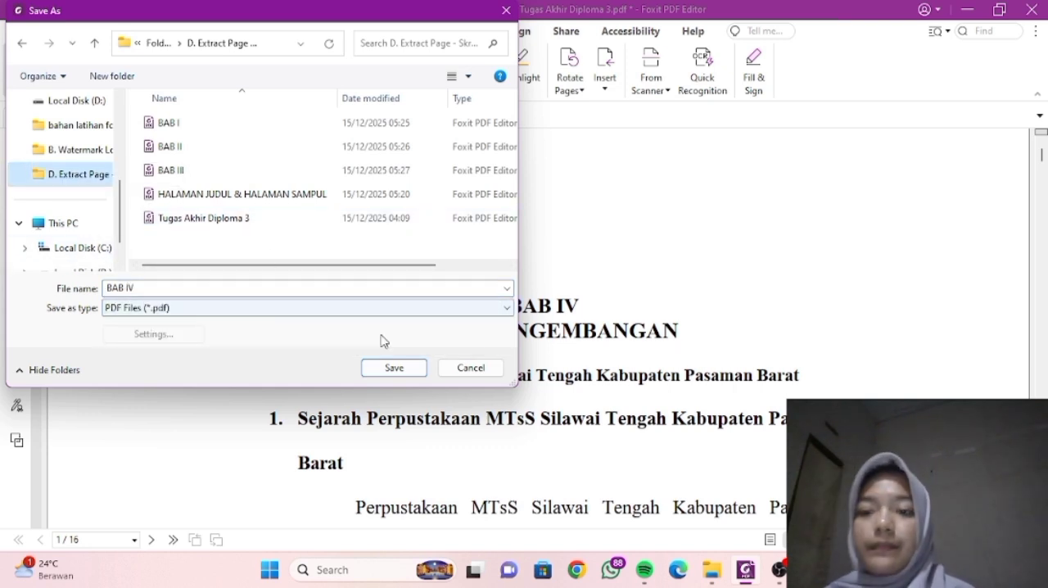
left_click(391, 367)
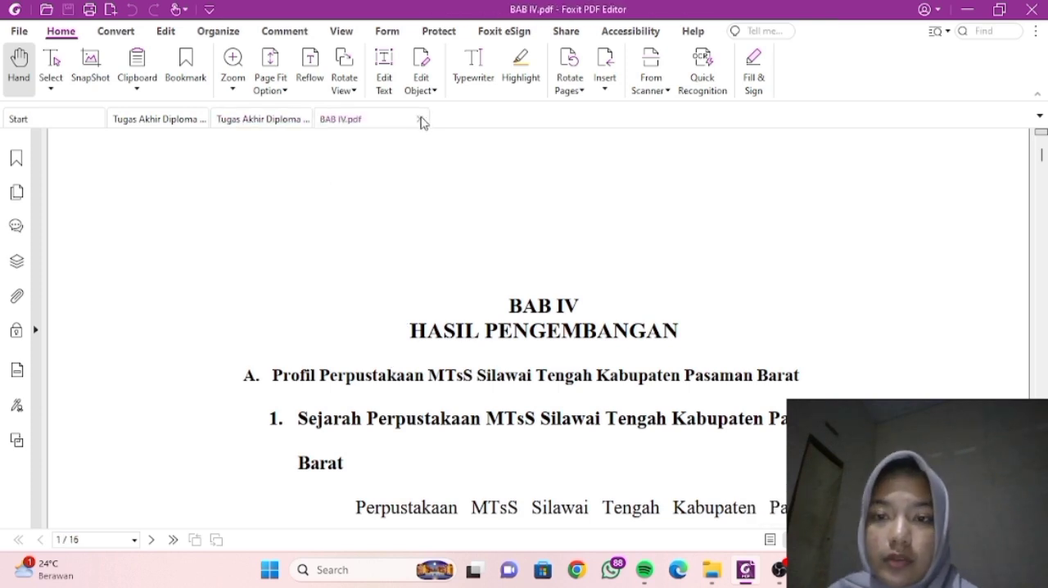
left_click(421, 121)
- Extract pages 52-56 of the Tugas Akhir, from BAB V Penutup through the bibliography, as one PDF
scroll(295, 311, "down", 1)
left_click(112, 340)
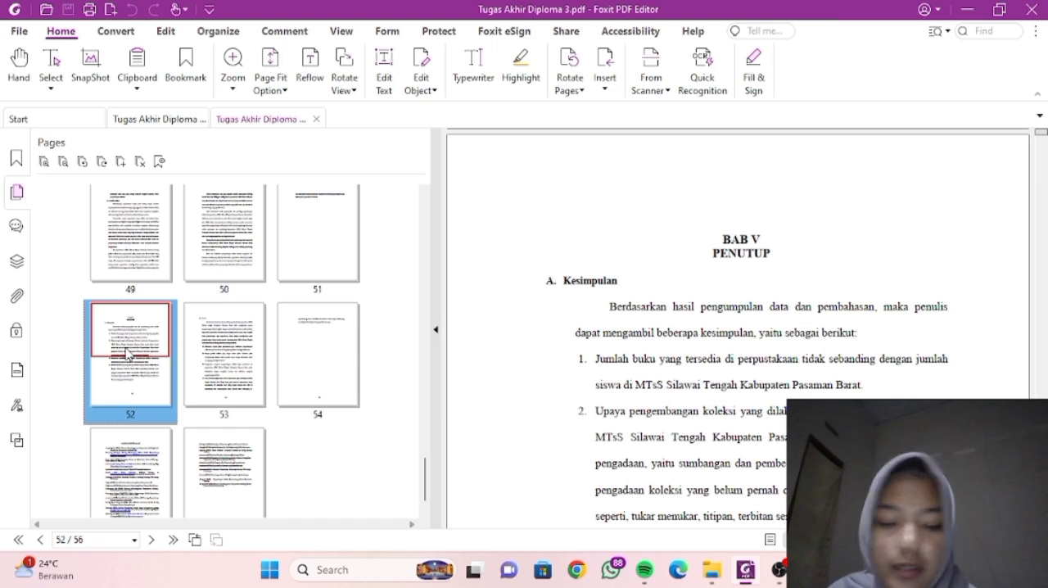
key("shift+Right")
key("shift+Right")
key("shift+Right")
key("shift+Right")
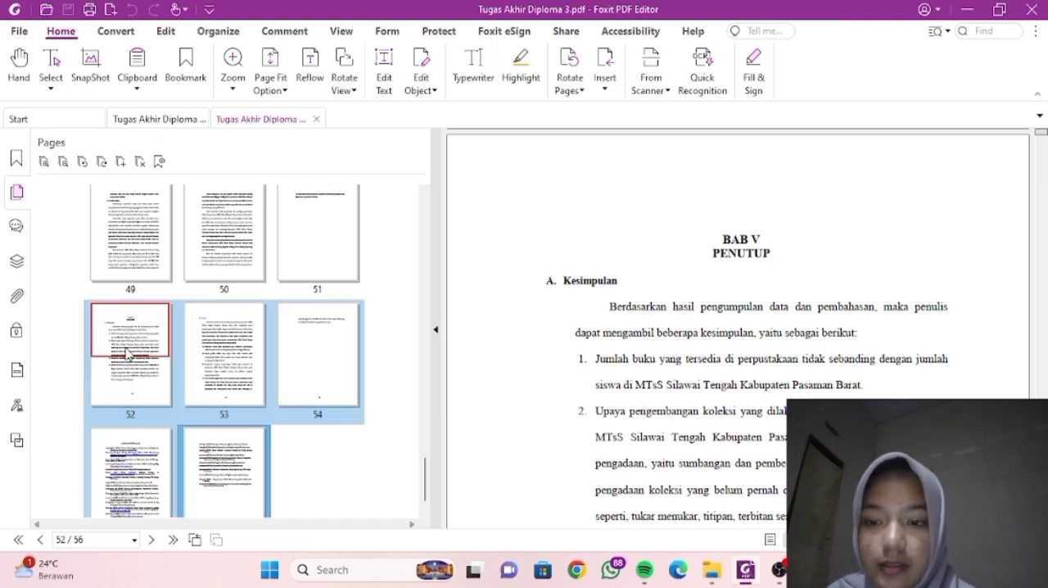
right_click(127, 353)
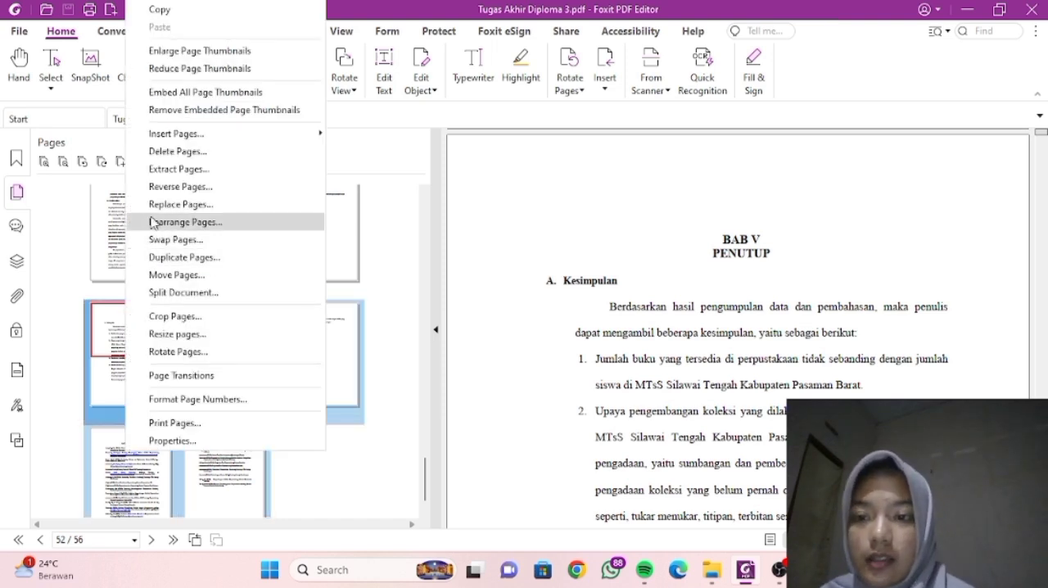
left_click(182, 170)
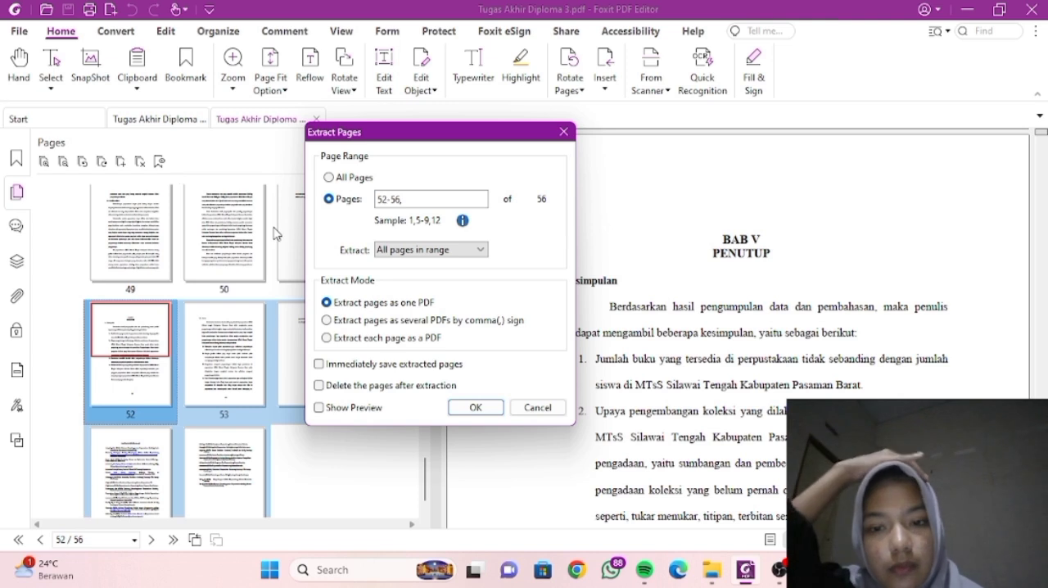
left_click(475, 407)
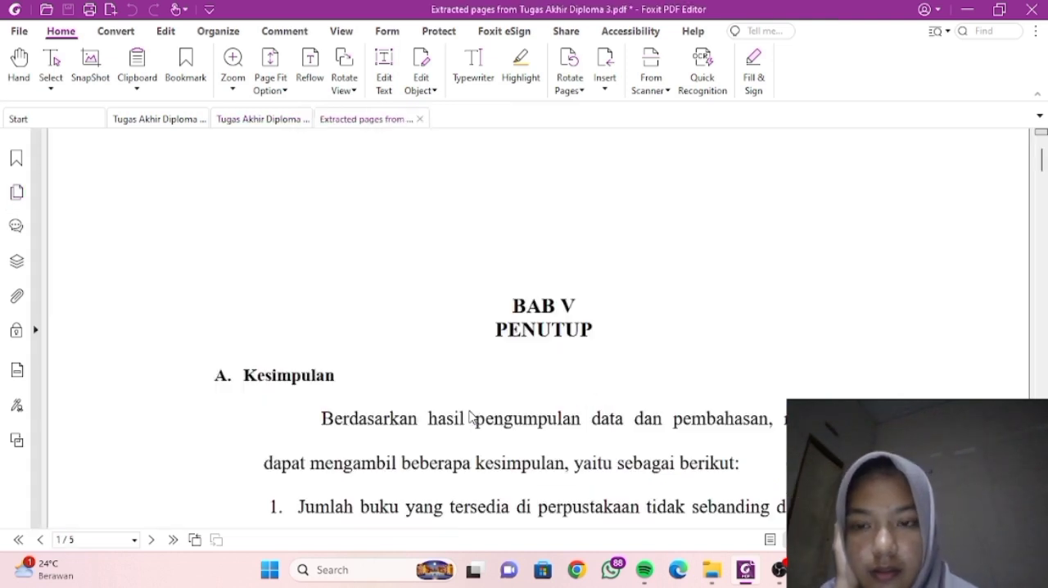
- Save the extracted pages as BAB V & DAFTAR PUSTAKA in the D. Extract Page folder, and close that PDF
left_click(67, 8)
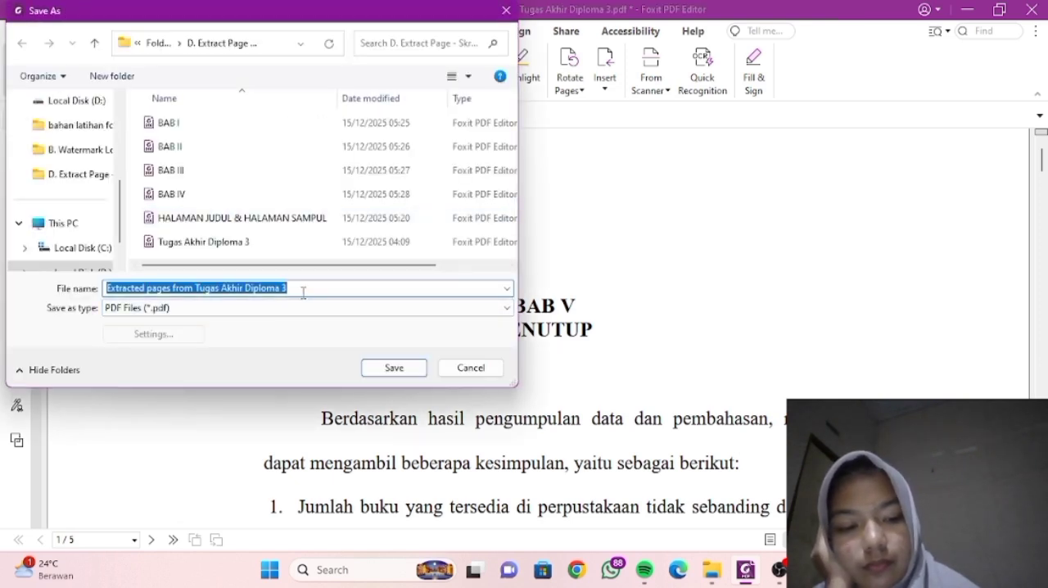
key("BackSpace")
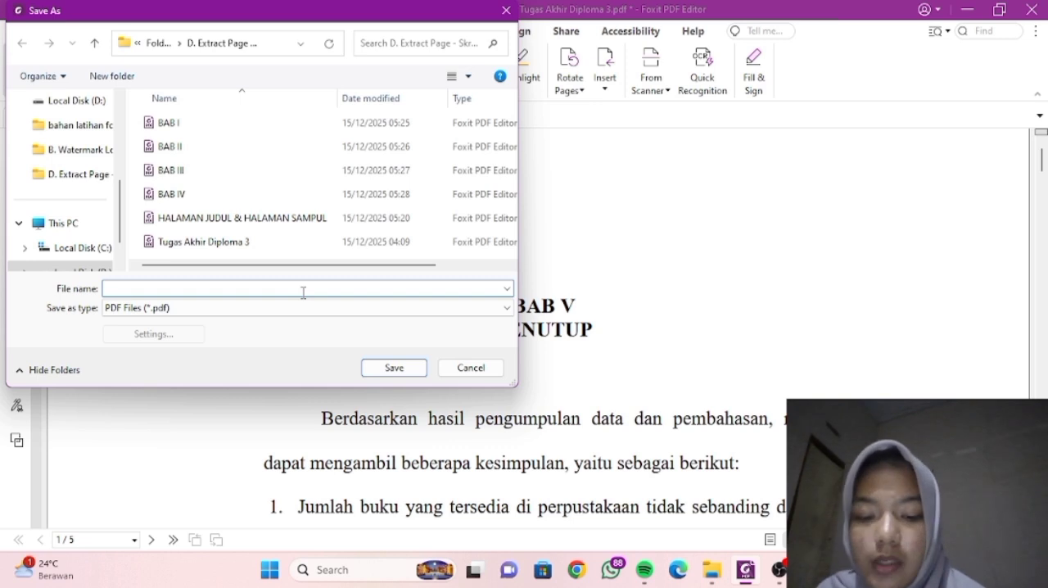
type("BAB V")
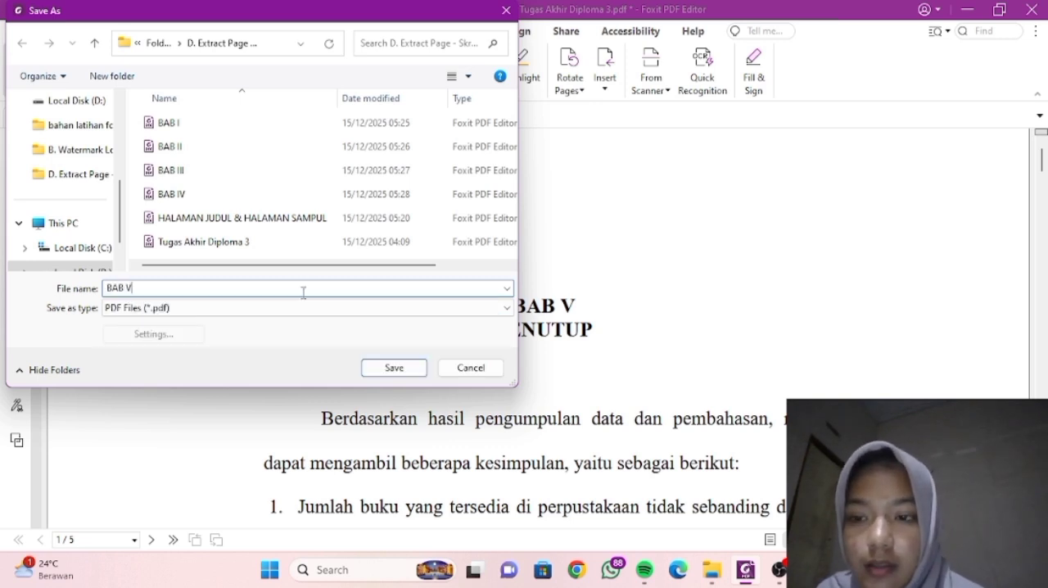
type(" & ")
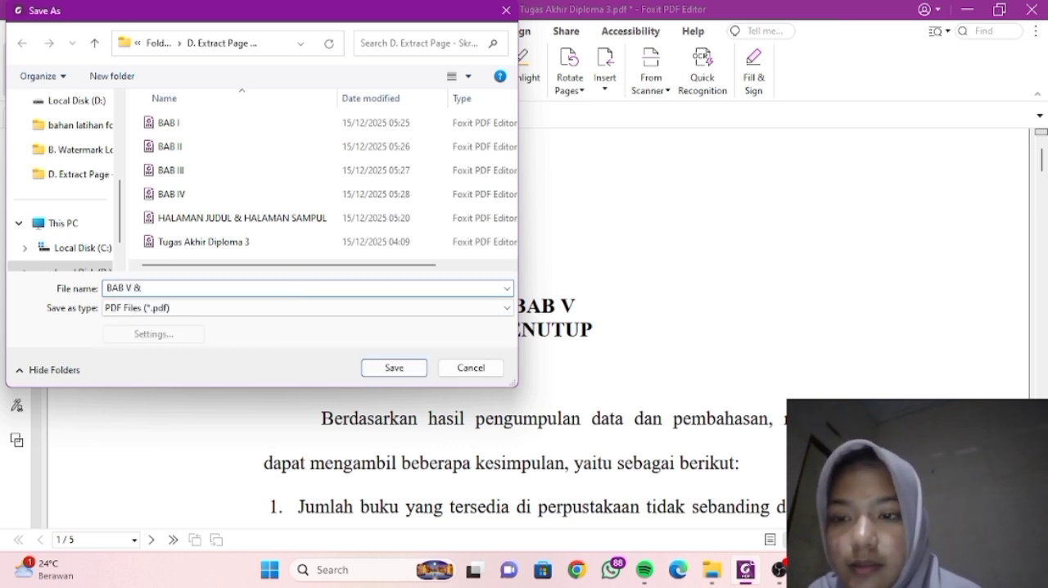
type("DAFTAR")
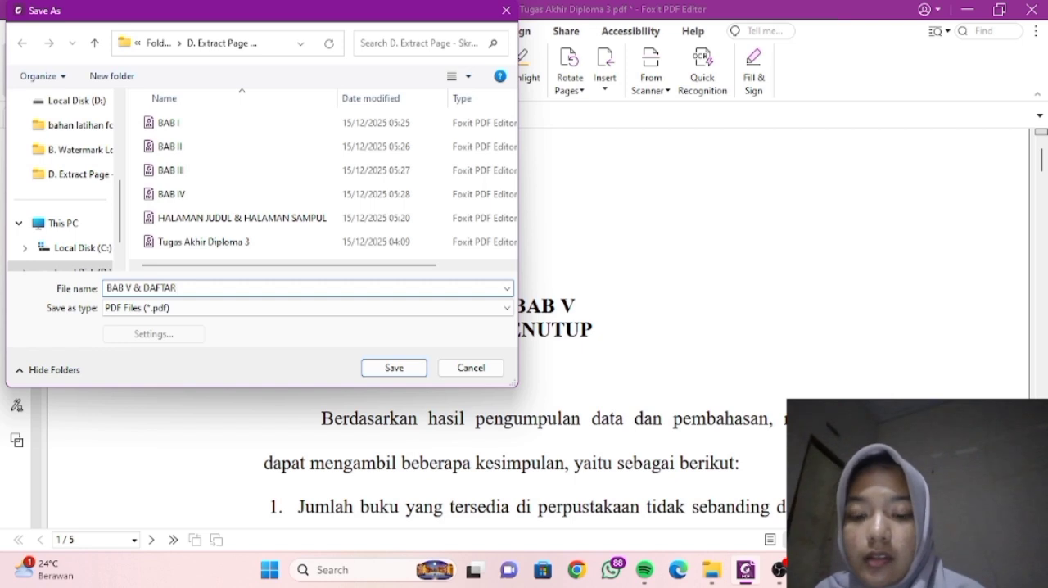
type(" PU")
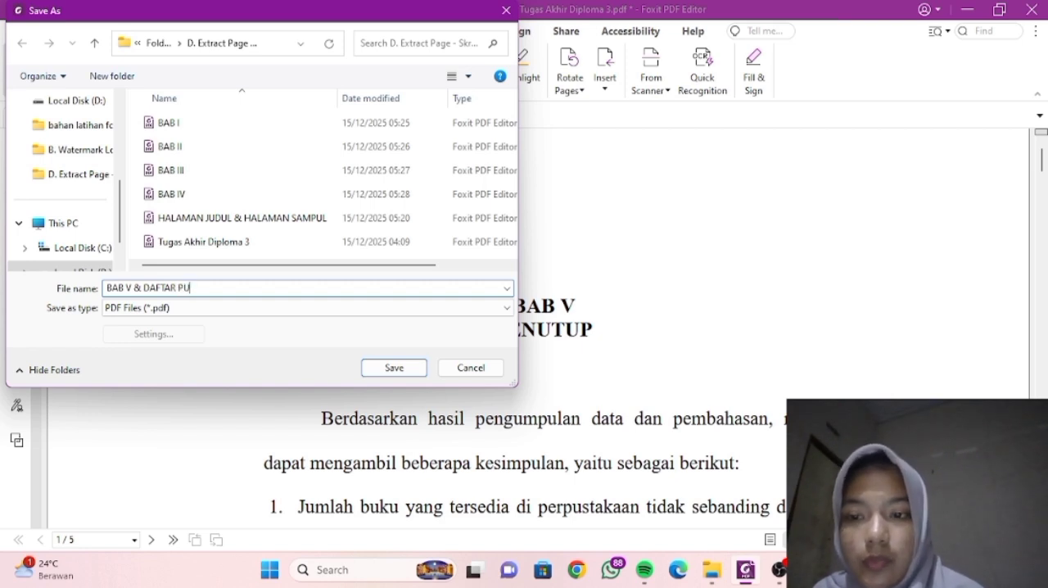
type("STAKA")
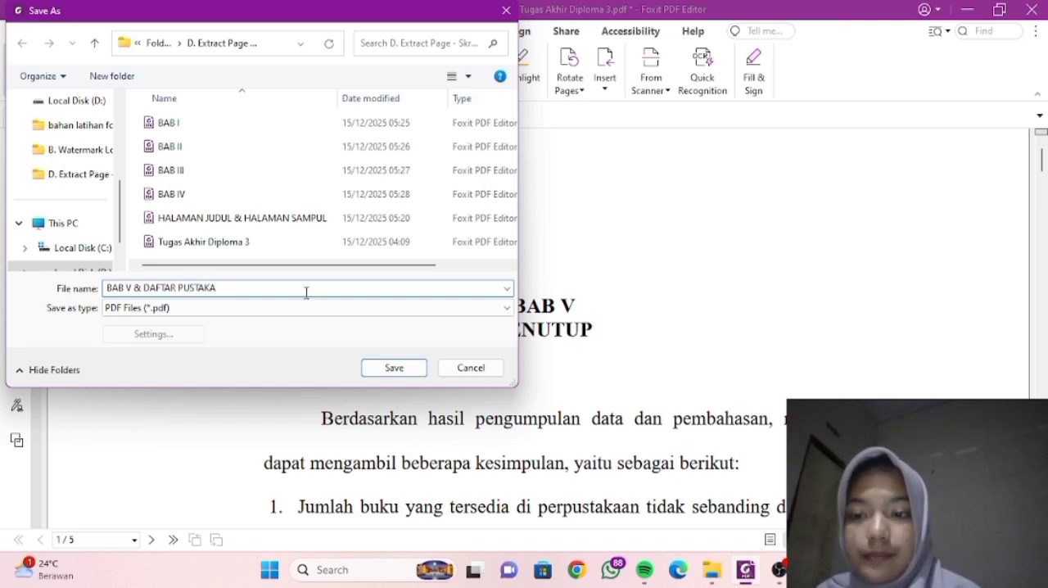
left_click(393, 369)
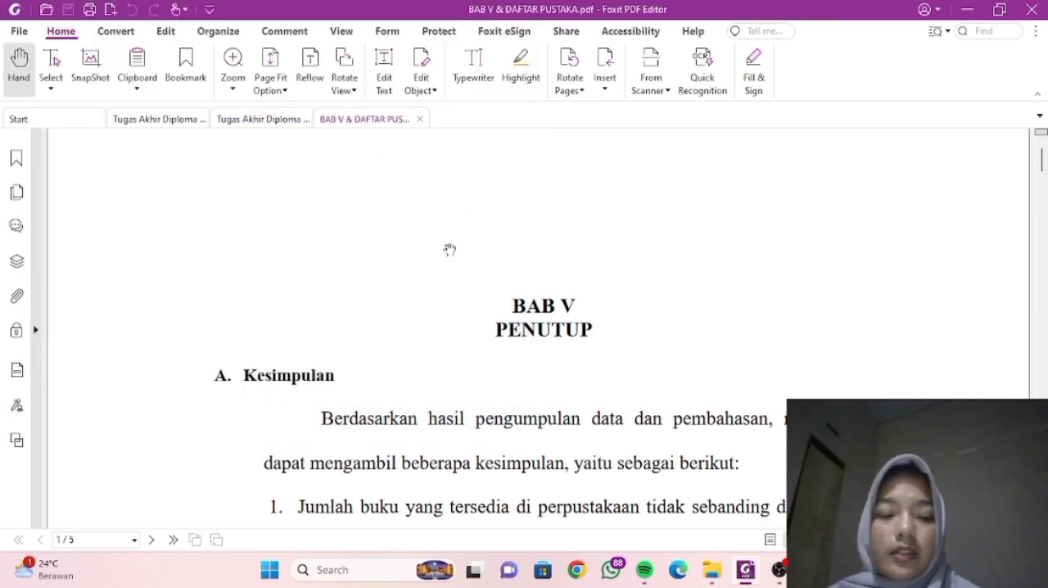
left_click(419, 118)
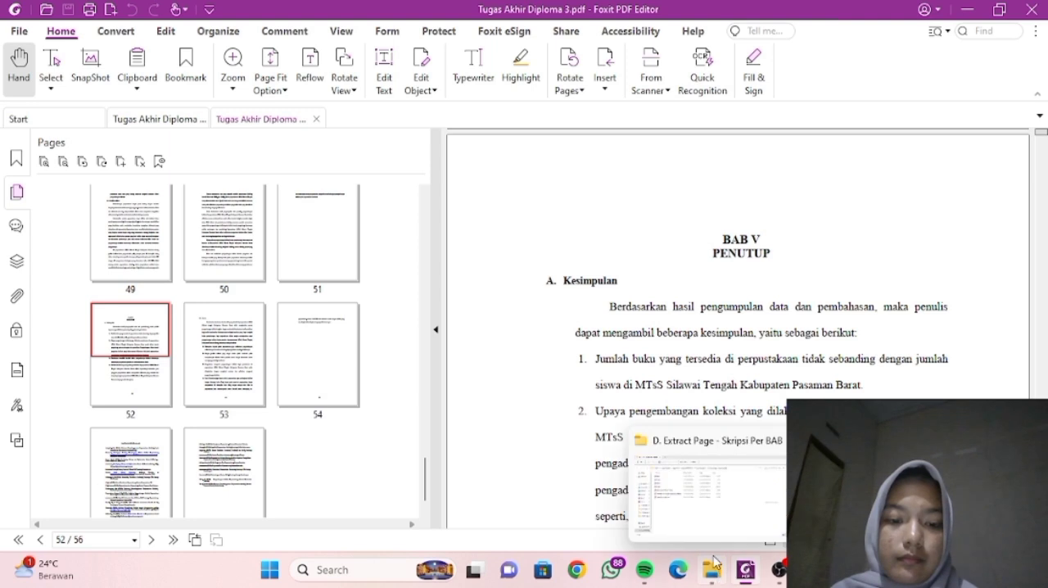
- Switch to File Explorer and check the extracted PDFs in D. Extract Page - Skripsi Per BAB and the task folders in Folder hasil Ujian
left_click(712, 570)
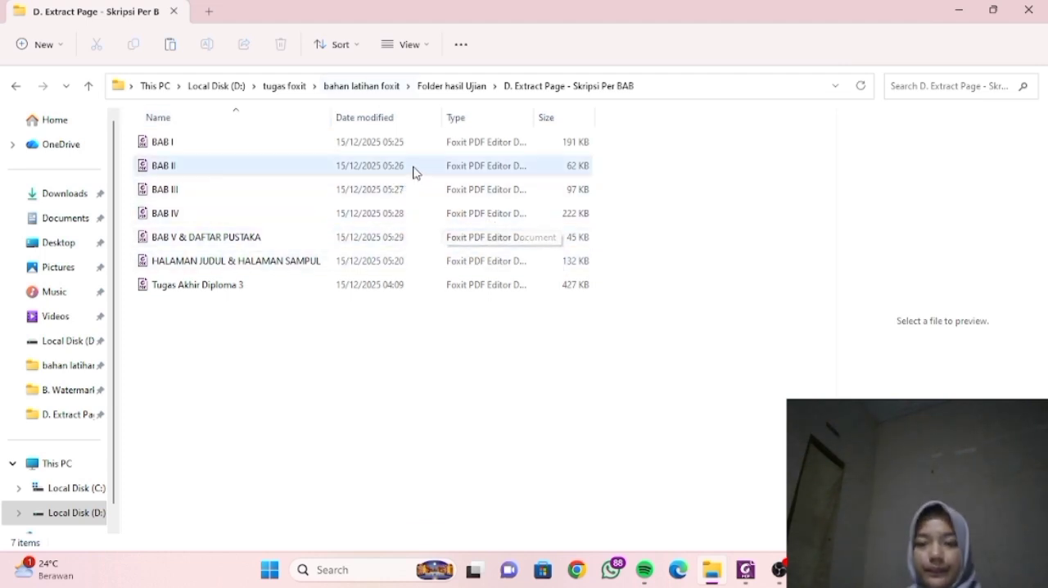
left_click(481, 90)
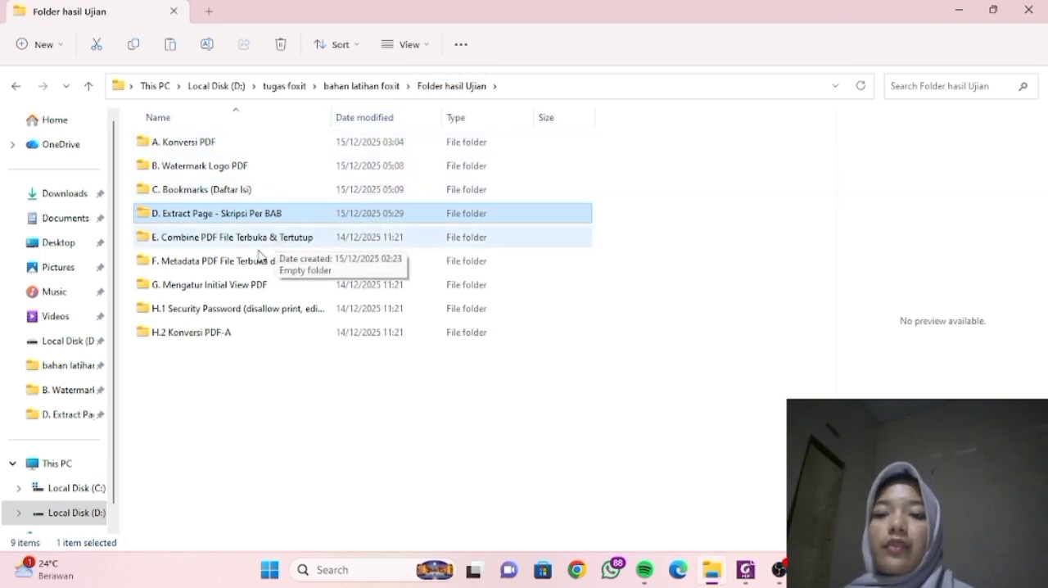
double_click(308, 220)
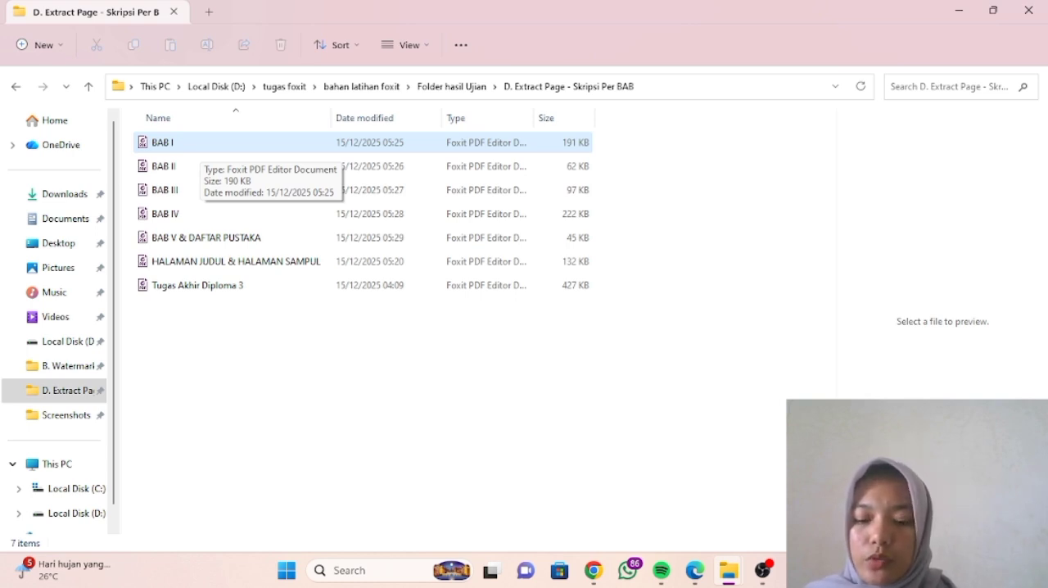
left_click(189, 143)
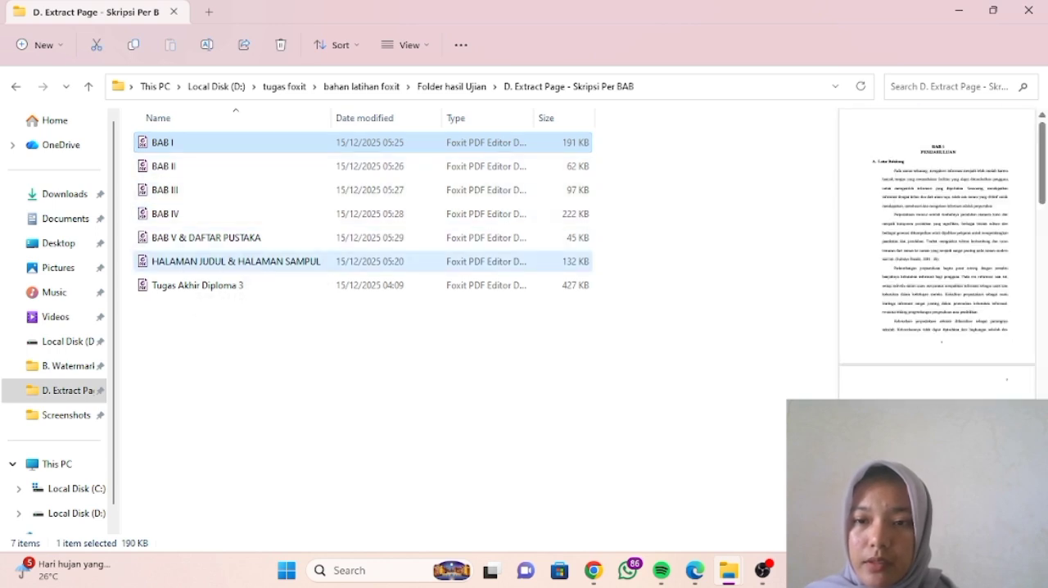
left_click(238, 262, "ctrl")
left_click(271, 344)
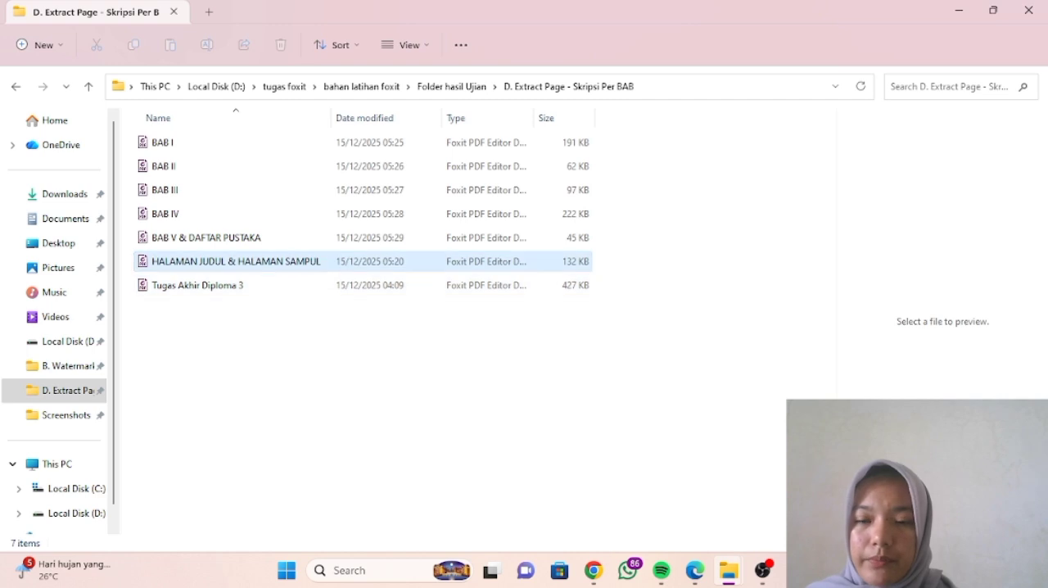
- Load HALAMAN JUDUL & HALAMAN SAMPUL, BAB I and BAB V & DAFTAR PUSTAKA together into Foxit PDF Editor's Combine Files
left_click(238, 261)
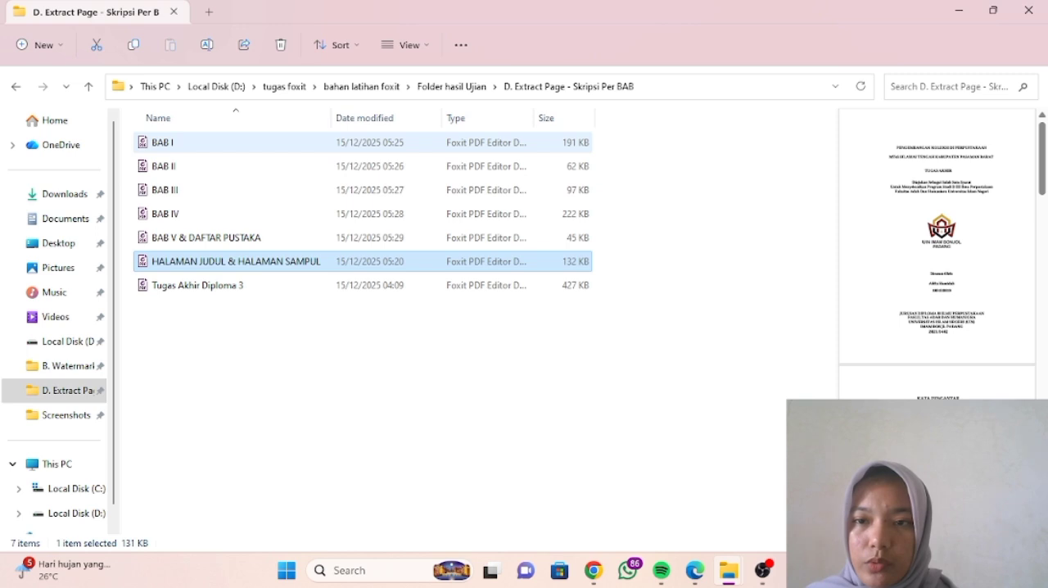
left_click(246, 142, "ctrl")
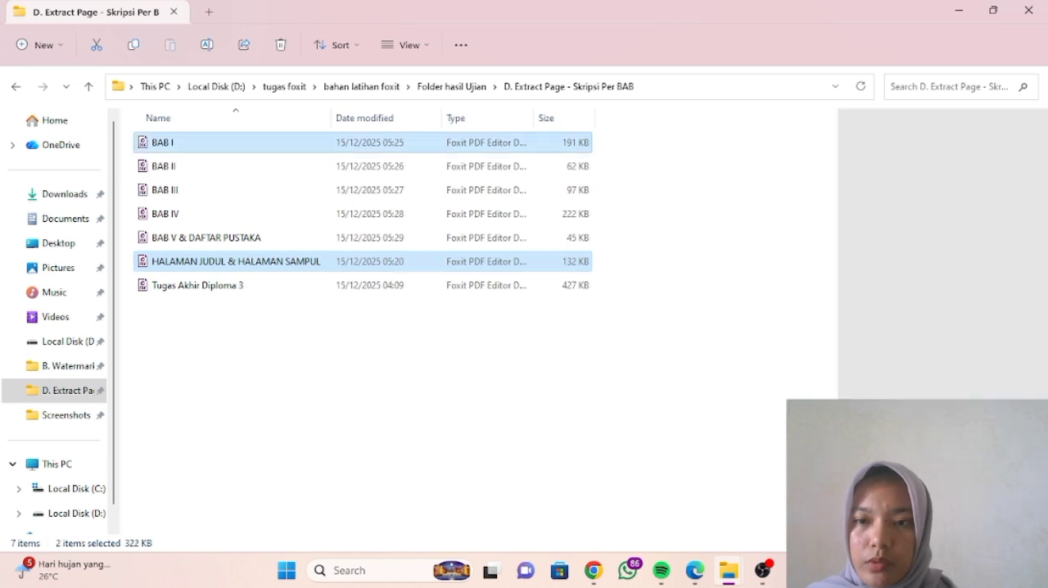
left_click(246, 238, "ctrl")
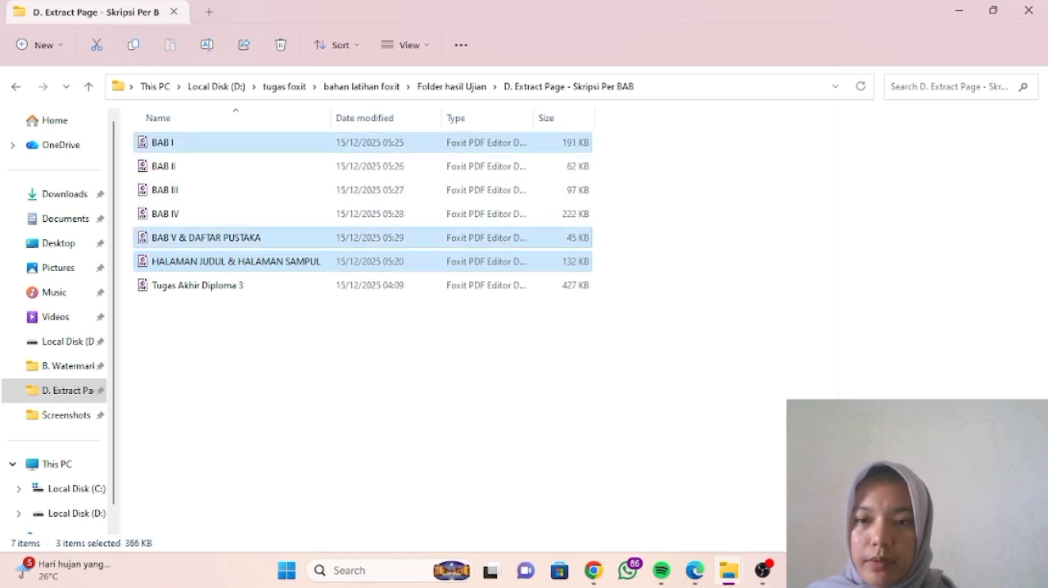
right_click(280, 260)
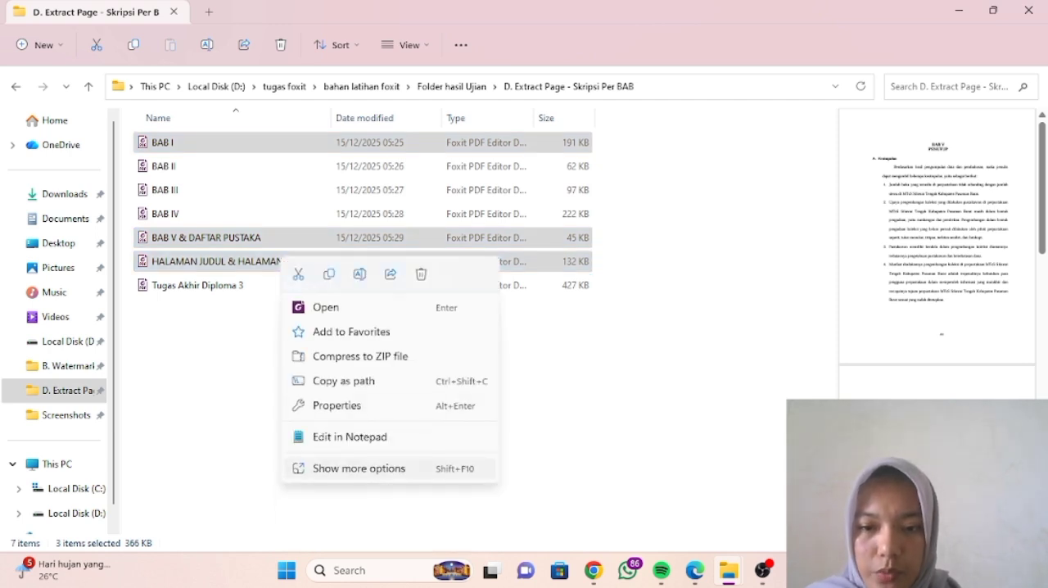
left_click(359, 468)
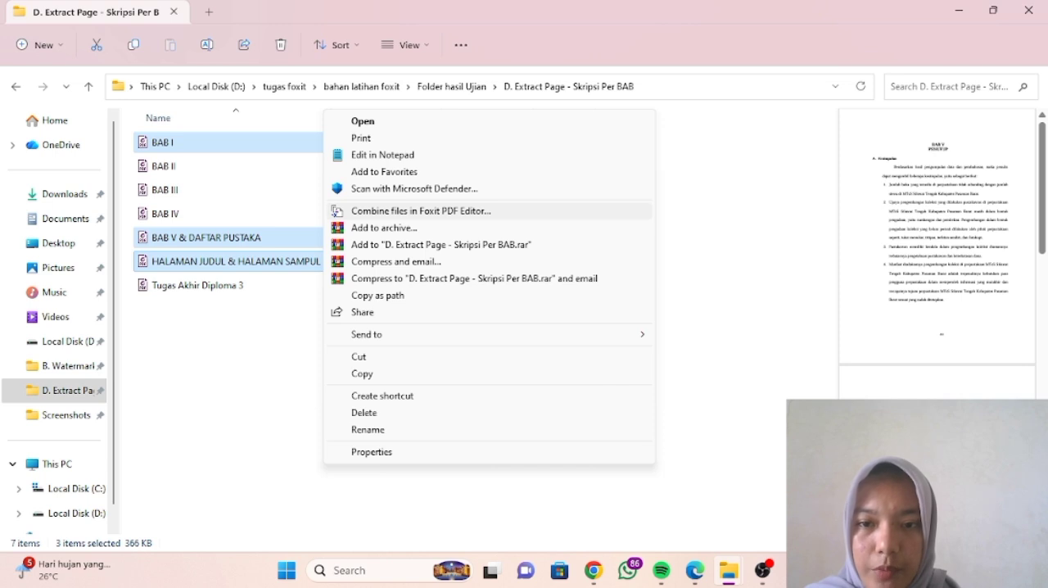
left_click(338, 212)
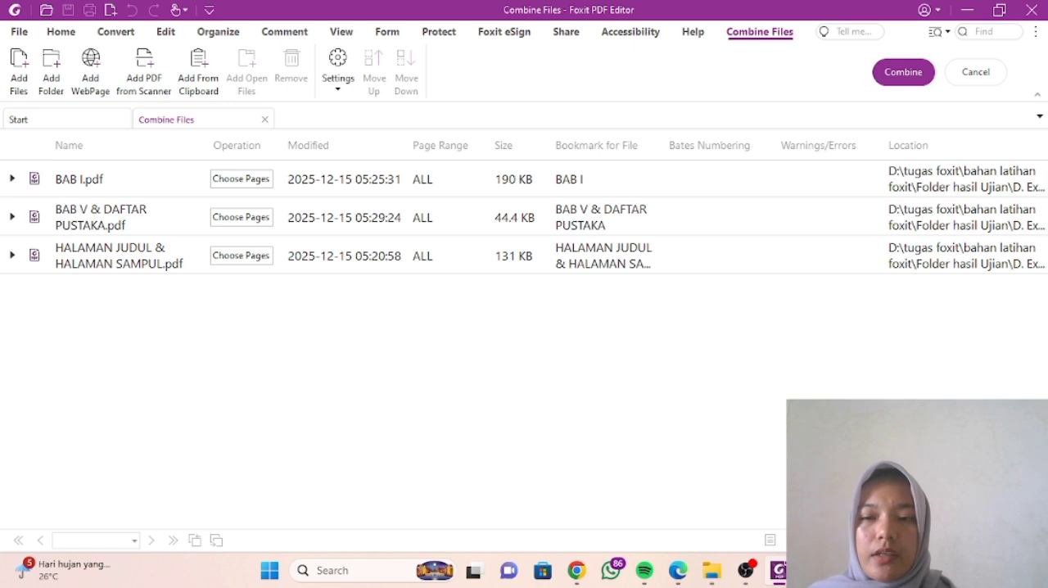
- Reorder the files as HALAMAN JUDUL & HALAMAN SAMPUL, BAB I, BAB V & DAFTAR PUSTAKA, and combine them into one PDF
left_click_drag(119, 256, 119, 199)
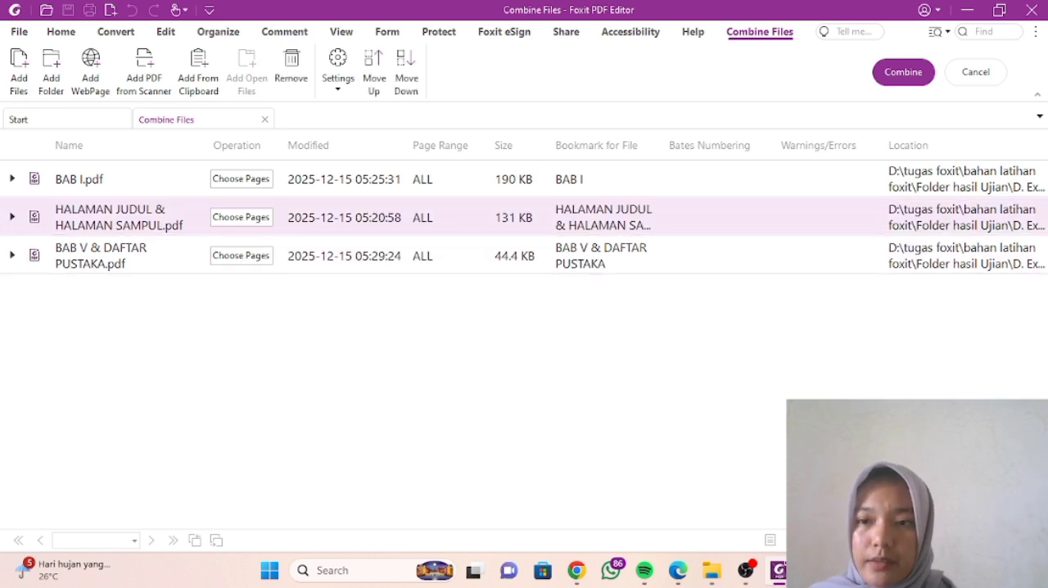
left_click(118, 217)
left_click_drag(119, 217, 119, 168)
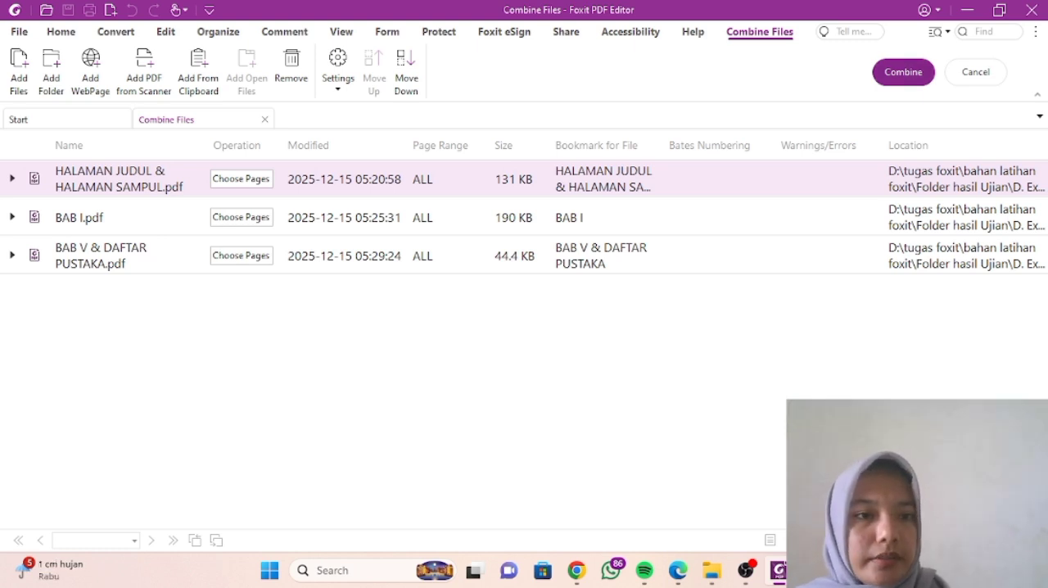
left_click(903, 72)
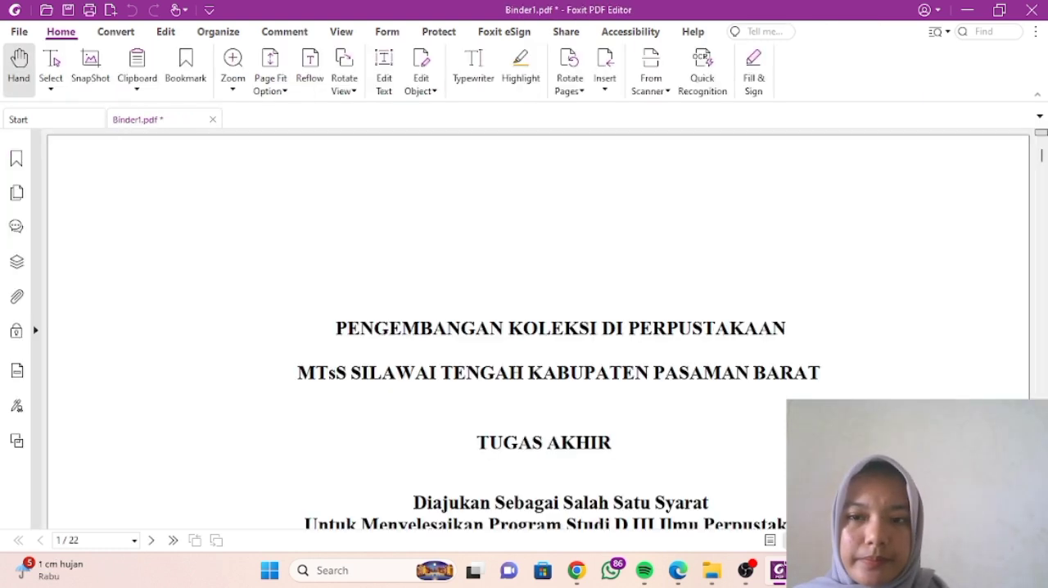
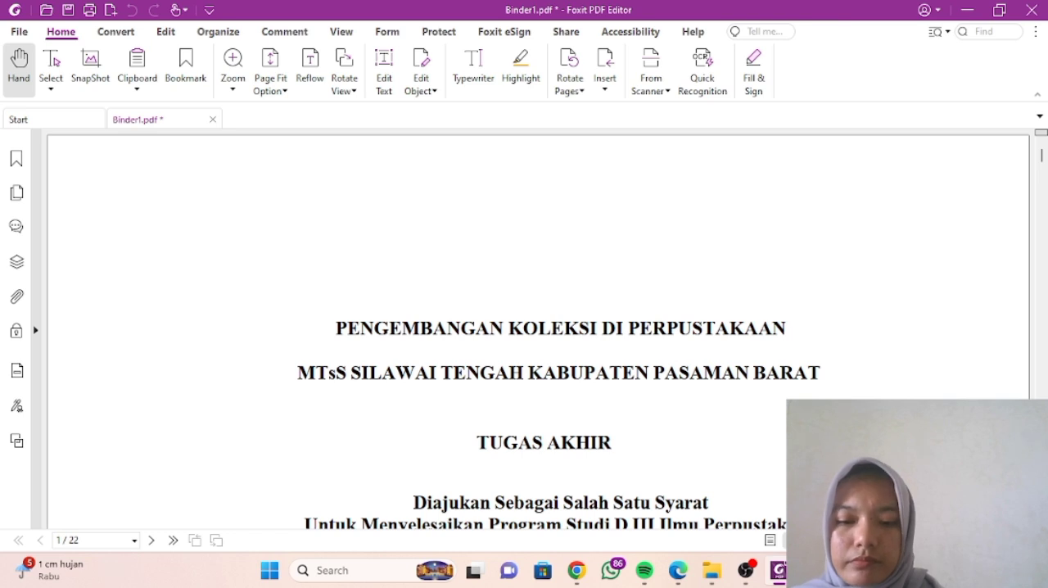
- Look over the title page of the combined PDF and open its Save As dialog with the file name ready for editing
scroll(538, 328, "down", 3)
scroll(538, 328, "up", 3)
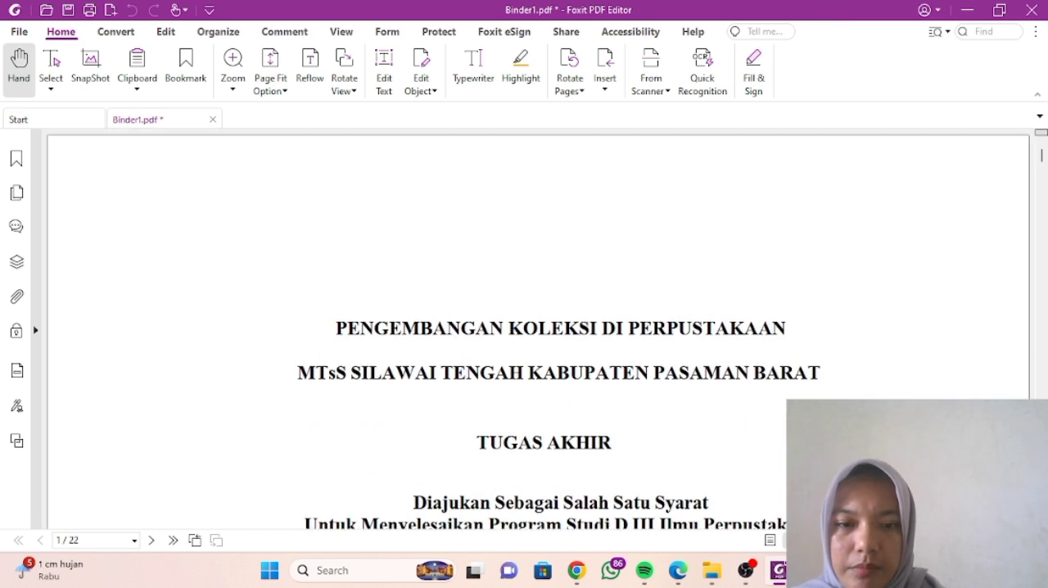
scroll(557, 327, "down", 2)
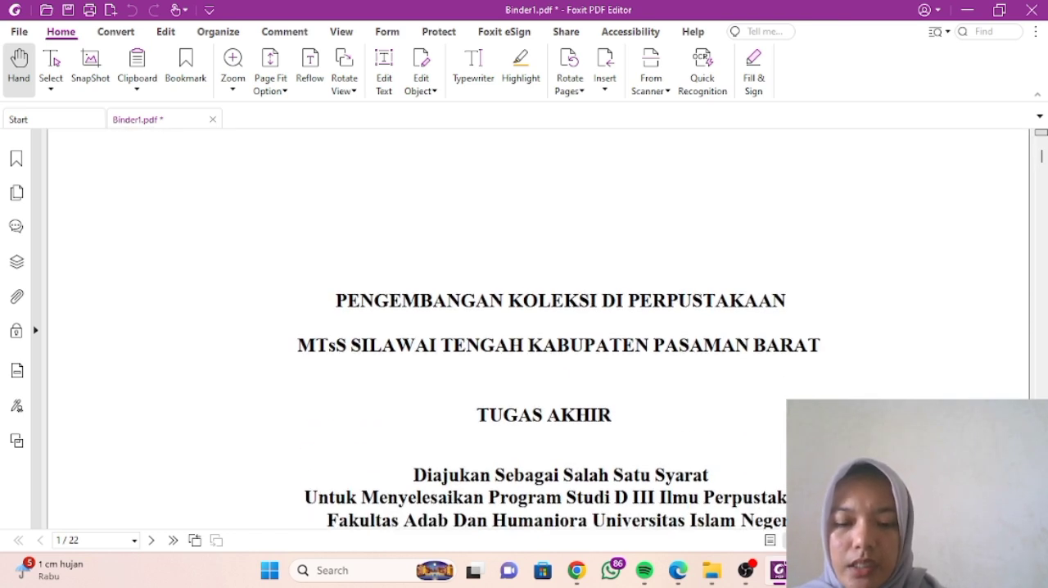
scroll(557, 328, "down", 4)
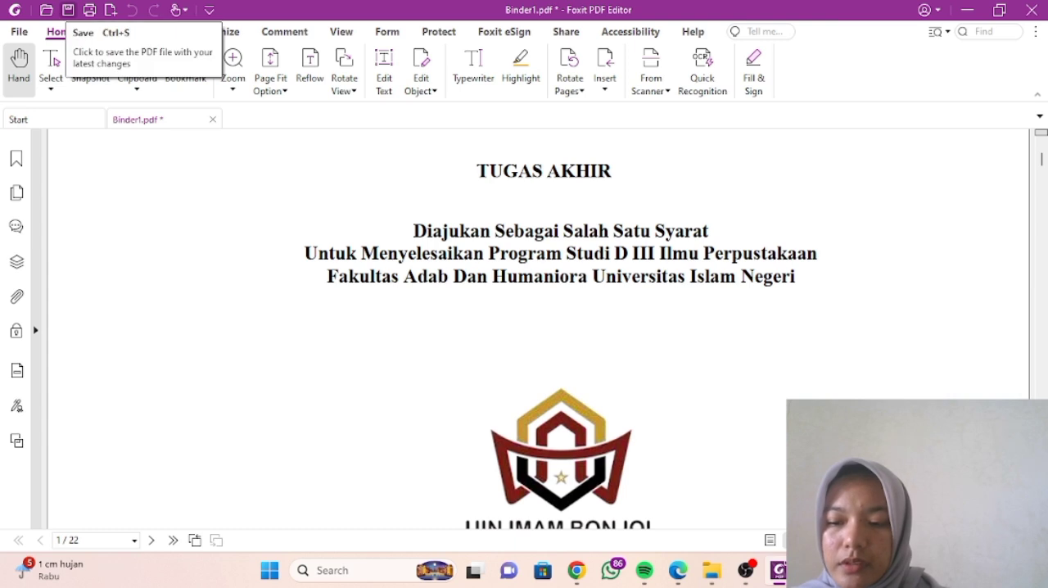
left_click(68, 10)
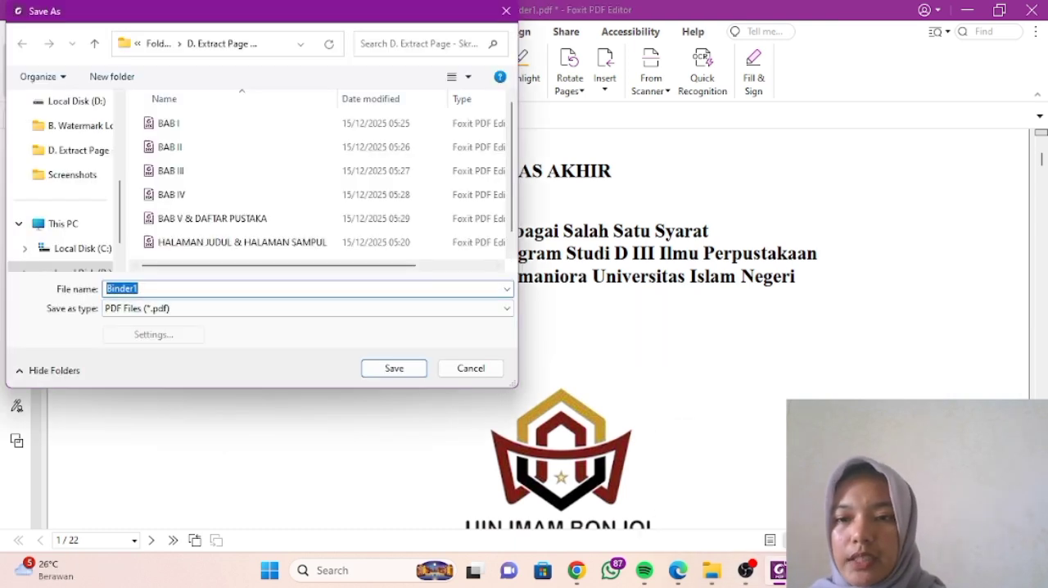
left_click(139, 288)
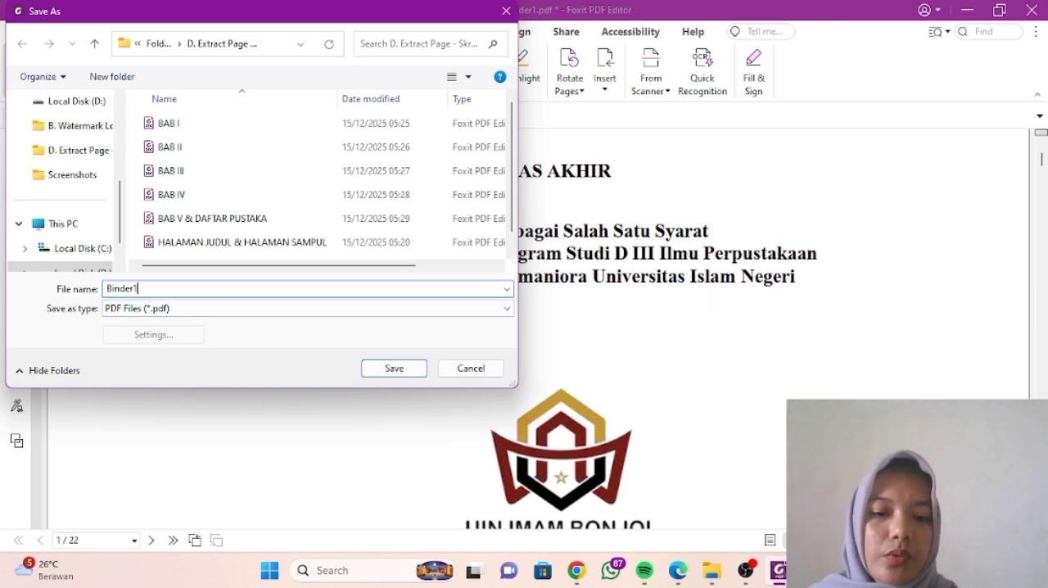
- Switch to File Explorer, open the Word document Tugas Akhir Diploma 3 from Downloads, and copy the student number on its title page
mouse_move(712, 571)
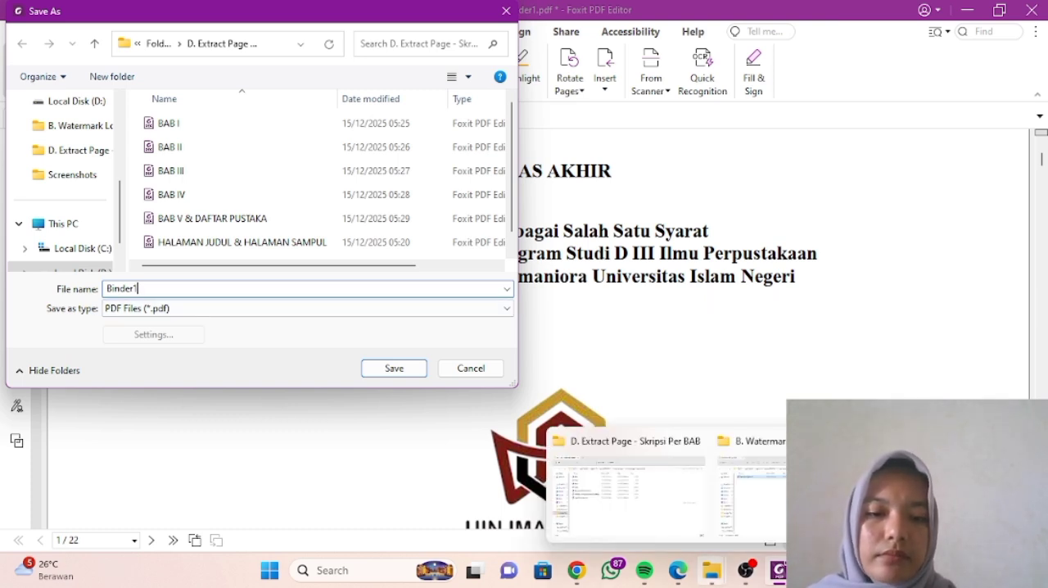
left_click(627, 483)
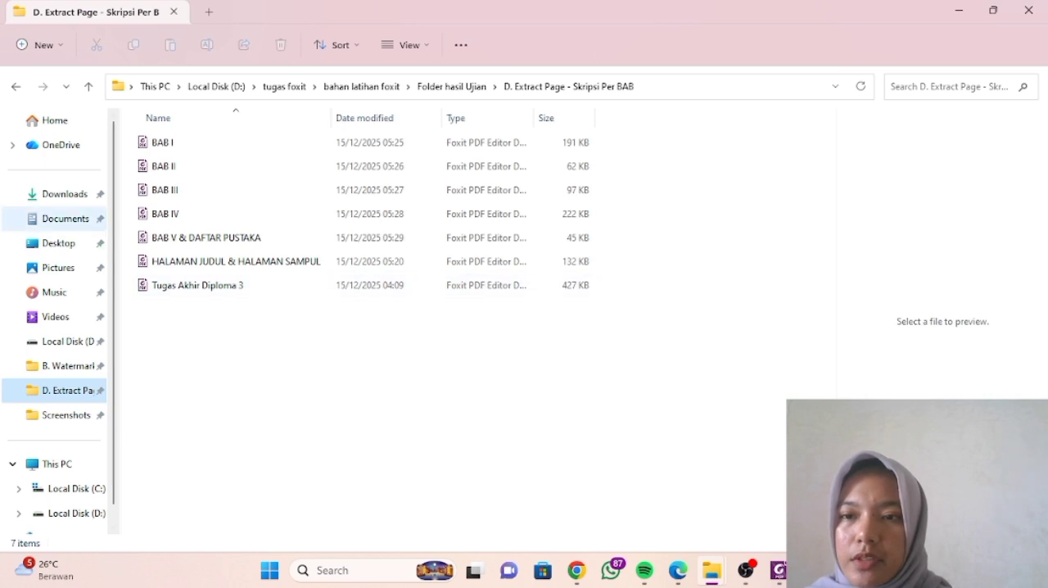
left_click(65, 194)
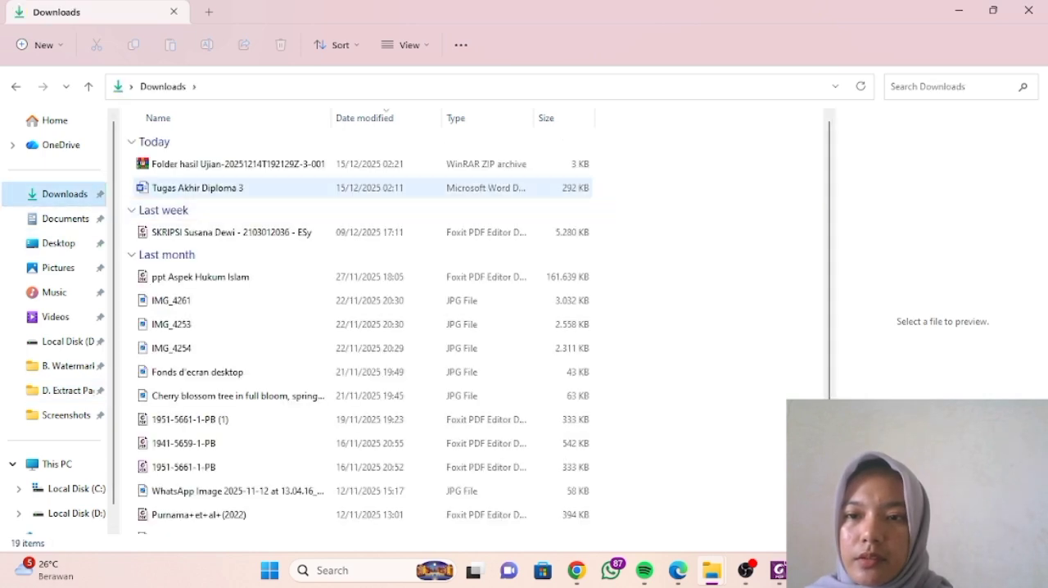
left_click(197, 188)
double_click(196, 188)
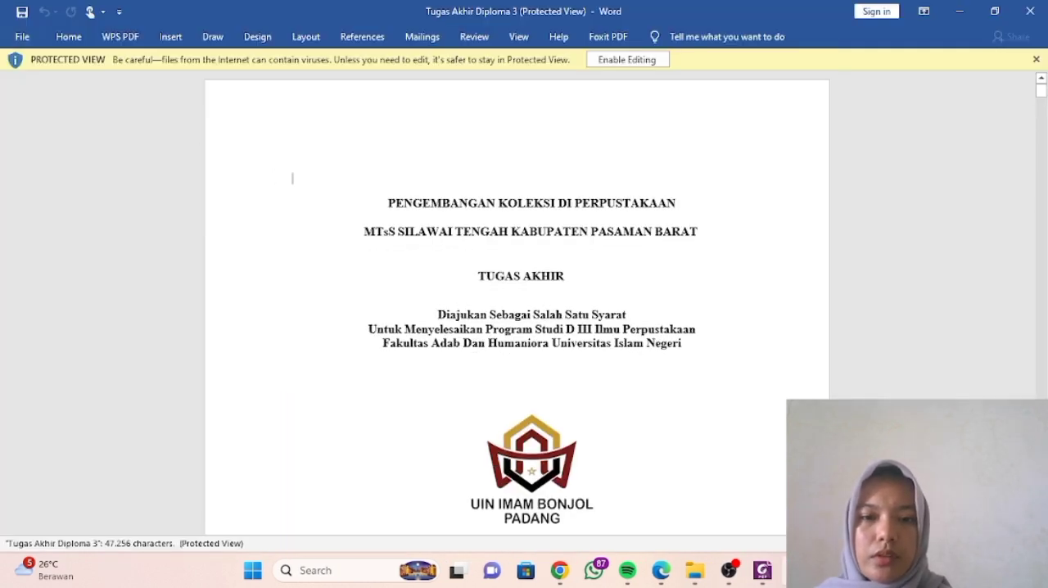
scroll(292, 176, "down", 5)
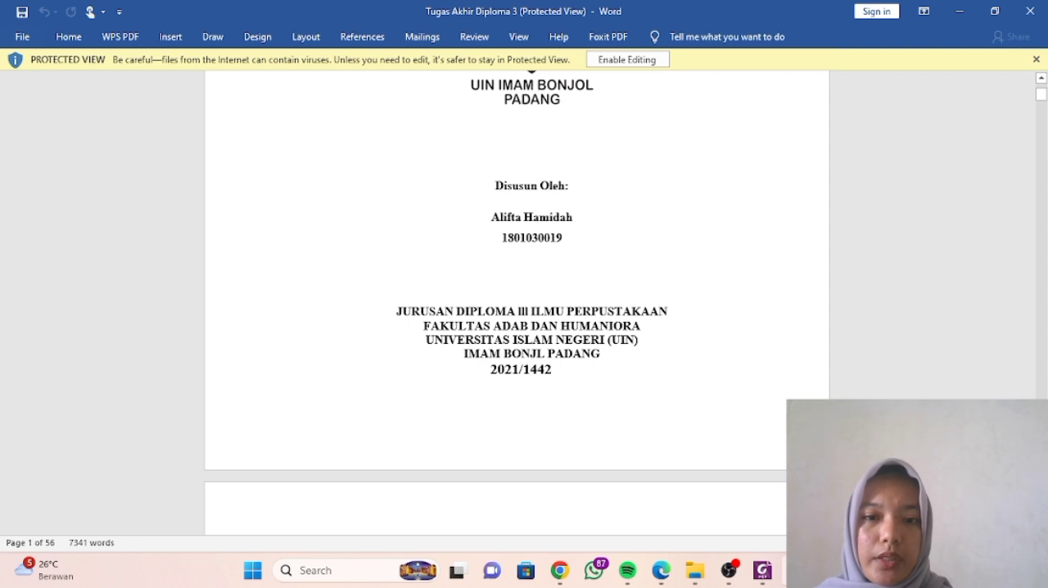
left_click_drag(502, 238, 563, 237)
key("ctrl+c")
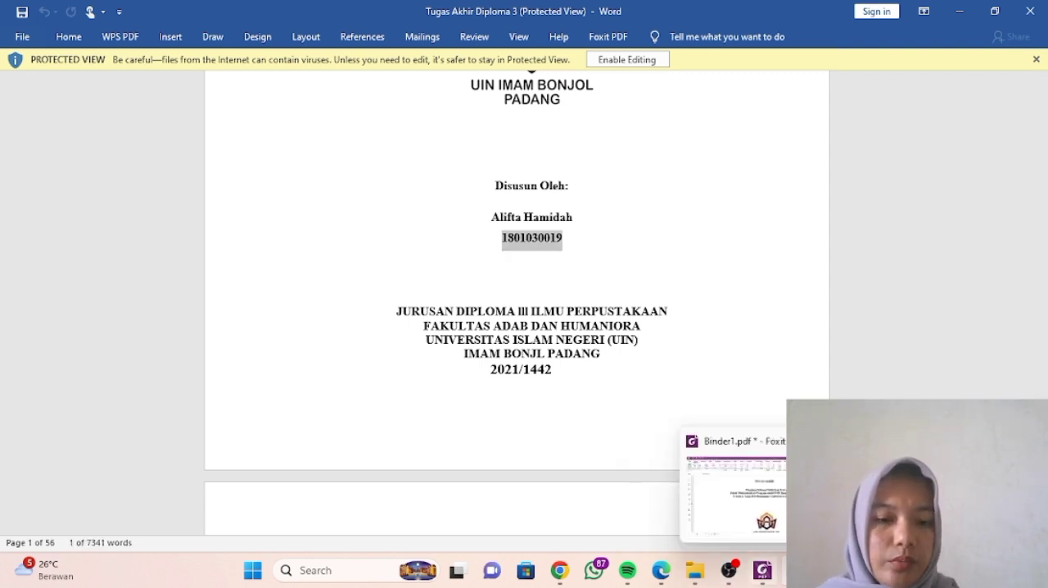
- Switch back to Foxit PDF Editor and replace the combined PDF's file name with the copied student number
left_click(762, 570)
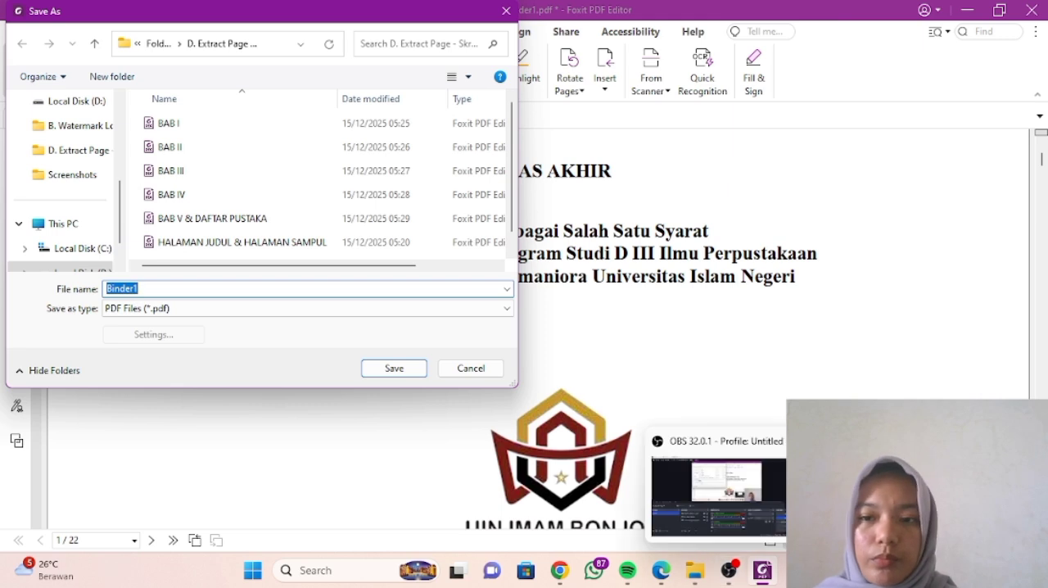
left_click(139, 288)
key("BackSpace")
key("BackSpace")
key("BackSpace")
key("BackSpace")
key("BackSpace")
key("BackSpace")
key("ctrl+v")
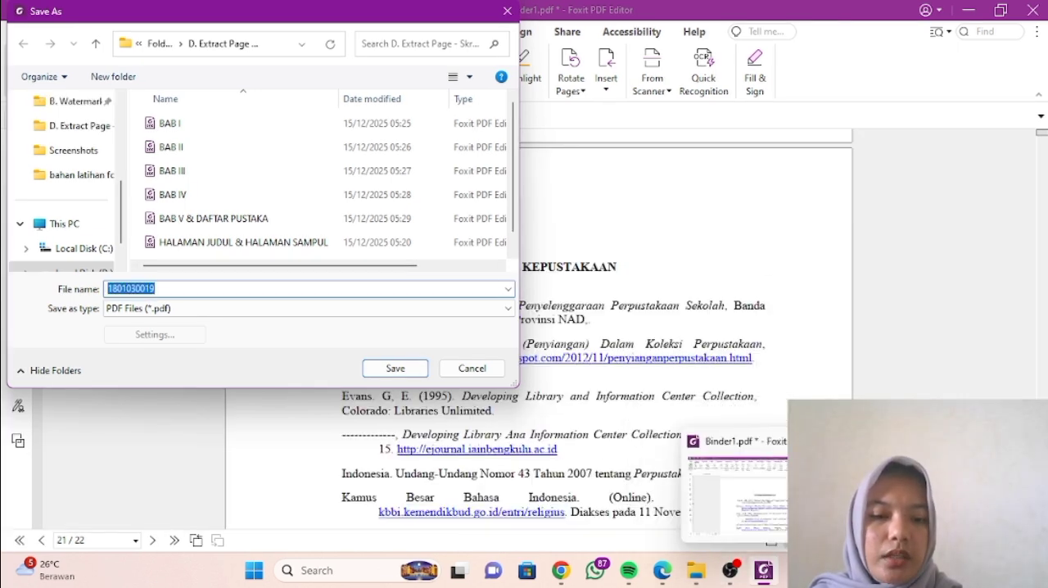
- Copy the suffix _BAB-I_IV-atau-V_DAFTAR-PUSTAKA from the repository page in Chrome and append it to the file name in Foxit PDF Editor
mouse_move(730, 571)
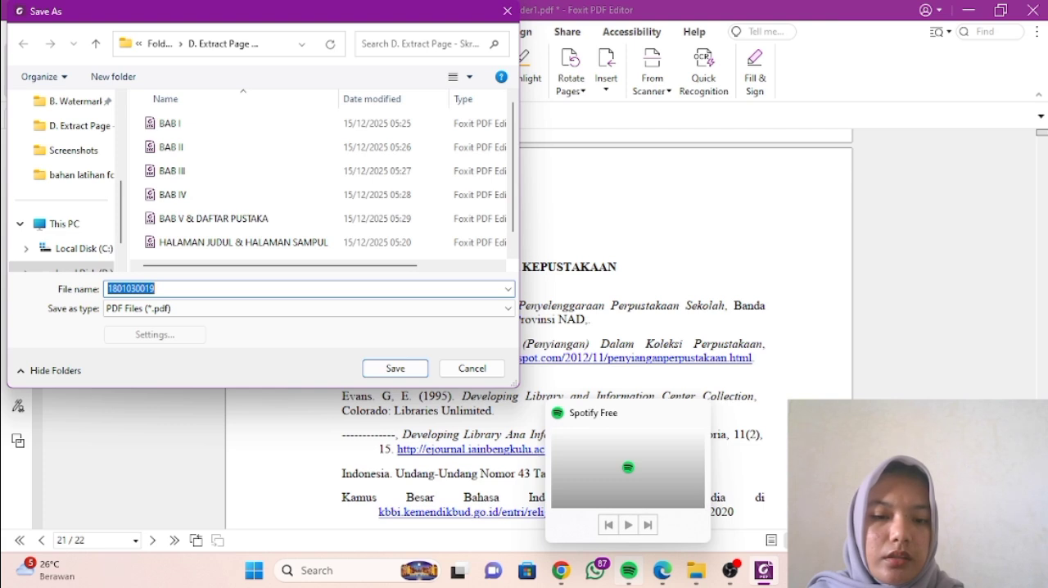
left_click(561, 571)
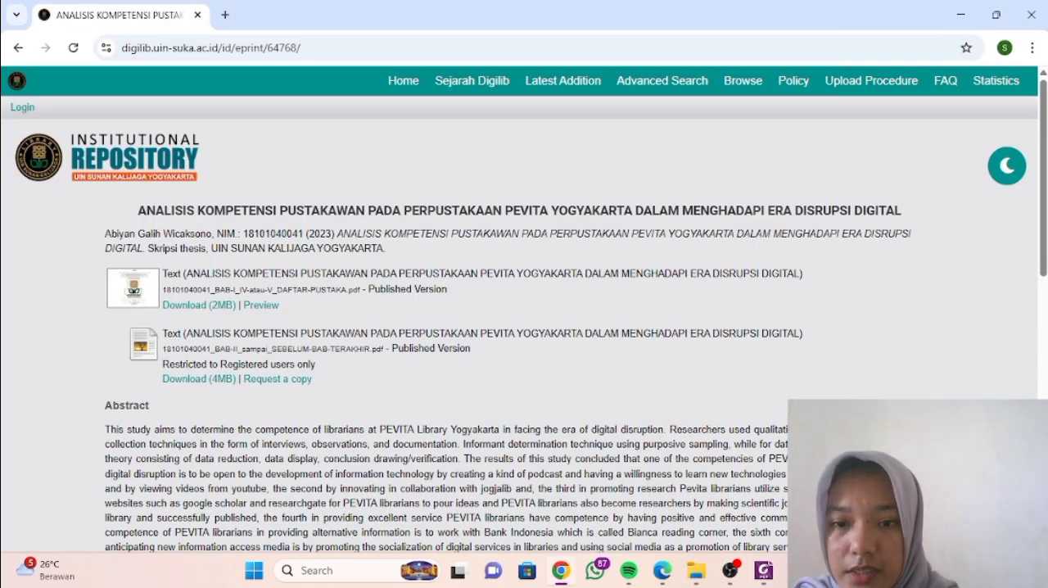
left_click_drag(215, 289, 346, 289)
key("ctrl+c")
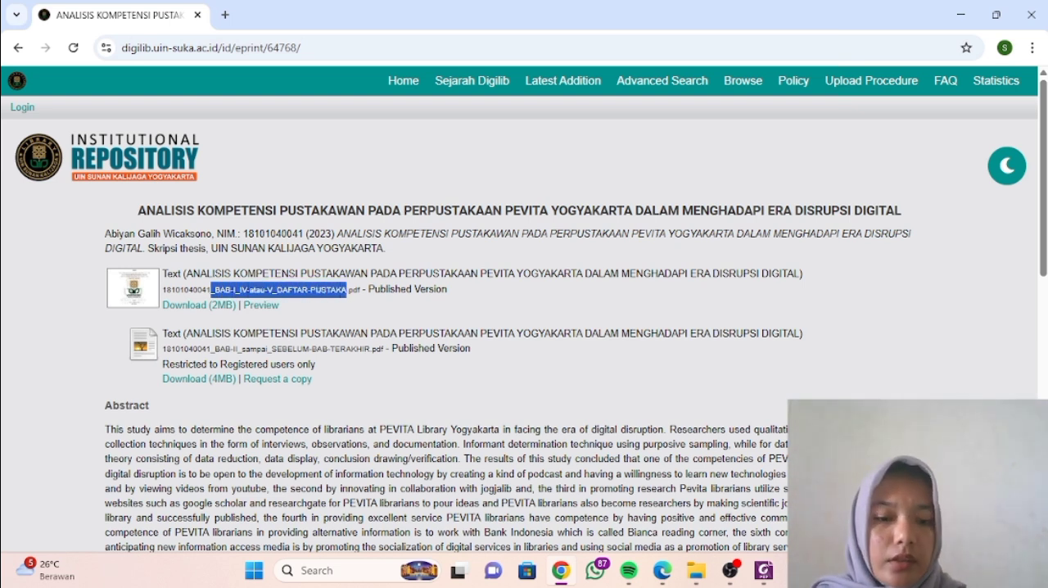
left_click(763, 570)
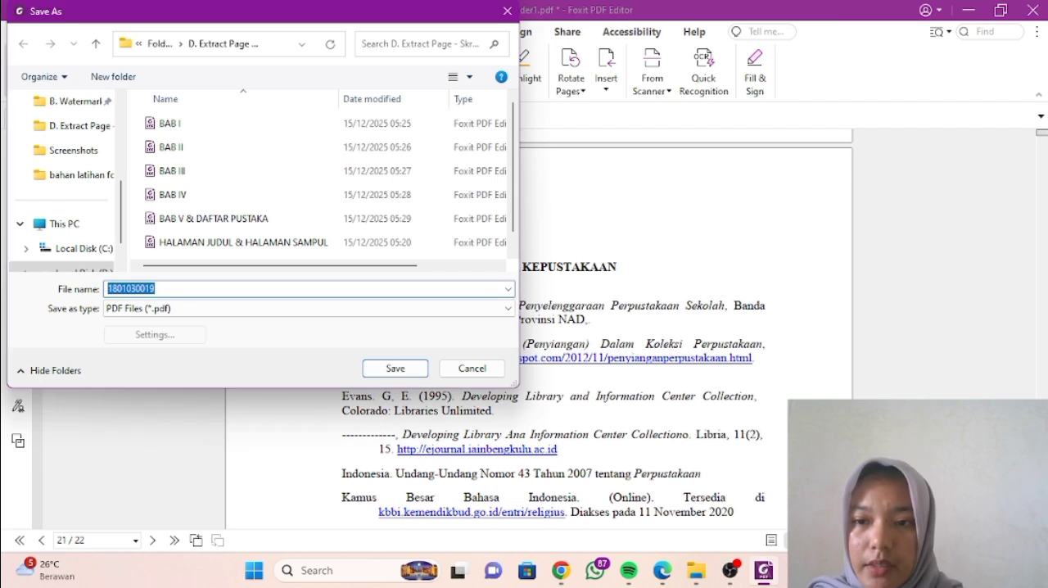
left_click(156, 289)
key("ctrl+v")
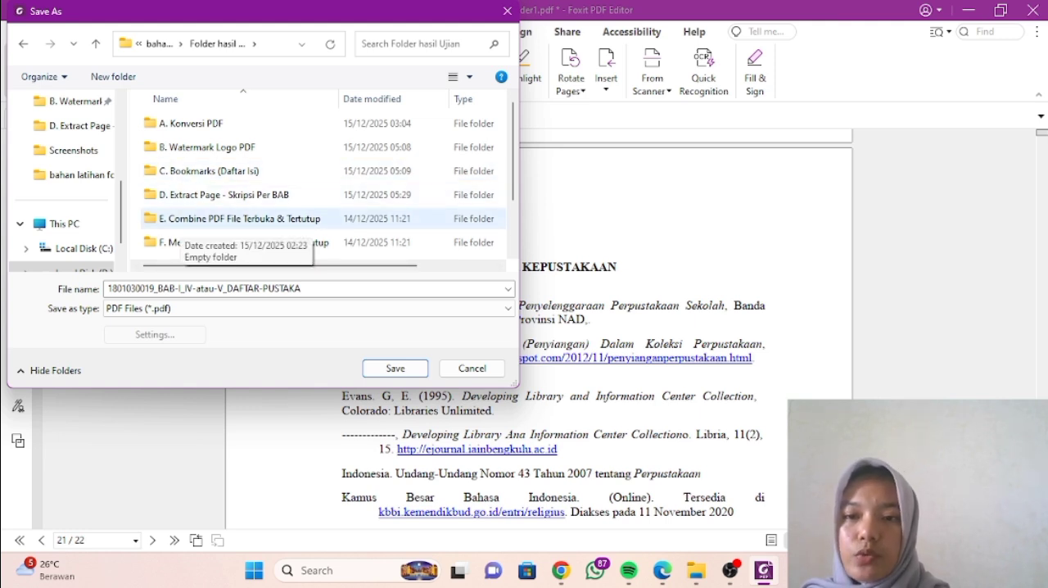
- Save the combined PDF in the E. Combine PDF File Terbuka & Tertutup folder inside Folder hasil Ujian
left_click(182, 221)
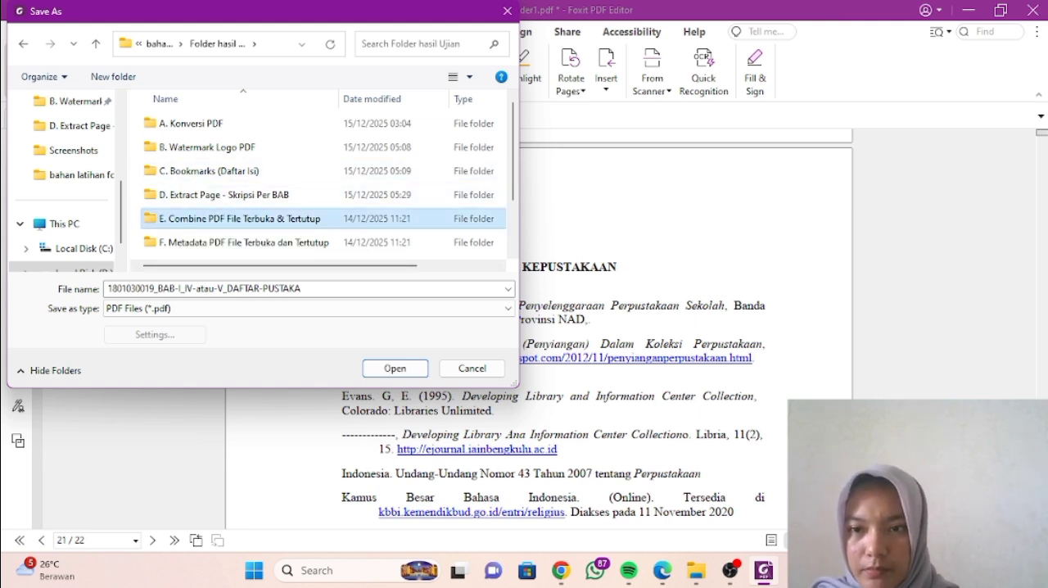
key("F2")
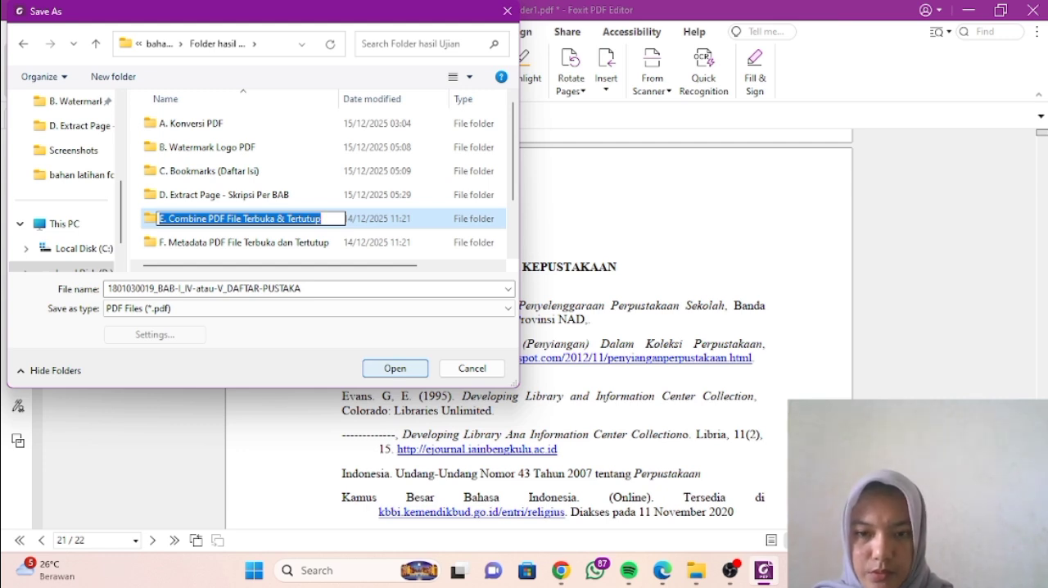
key("Escape")
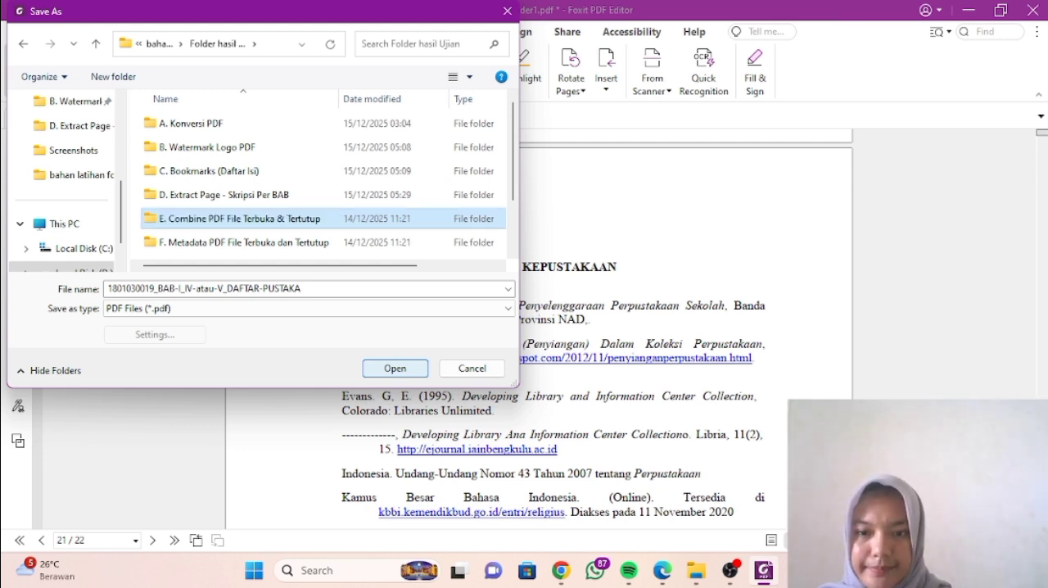
key("Return")
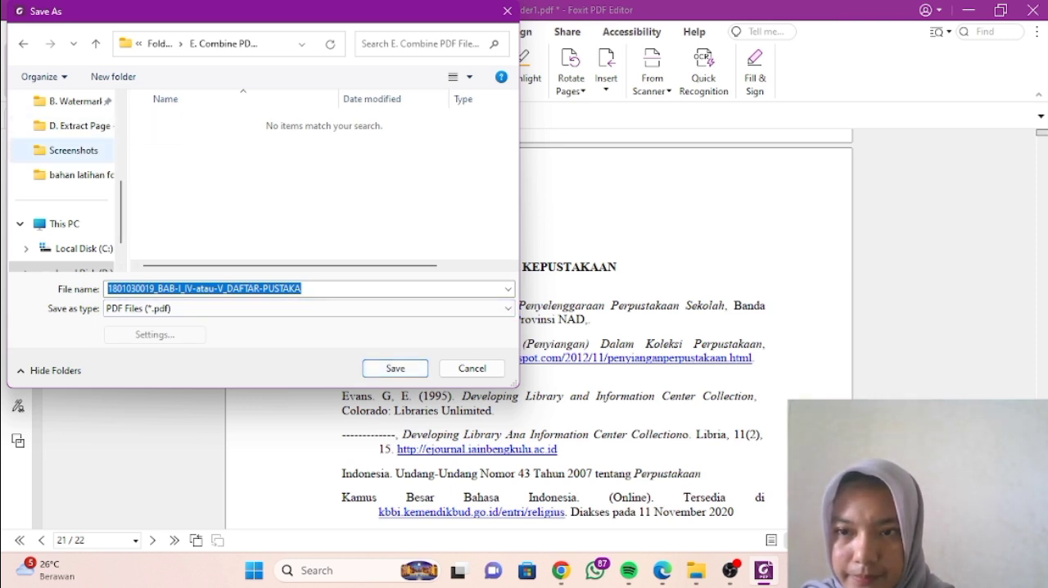
left_click(73, 176)
left_click(181, 136)
double_click(181, 137)
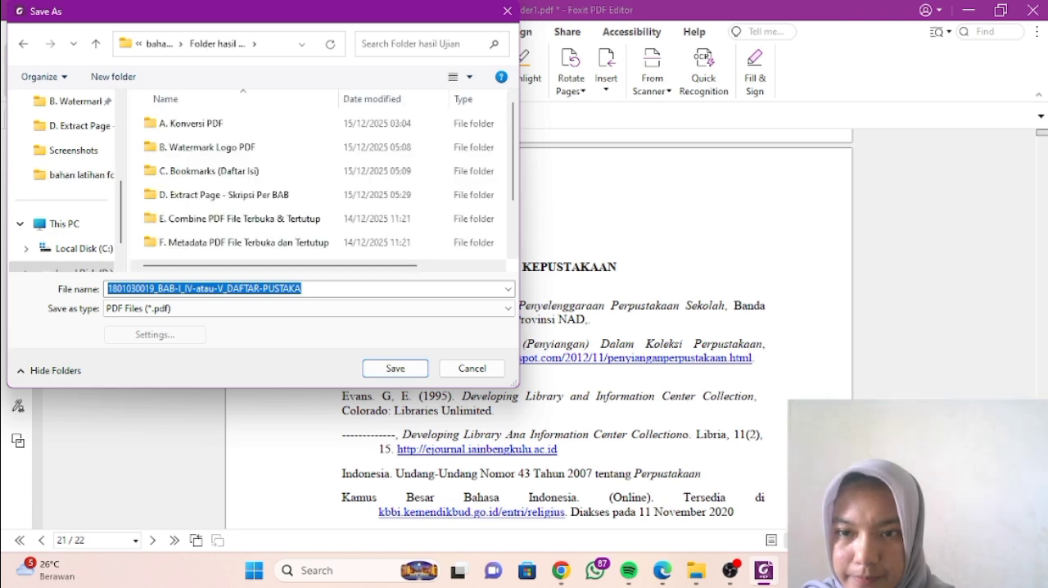
left_click(240, 218)
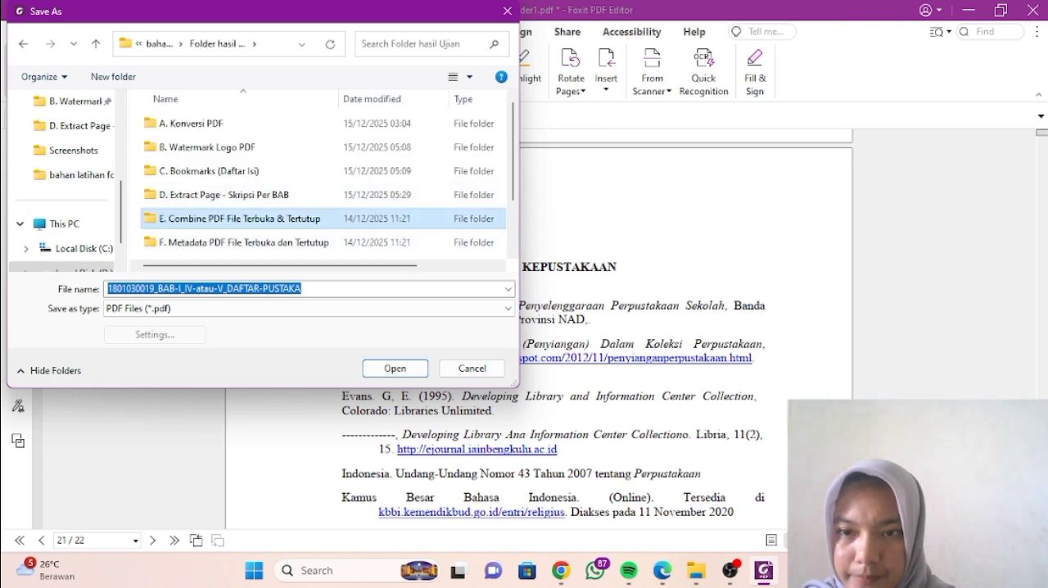
left_click(395, 369)
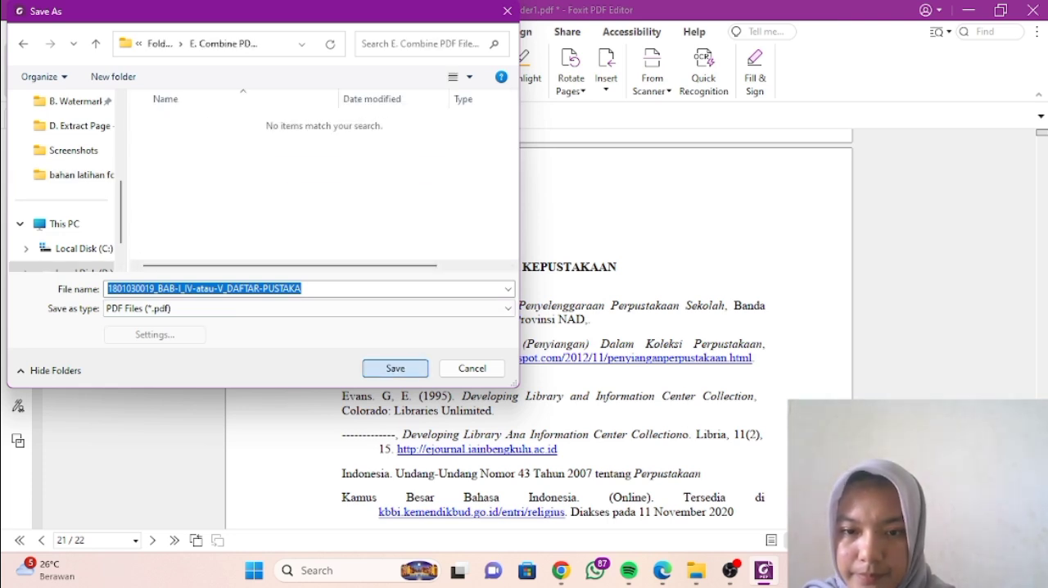
left_click(395, 368)
- Look back through the last pages of the saved combined PDF and close it
scroll(538, 328, "up", 20)
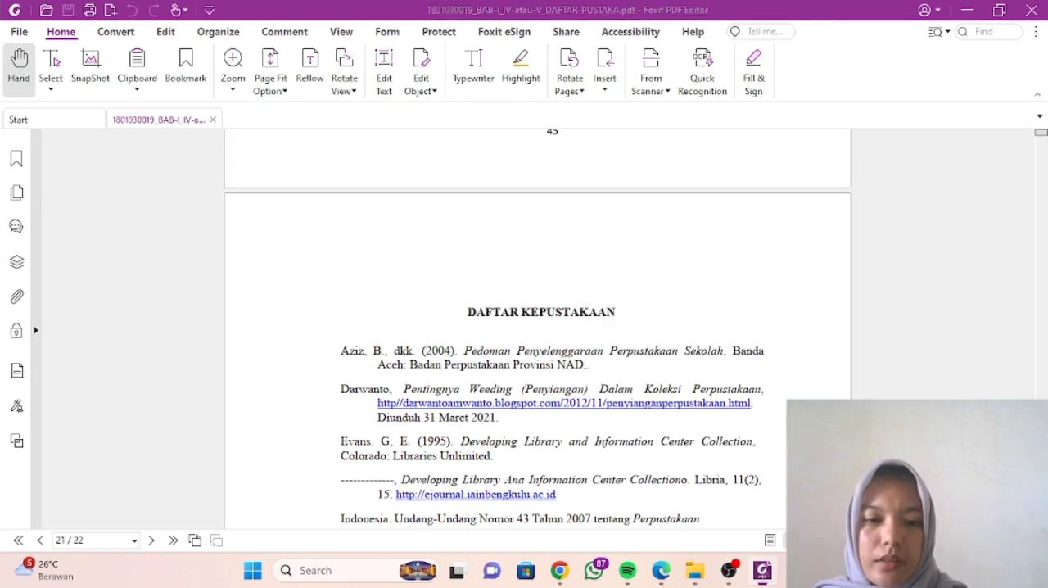
scroll(538, 327, "up", 8)
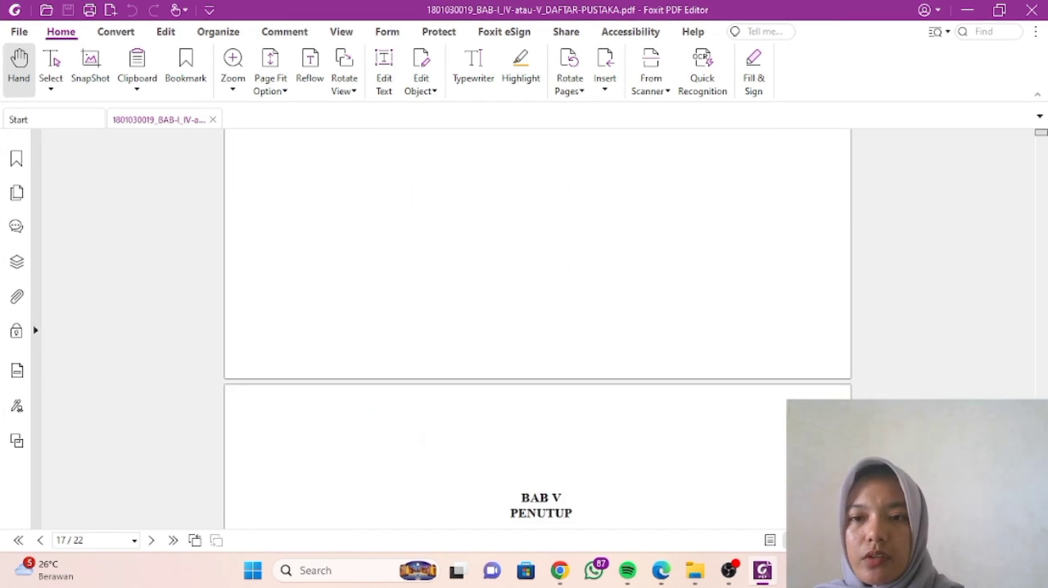
left_click(212, 119)
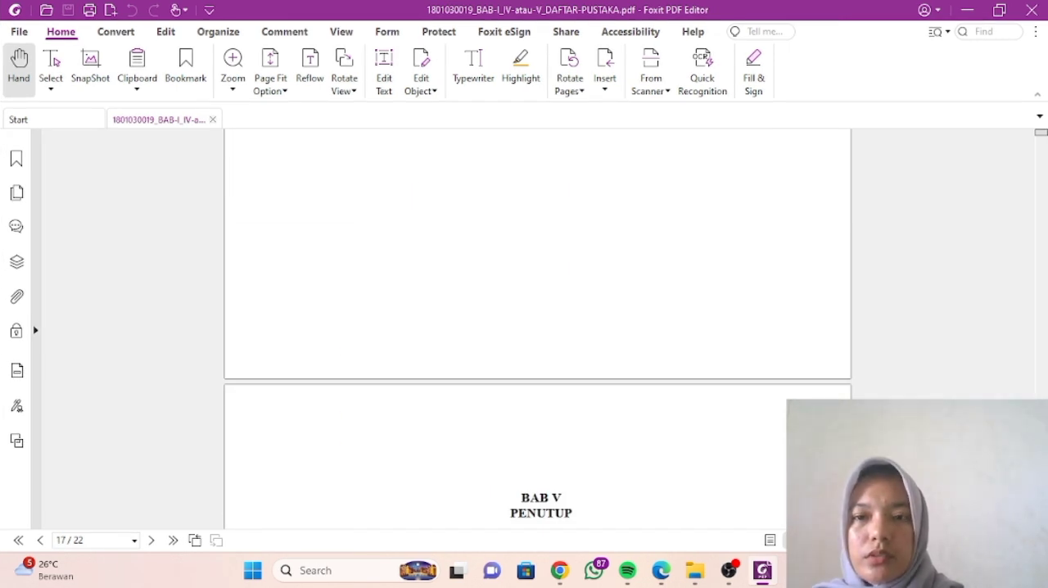
- Switch to File Explorer and open the D. Extract Page - Skripsi Per BAB folder inside Folder hasil Ujian
left_click(695, 570)
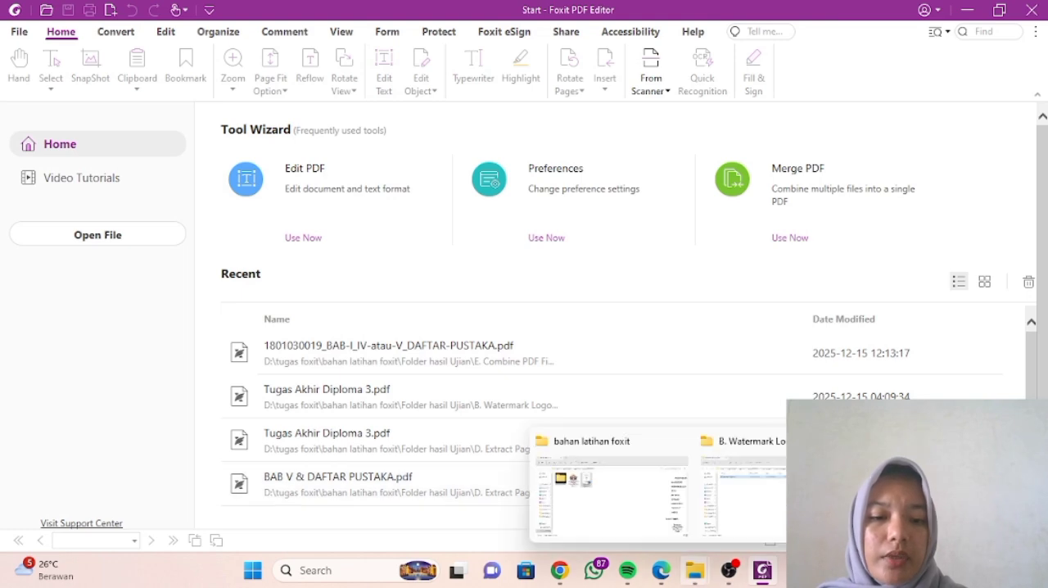
left_click(679, 496)
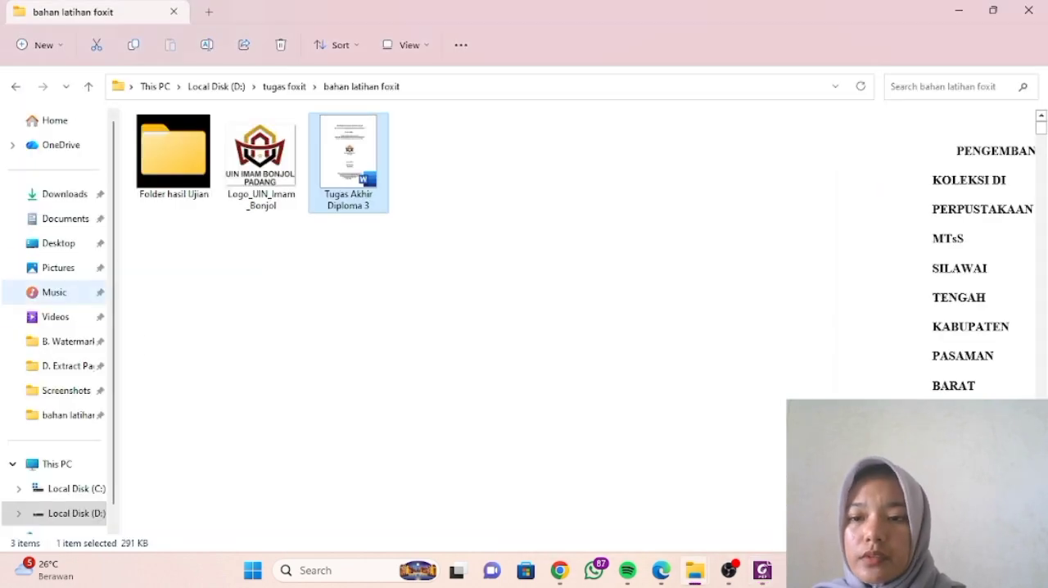
left_click(18, 366)
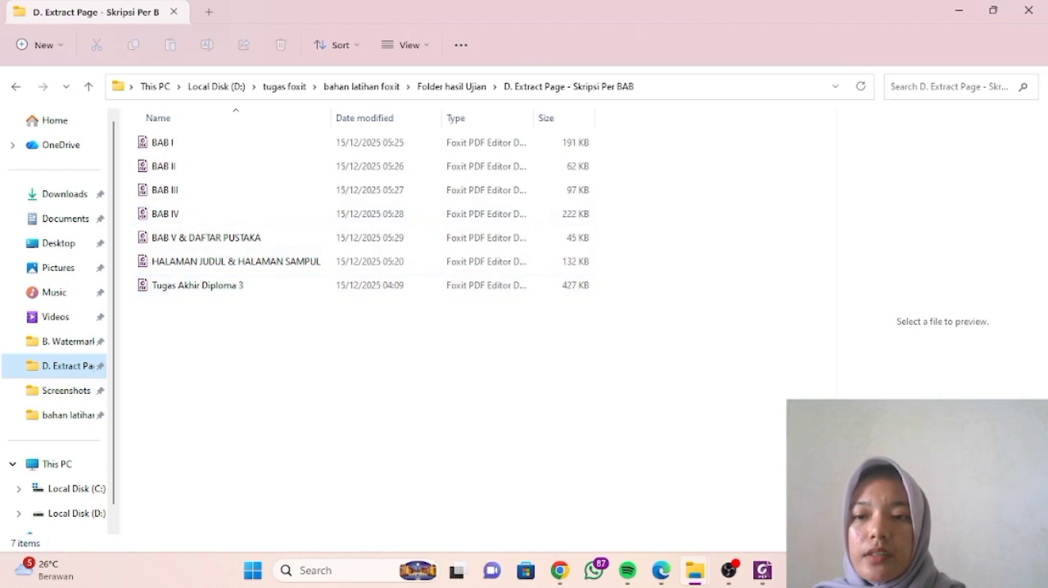
left_click(67, 414)
double_click(171, 152)
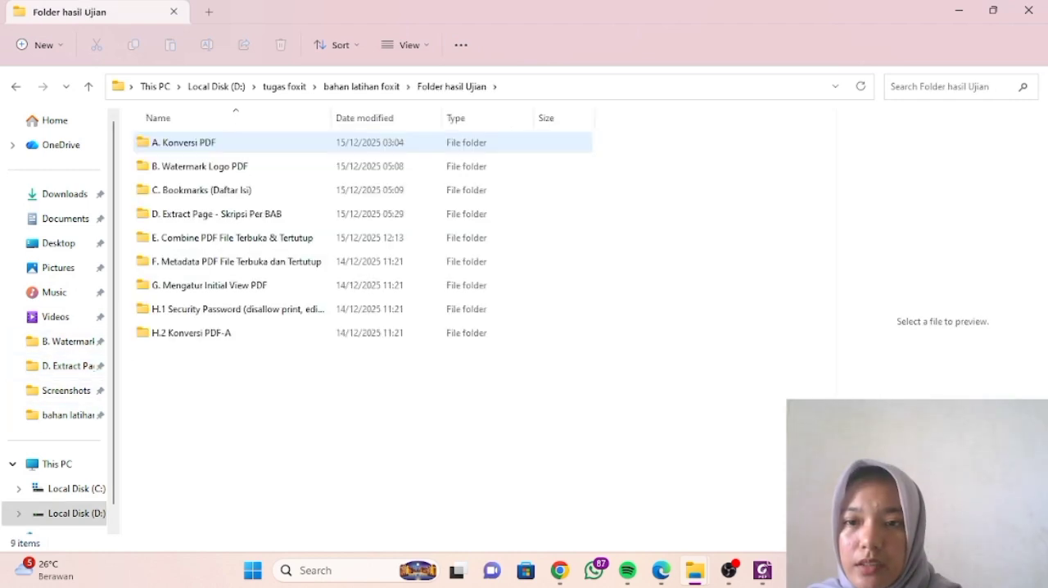
double_click(217, 214)
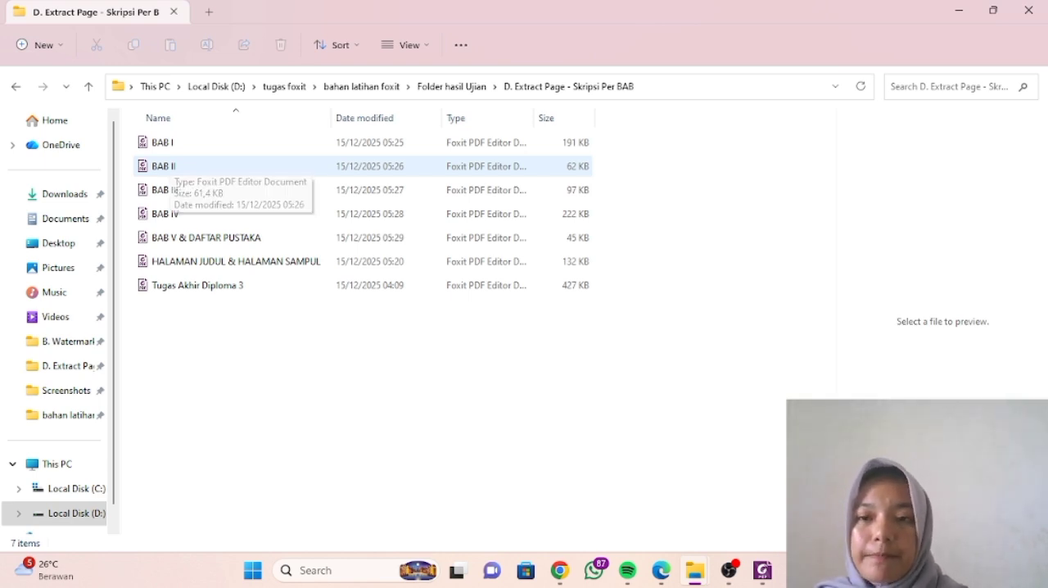
- Combine the BAB II, BAB III and BAB IV files into a single PDF in Foxit PDF Editor
left_click(164, 167)
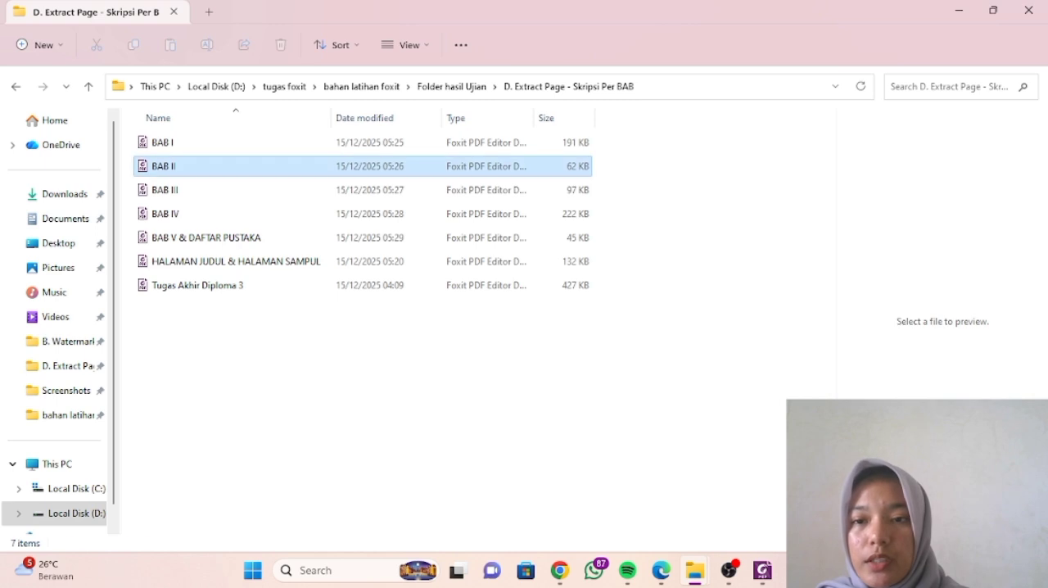
left_click(165, 190)
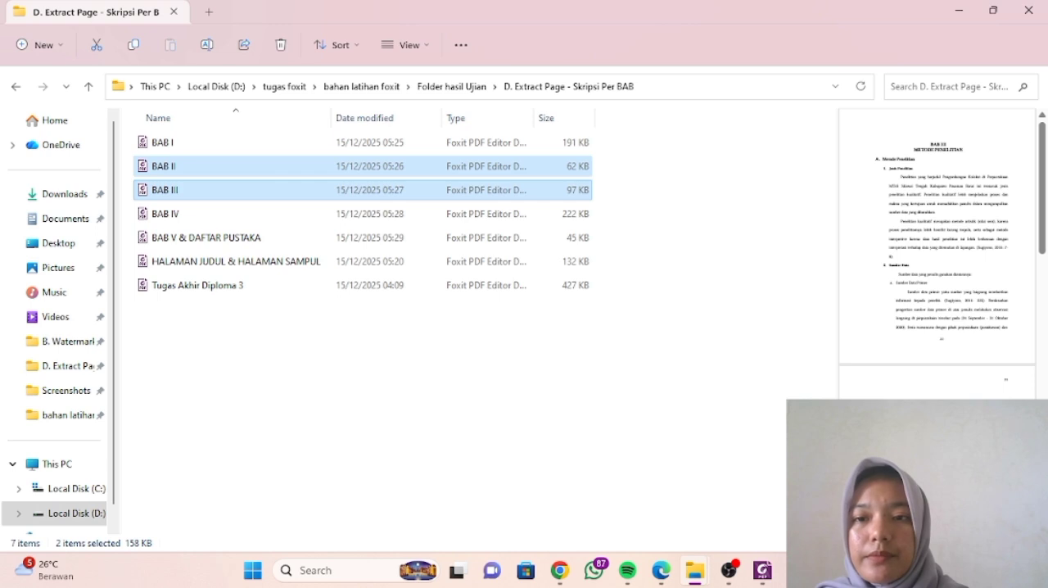
left_click(167, 213, "ctrl")
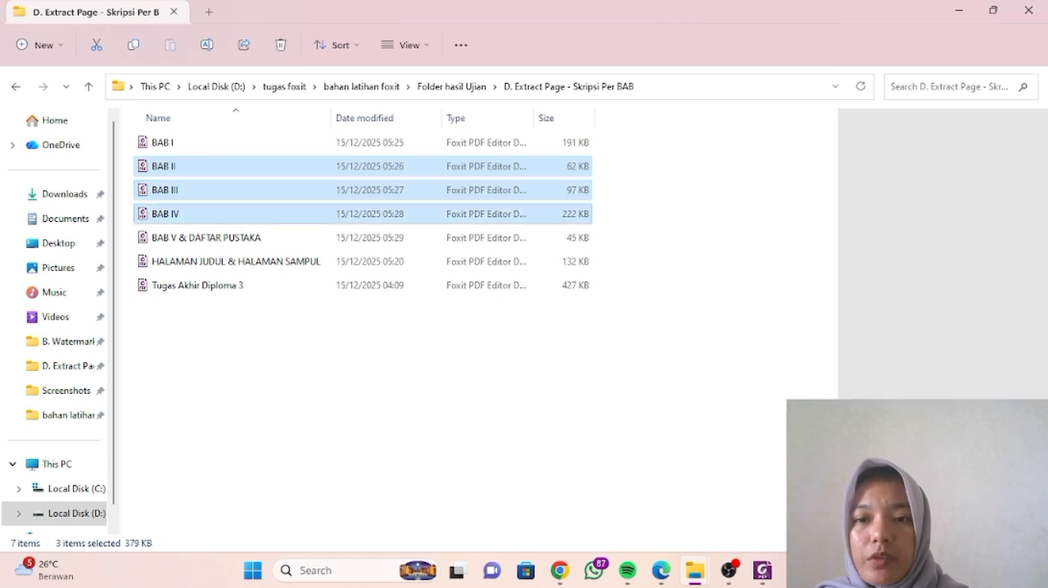
right_click(292, 215)
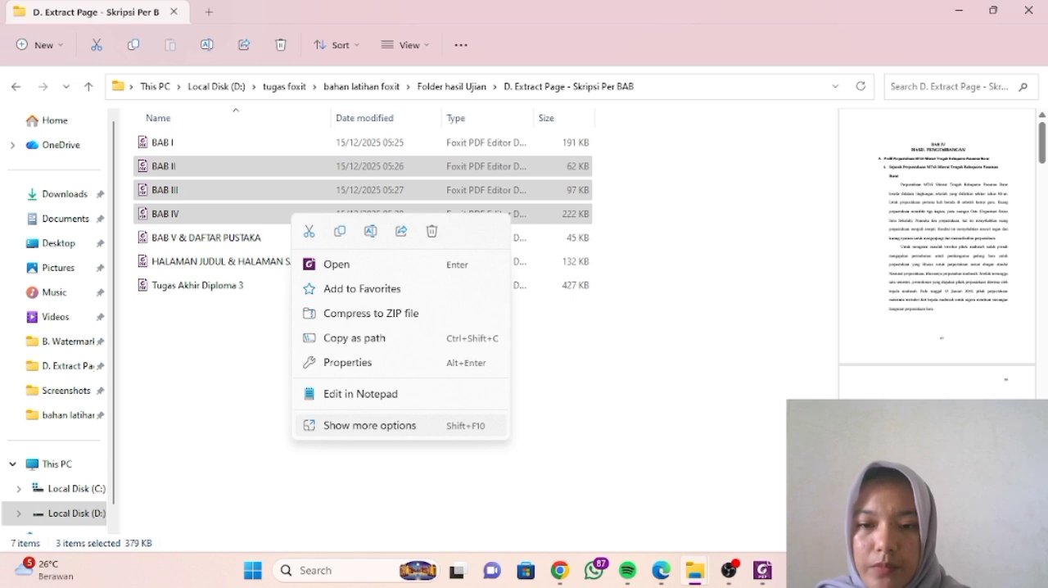
left_click(332, 425)
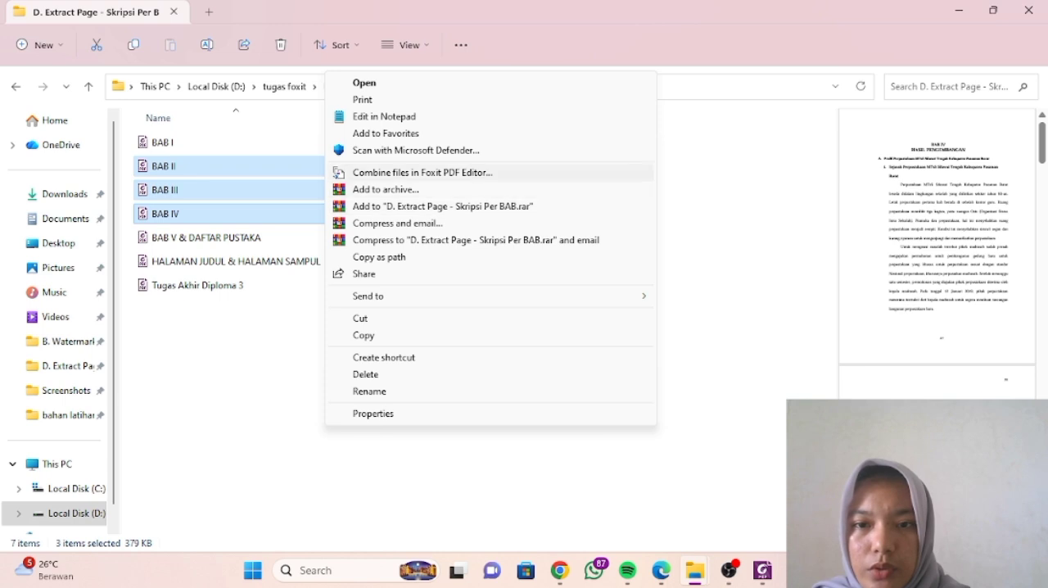
left_click(385, 173)
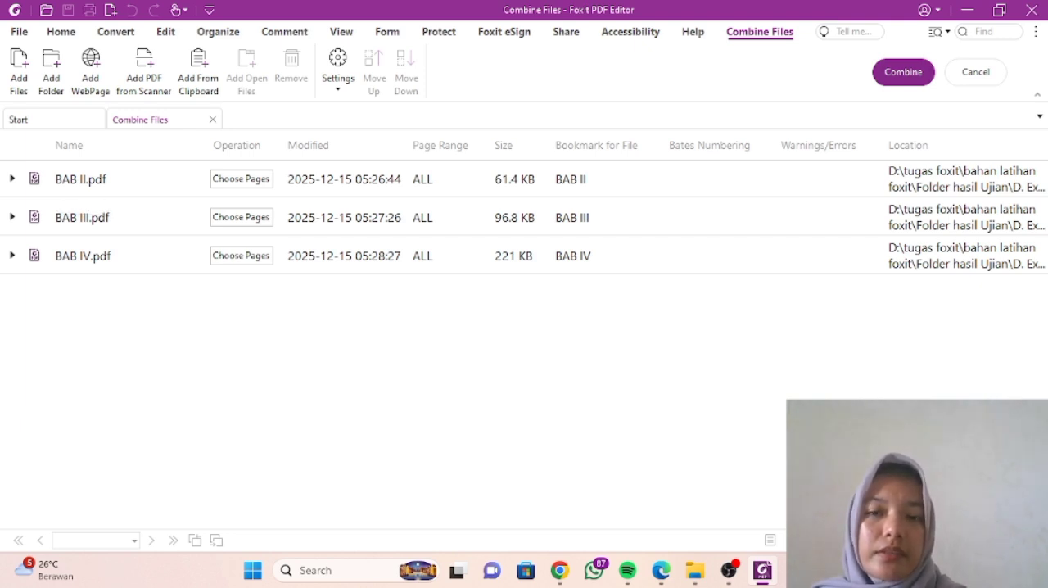
left_click(903, 72)
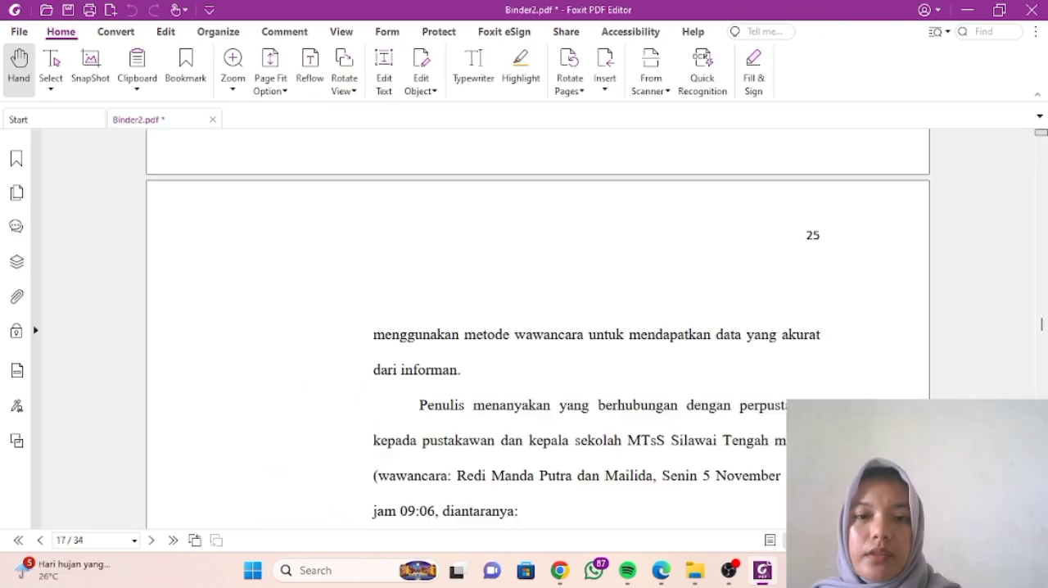
- Start saving the combined PDF and enter the student number from the Tugas Akhir Diploma 3 Word document as its file name
scroll(538, 327, "up", 5)
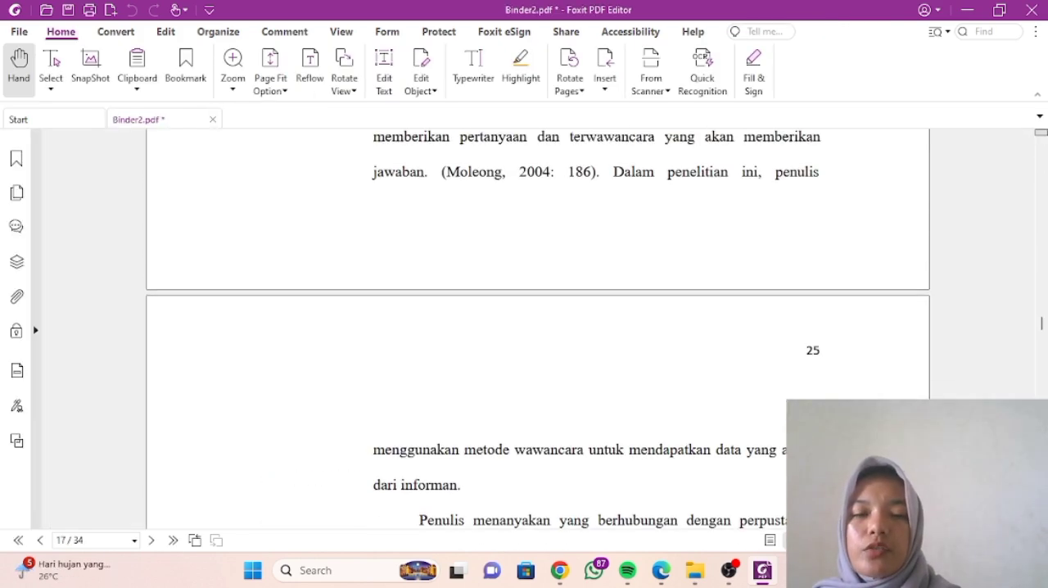
scroll(538, 327, "up", 20)
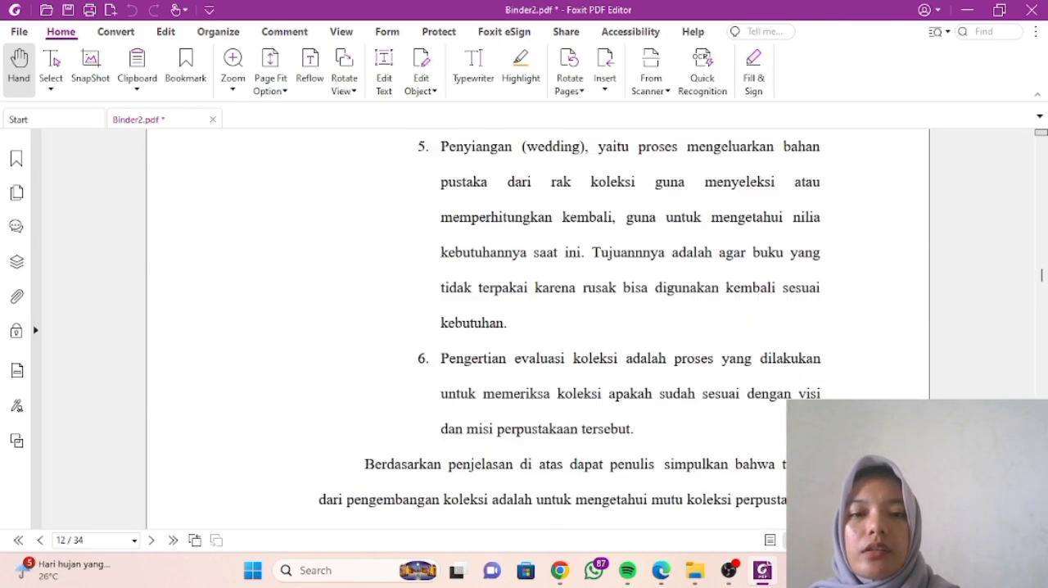
scroll(538, 328, "up", 12)
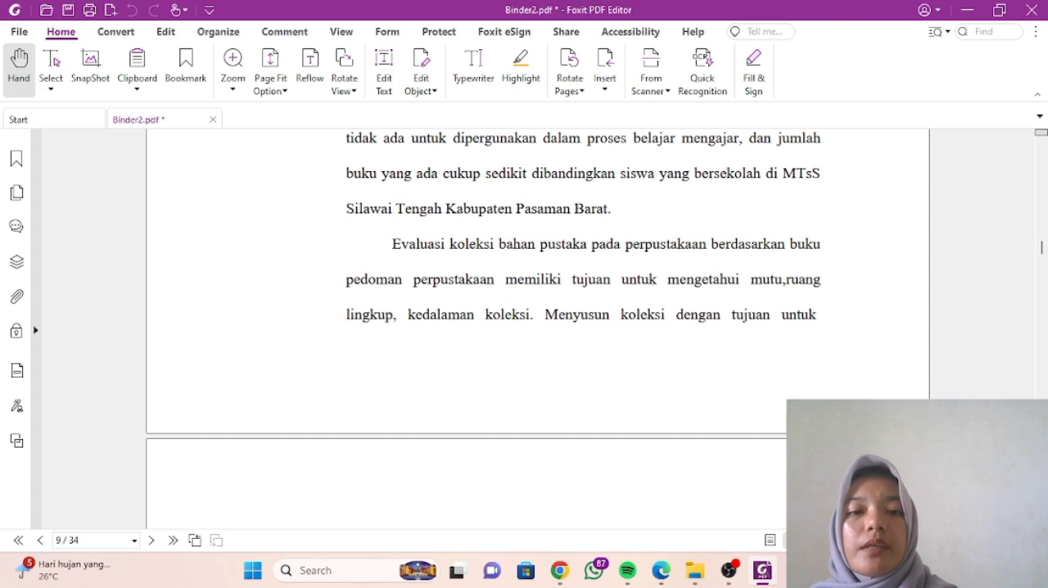
scroll(538, 327, "down", 15)
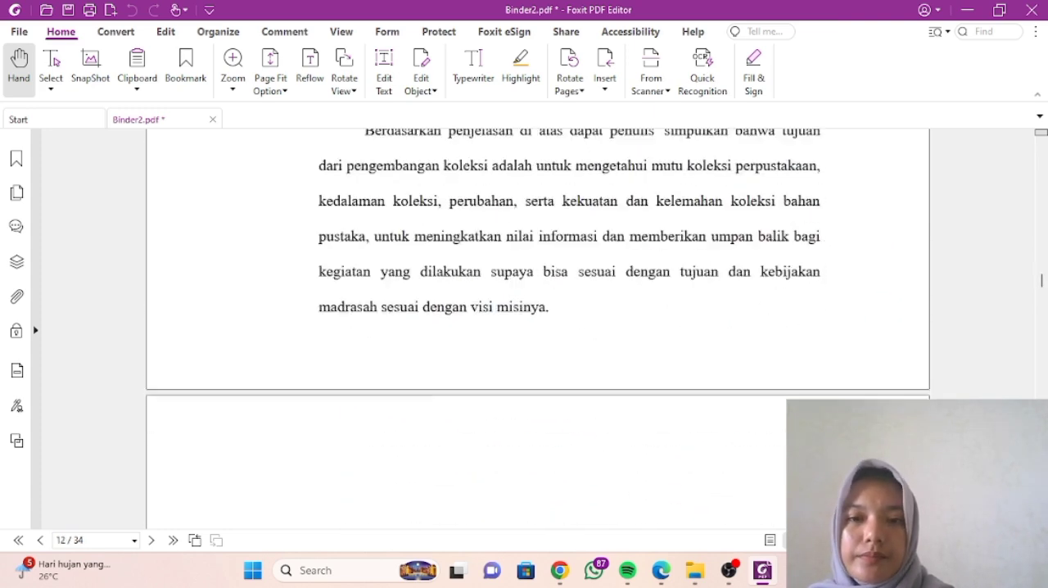
scroll(538, 327, "up", 3)
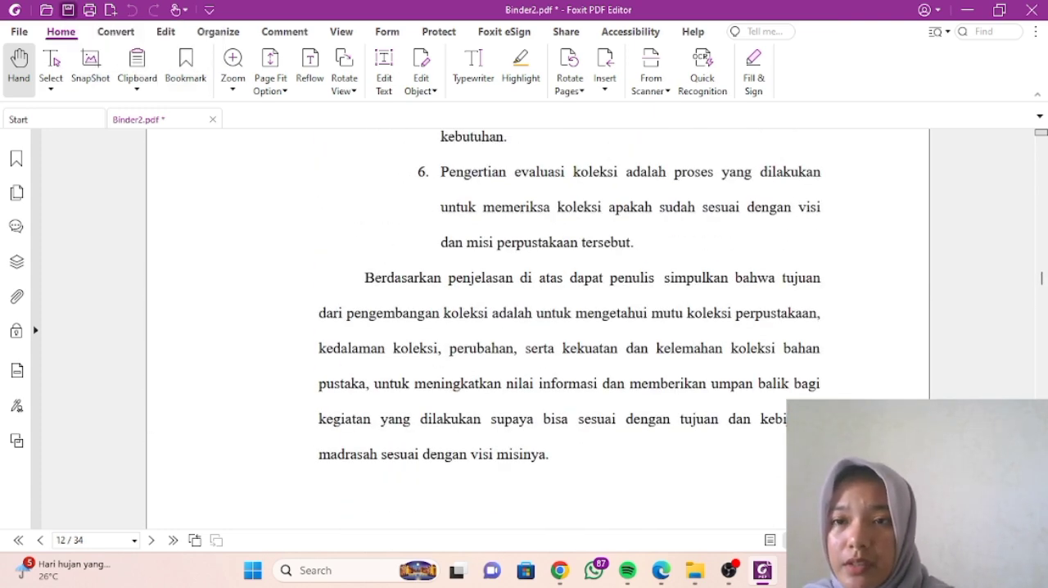
left_click(68, 10)
left_click(148, 288)
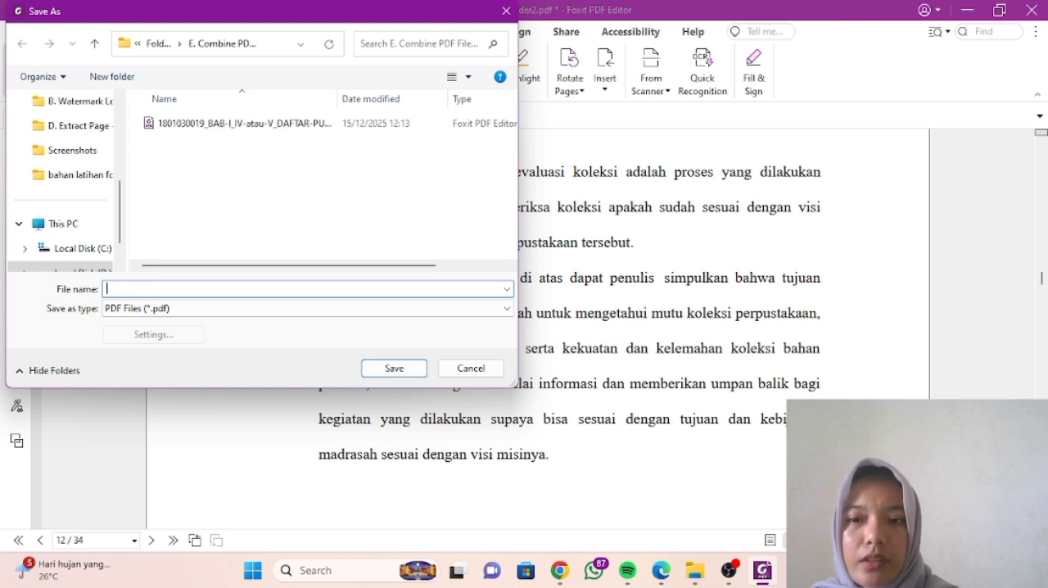
left_click(797, 570)
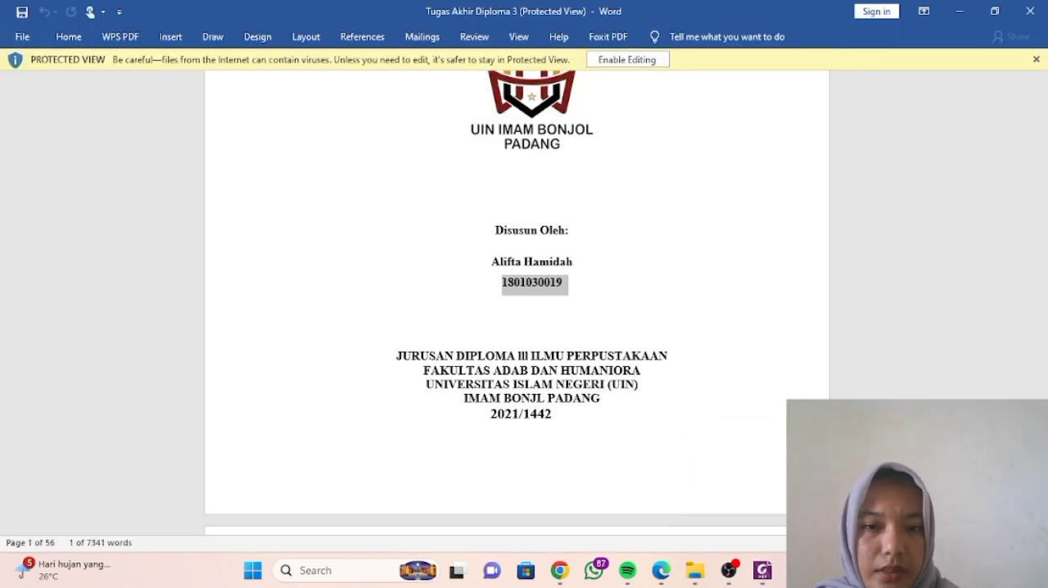
left_click(544, 282)
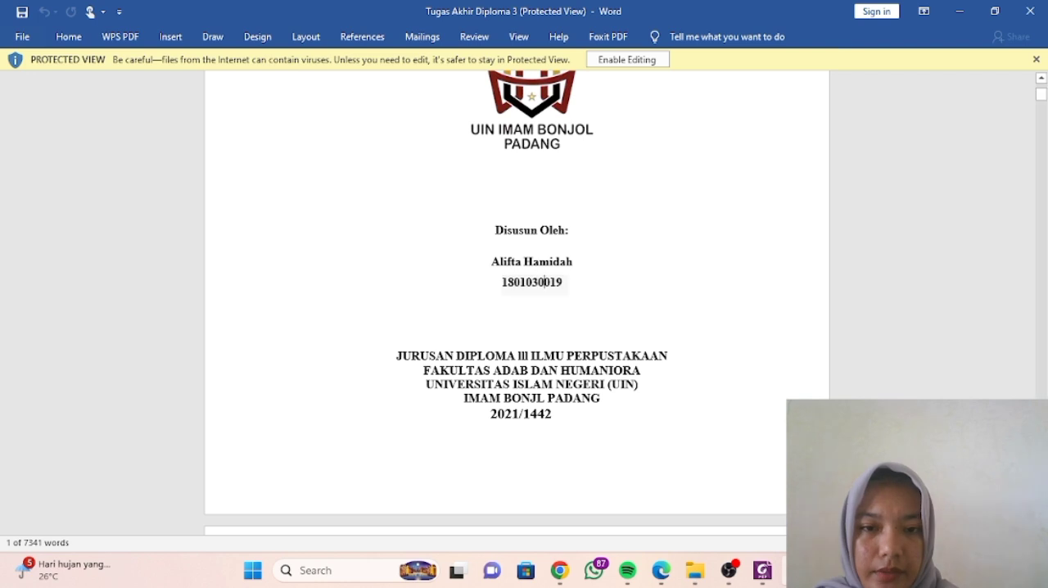
left_click_drag(502, 282, 562, 282)
key("ctrl+c")
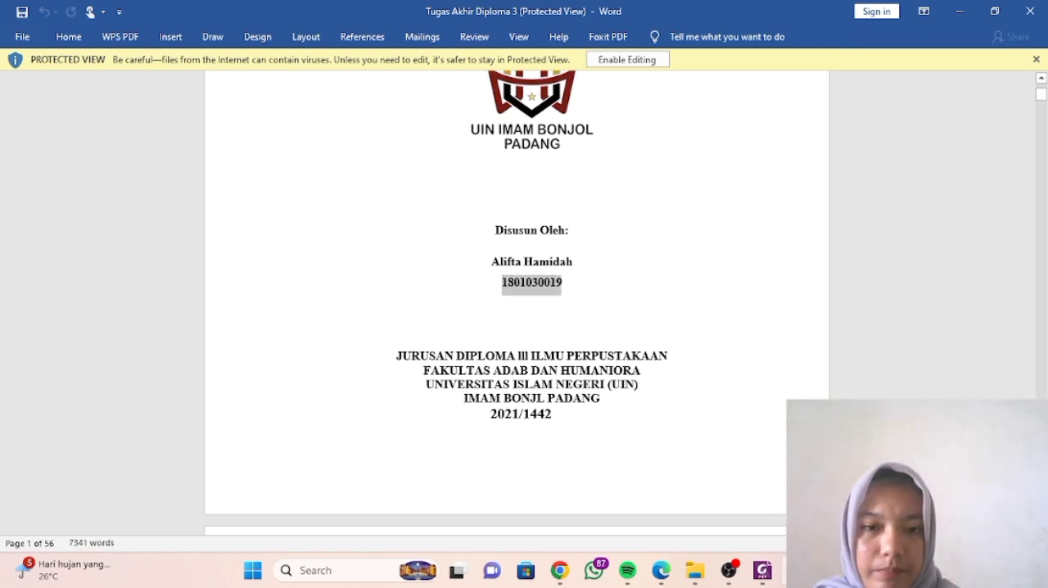
left_click(564, 283)
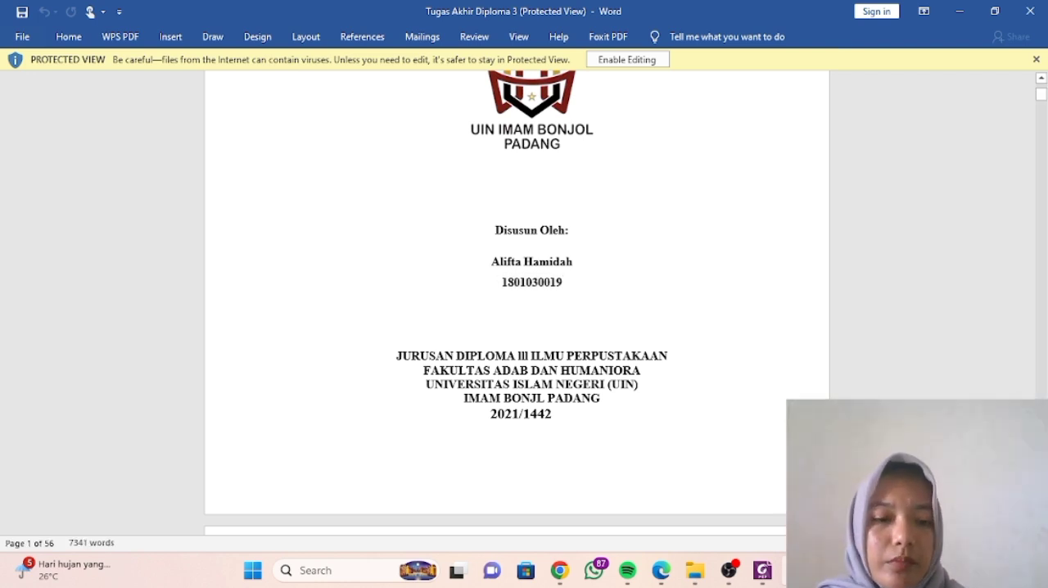
left_click(763, 570)
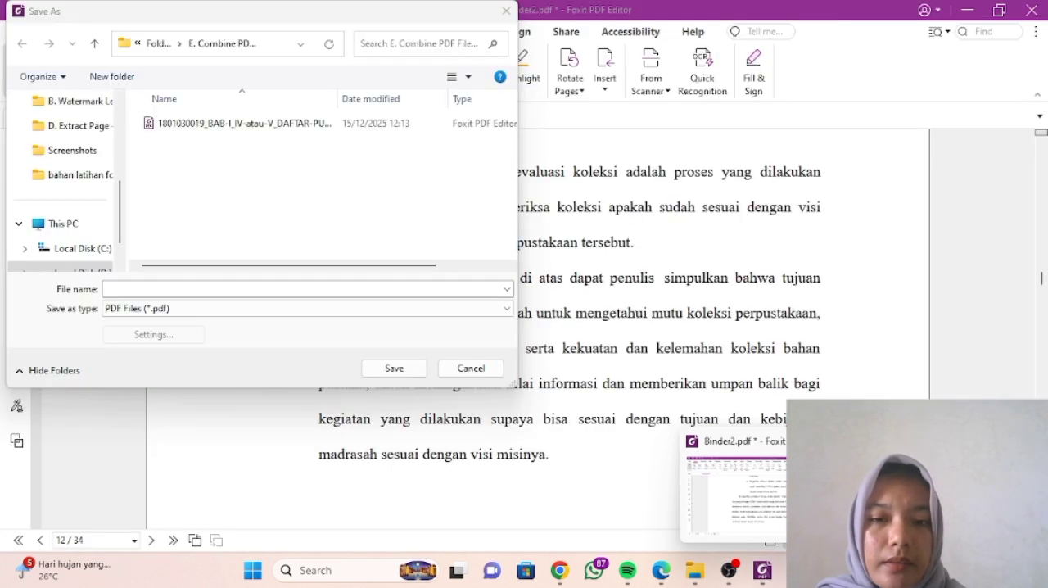
key("ctrl+v")
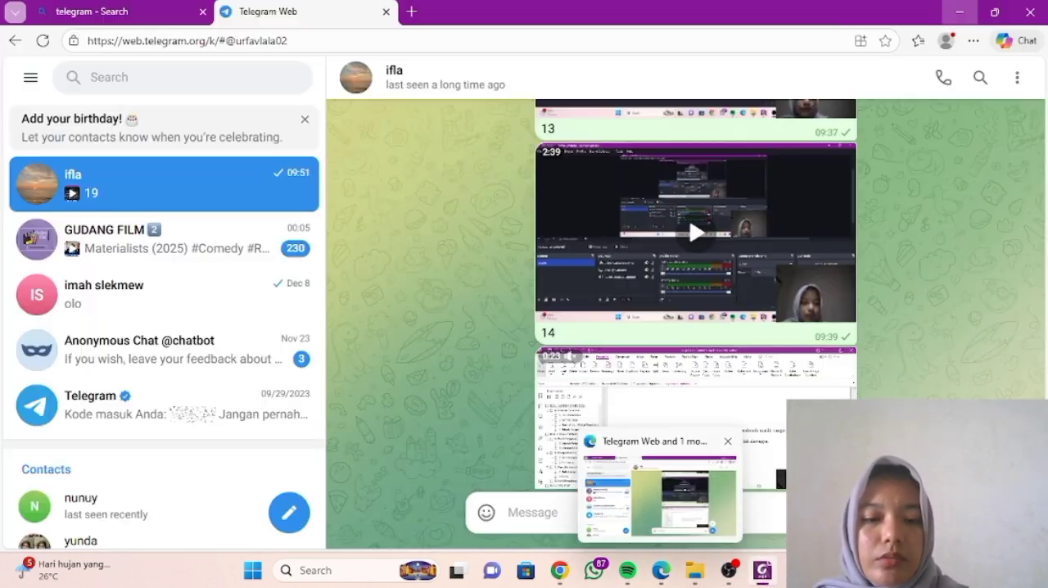
- Append the suffix _BAB-II_sampai_SEBELUM-BAB-TERAKHIR from the repository page in Chrome to the file name, and save the combined PDF in the E. Combine folder
mouse_move(559, 570)
left_click(559, 495)
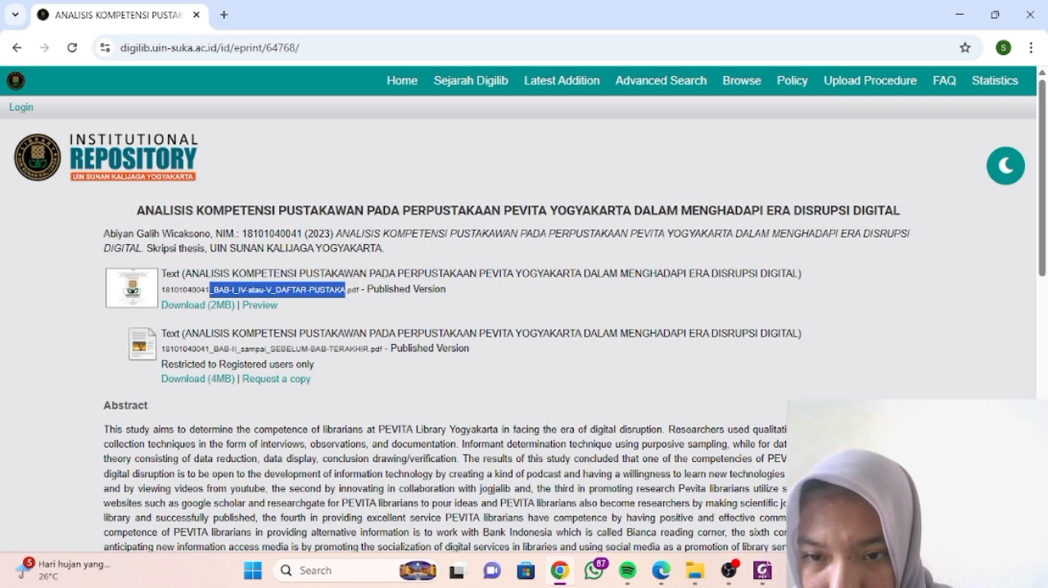
left_click_drag(210, 348, 369, 349)
key("ctrl+c")
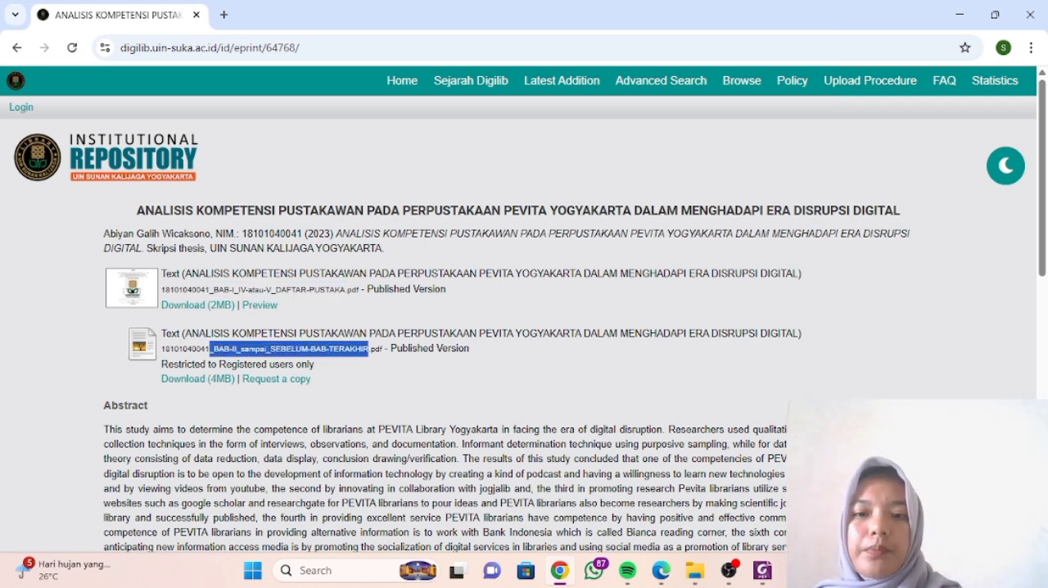
mouse_move(763, 570)
left_click(757, 496)
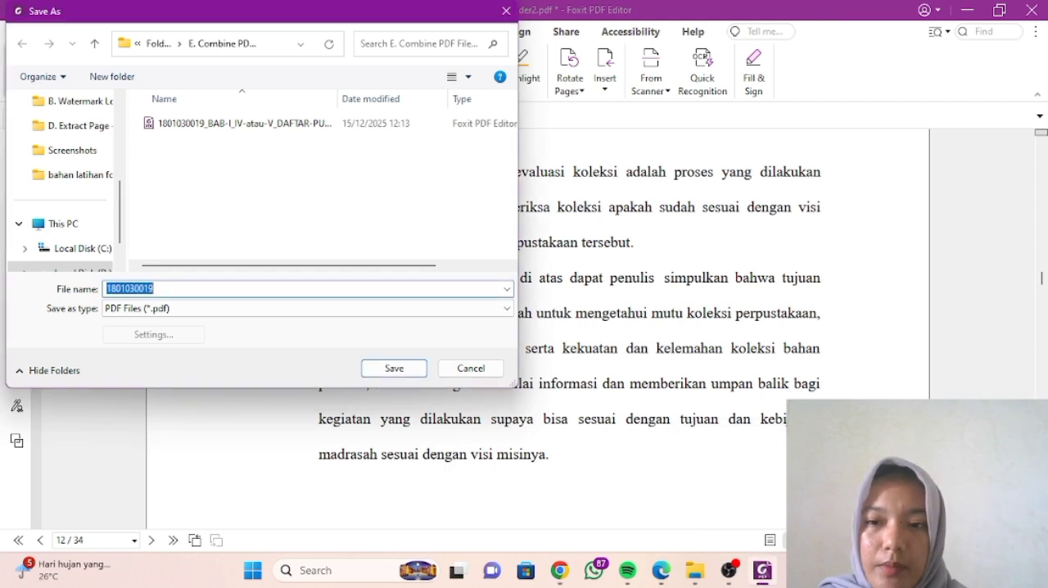
key("End")
key("ctrl+v")
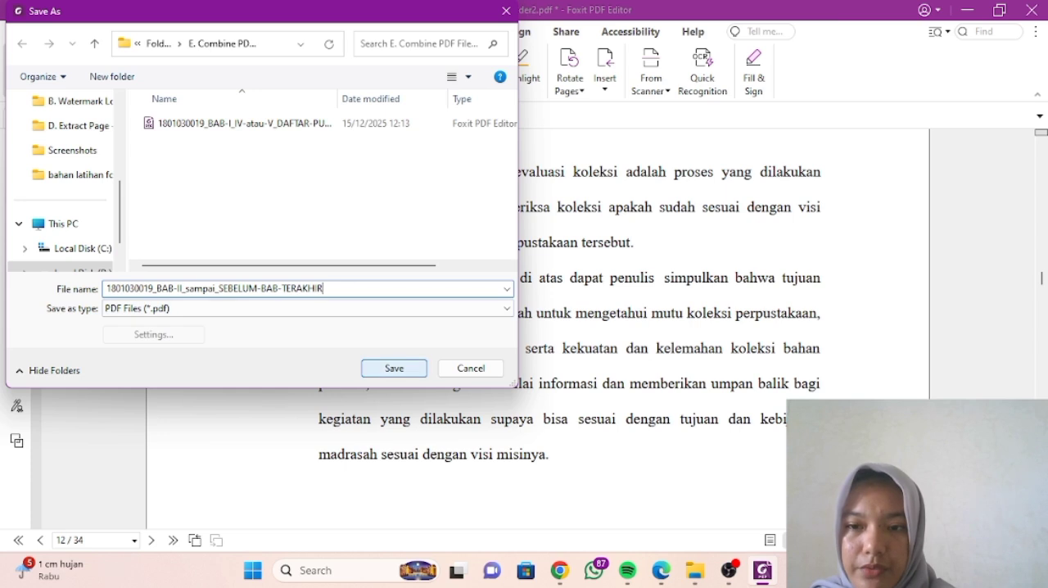
left_click(394, 367)
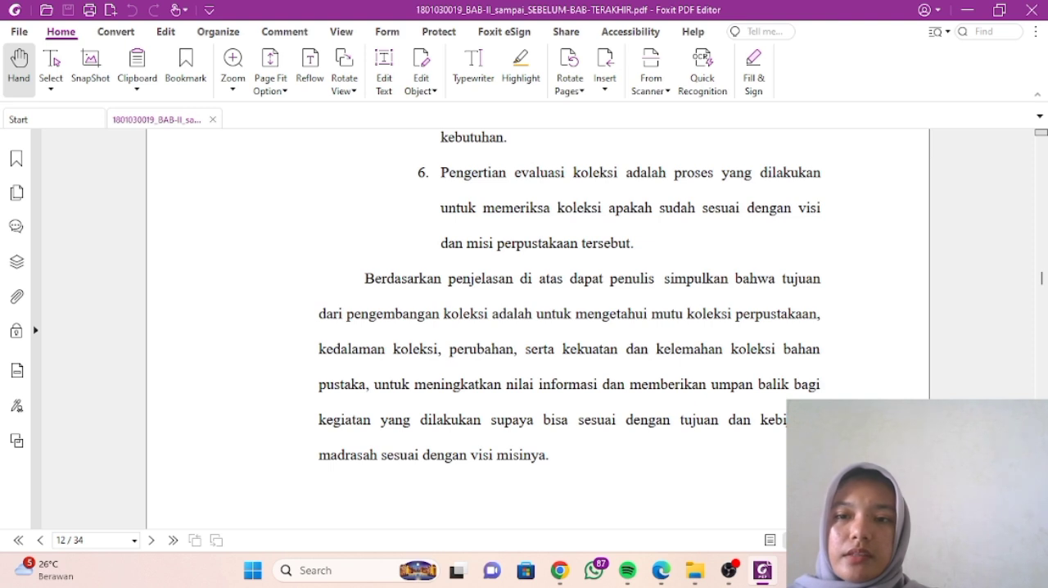
key("ctrl+w")
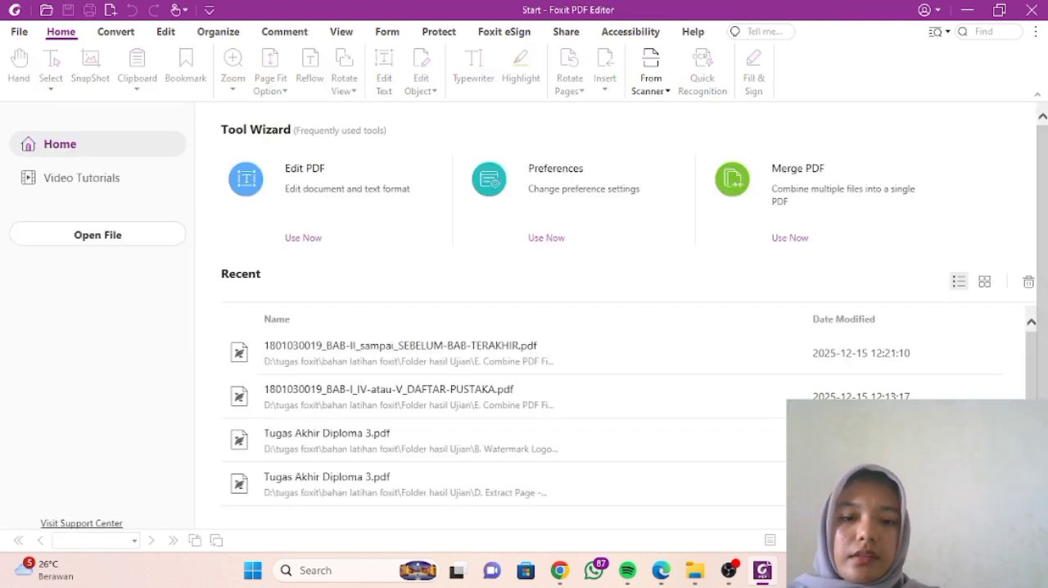
- Switch to File Explorer, check the files in the E. Combine PDF File Terbuka & Tertutup folder, and return to bahan latihan foxit
mouse_move(694, 571)
left_click(610, 488)
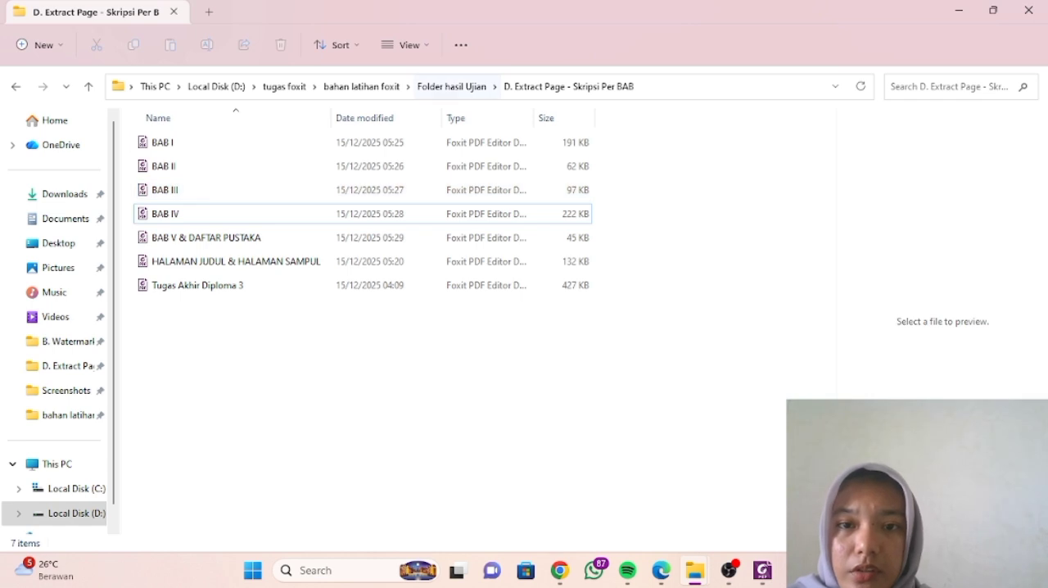
left_click(451, 86)
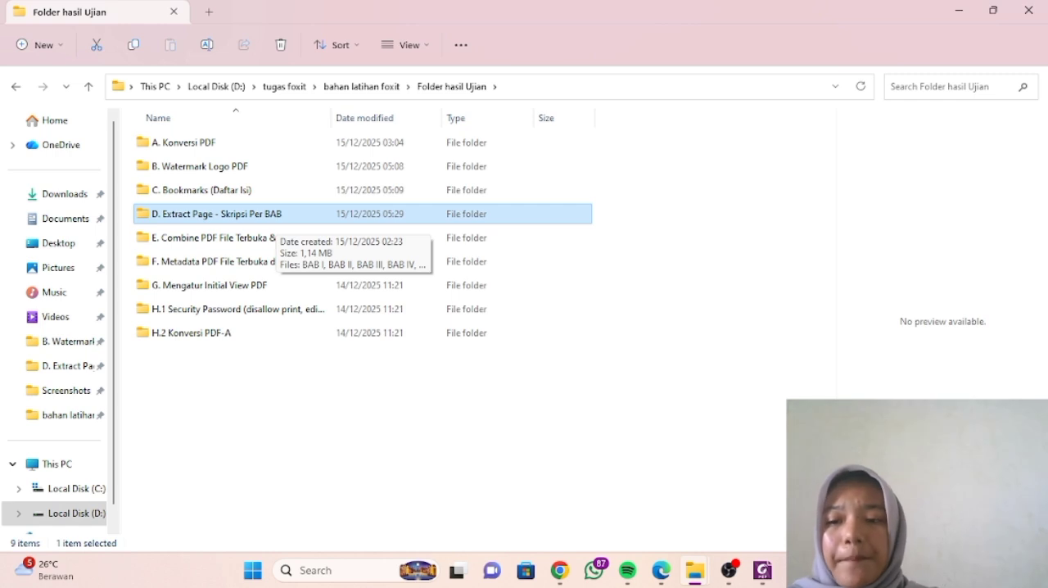
double_click(246, 237)
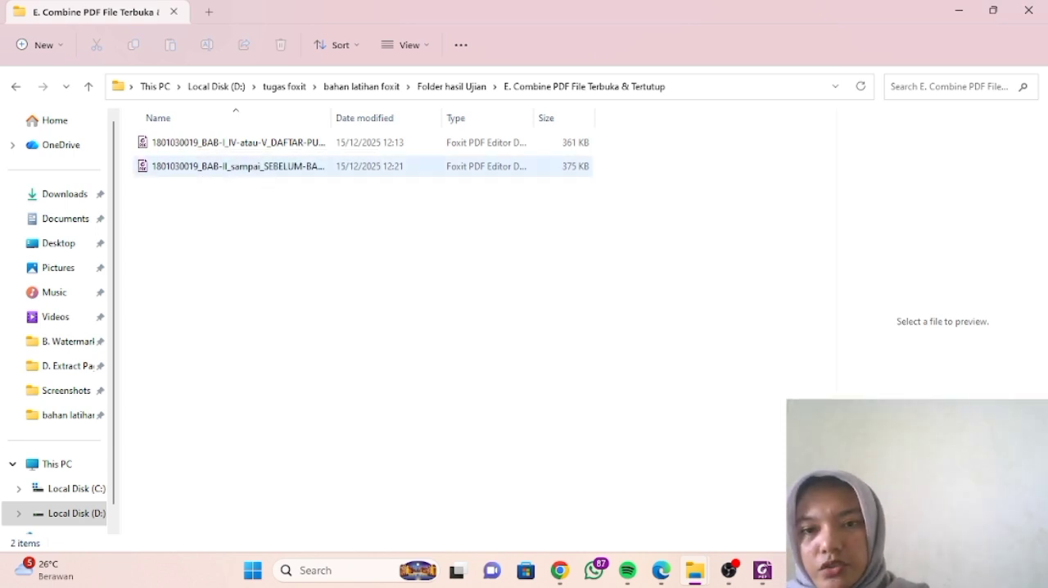
left_click(451, 86)
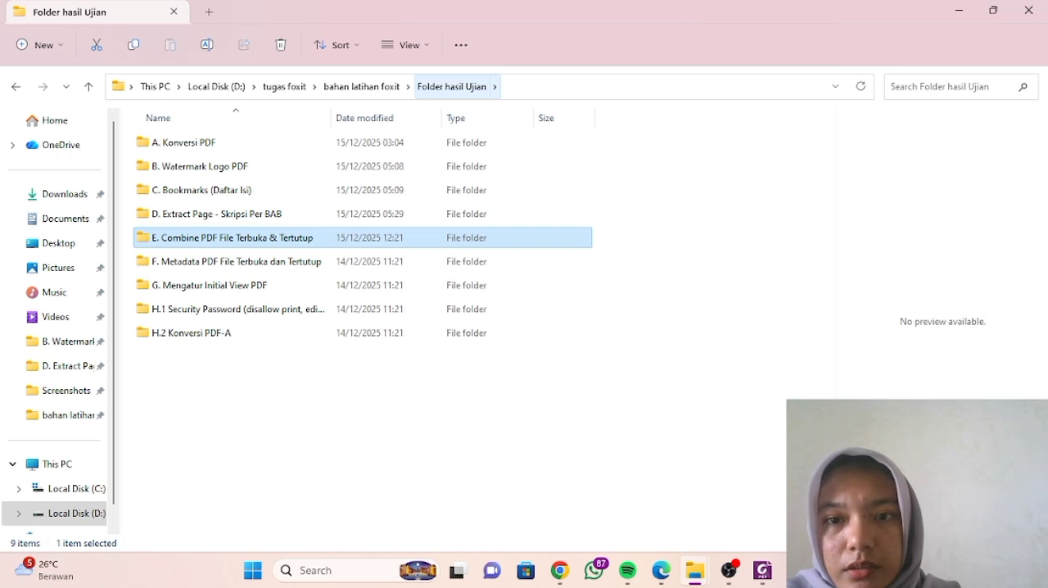
left_click(361, 86)
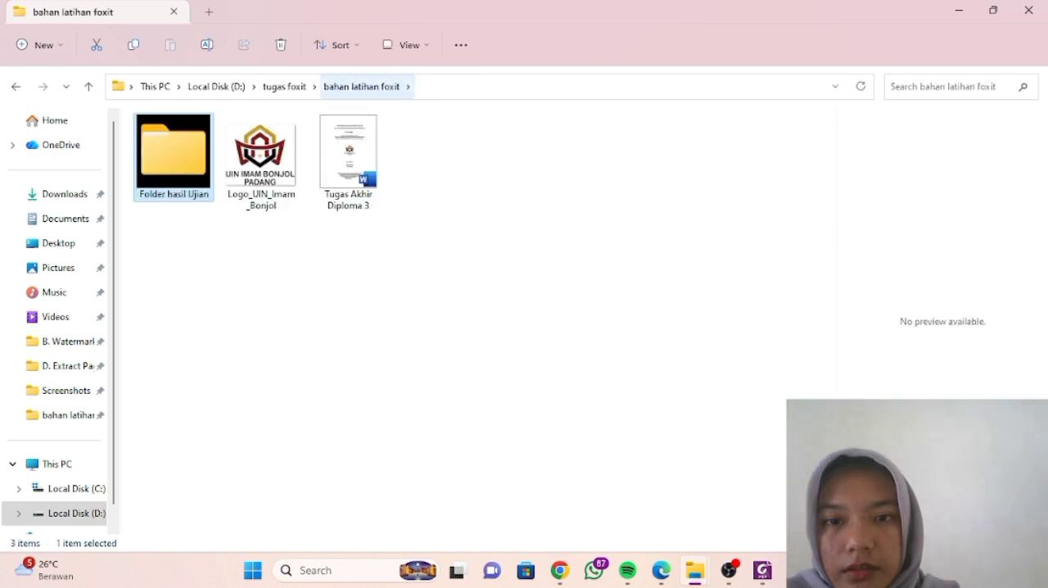
- Copy both combined PDF files from the E. Combine PDF File Terbuka & Tertutup folder inside Folder hasil Ujian
left_click(407, 87)
left_click(452, 110)
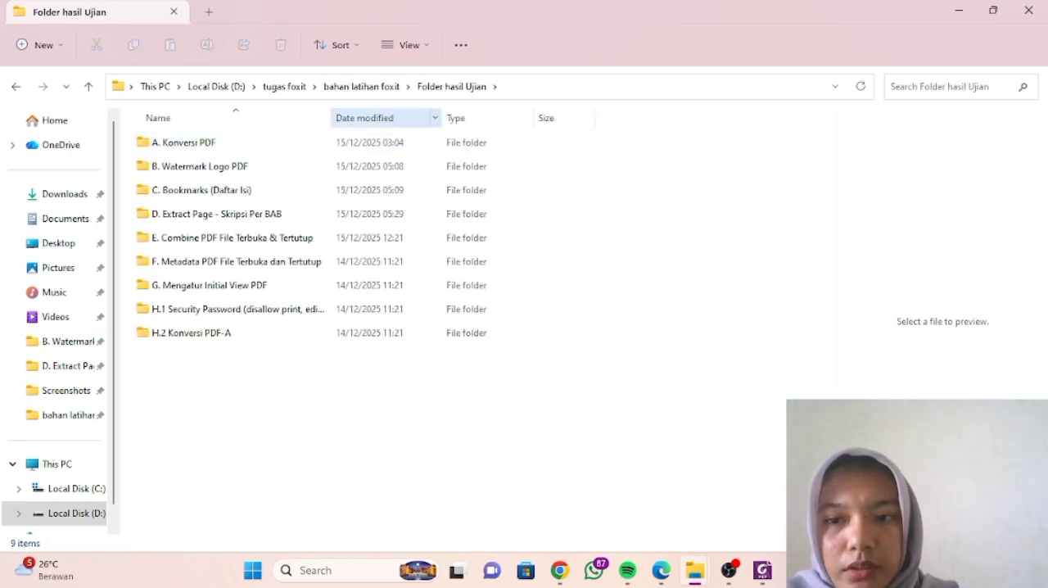
double_click(205, 237)
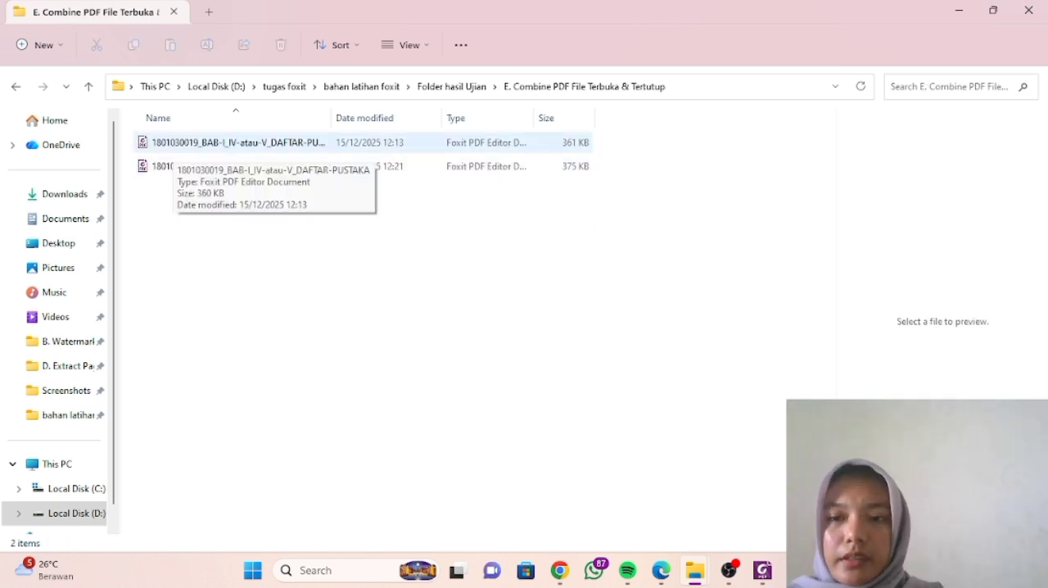
left_click(180, 142)
left_click_drag(209, 233, 263, 283)
left_click(263, 284)
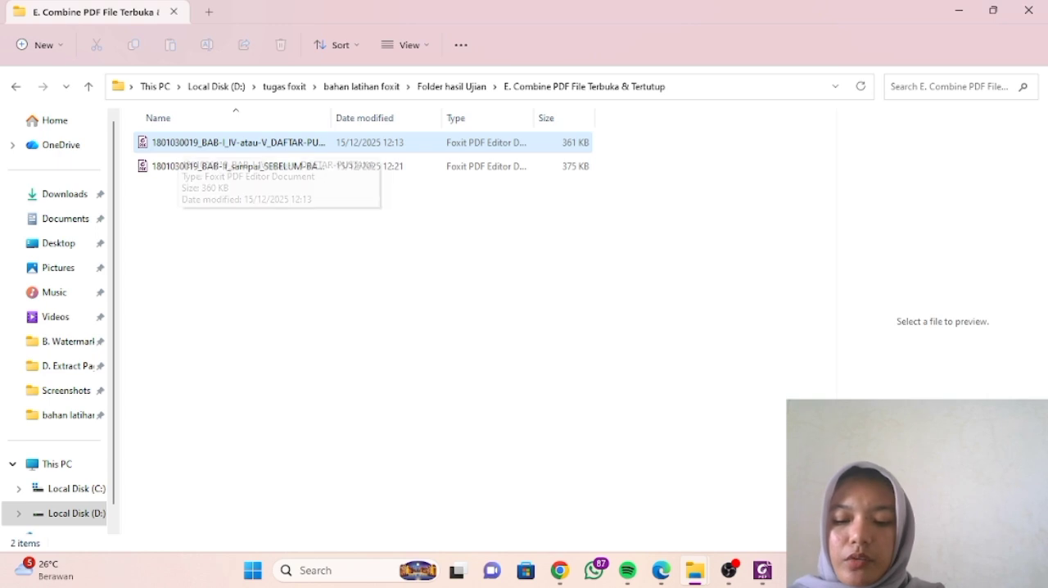
left_click(205, 143)
left_click(203, 167, "ctrl")
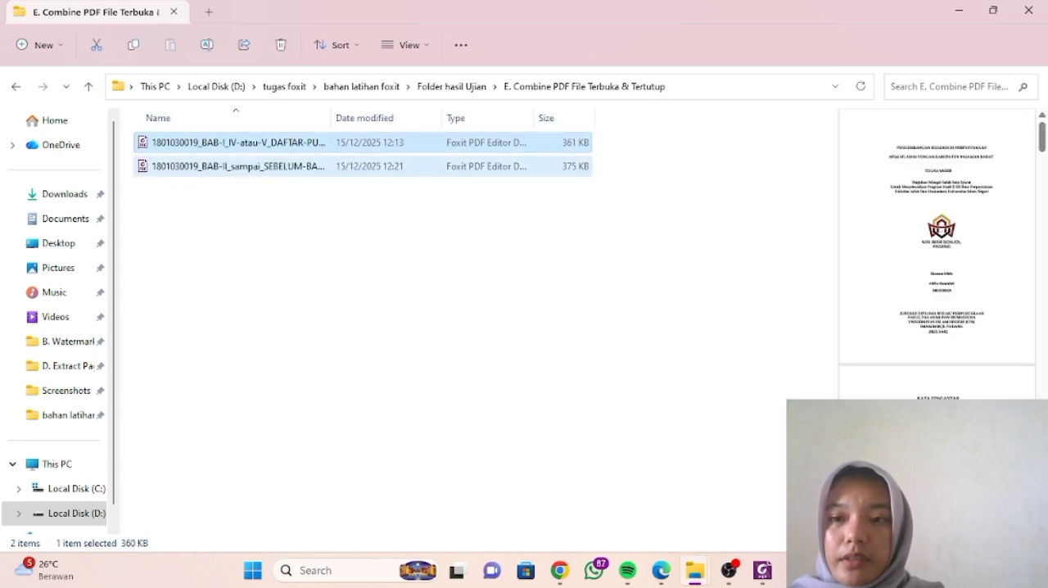
left_click(133, 45)
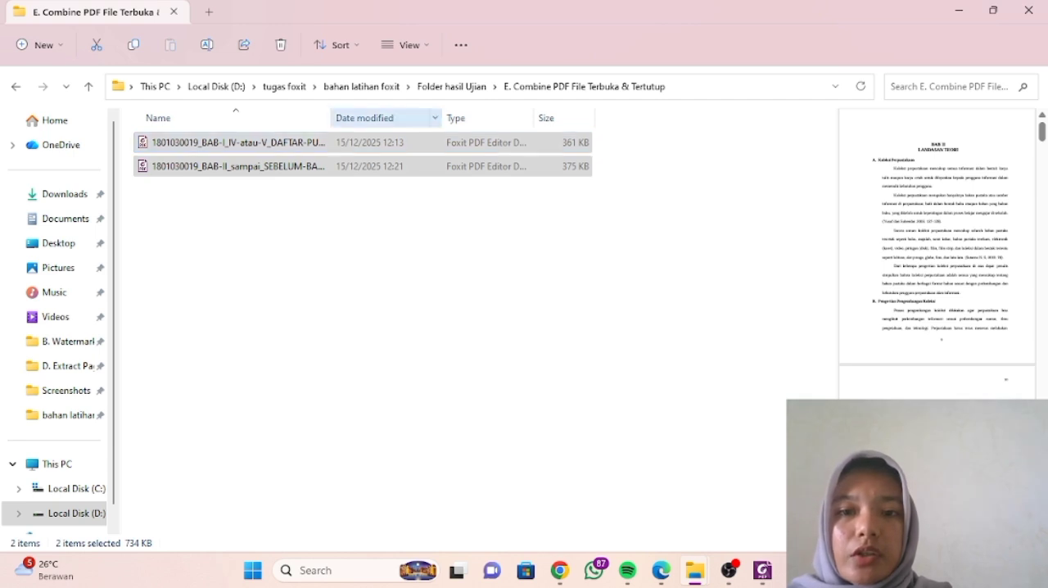
- Paste the two copied PDFs into the F. Metadata PDF File Terbuka dan Tertutup folder
left_click(452, 86)
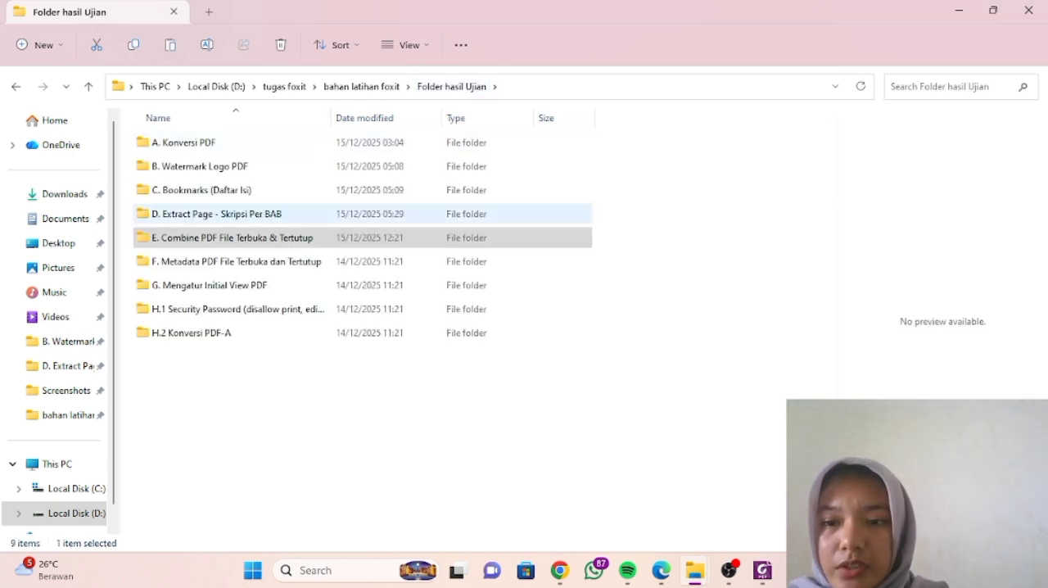
double_click(237, 261)
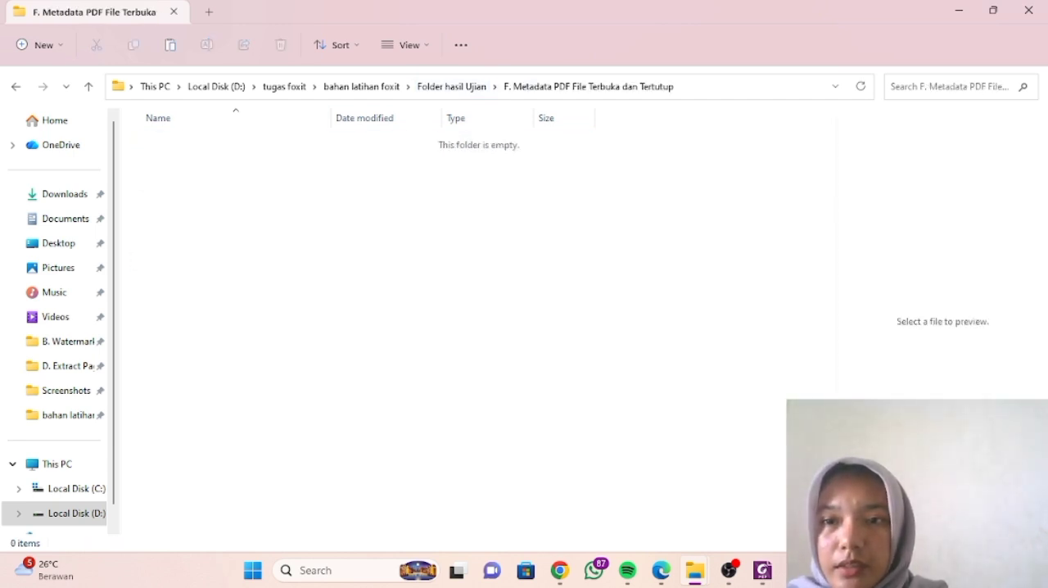
left_click(171, 45)
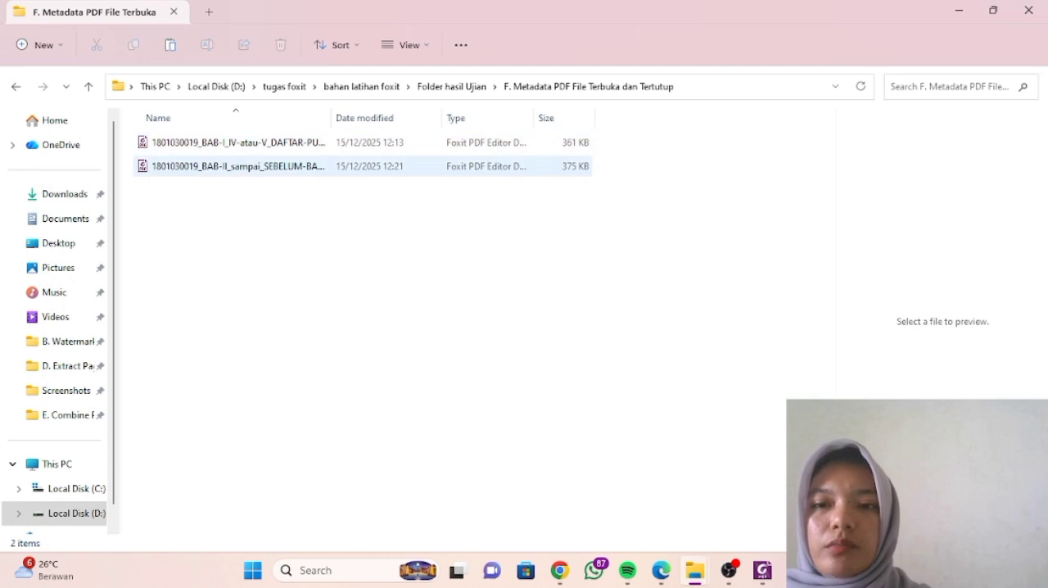
- Open the pasted BAB-I_IV-atau-V_DAFTAR-PUSTAKA PDF in Foxit PDF Editor and display its document properties
left_click(238, 143)
key("Return")
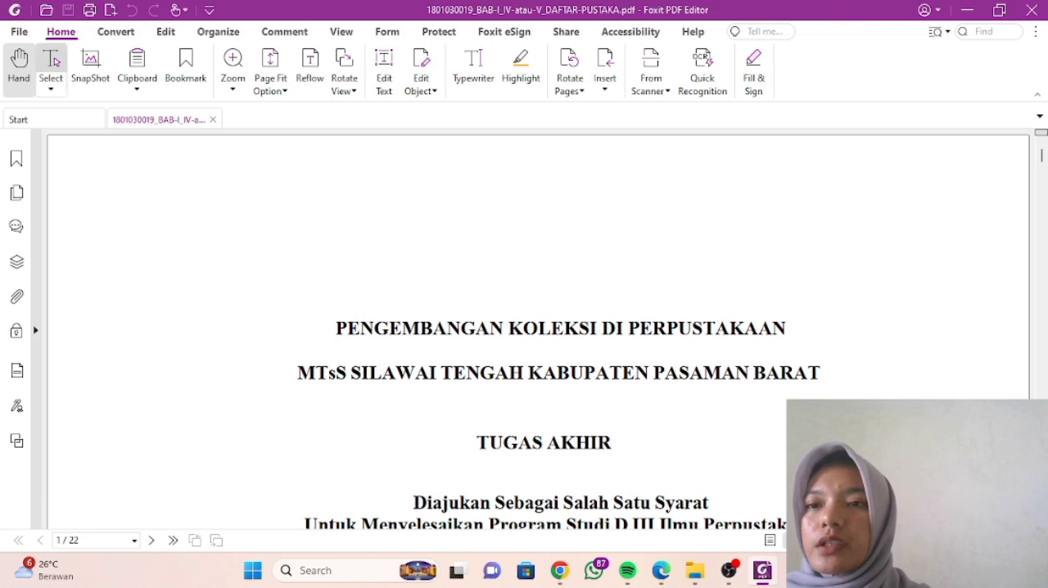
left_click(19, 32)
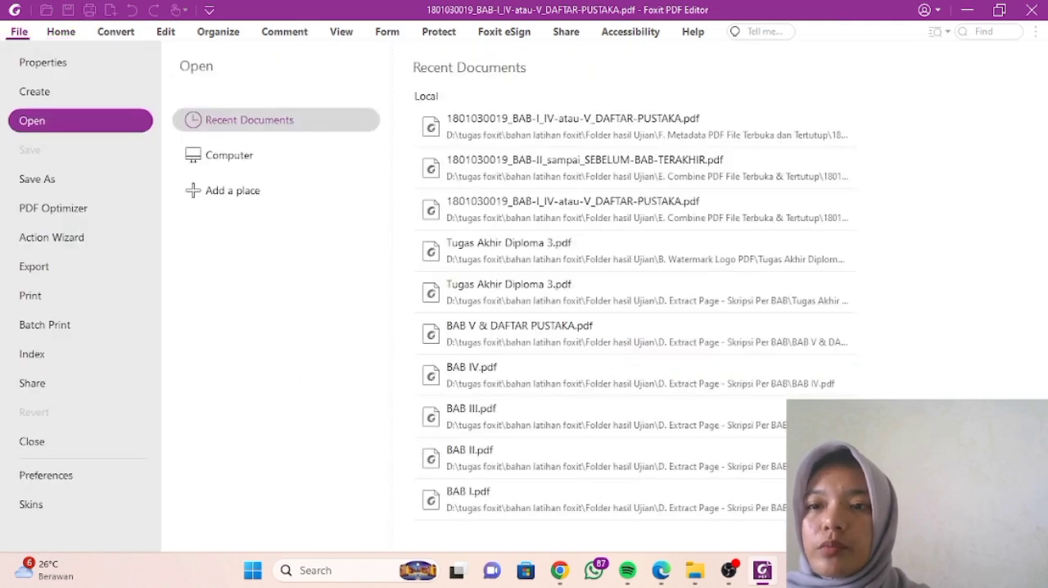
left_click(42, 62)
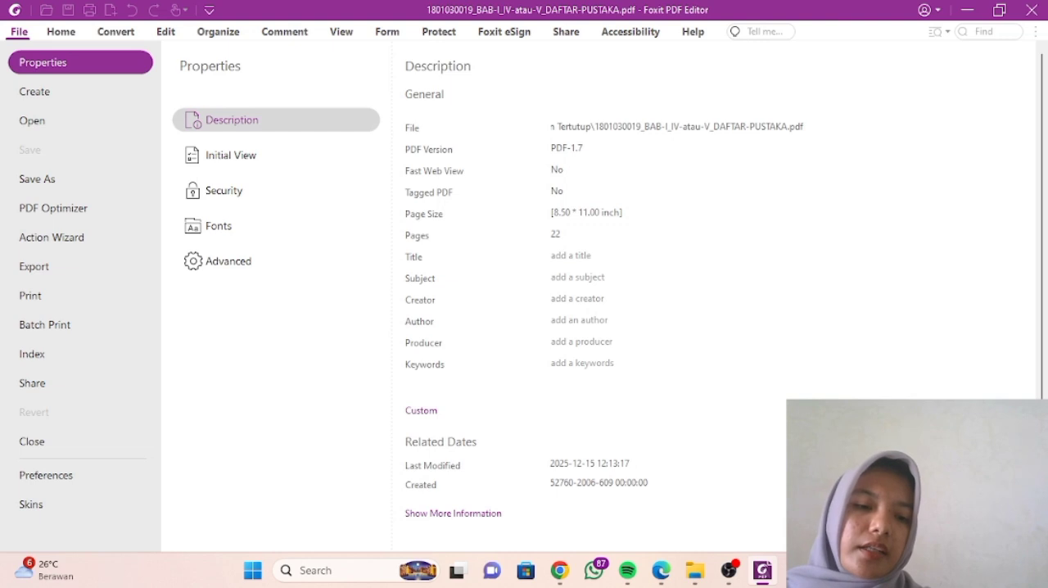
- Fill the Title property with PENGEMBANGAN KOLEKSI DI PERPUSTAKAAN MTsS SILAWAI TENGAH KABUPATEN PASAMAN BARAT, copied from the Word document's cover page
mouse_move(762, 571)
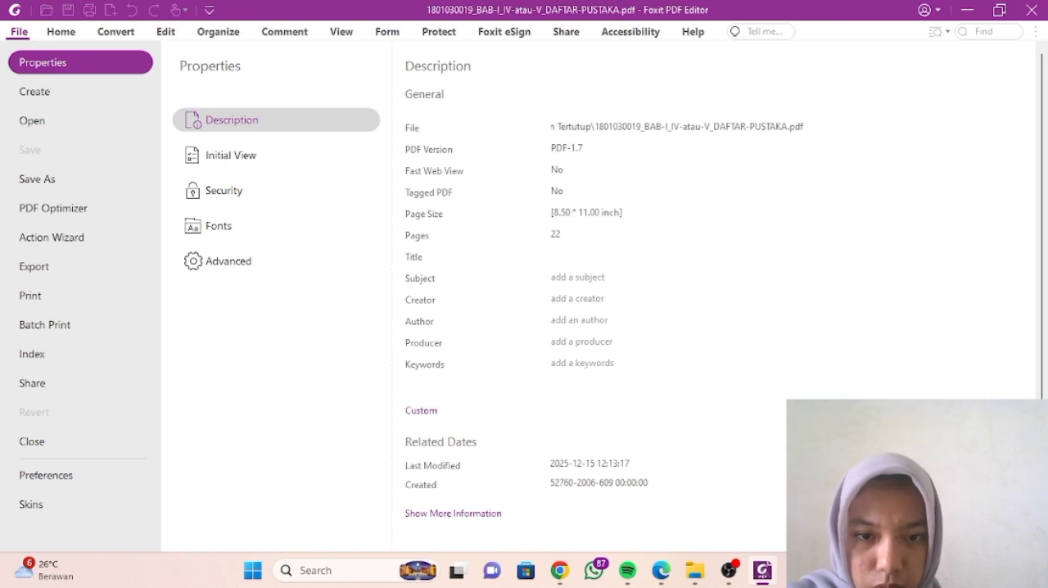
left_click(796, 571)
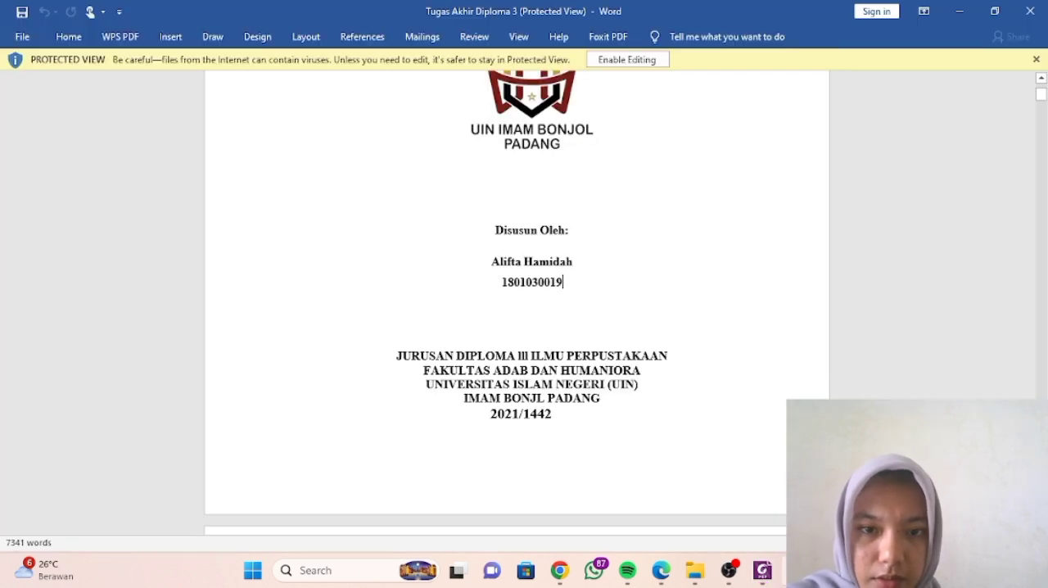
scroll(517, 303, "up", 5)
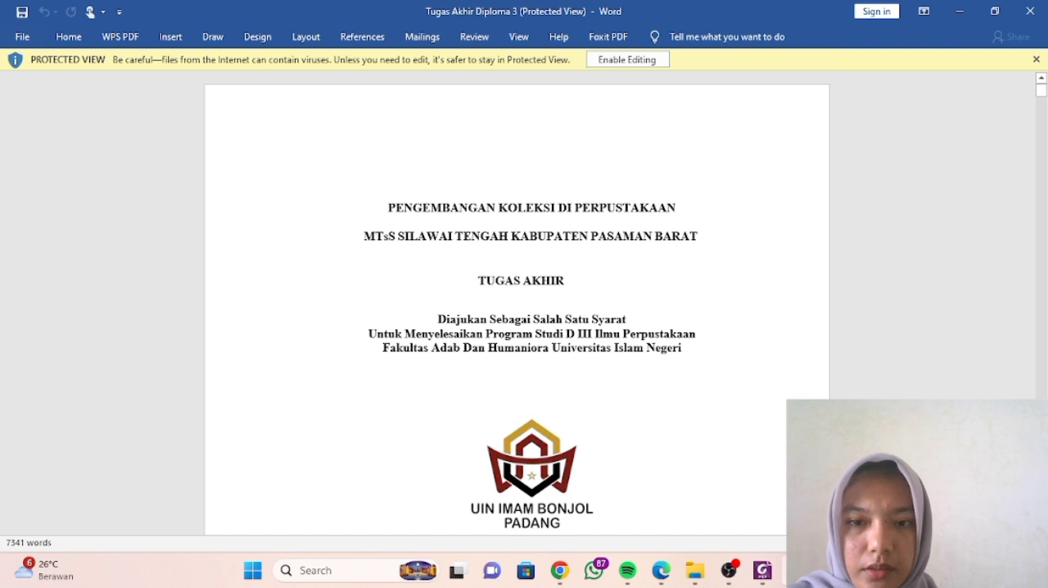
left_click_drag(388, 207, 701, 237)
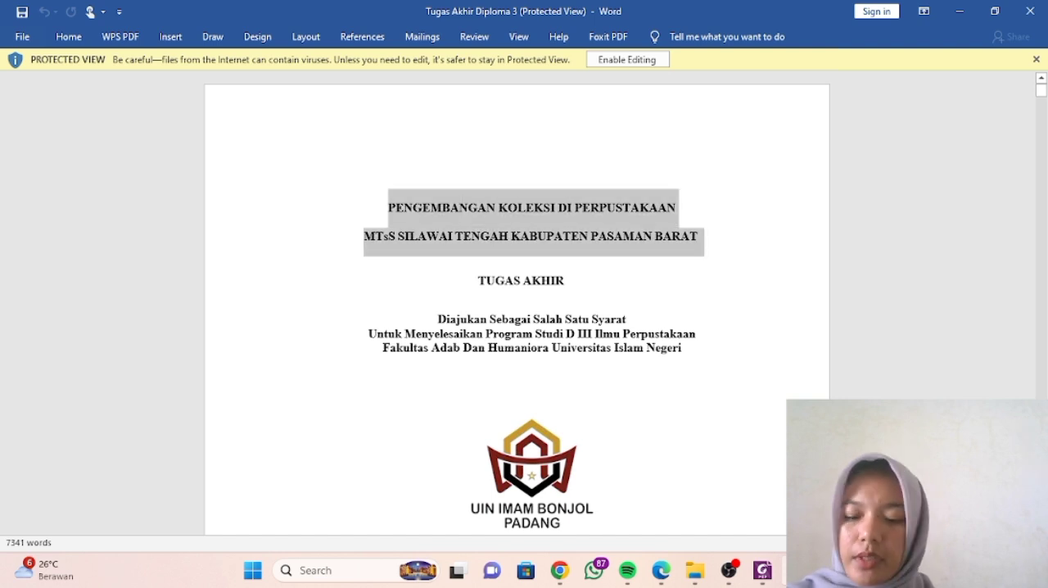
left_click(762, 570)
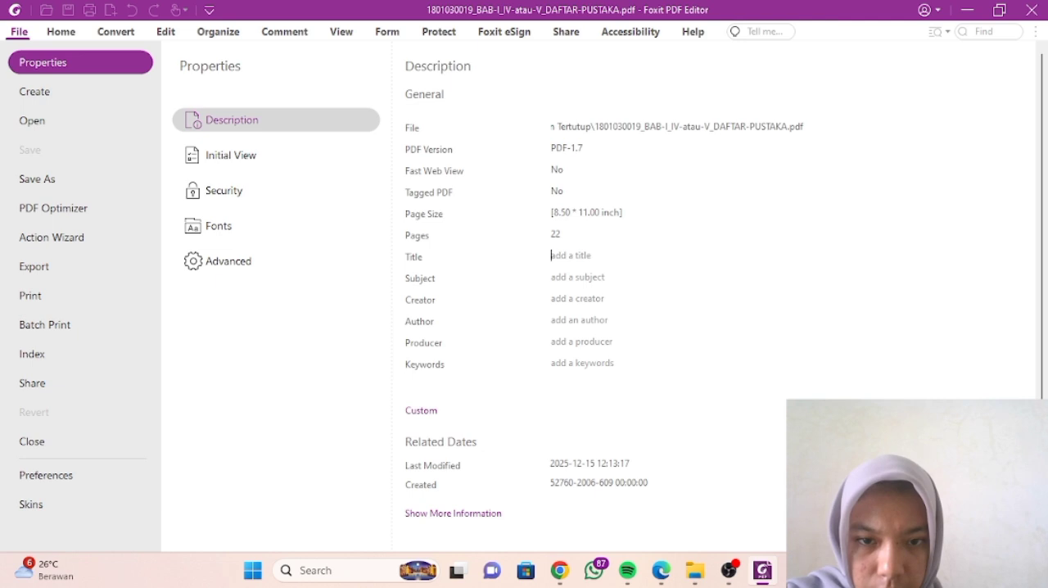
key("ctrl+v")
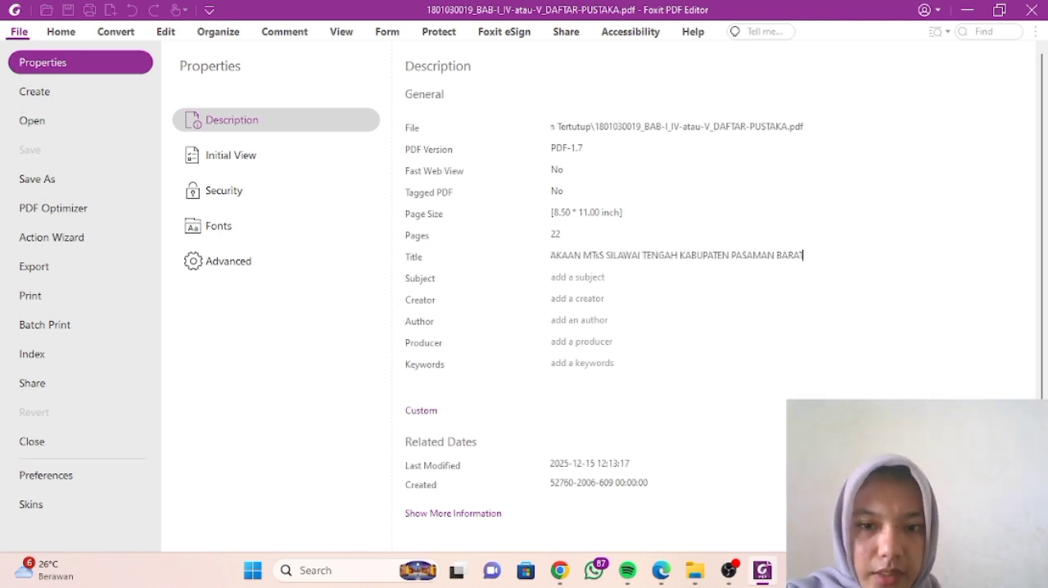
- Set the Subject property to ILMU PERPUSTAKAAN; TUGAS AKHIR
left_click(553, 278)
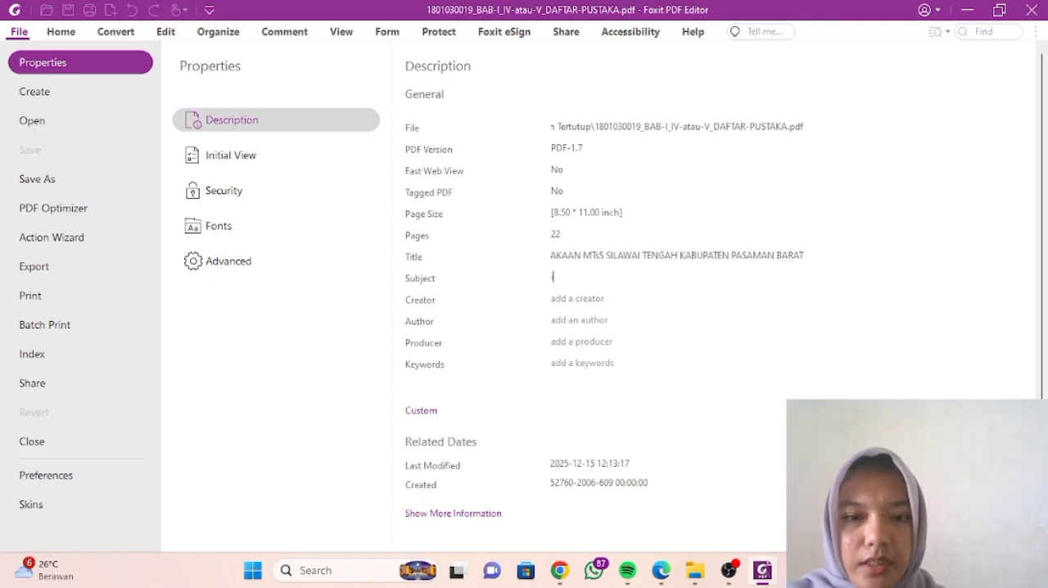
type("ilmu")
key("BackSpace")
key("BackSpace")
key("BackSpace")
key("BackSpace")
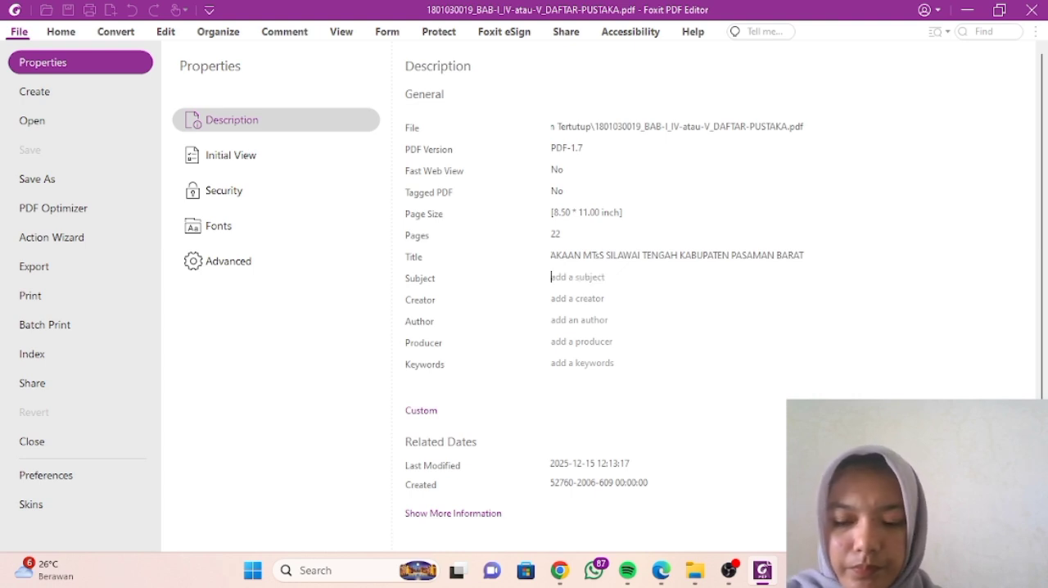
type("ILMU")
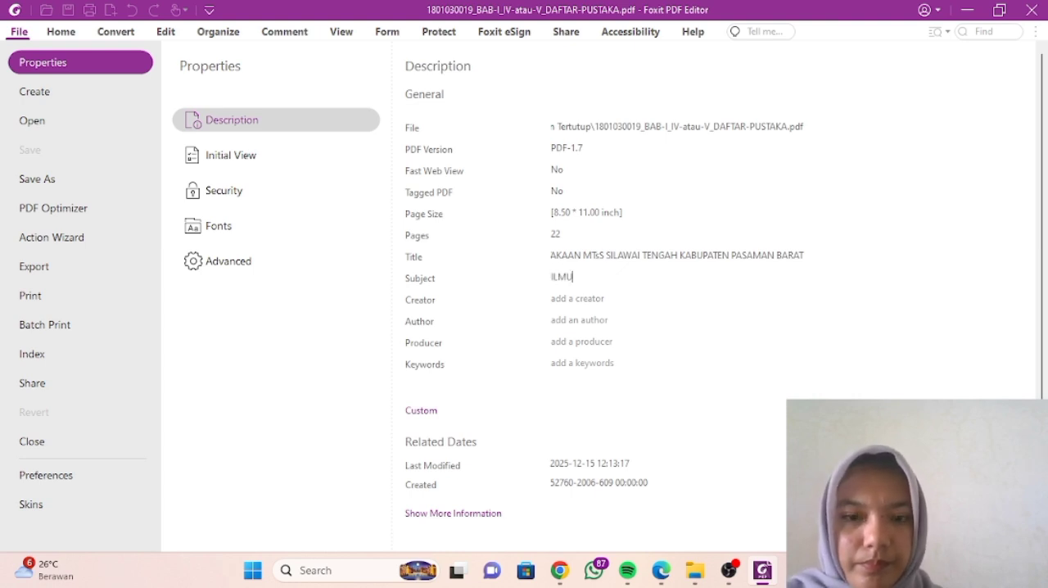
type(" PERPU")
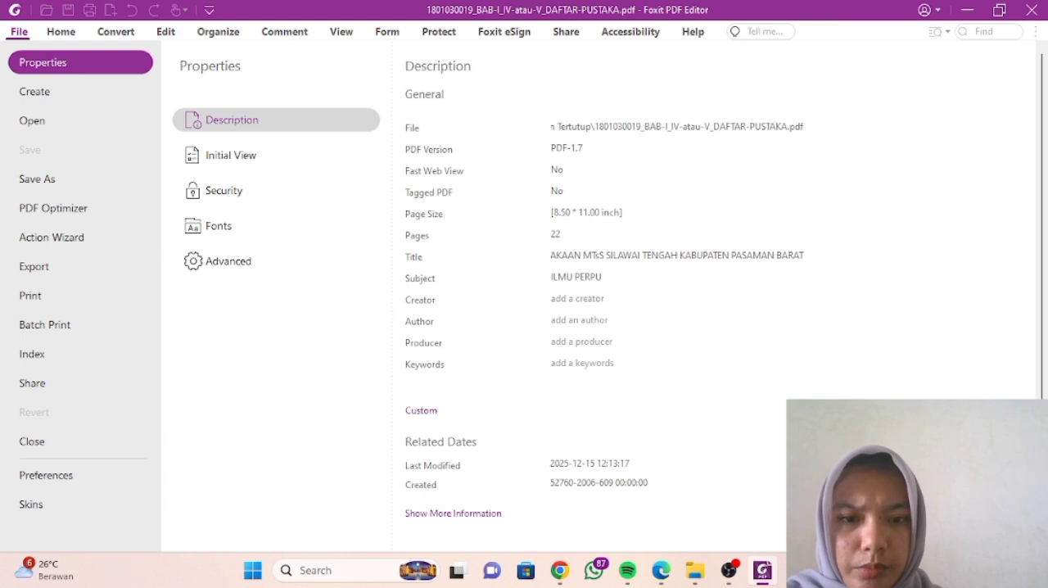
type("STAKAAN")
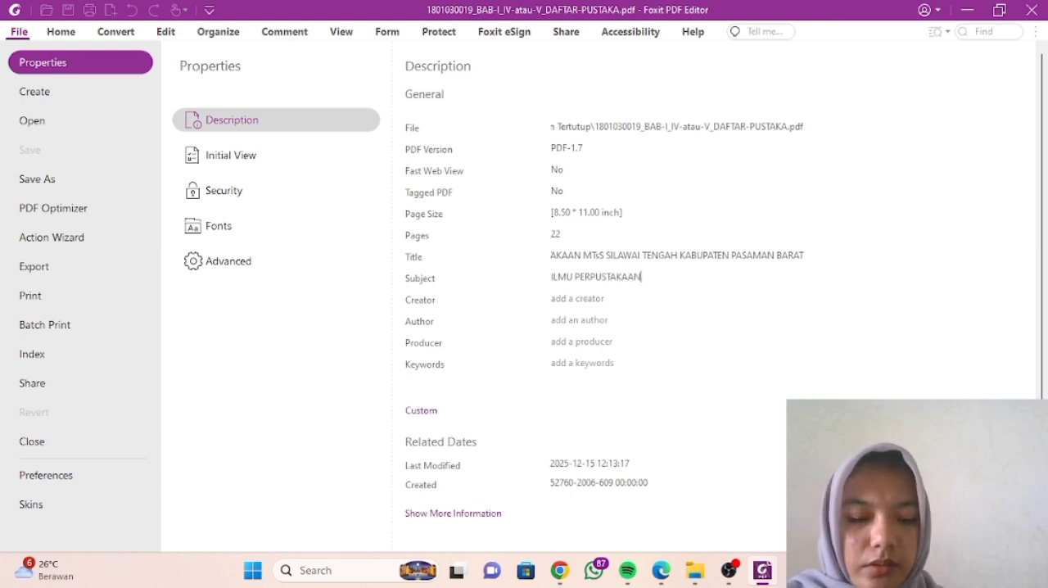
type(";")
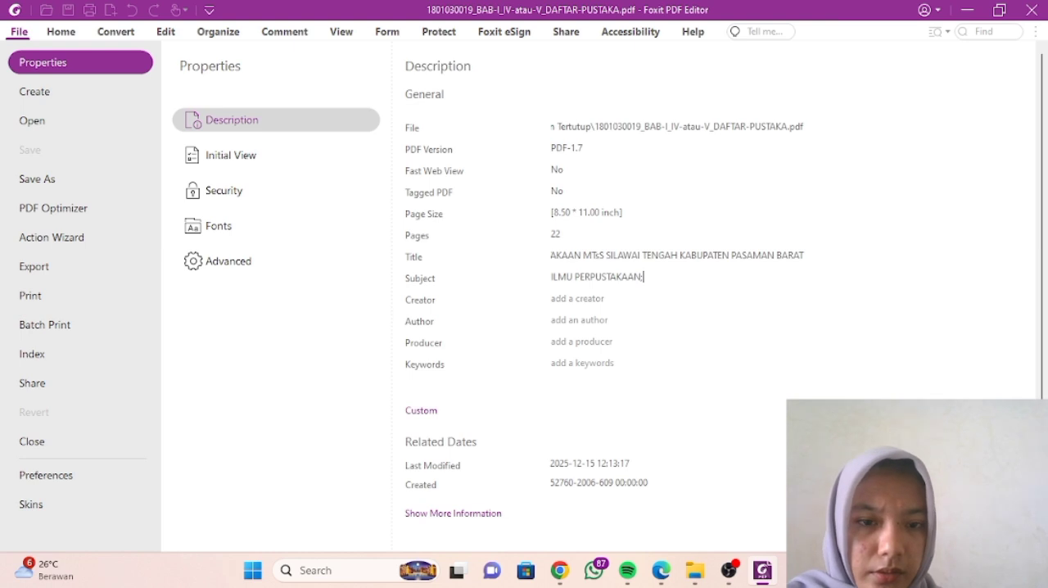
type(" TUGAS AKHIR")
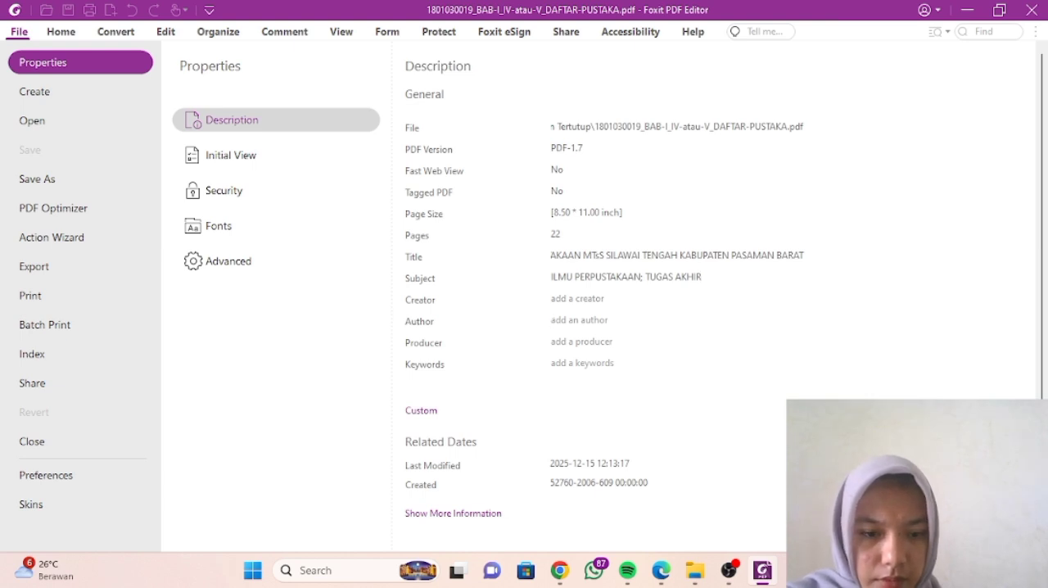
- Copy the author's full name from the Word document's cover page into the PDF's Author property in Foxit PDF Editor
mouse_move(796, 571)
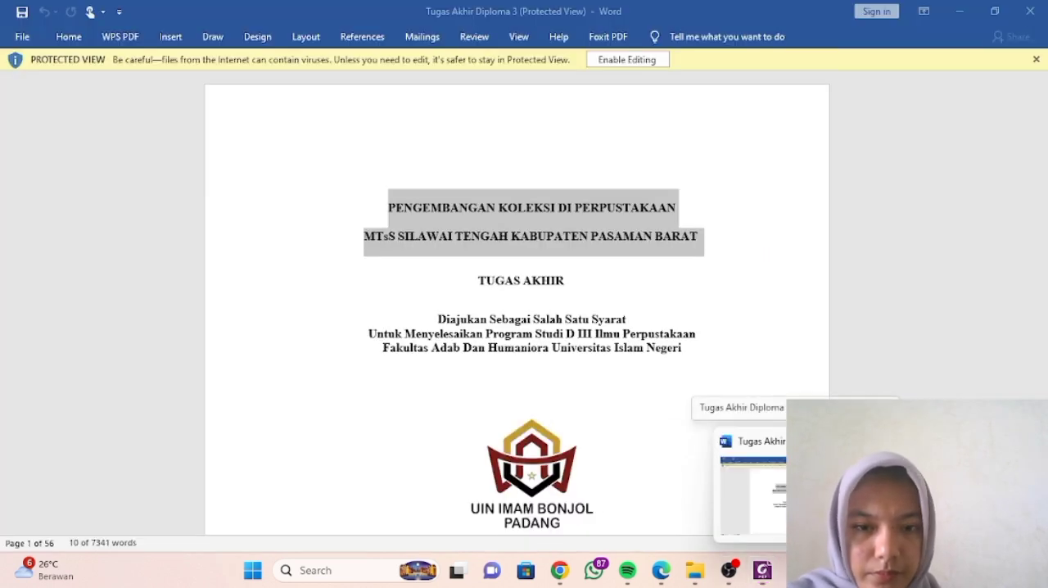
left_click(801, 498)
scroll(517, 303, "down", 5)
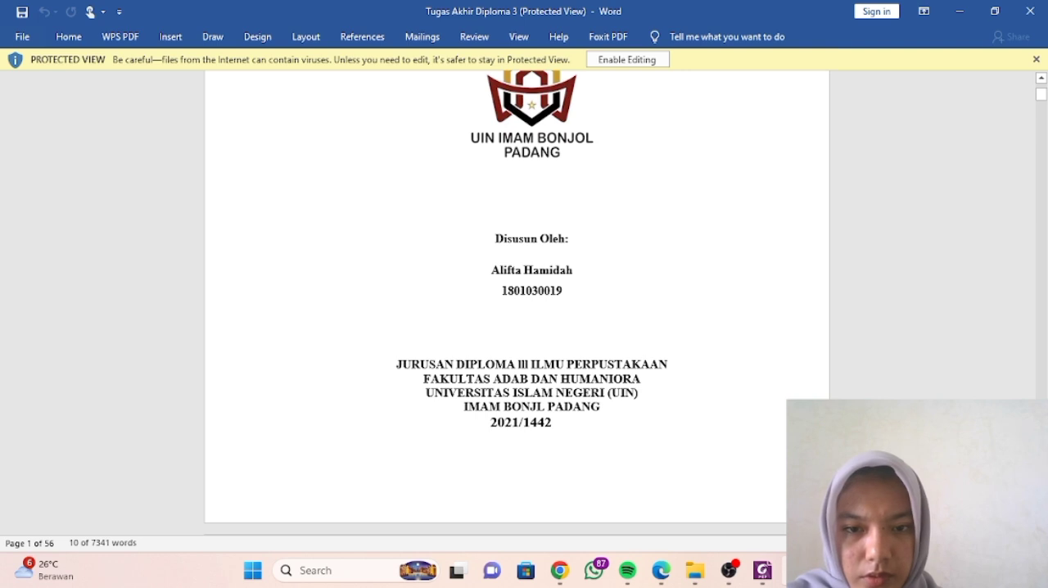
left_click_drag(491, 270, 575, 270)
key("ctrl+c")
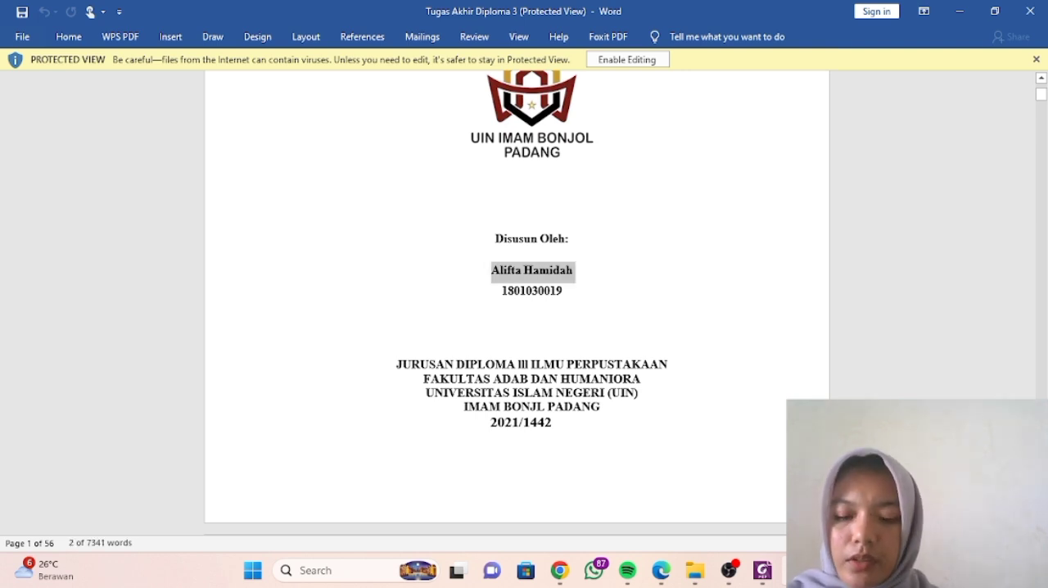
left_click(762, 571)
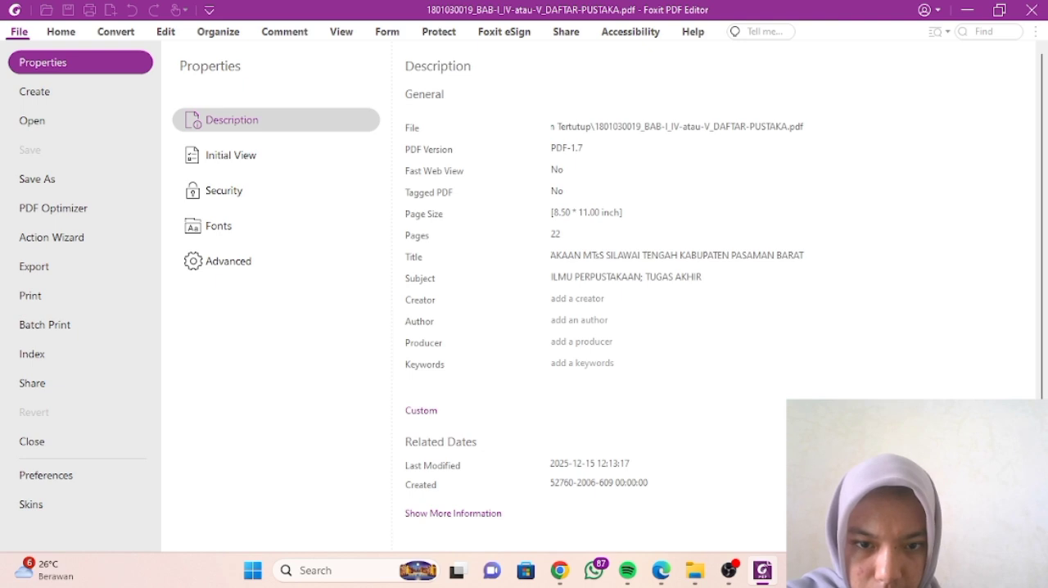
key("ctrl+v")
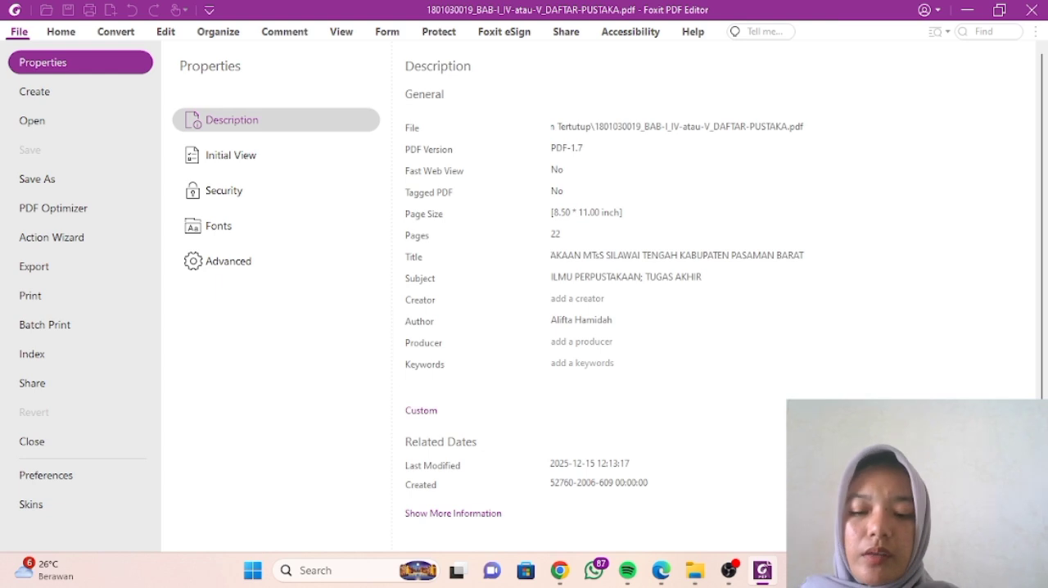
- Set the Creator property to MICROSOFT WORD OFFICE 2019 and the Producer property to FOXIT EDITOR
type("MIC")
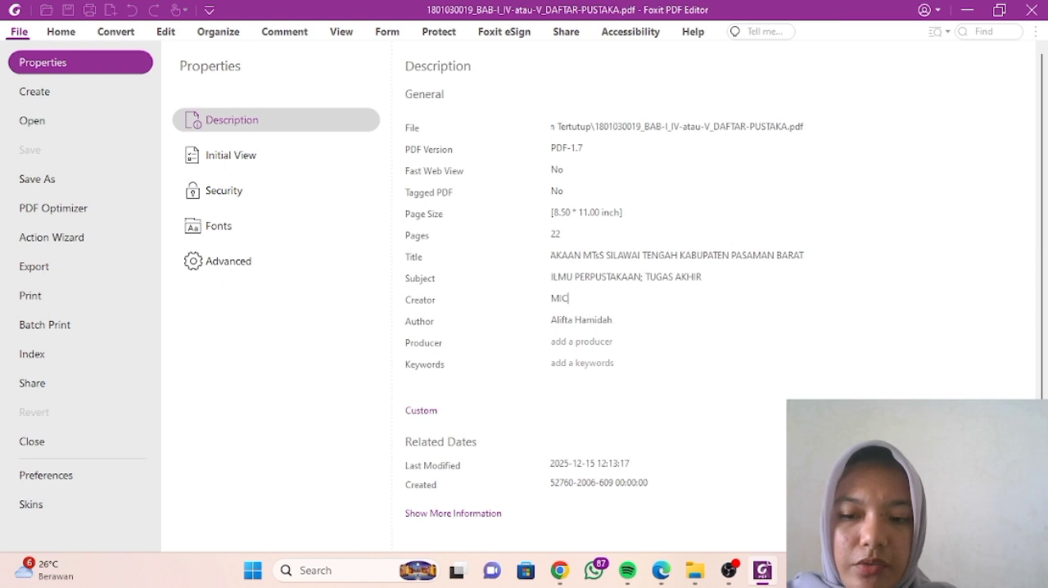
type("ROSOFT")
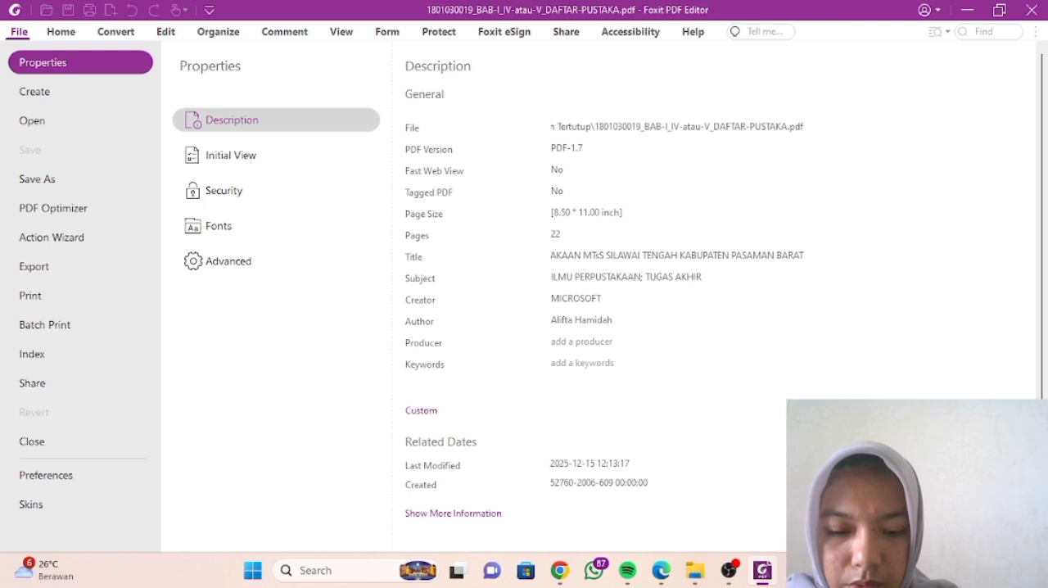
type(" WORD OFF")
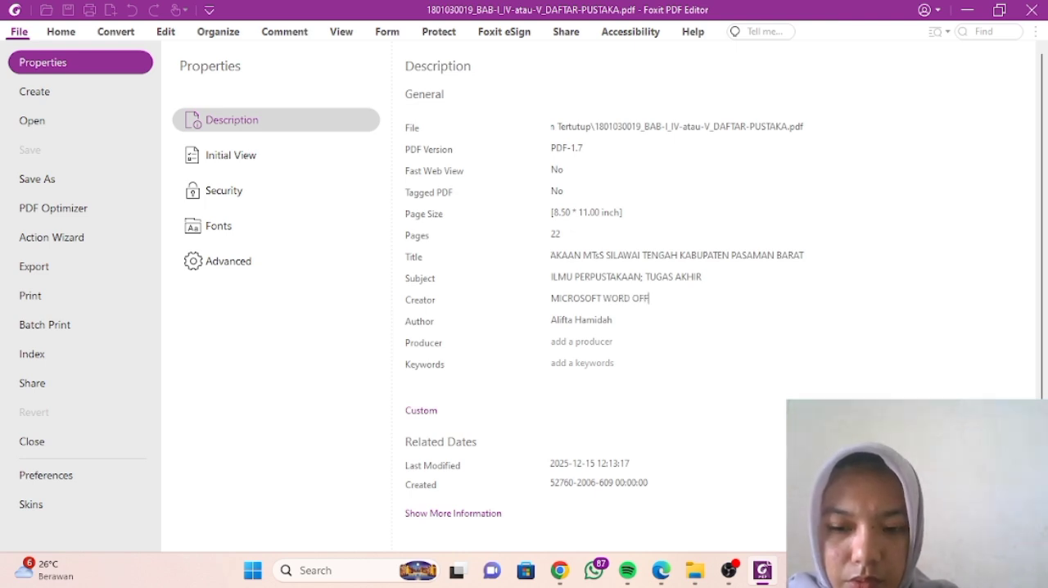
type("ICE 2019")
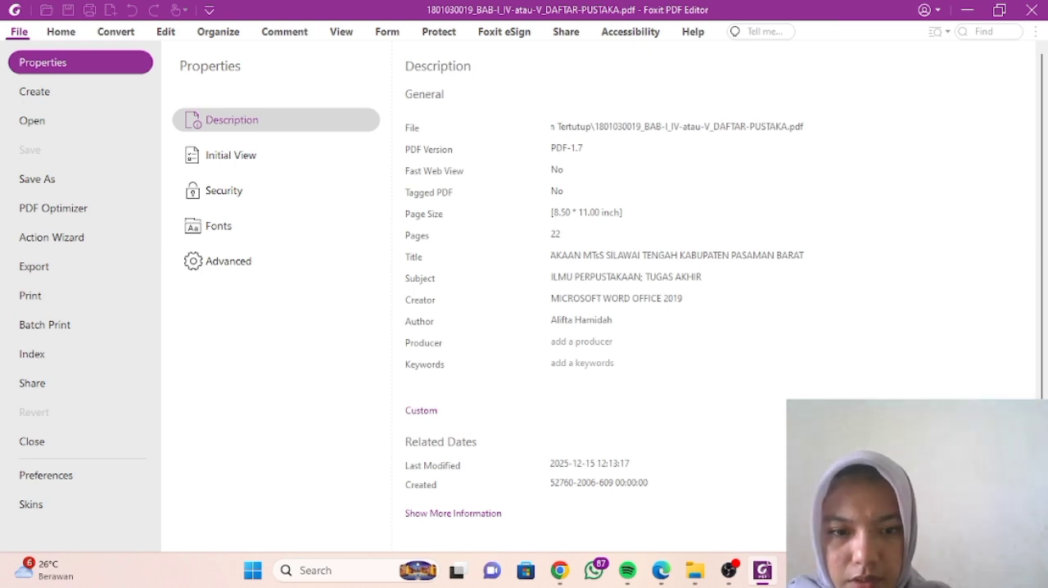
type("FO")
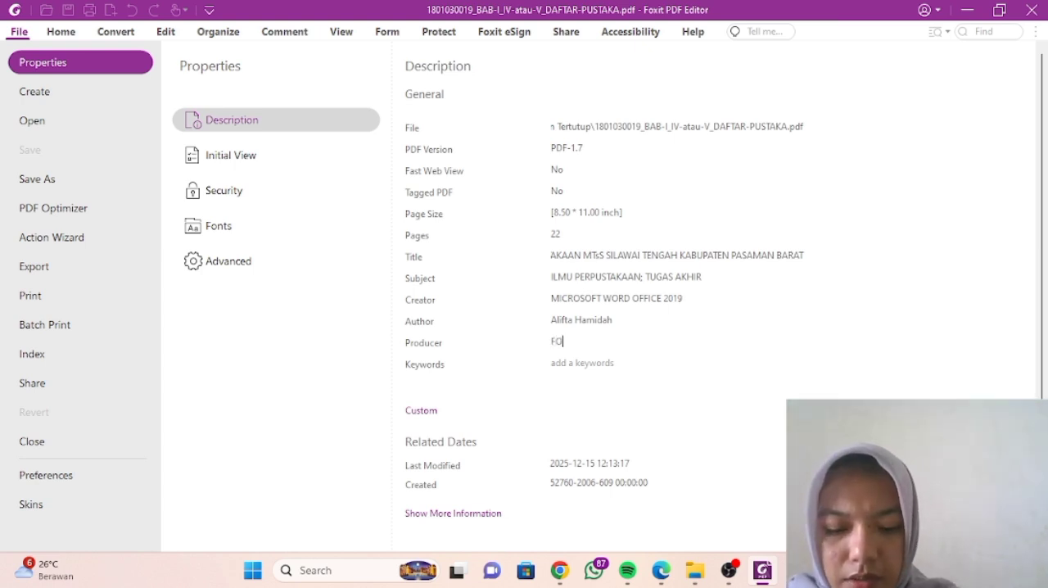
type("XIT ED")
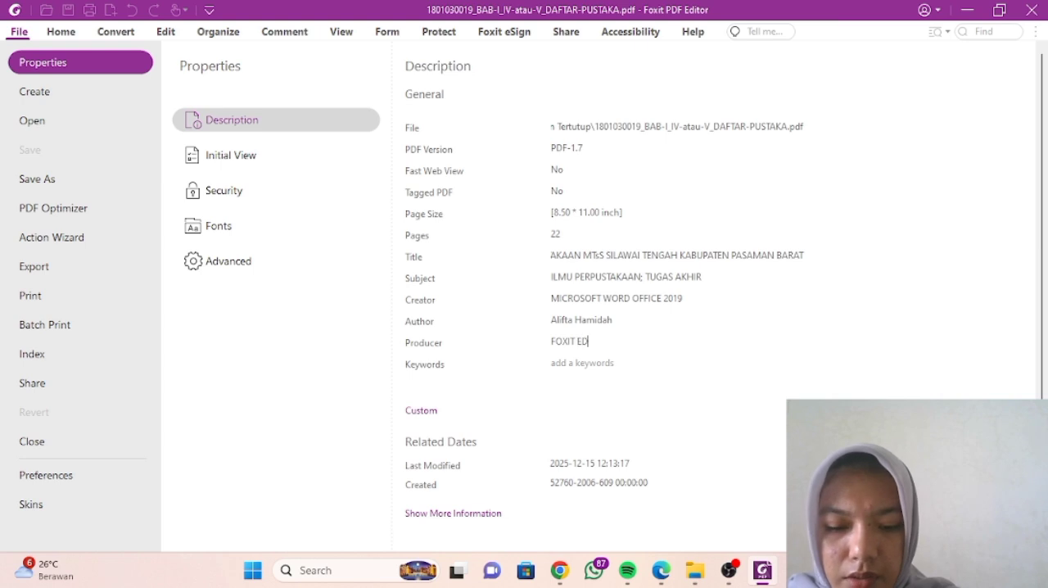
type("ITOR PDF")
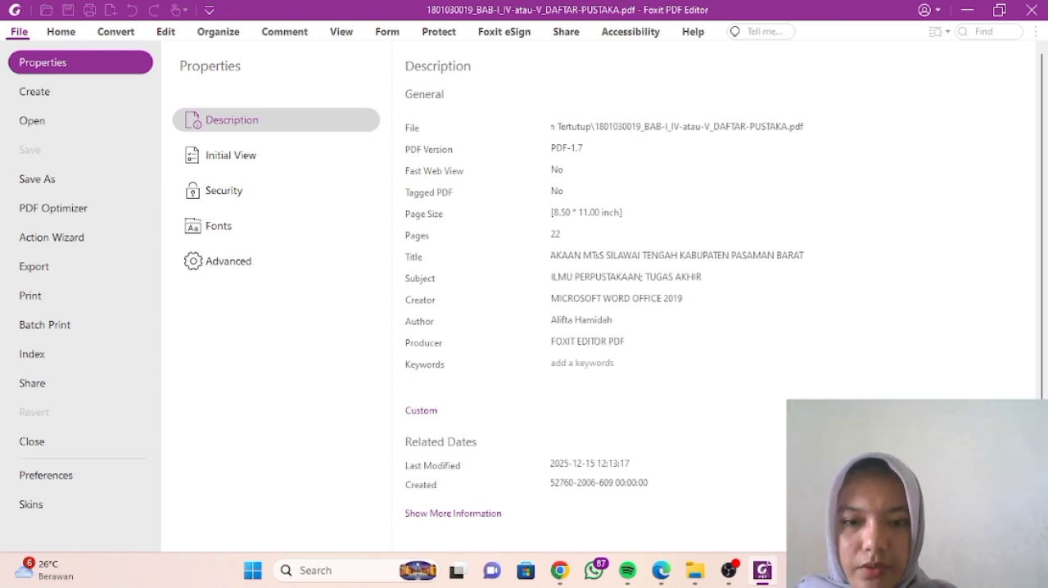
- Complete the Producer property as FOXIT EDITOR PDF and fill Keywords with pengembangan, koleksi, perpustakaan, copied from the Word document's abstract
left_click(553, 362)
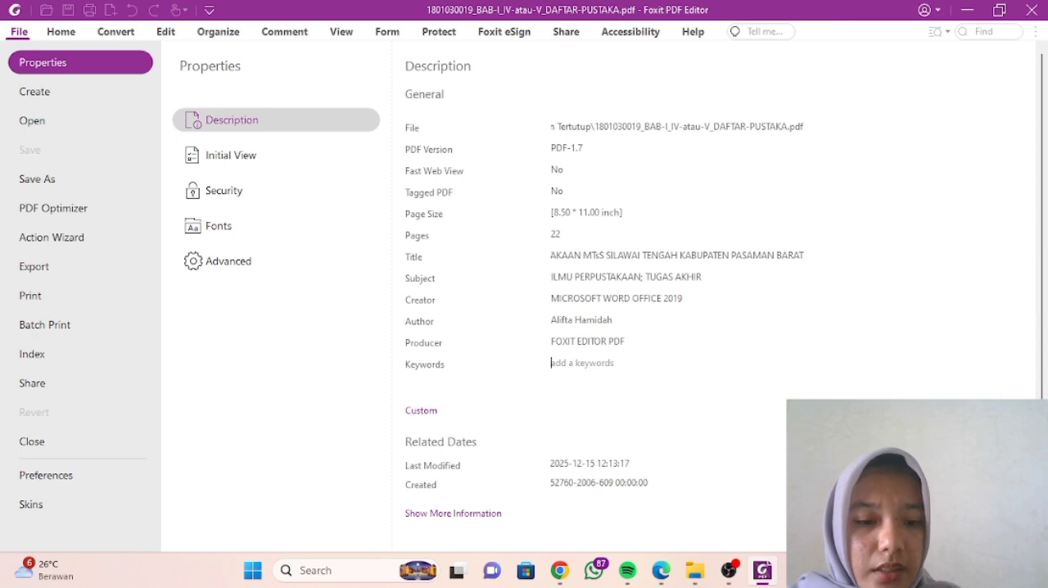
left_click(796, 571)
scroll(516, 303, "down", 20)
scroll(517, 303, "down", 15)
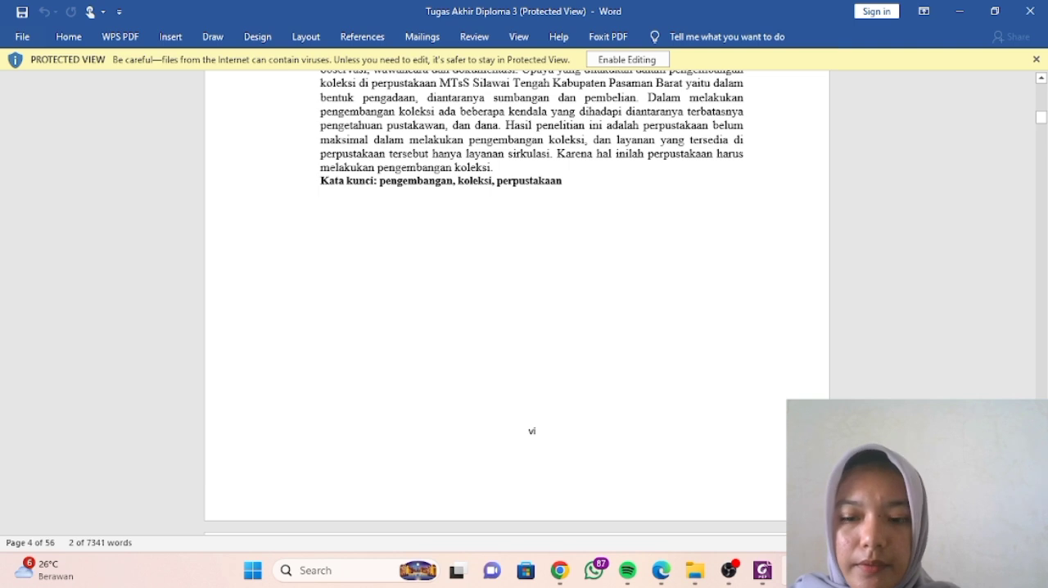
left_click_drag(410, 223, 562, 181)
key("ctrl+c")
left_click(397, 177)
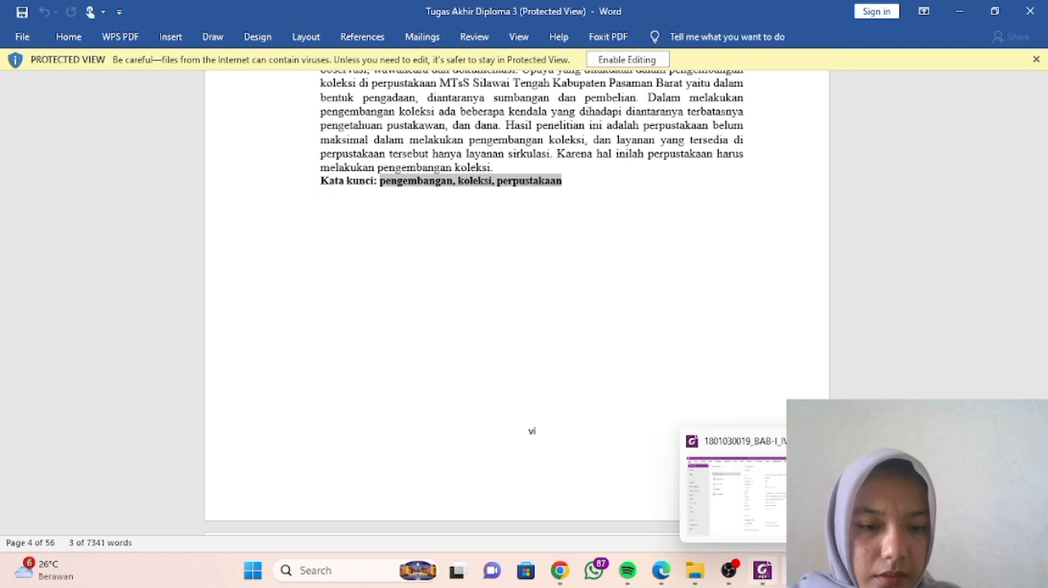
left_click(763, 570)
key("ctrl+v")
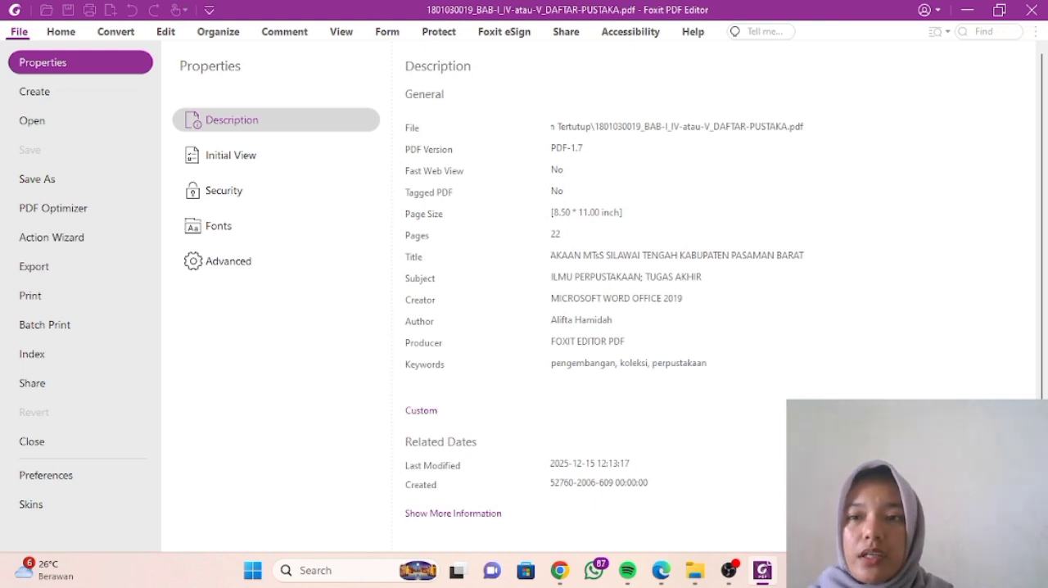
- Save the BAB-I_IV-atau-V_DAFTAR-PUSTAKA PDF with its metadata and close it
left_click(61, 32)
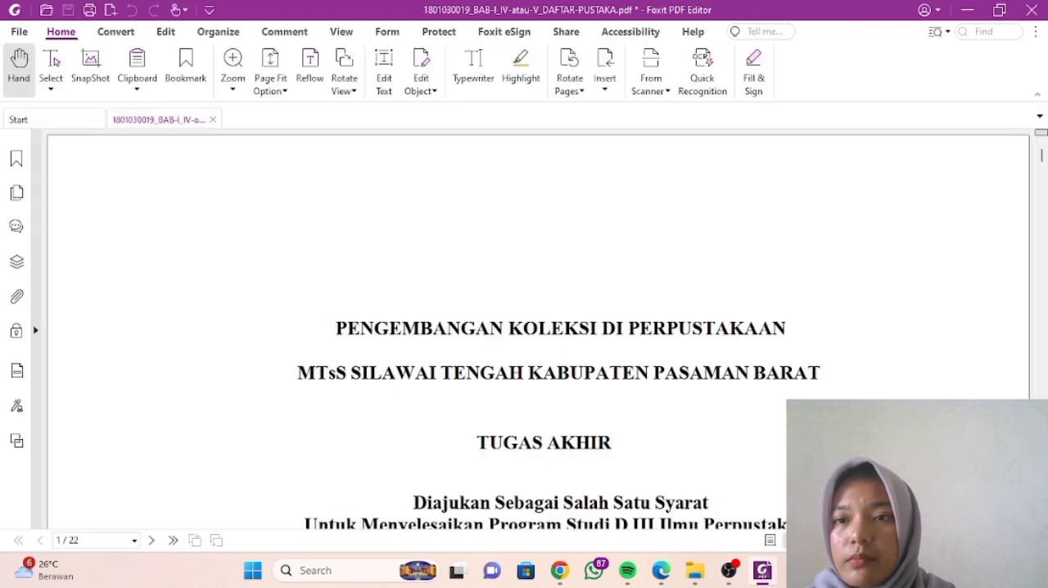
left_click(68, 11)
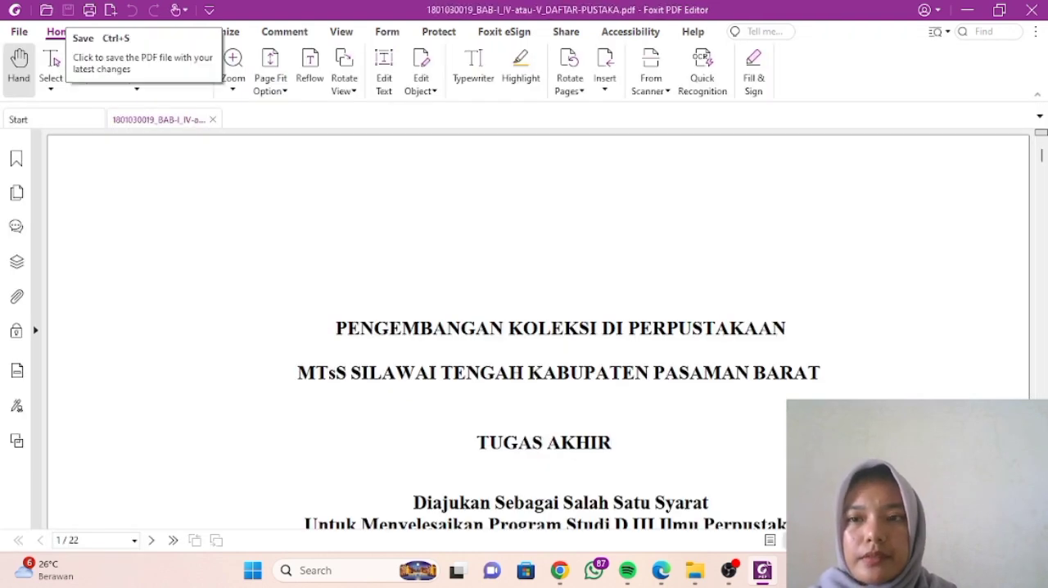
scroll(540, 327, "down", 5)
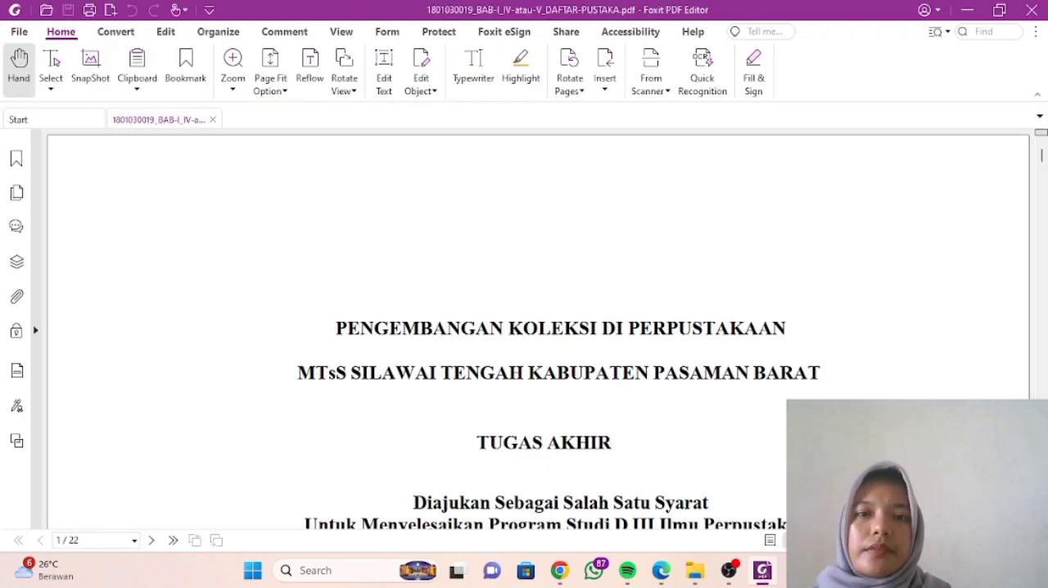
scroll(540, 327, "up", 3)
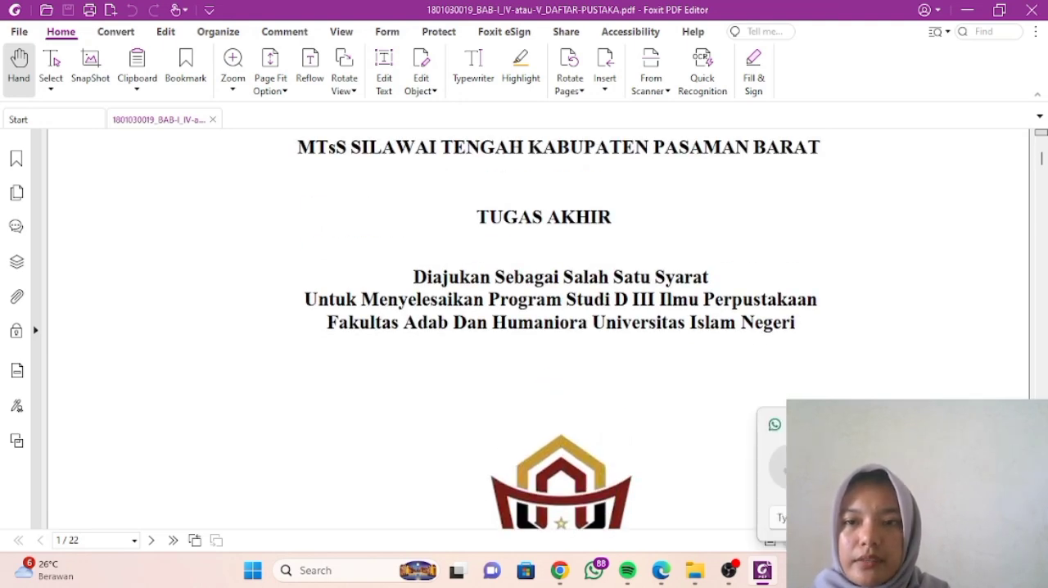
key("ctrl+w")
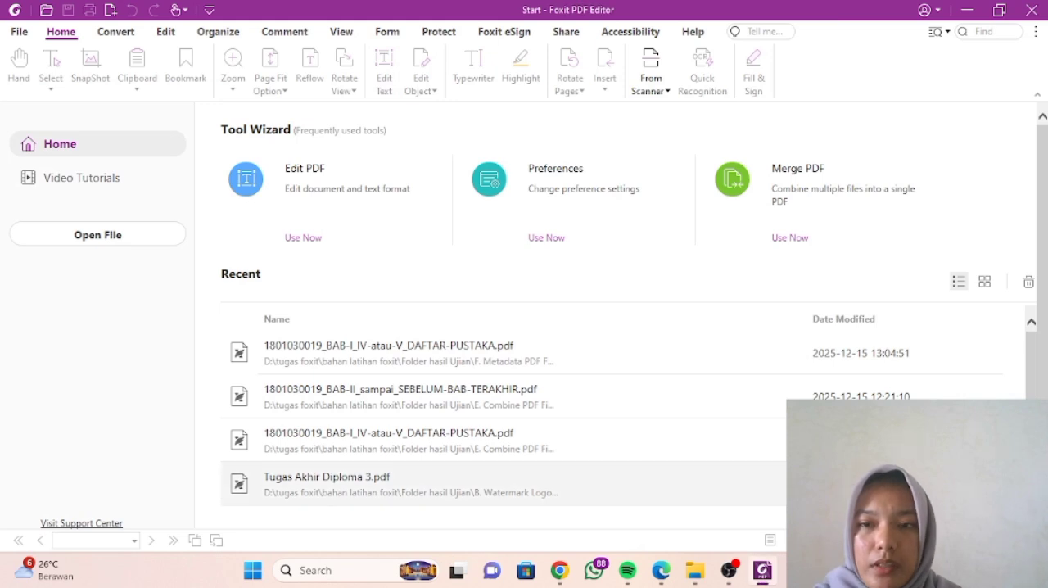
- Open the BAB-II_sampai_SEBELUM-BAB-TERAKHIR PDF from the F. Metadata PDF File Terbuka dan Tertutup folder and show its description properties
key("alt+Tab")
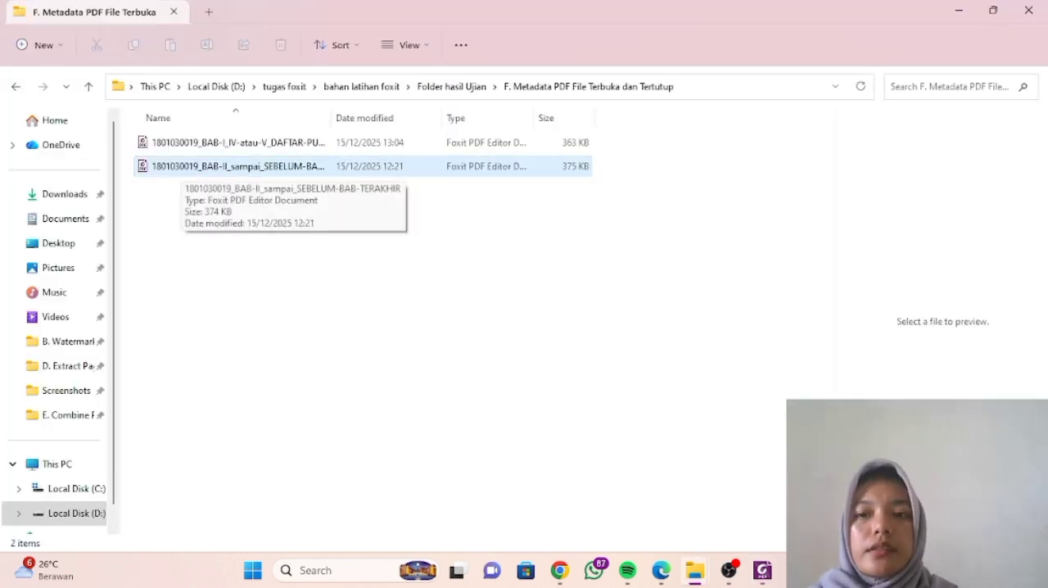
double_click(182, 166)
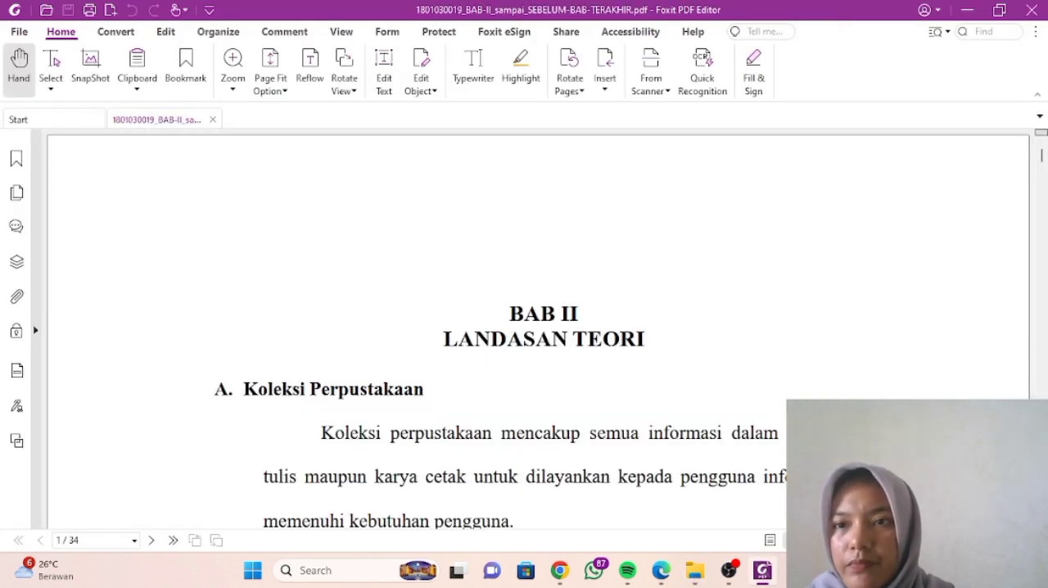
left_click(19, 32)
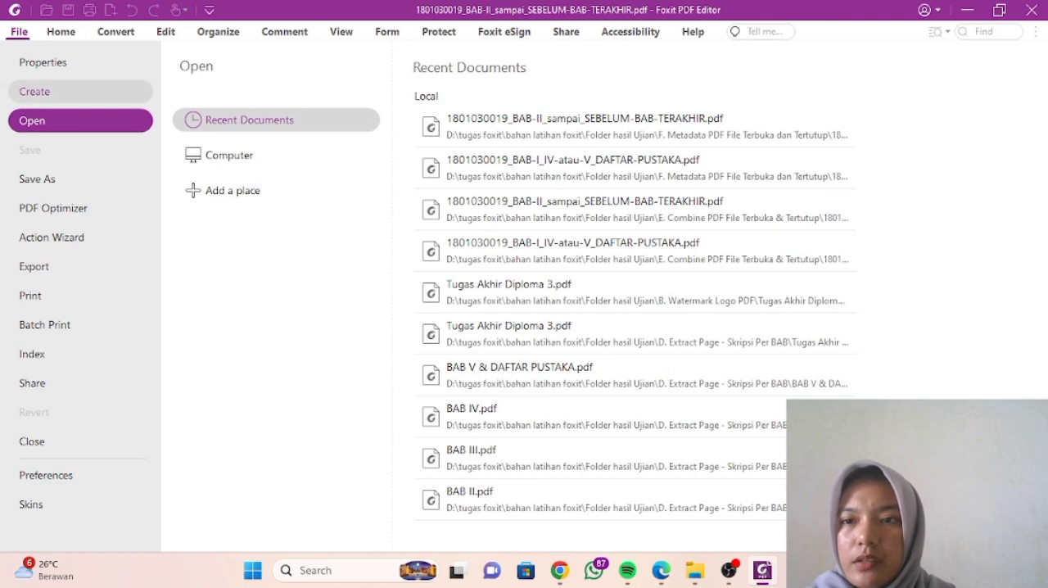
left_click(43, 63)
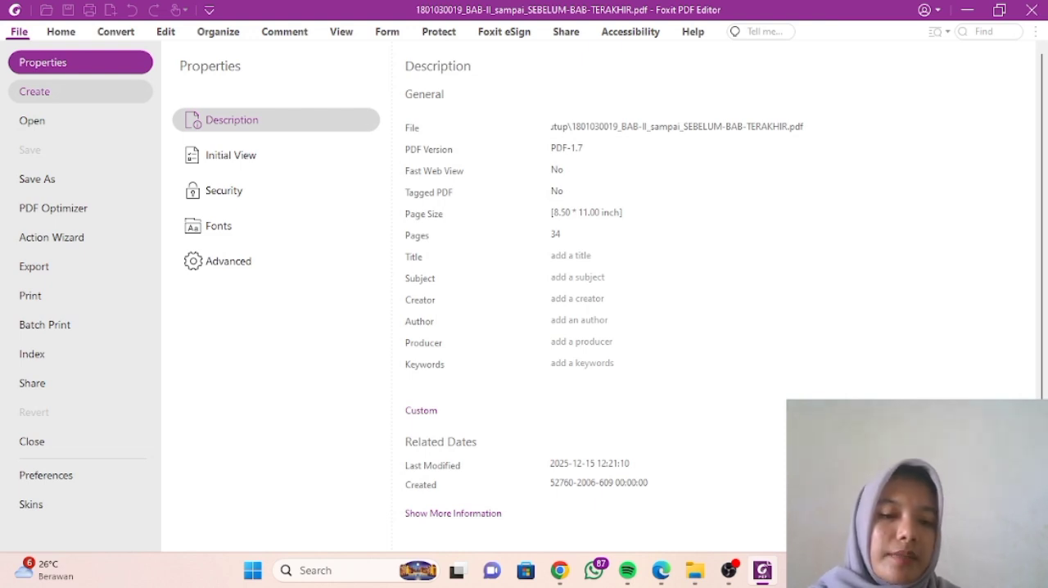
- Copy both PDFs from the F. Metadata PDF File Terbuka dan Tertutup folder into the G. Mengatur Initial View PDF folder
left_click(695, 570)
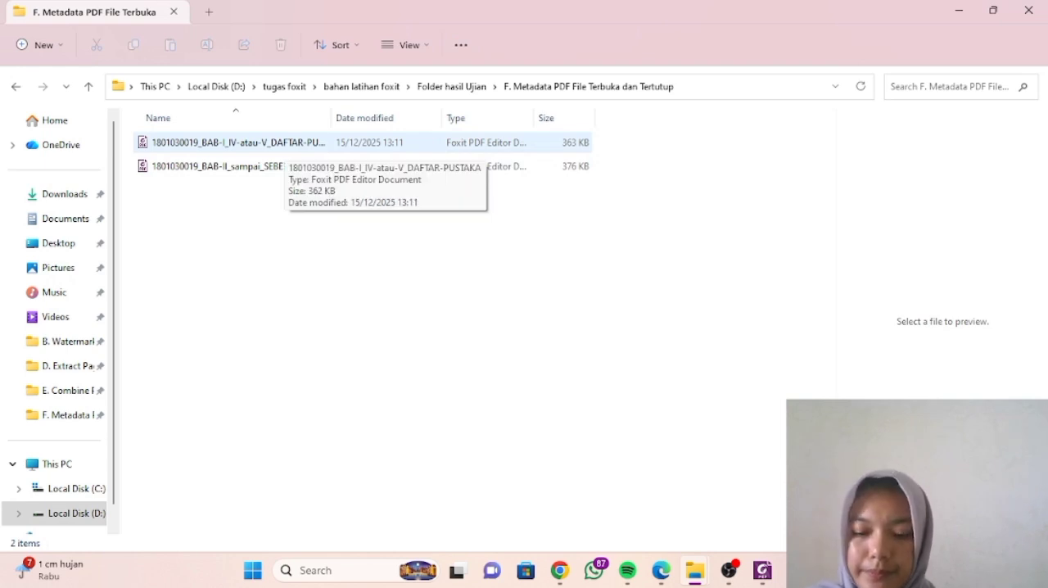
left_click(285, 144)
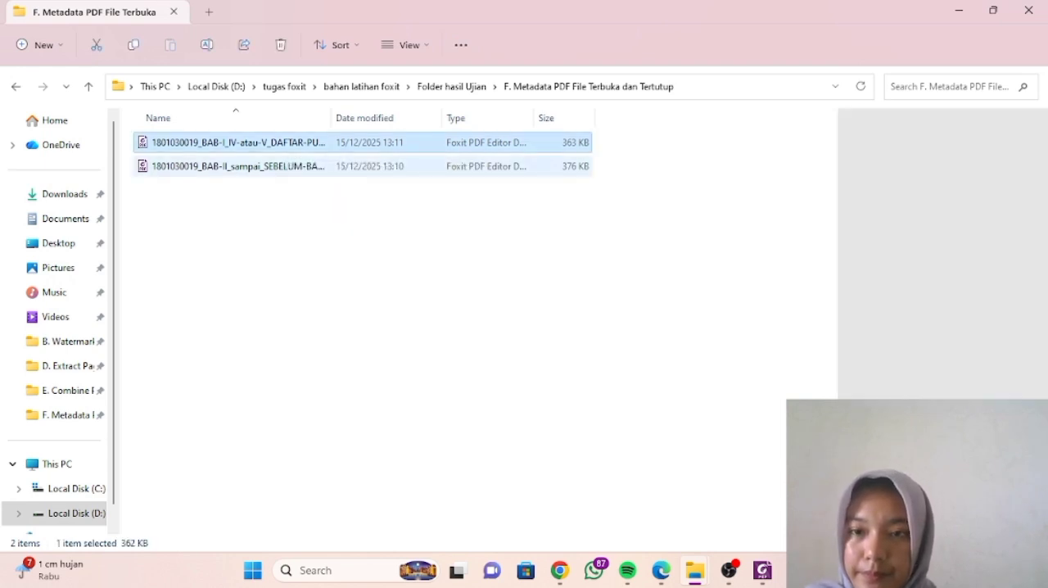
left_click(283, 167, "ctrl")
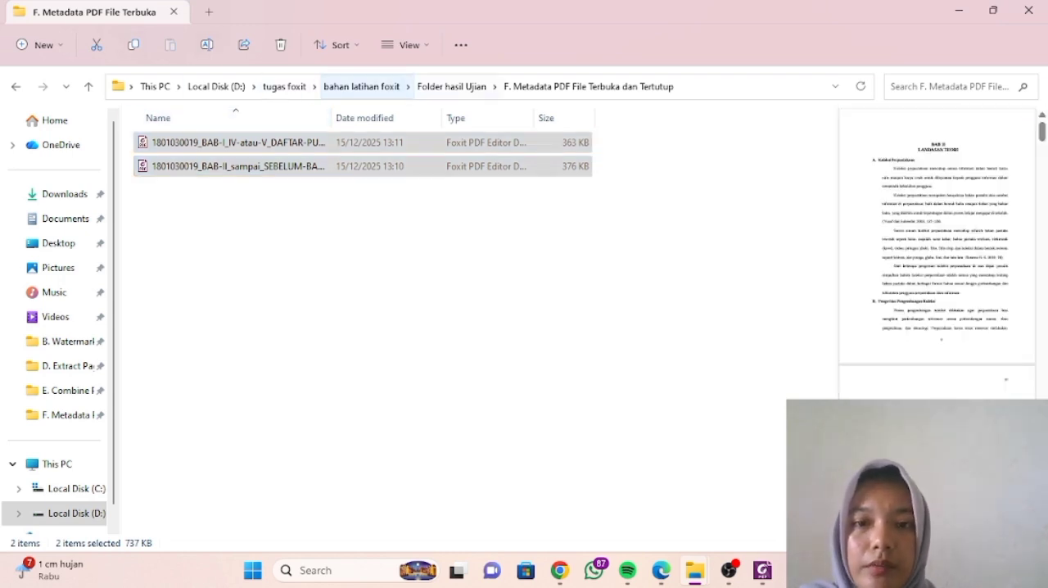
left_click(452, 87)
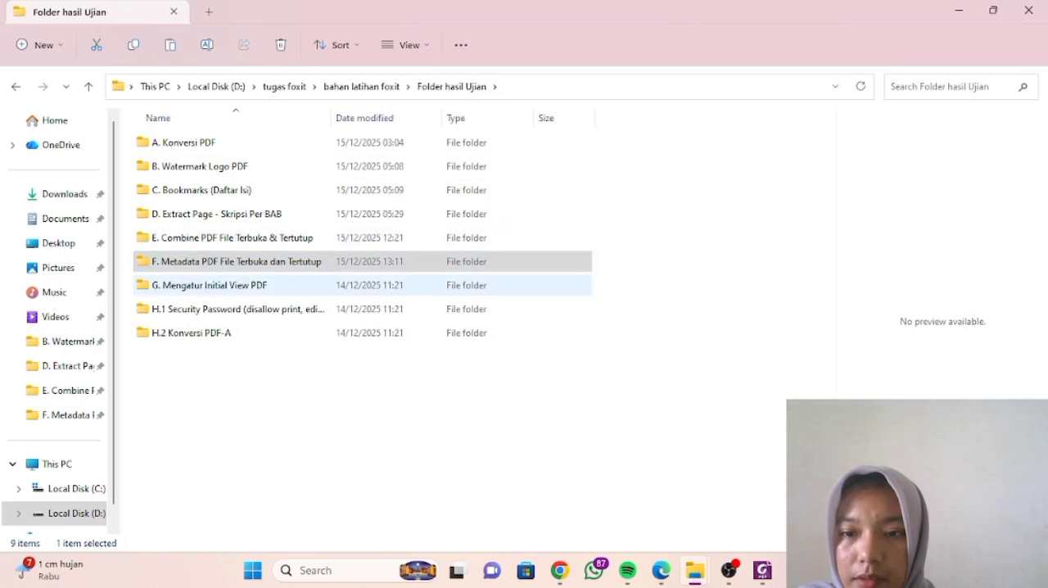
double_click(213, 285)
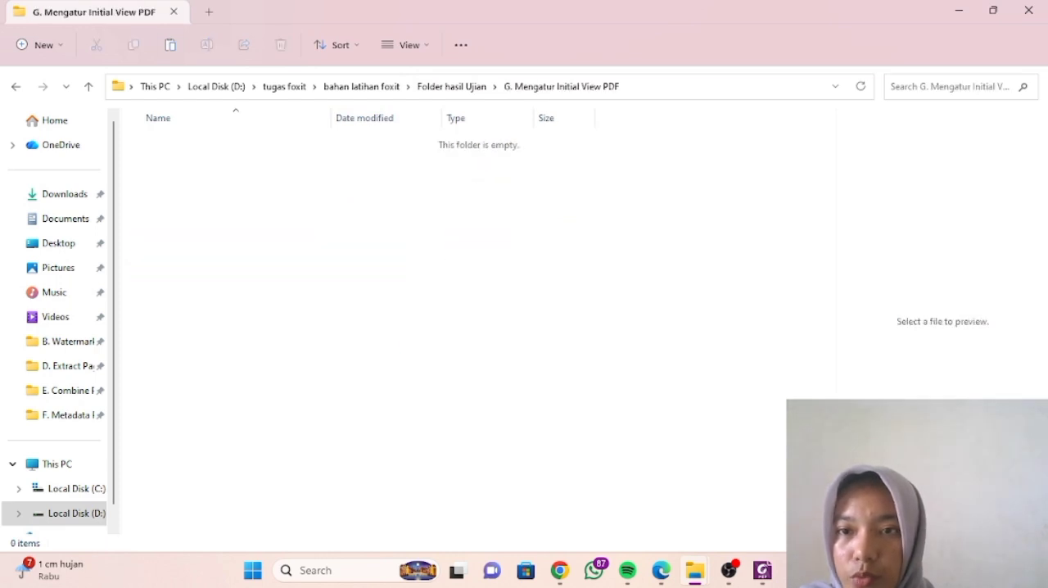
key("ctrl+v")
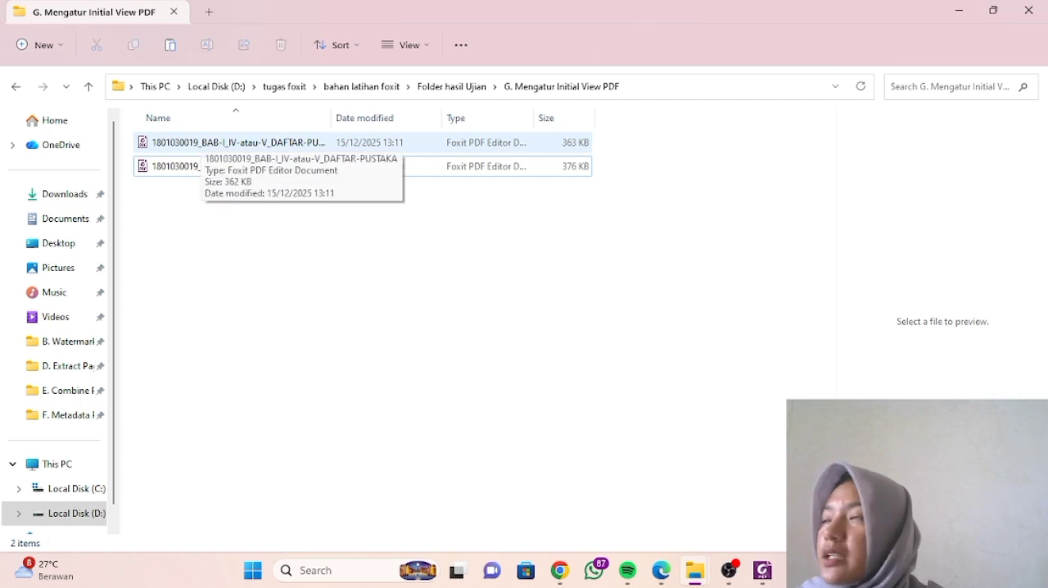
- Open the copied BAB-I_IV-atau-V_DAFTAR-PUSTAKA PDF in Foxit PDF Editor and show its Initial View properties
double_click(201, 146)
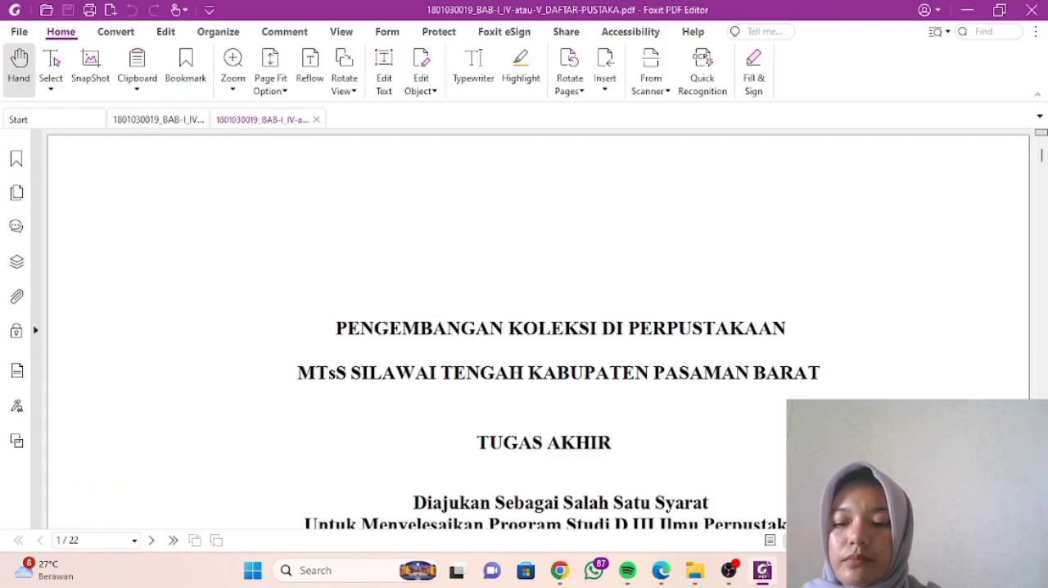
left_click(19, 31)
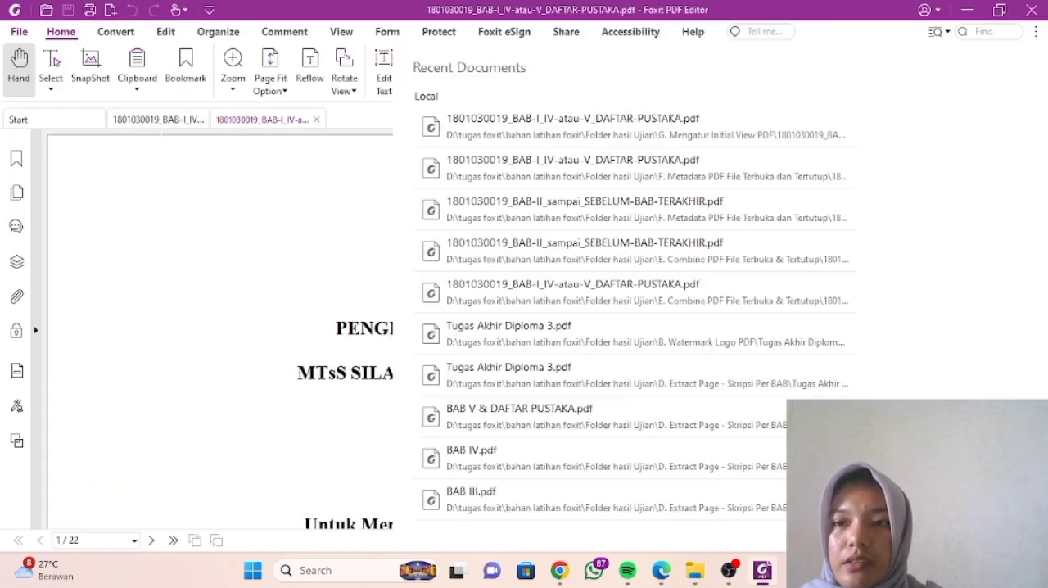
left_click(43, 62)
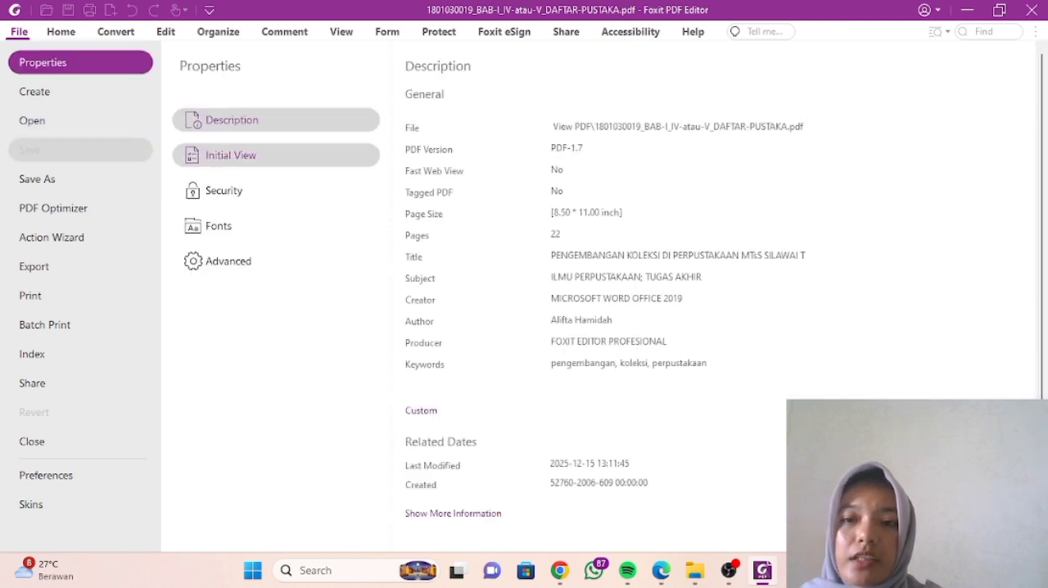
left_click(231, 156)
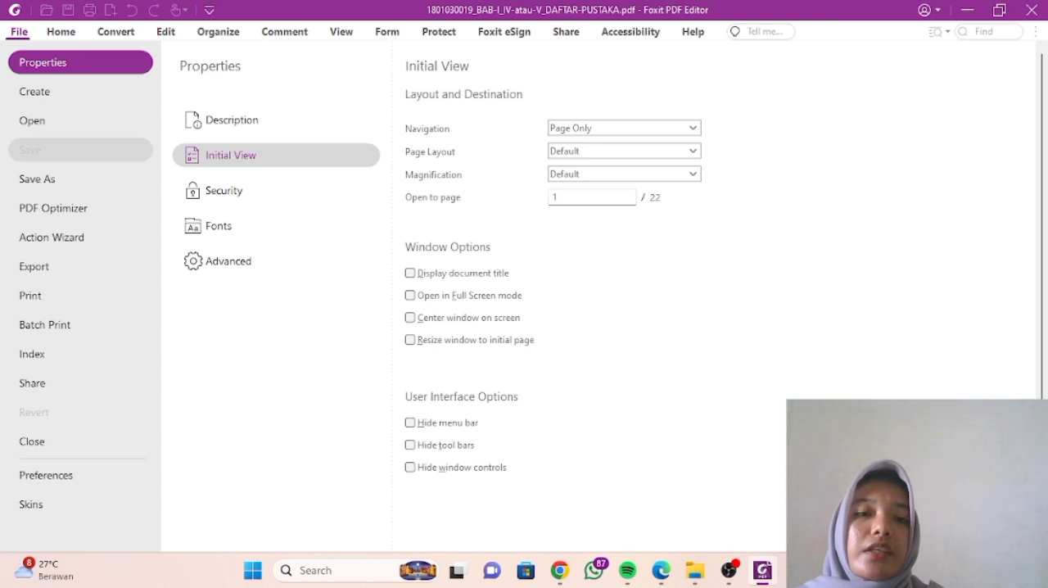
- Set the initial view's Navigation to Bookmarks Panel and Page, enable Display document title, and save the PDF
left_click(692, 127)
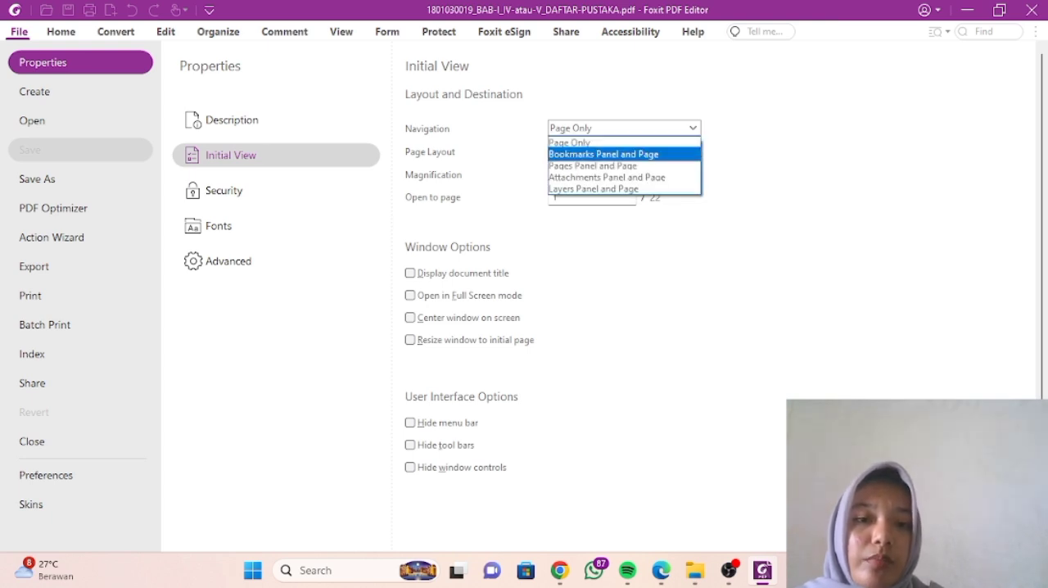
left_click(605, 153)
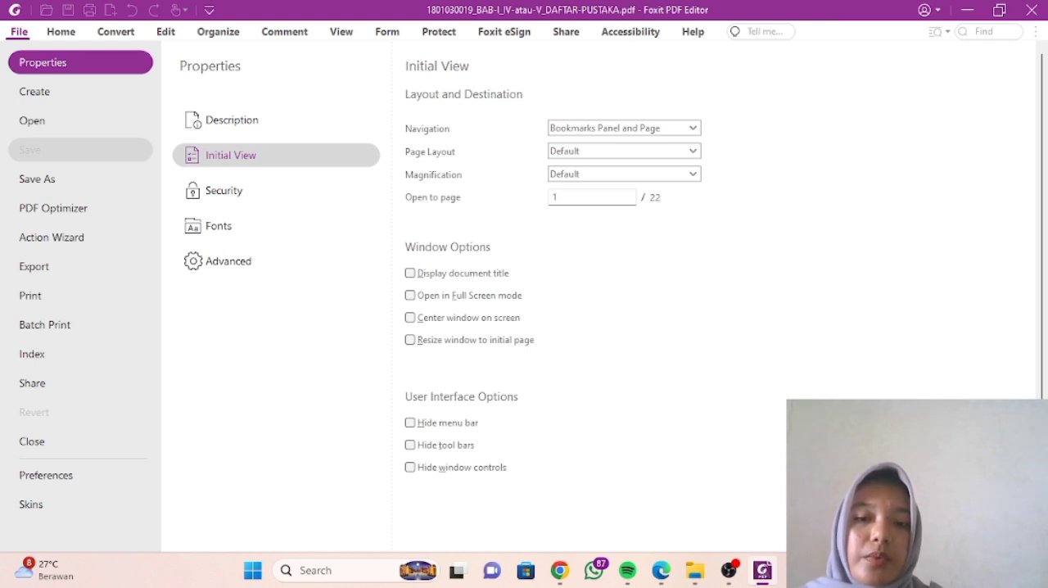
left_click(410, 273)
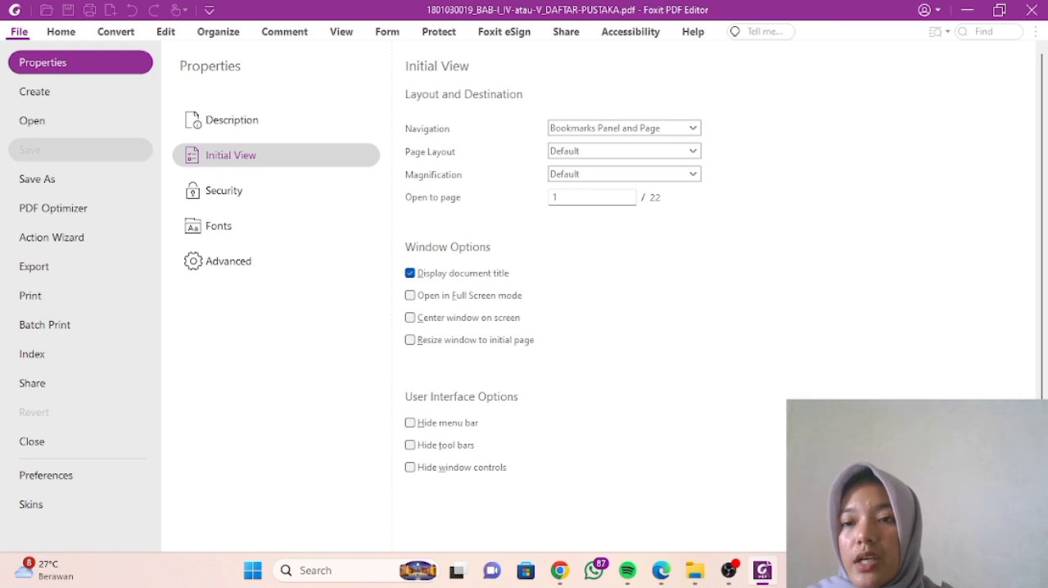
key("Escape")
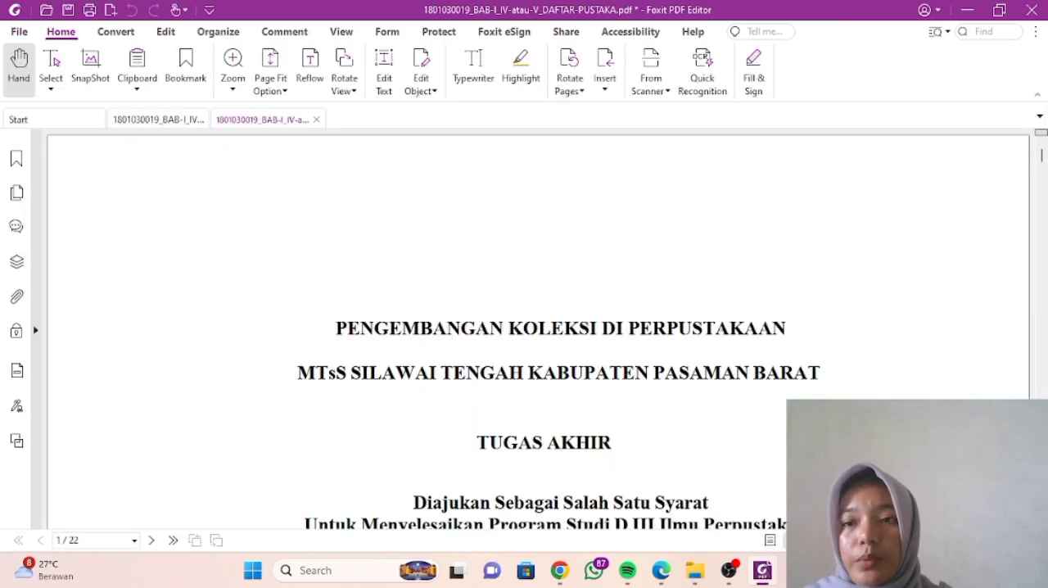
left_click(68, 10)
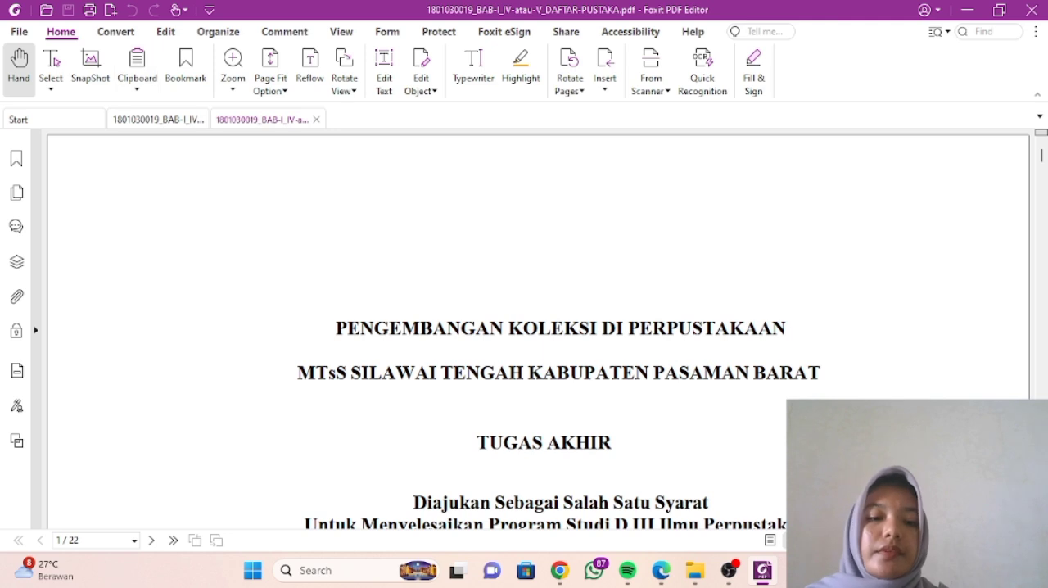
- Check the saved PDF's initial view in Adobe Acrobat, declining to make it the default PDF application, and return to the folder
mouse_move(694, 570)
left_click(599, 475)
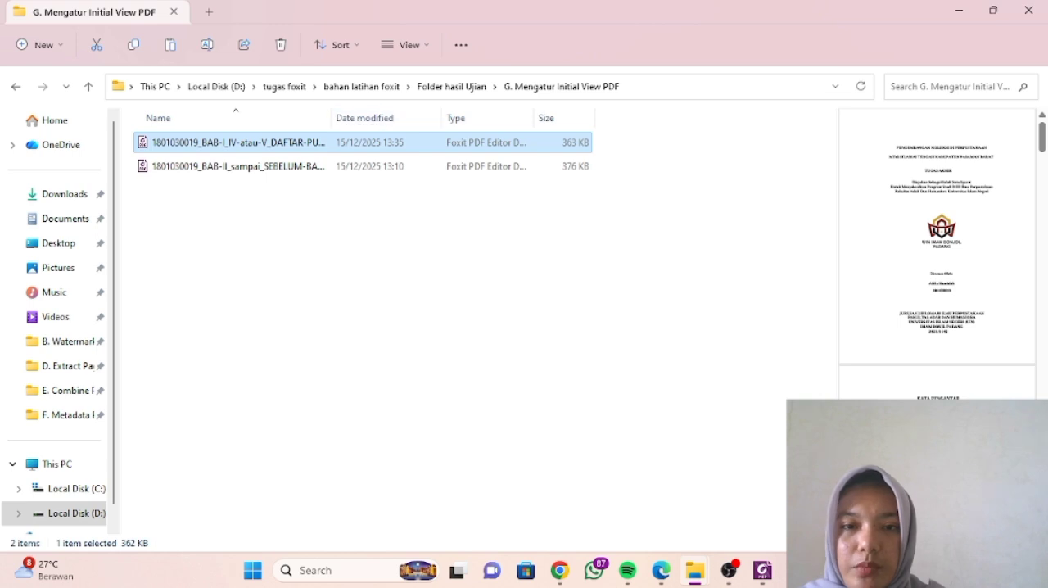
right_click(421, 139)
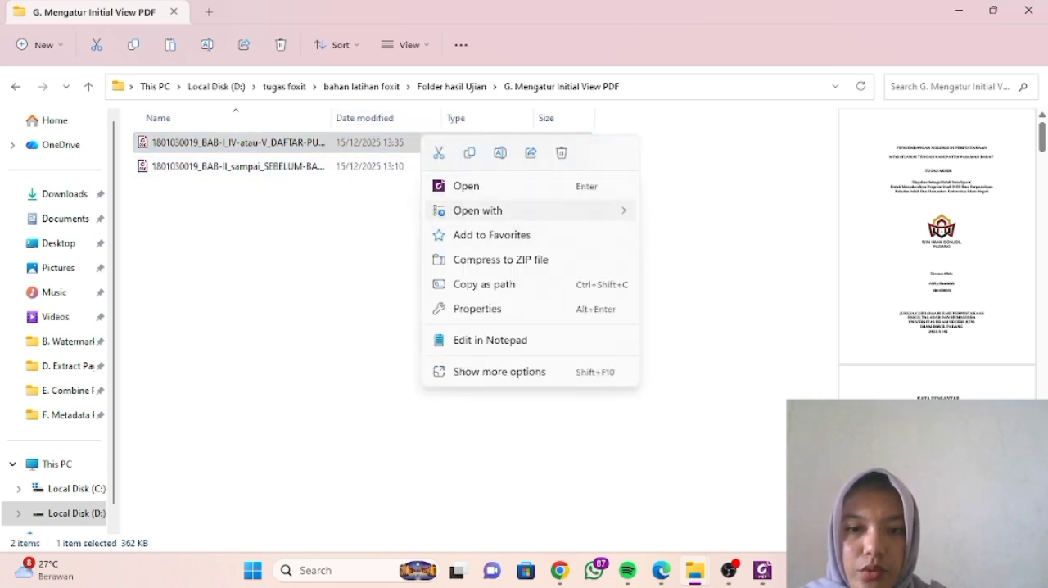
mouse_move(491, 210)
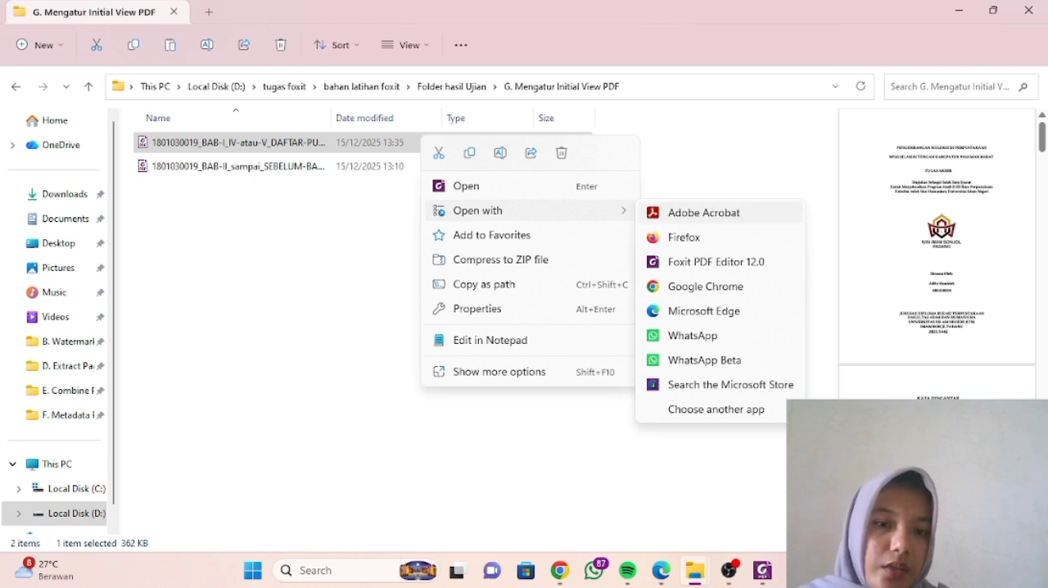
left_click(704, 213)
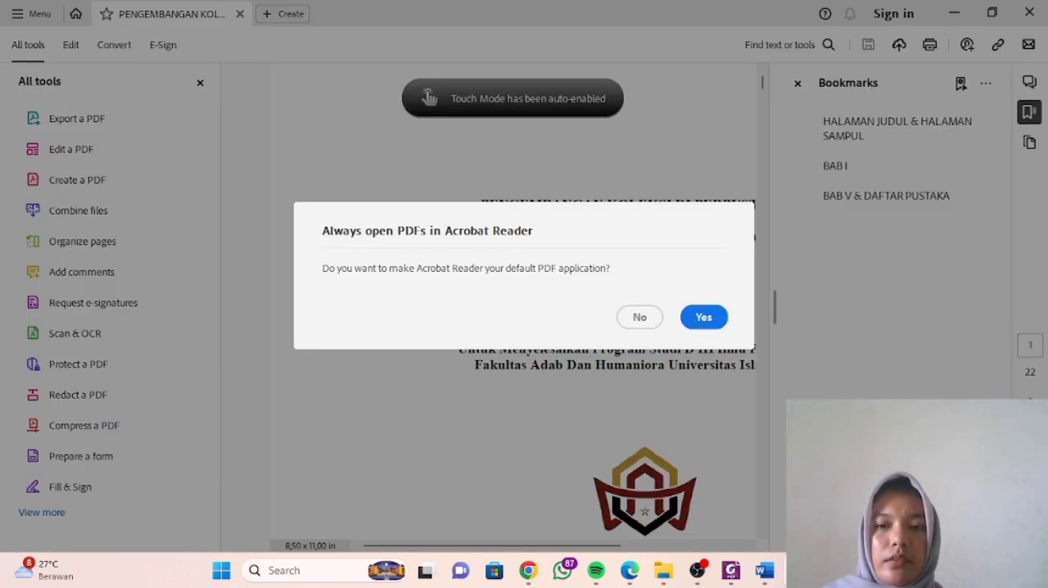
left_click(639, 317)
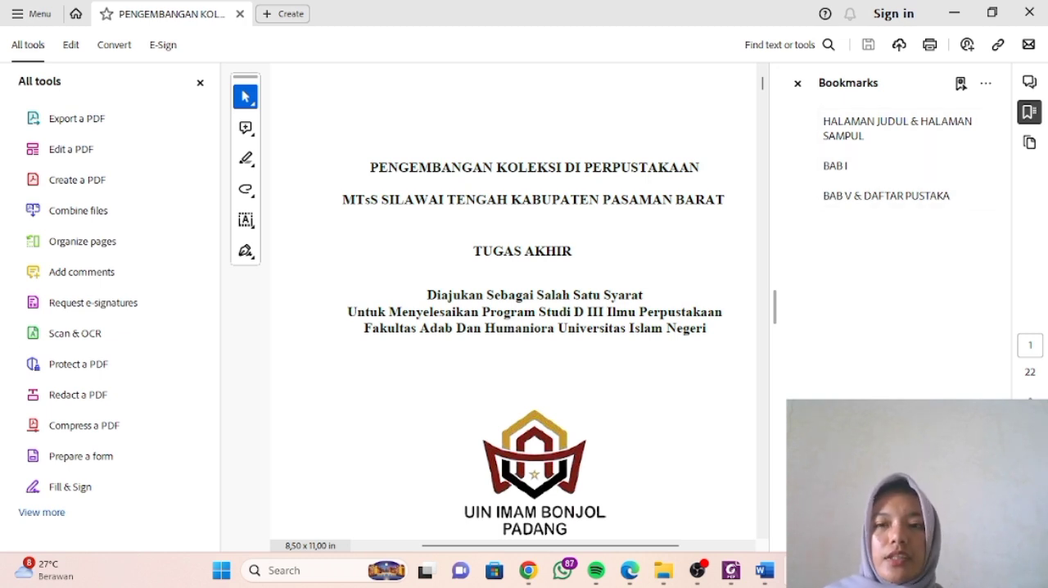
mouse_move(663, 570)
left_click(573, 475)
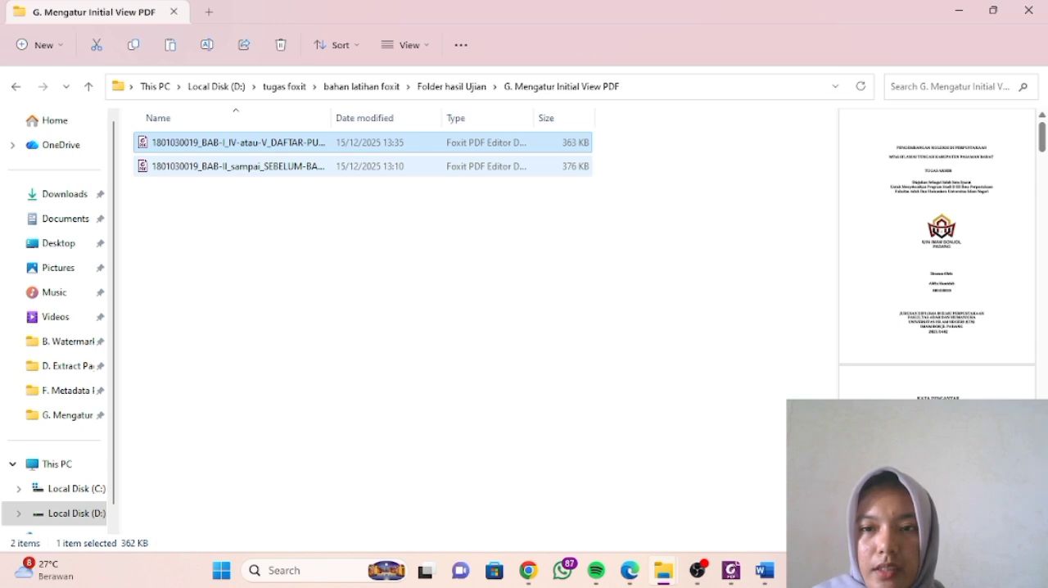
- Open the BAB-II_sampai_SEBELUM-BAB-TERAKHIR PDF in Foxit PDF Editor and show its Initial View properties
left_click(334, 169)
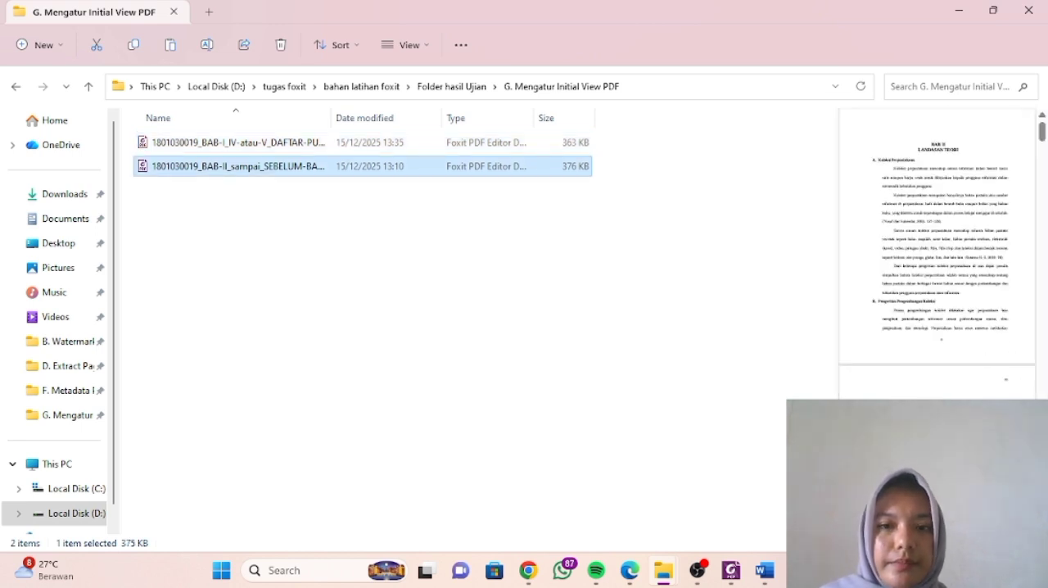
key("Return")
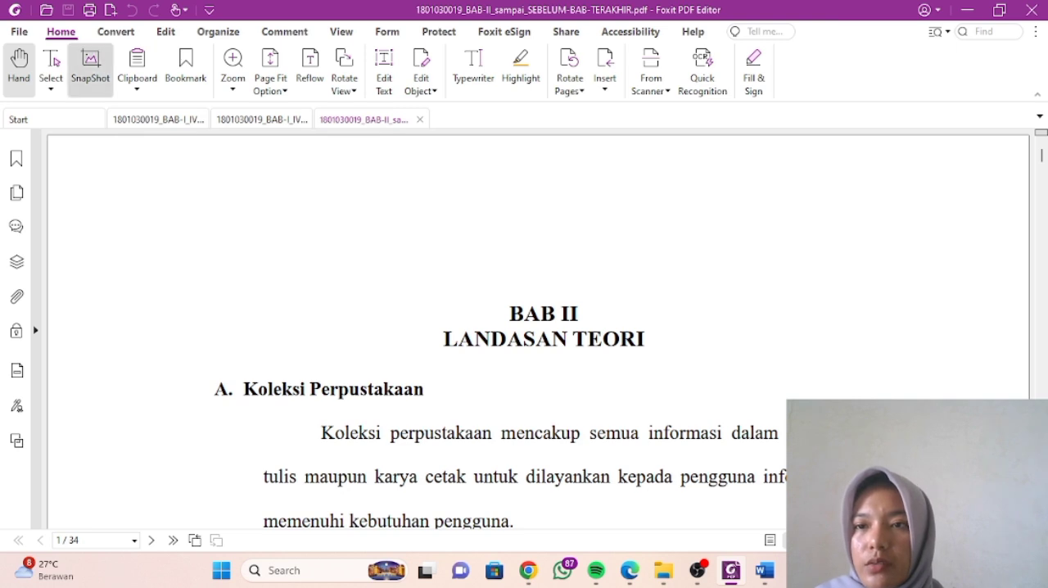
left_click(19, 31)
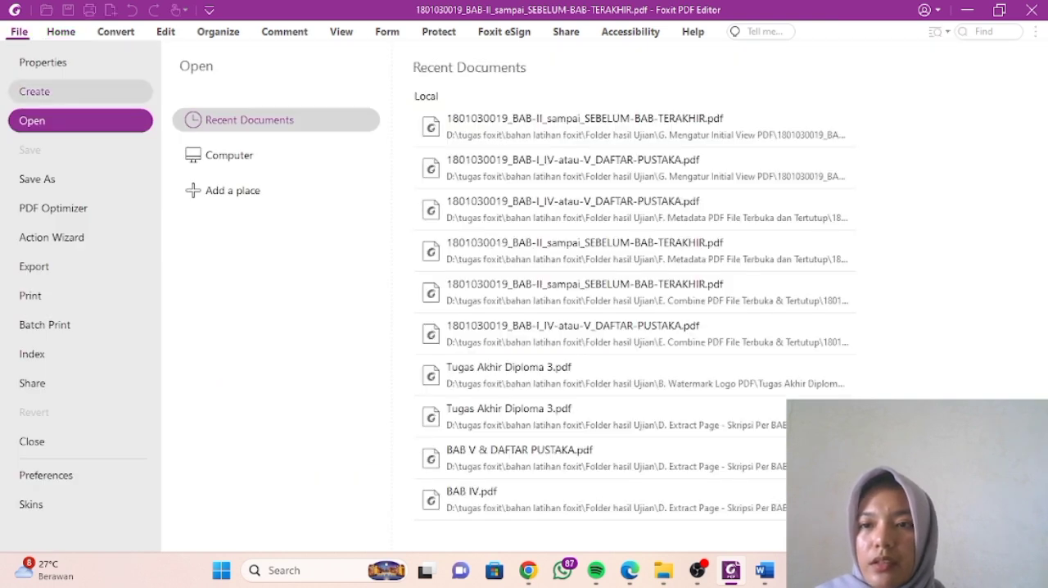
left_click(43, 62)
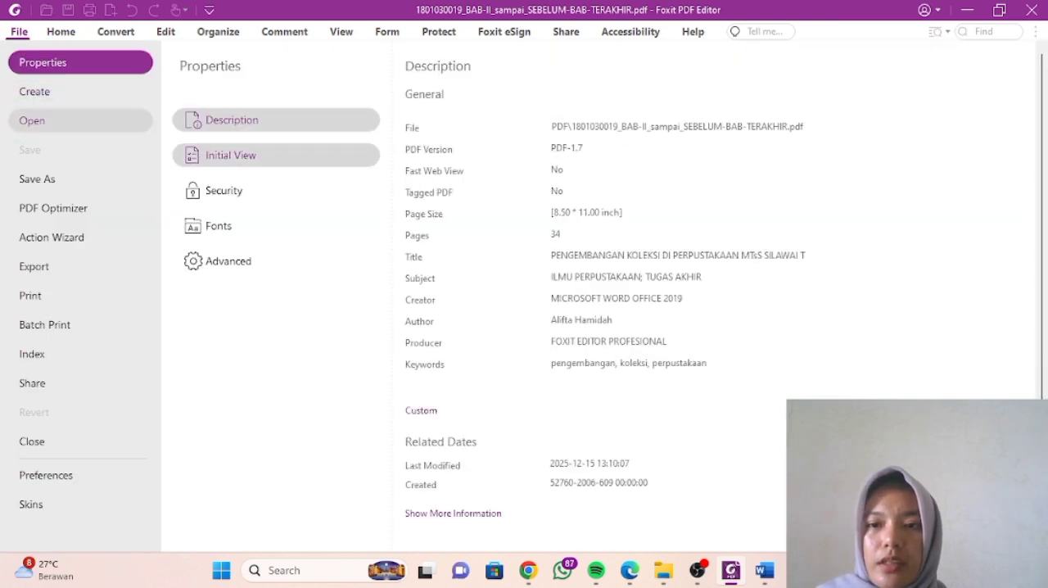
left_click(231, 155)
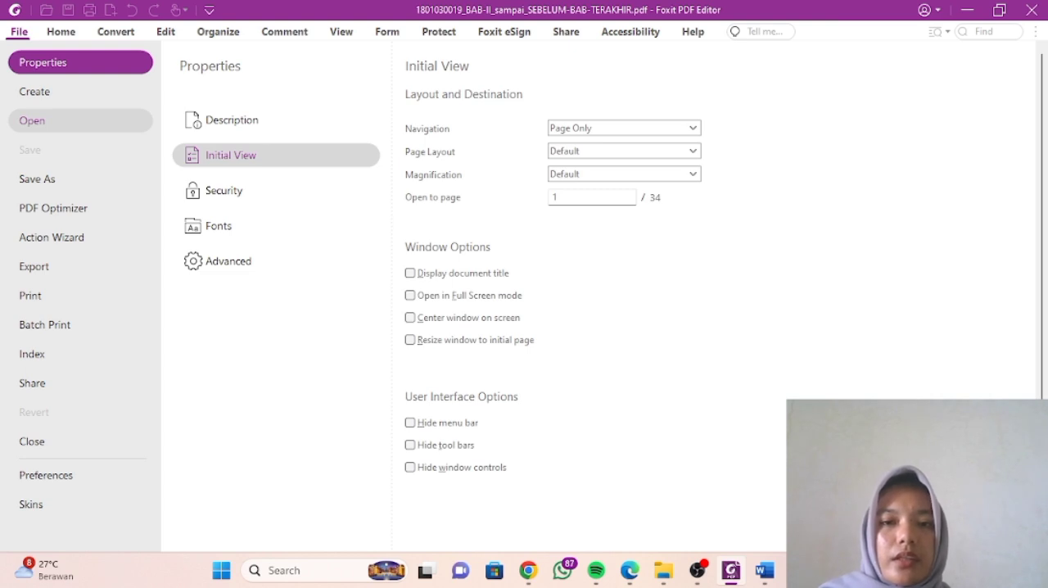
- Set the BAB-II file's initial Navigation to Bookmarks Panel and Page, enable Display document title, and save the PDF
left_click(693, 127)
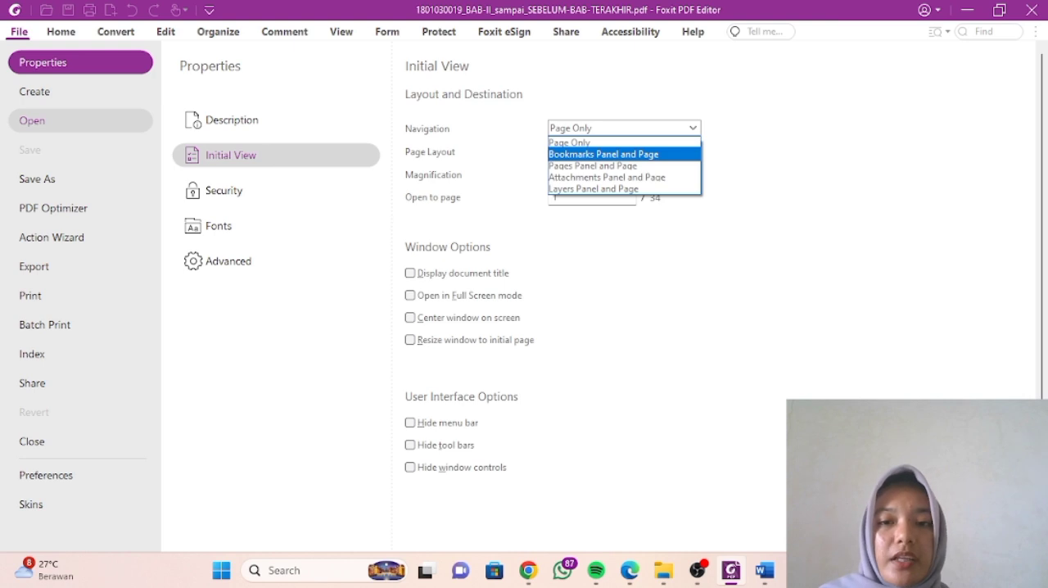
left_click(624, 154)
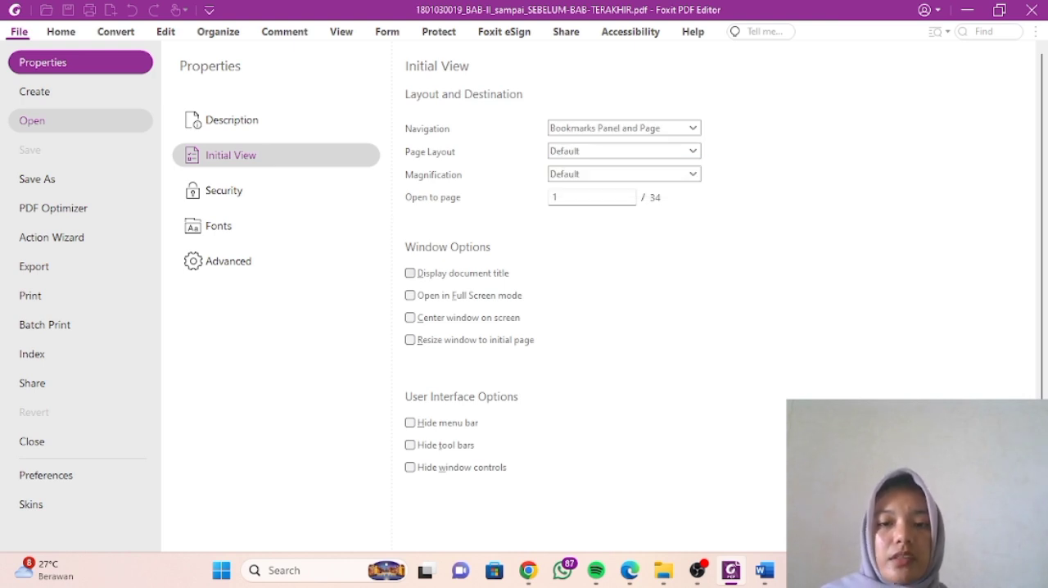
left_click(410, 273)
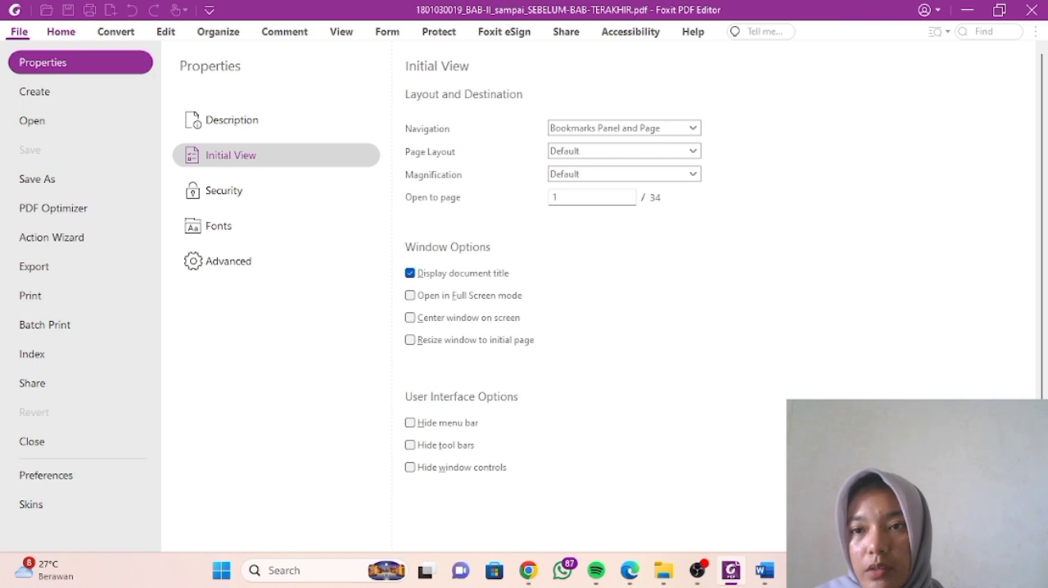
left_click(60, 32)
left_click(68, 11)
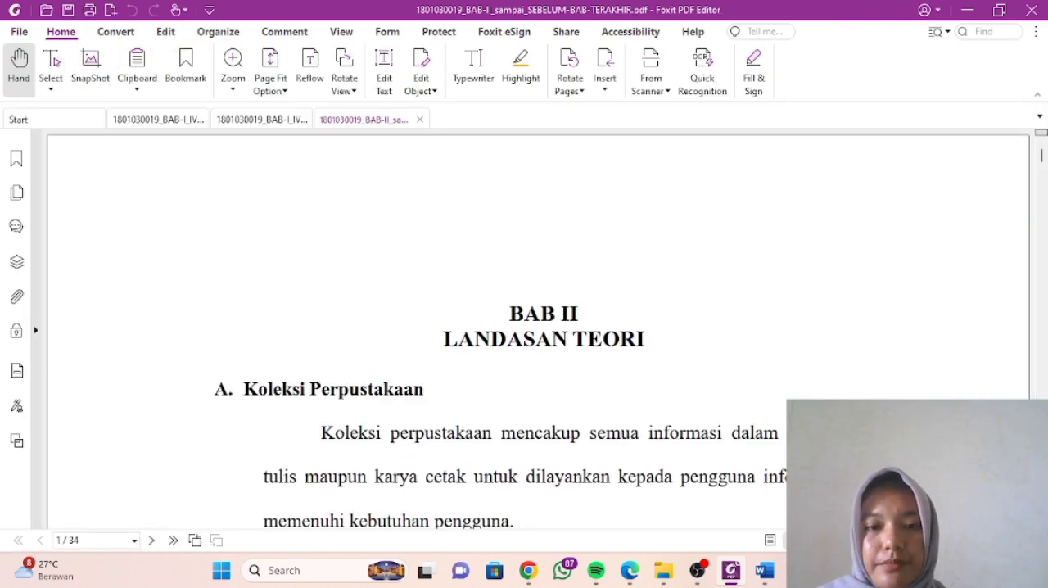
- Copy both PDFs from the G. Mengatur Initial View PDF folder into the H.1 Security Password (disallow print, editing, copy) folder
key("alt+Tab")
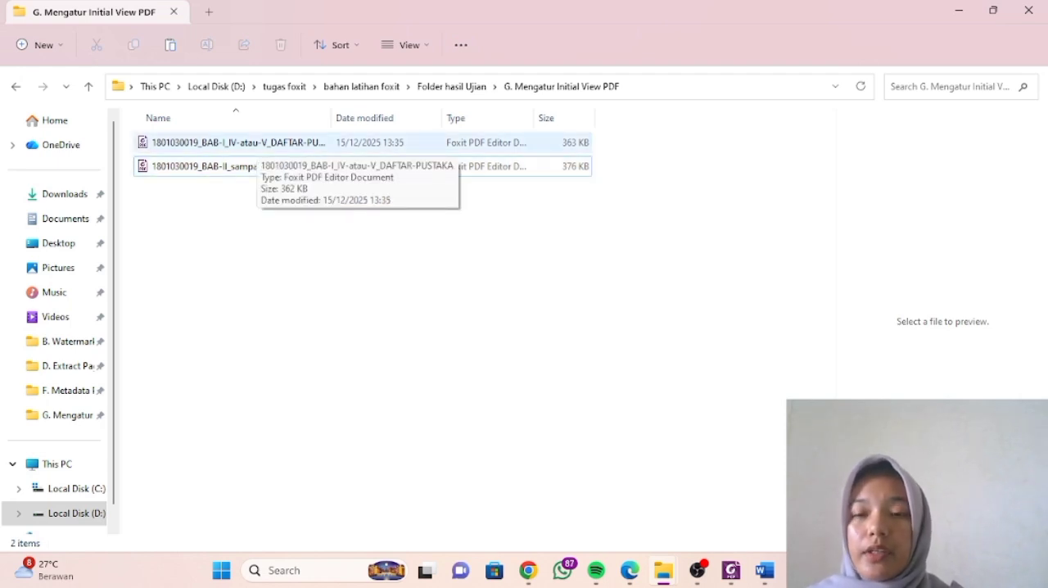
left_click(257, 144)
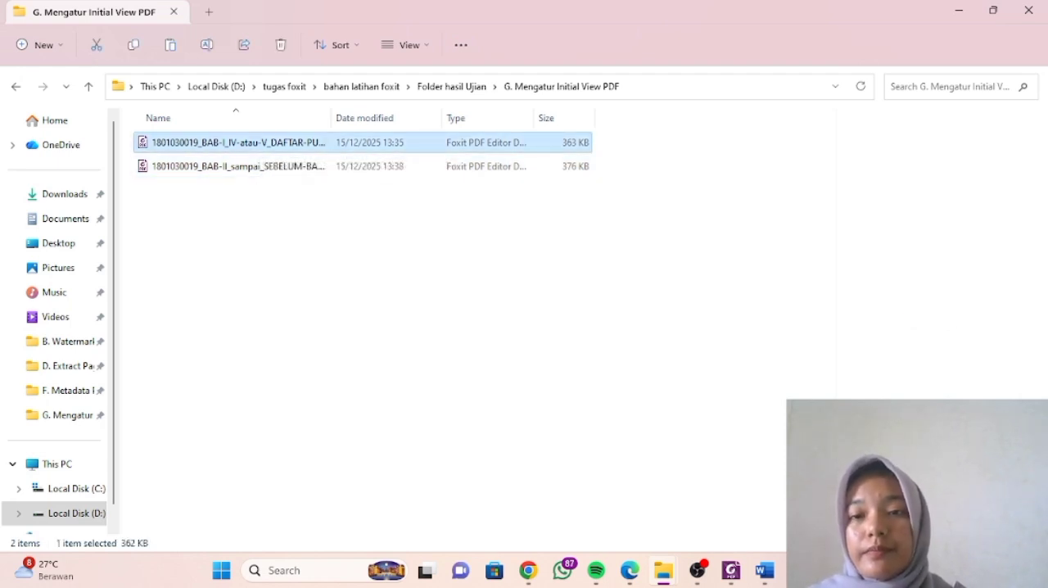
left_click(237, 167, "shift")
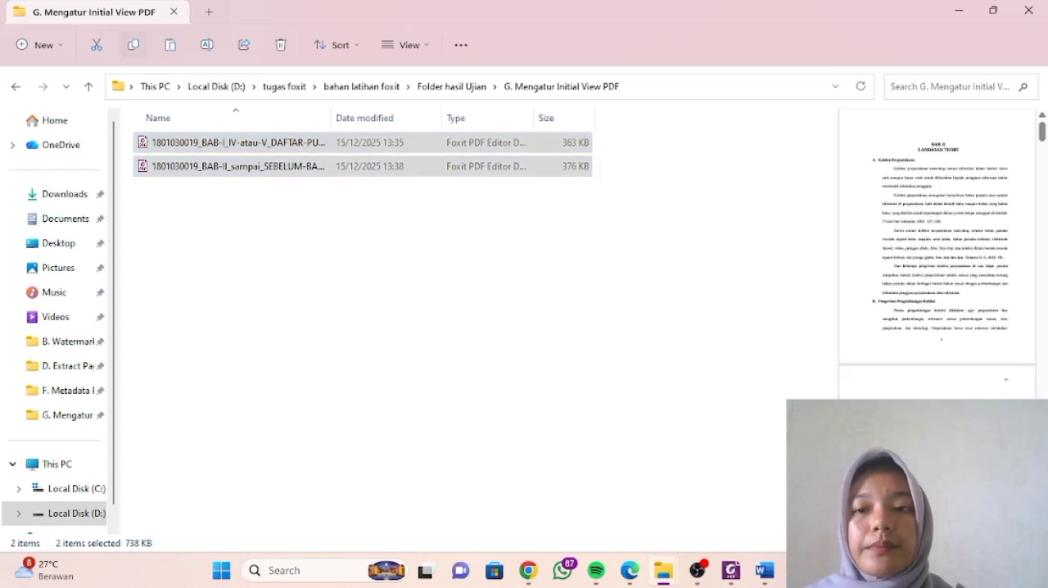
left_click(451, 86)
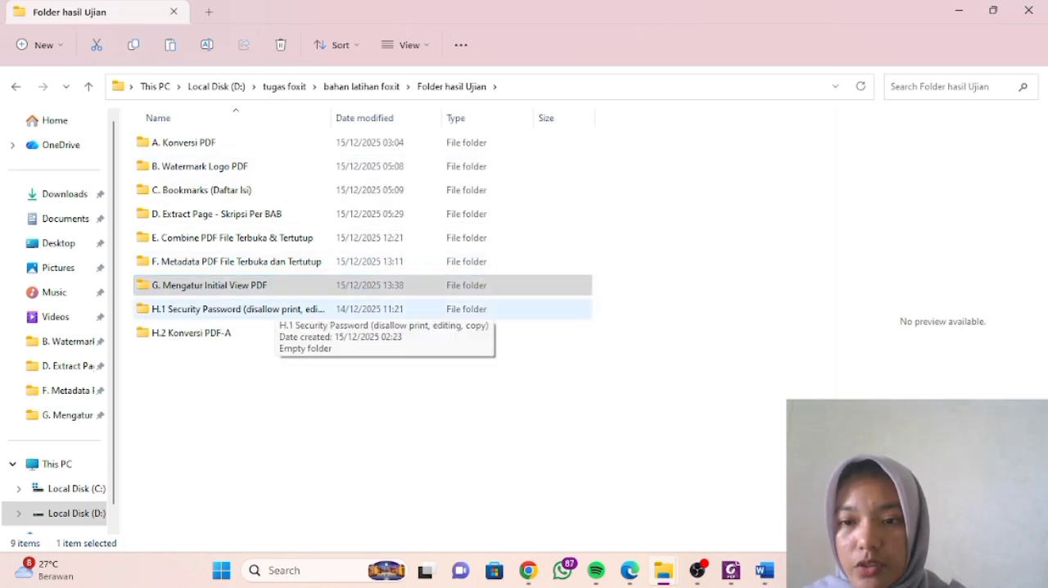
left_click(277, 309)
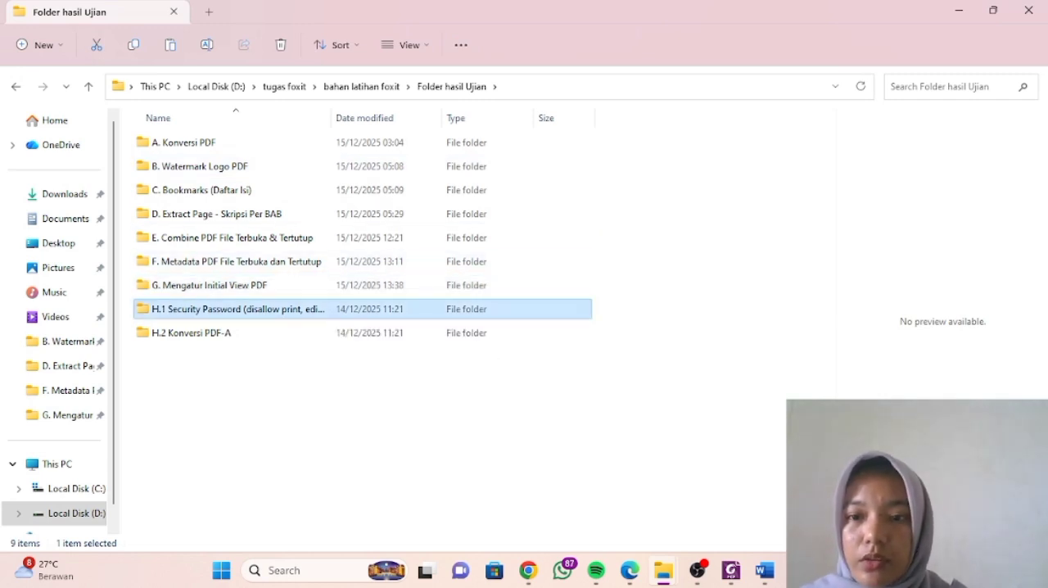
double_click(277, 309)
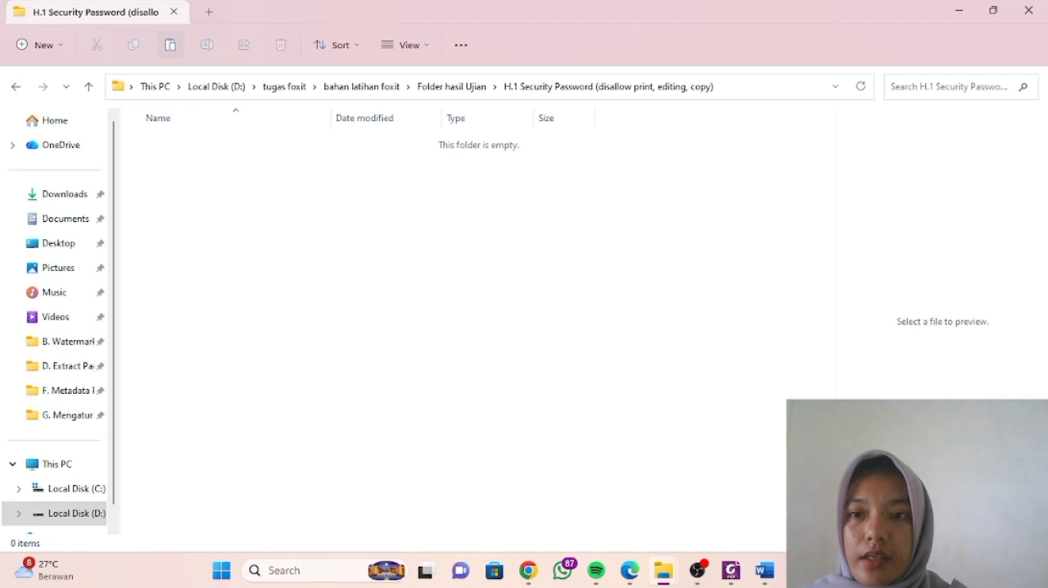
key("ctrl+v")
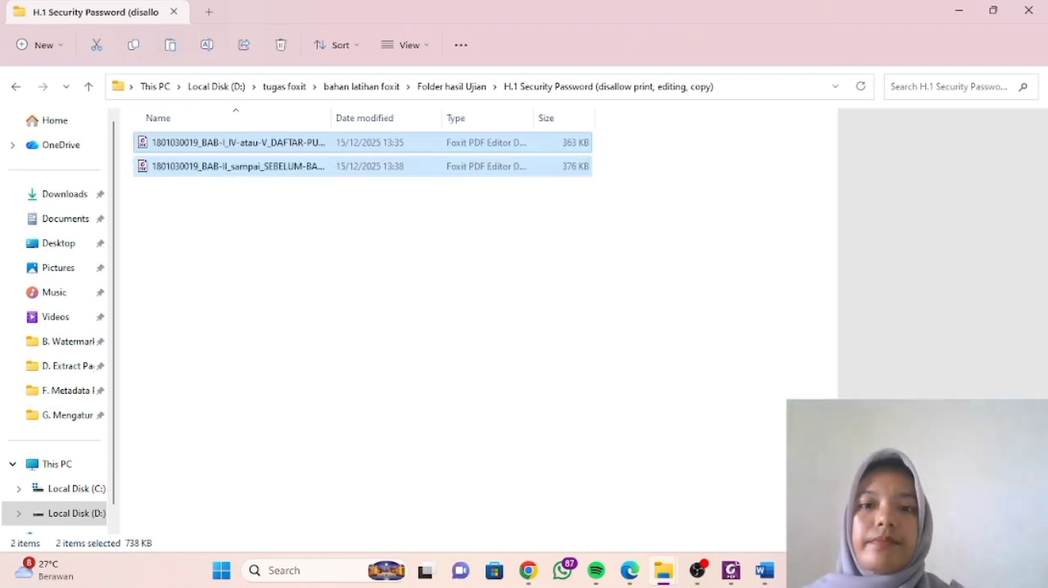
left_click(311, 311)
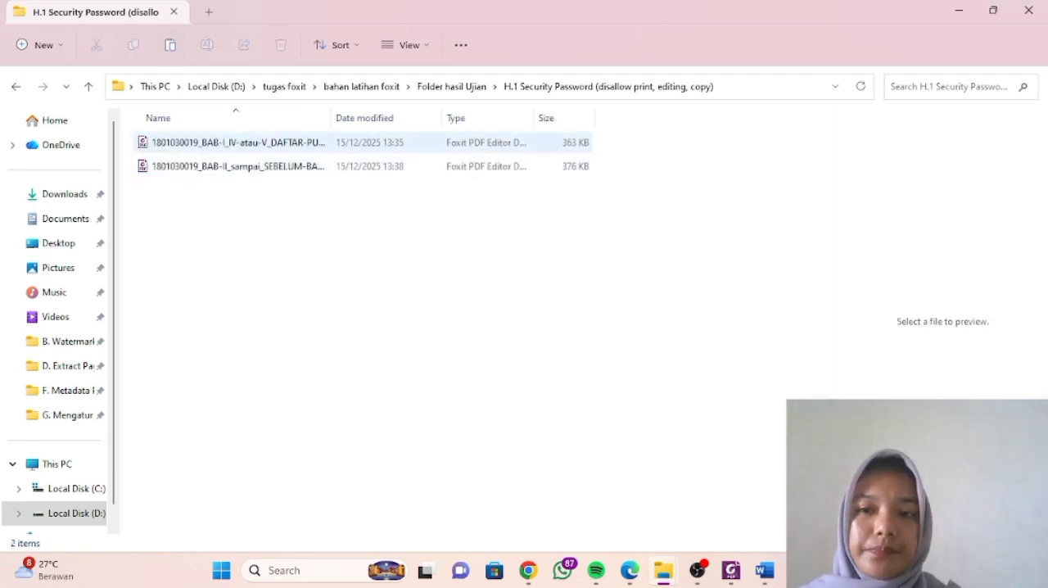
- Open the copied BAB-I_IV-atau-V_DAFTAR-PUSTAKA PDF in Foxit PDF Editor and bring up its Password Protection settings
double_click(238, 142)
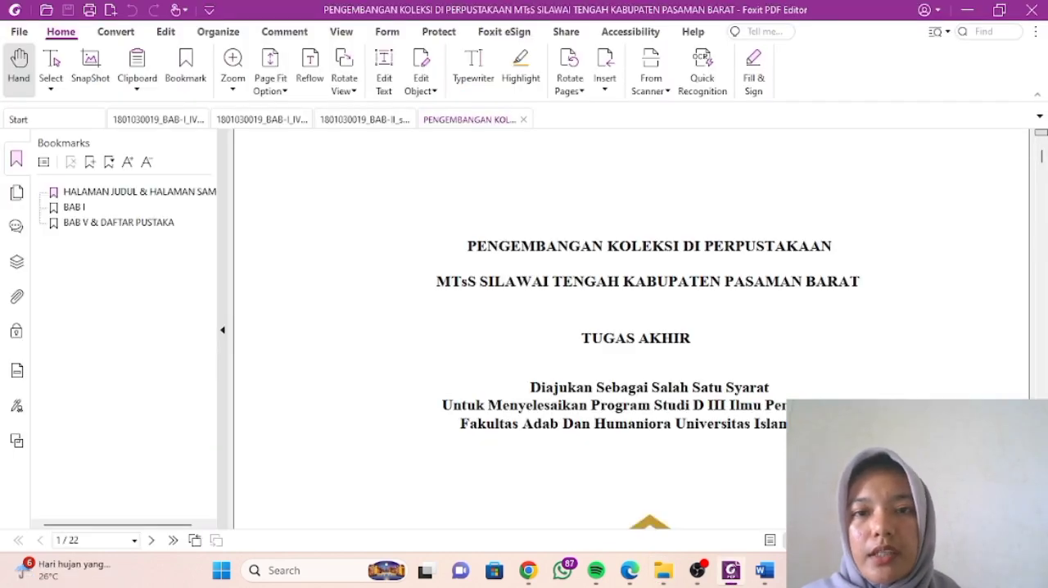
left_click(438, 31)
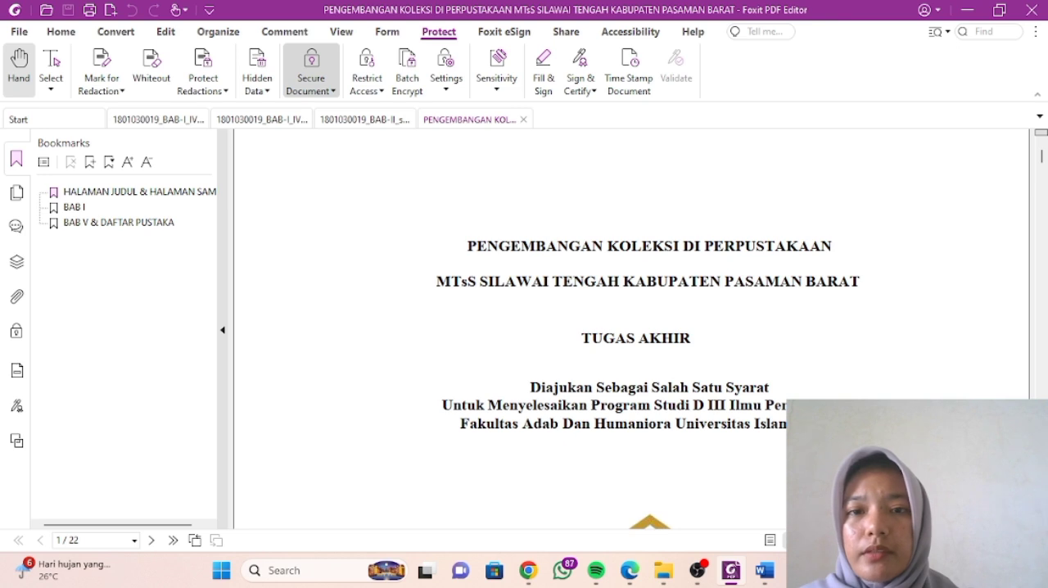
left_click(311, 70)
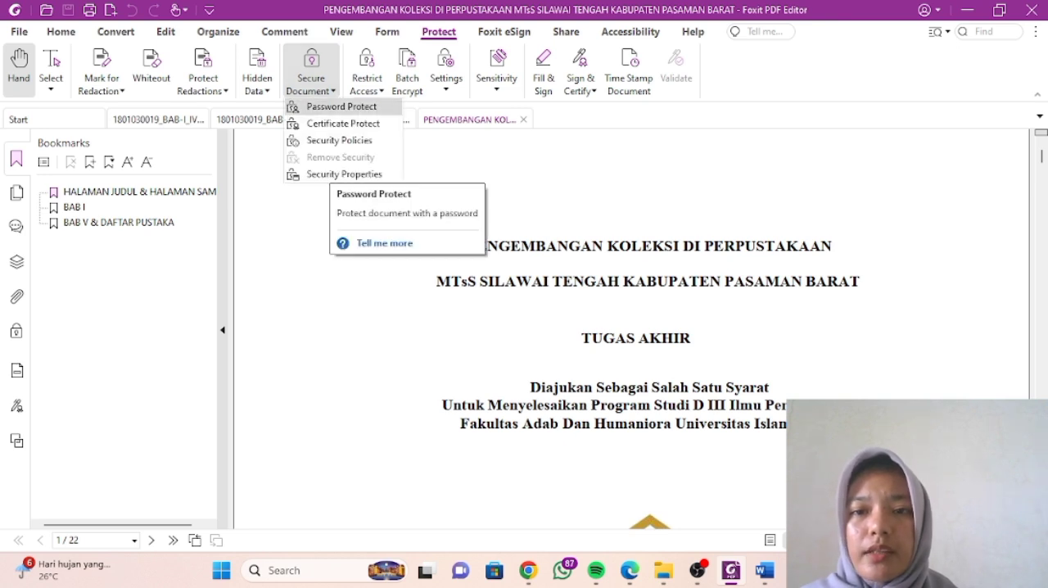
left_click(342, 107)
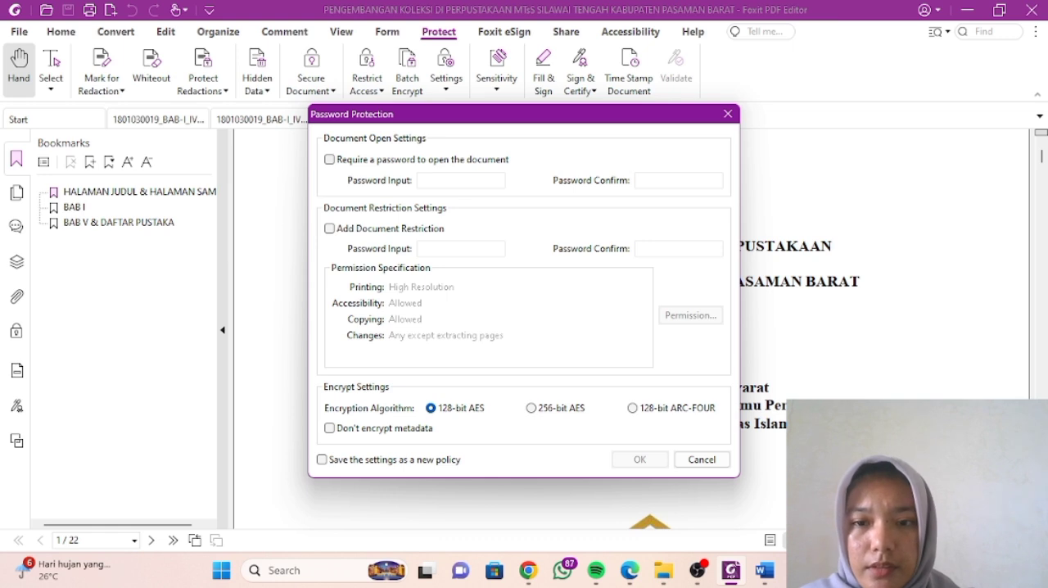
- Enable Add Document Restriction, then enter and confirm the restriction password
left_click(330, 229)
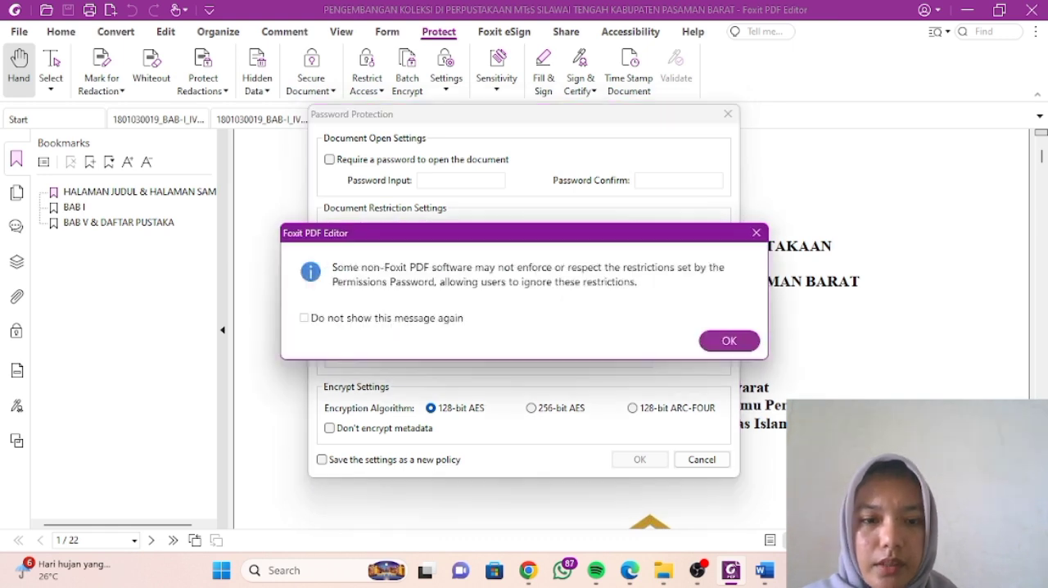
key("Return")
left_click(425, 253)
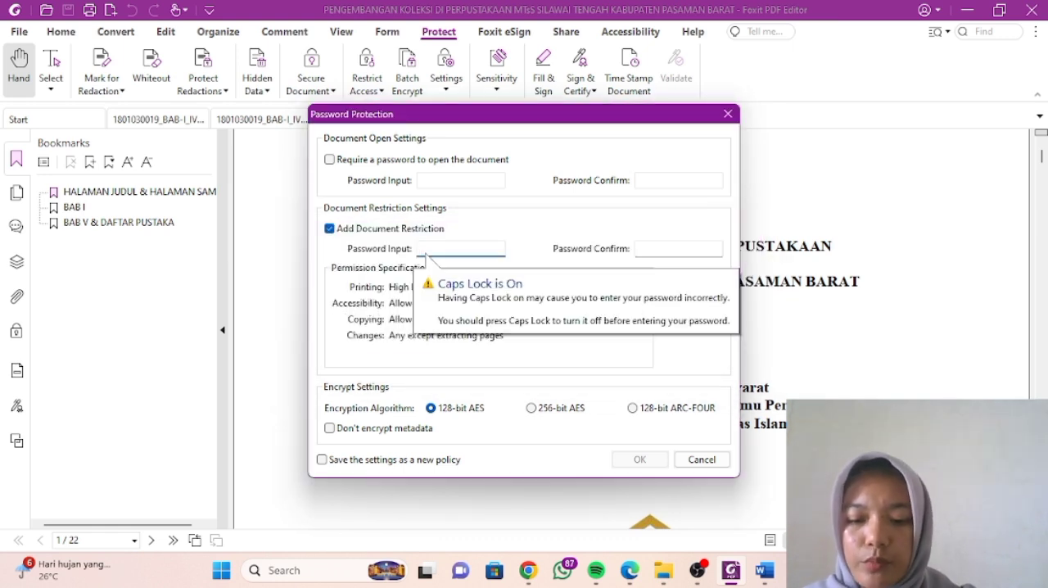
type("•••••••")
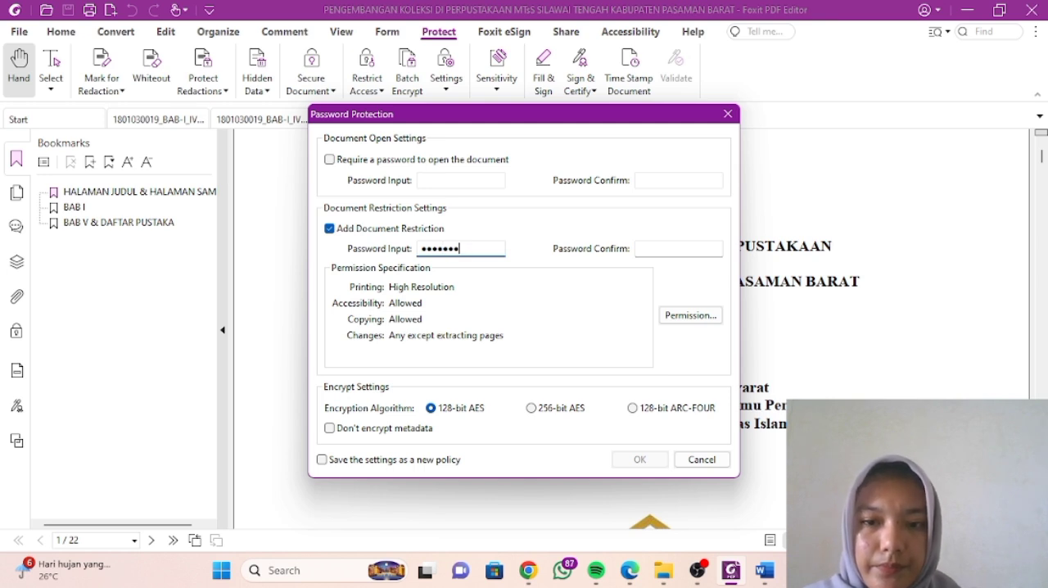
key("Tab")
type("••••")
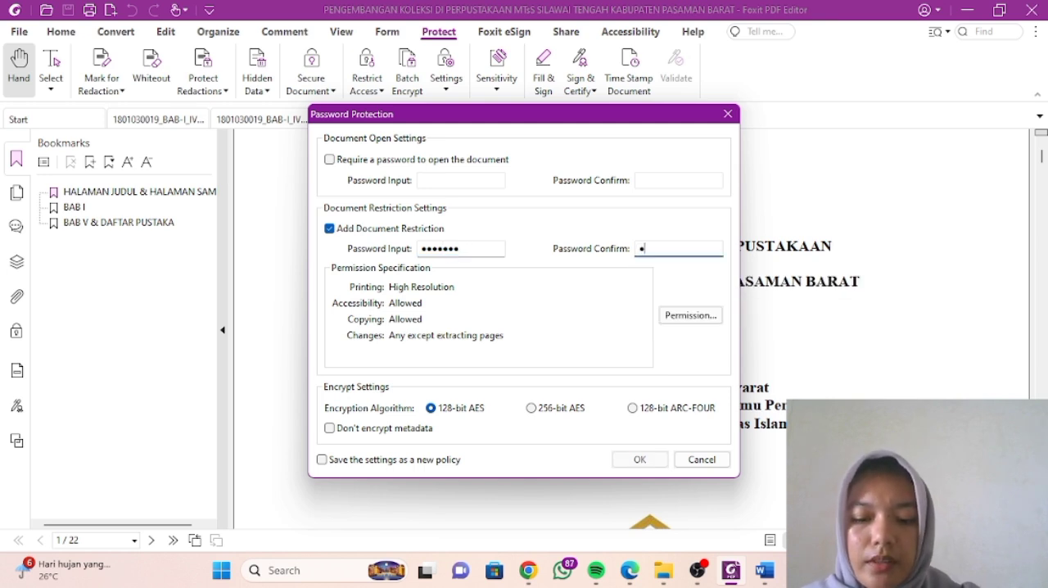
type("•••")
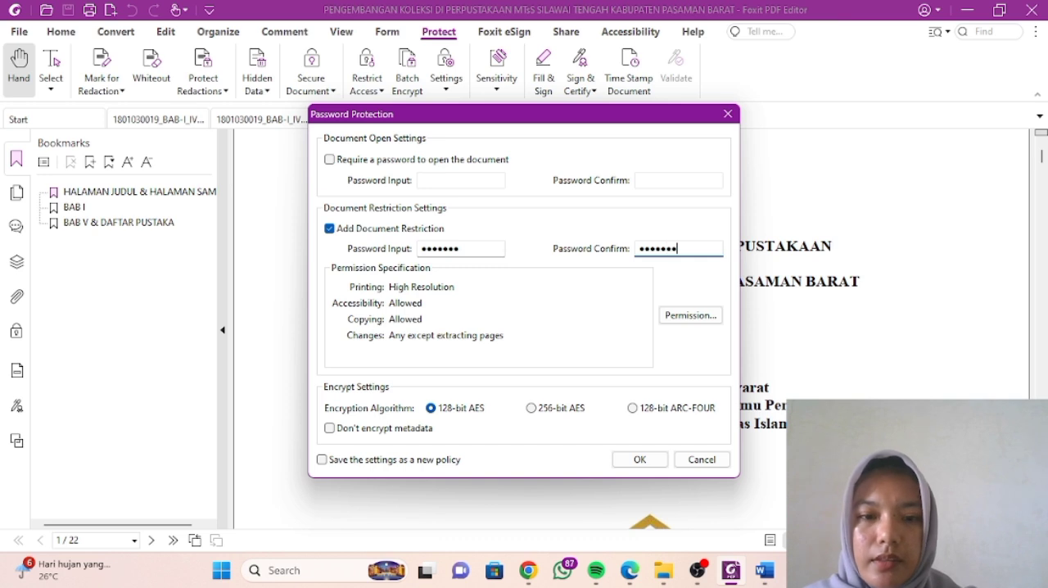
- Restrict printing and editing of the document and its security settings, apply the password protection, and save the PDF
left_click(691, 316)
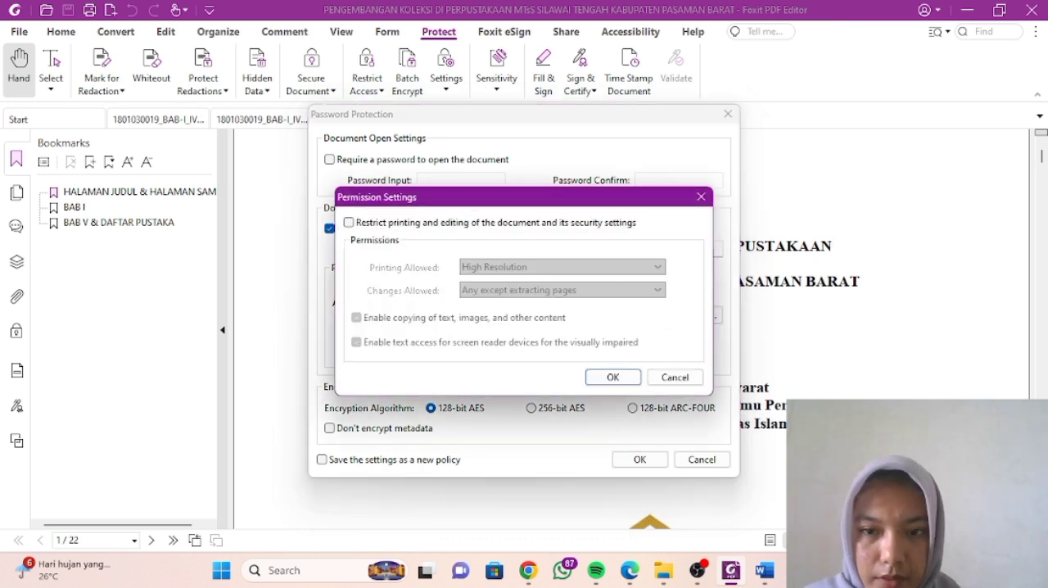
left_click(349, 222)
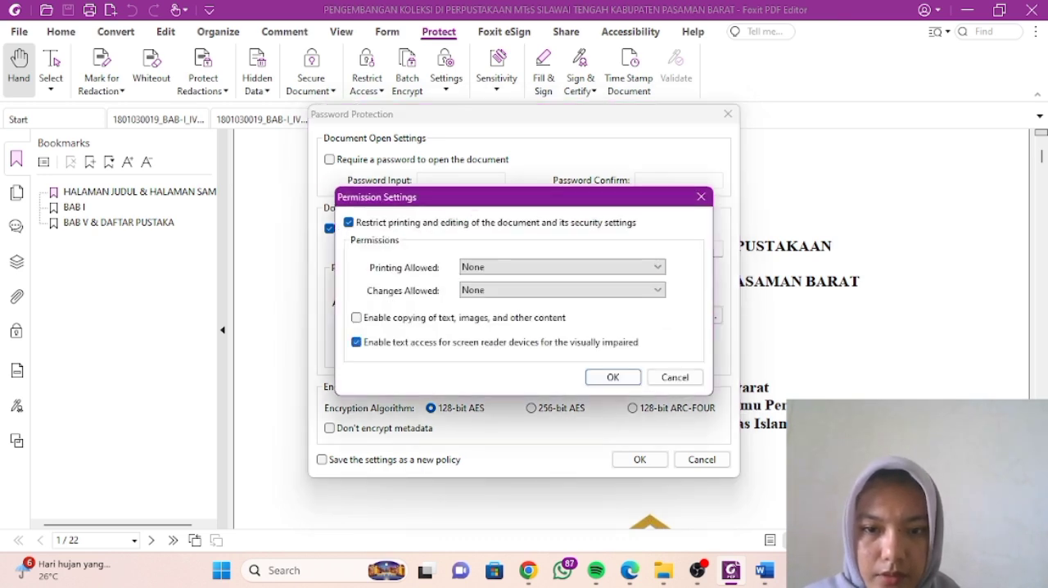
left_click(613, 376)
left_click(639, 460)
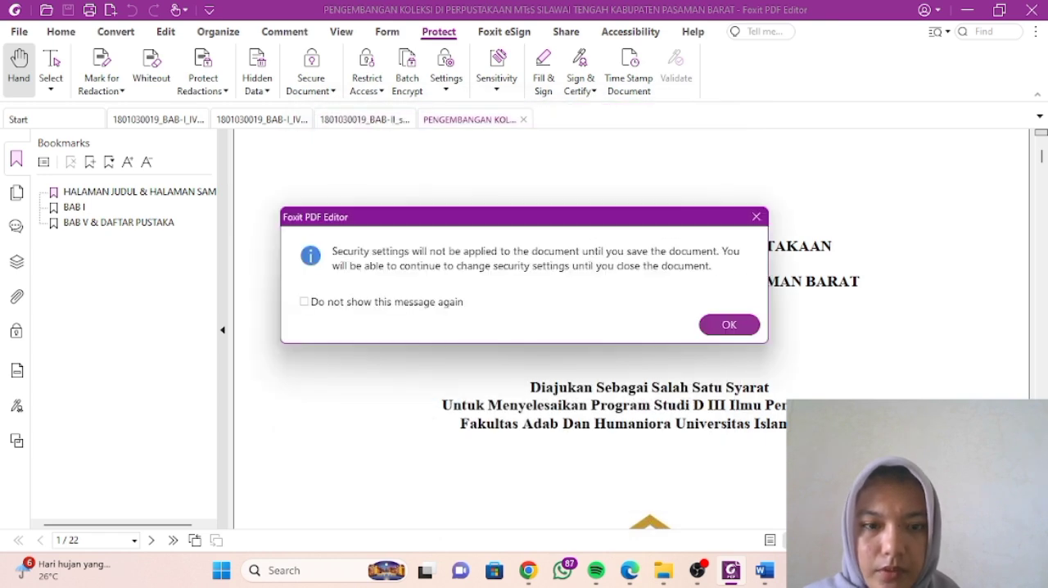
key("Return")
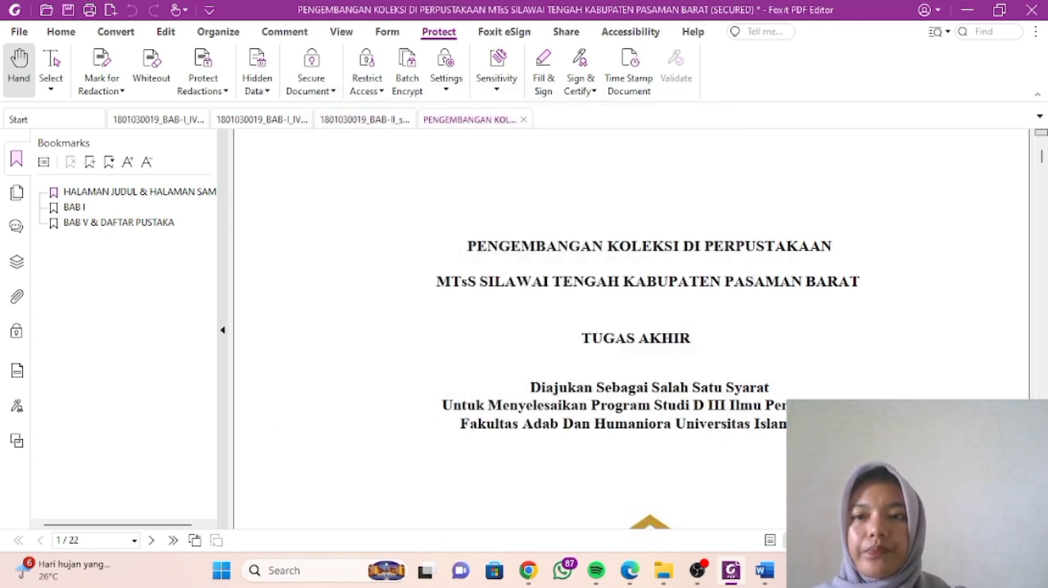
left_click(68, 10)
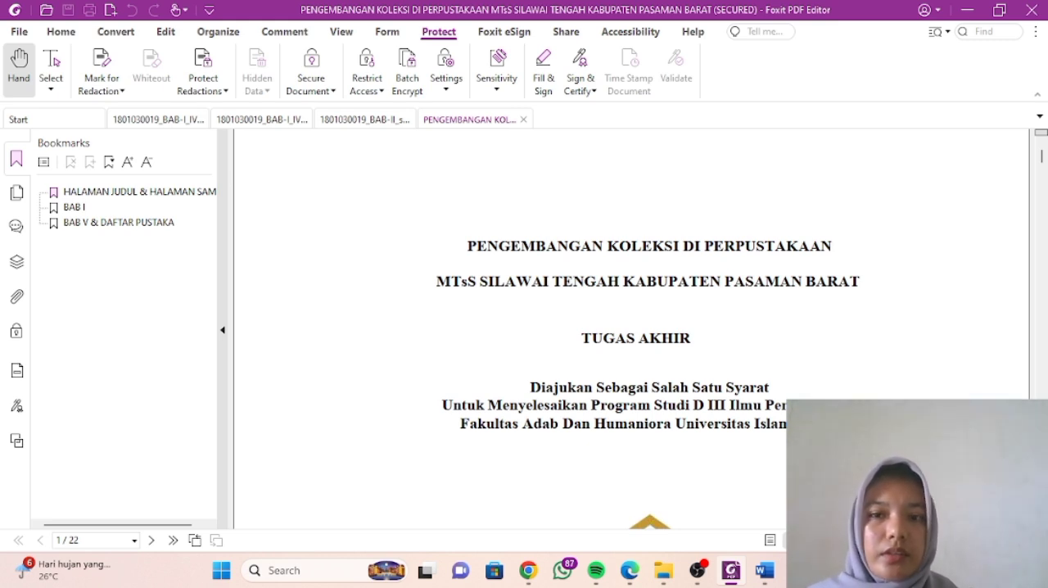
- Close all open PDFs and return to the H.1 Security Password folder in File Explorer
key("ctrl+w")
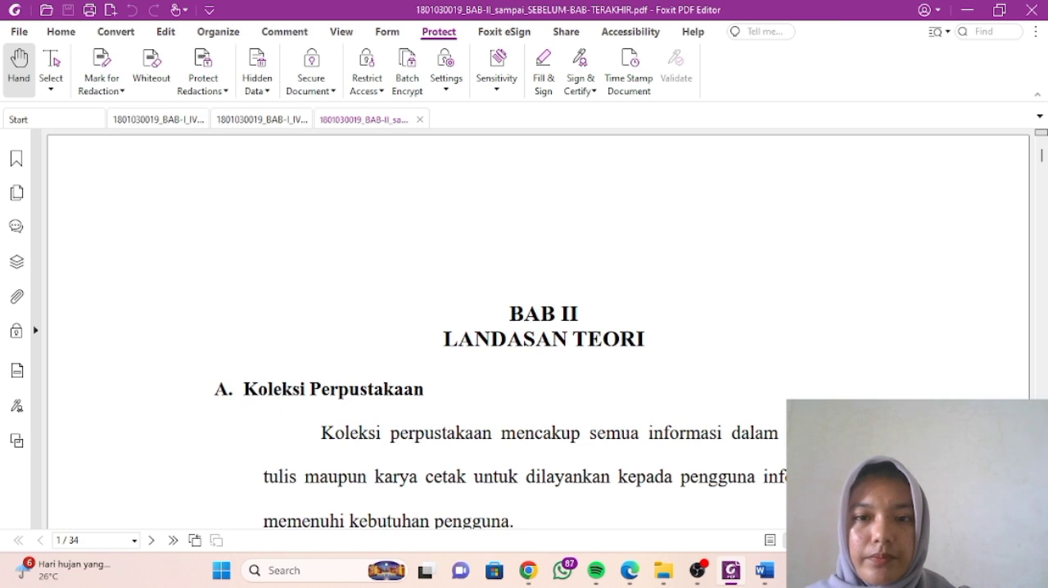
key("ctrl+w")
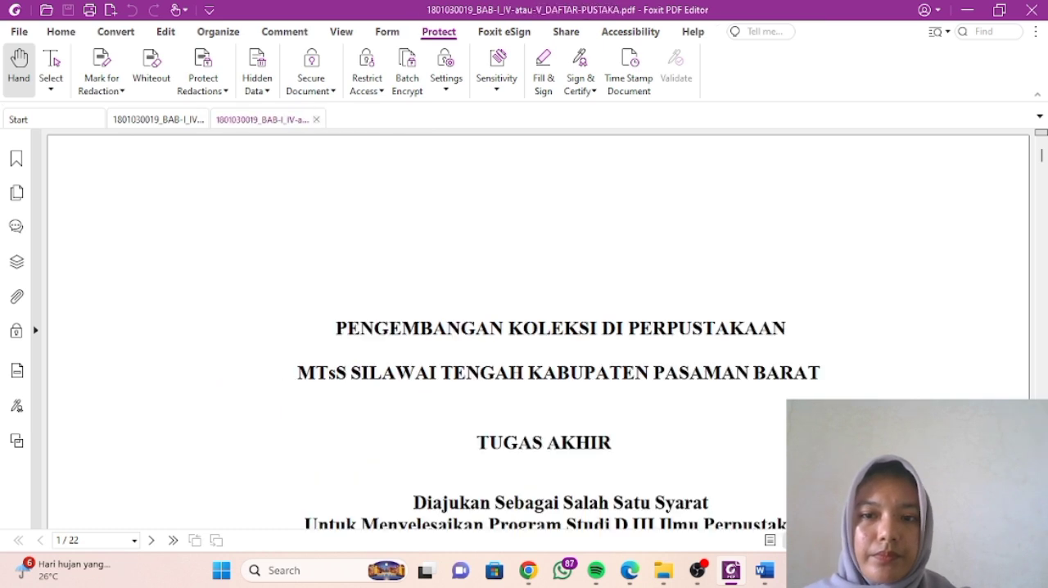
key("ctrl+w")
key("ctrl+w")
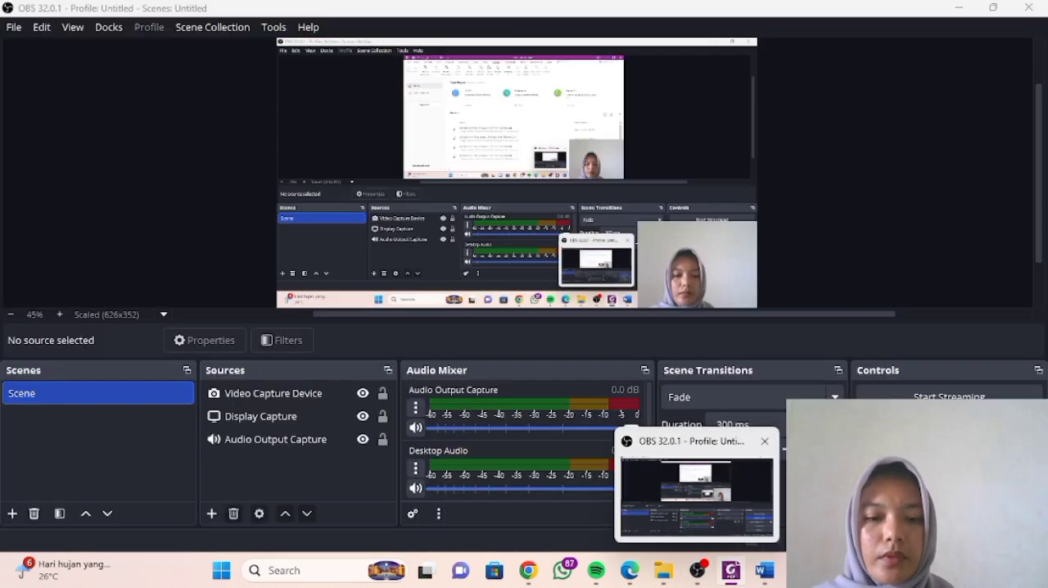
mouse_move(663, 570)
left_click(581, 491)
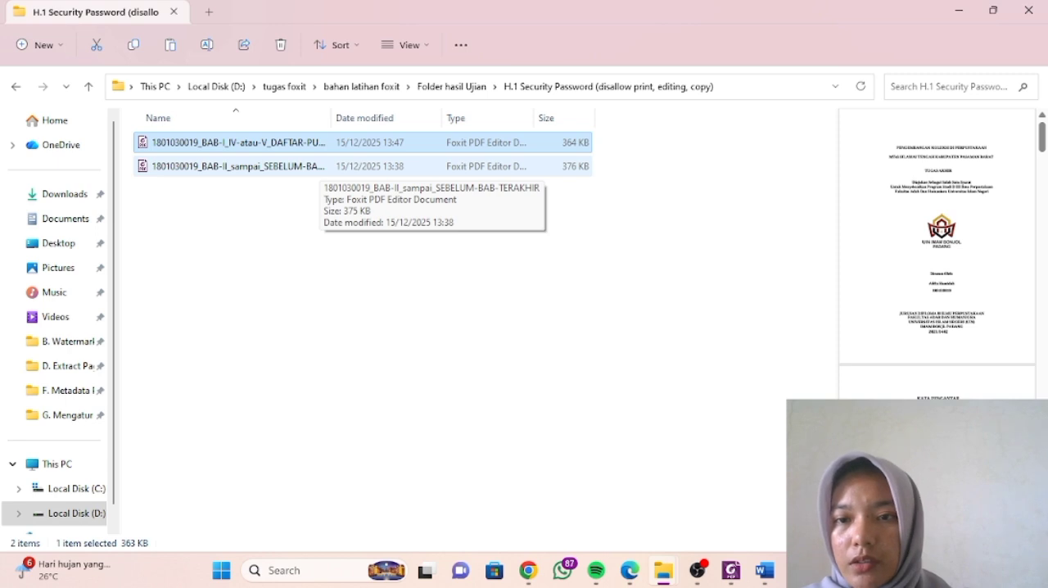
- Open the copied BAB-II_sampai_SEBELUM-BAB-TERAKHIR PDF in Foxit PDF Editor and bring up its Password Protection settings
double_click(246, 166)
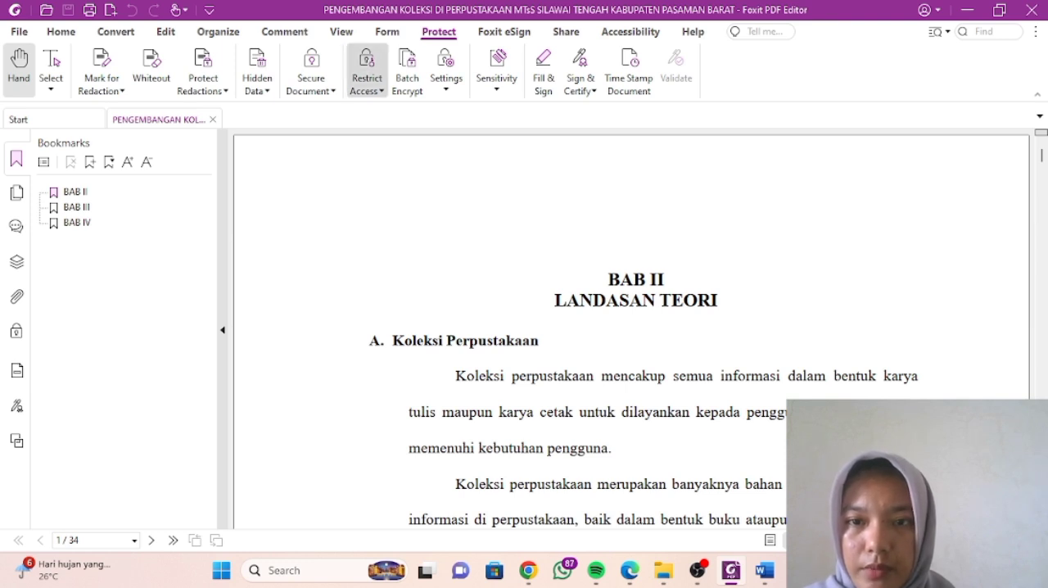
left_click(311, 78)
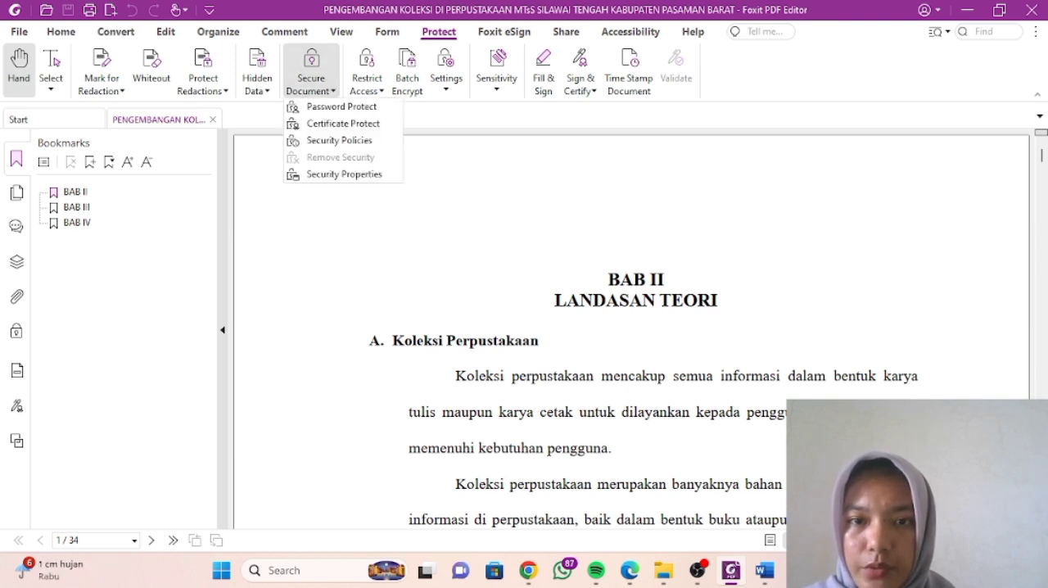
left_click(341, 107)
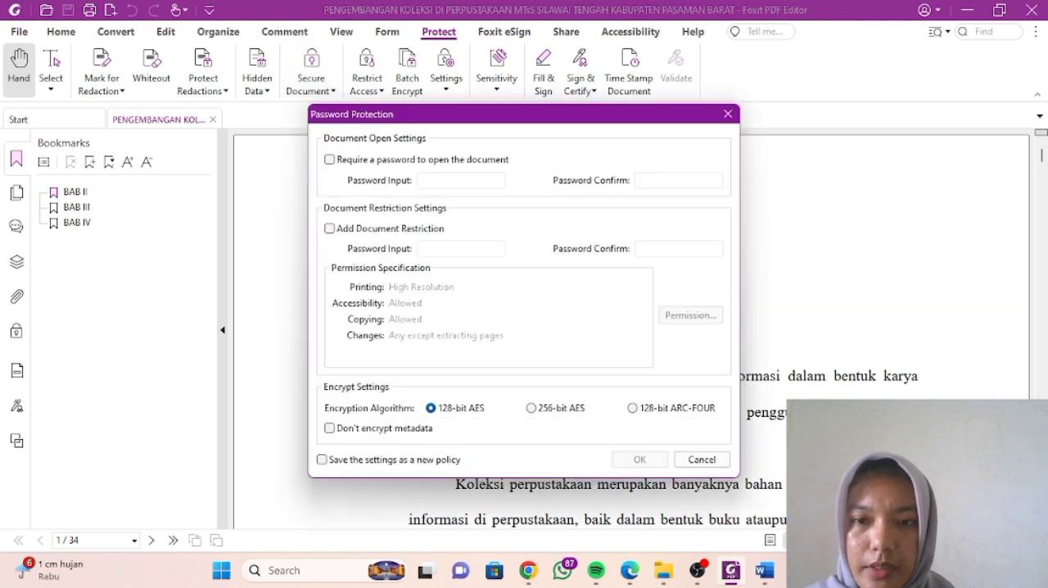
- Enable Add Document Restriction for the BAB-II PDF, then enter and confirm the restriction password
left_click(329, 229)
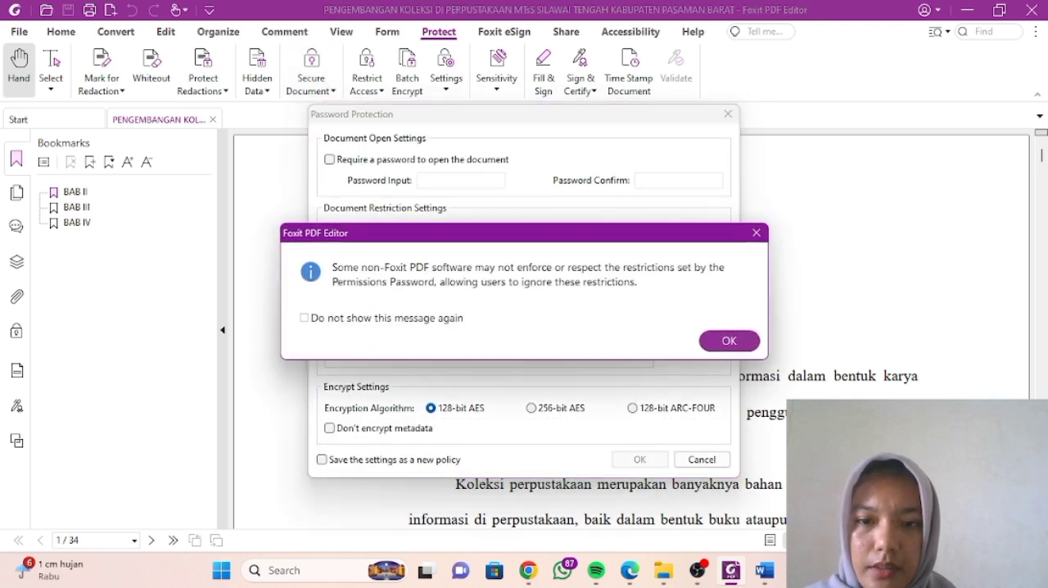
key("Return")
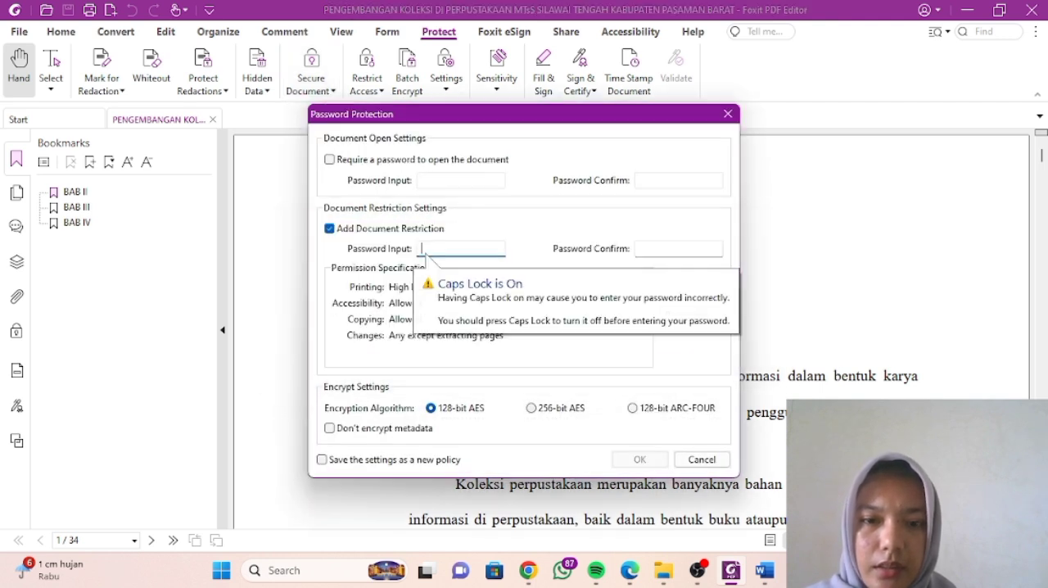
type("A")
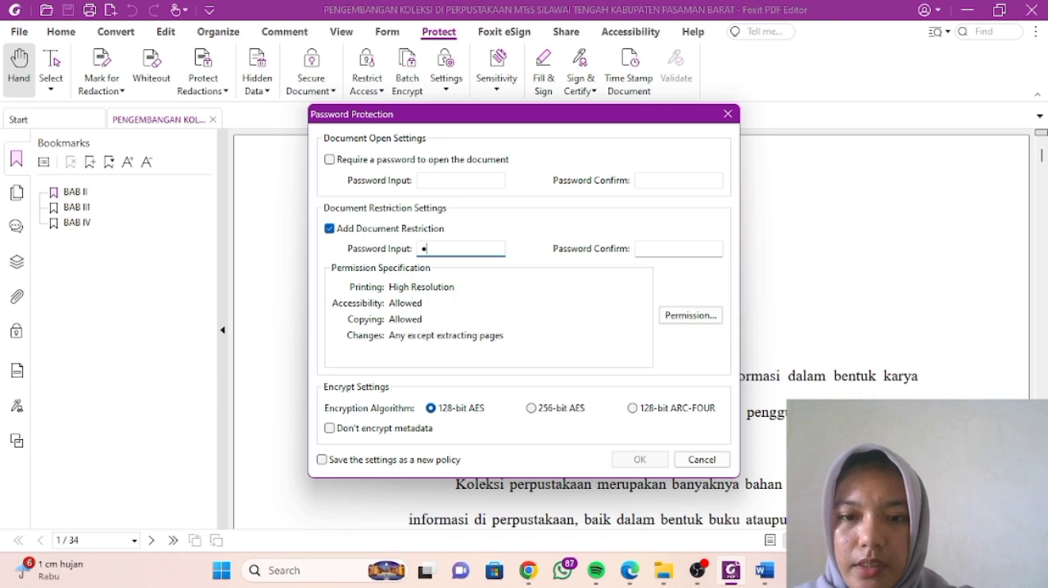
type("123456")
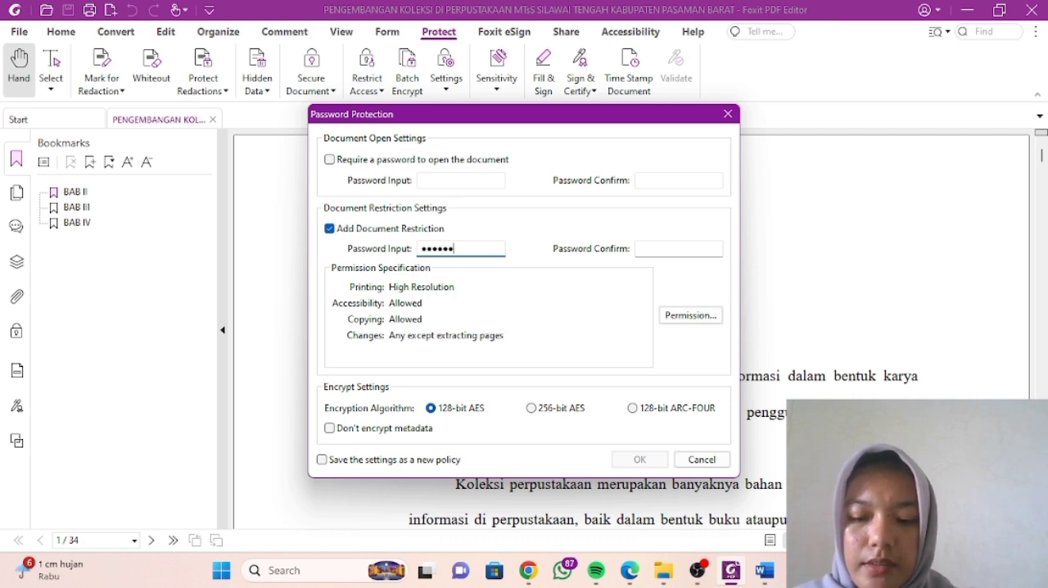
key("Tab")
type("A1")
key("BackSpace")
key("BackSpace")
type("A1234")
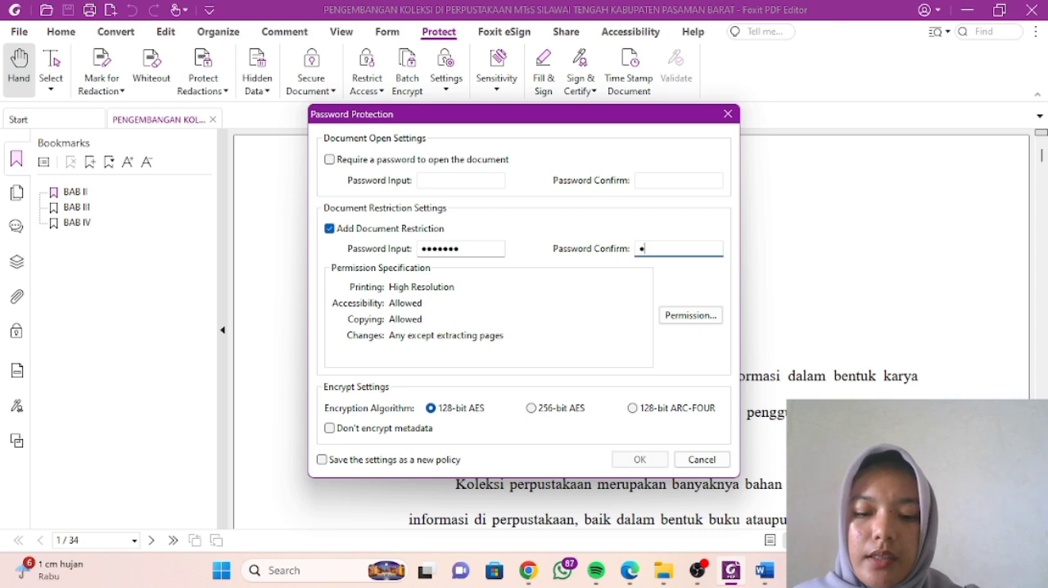
type("56")
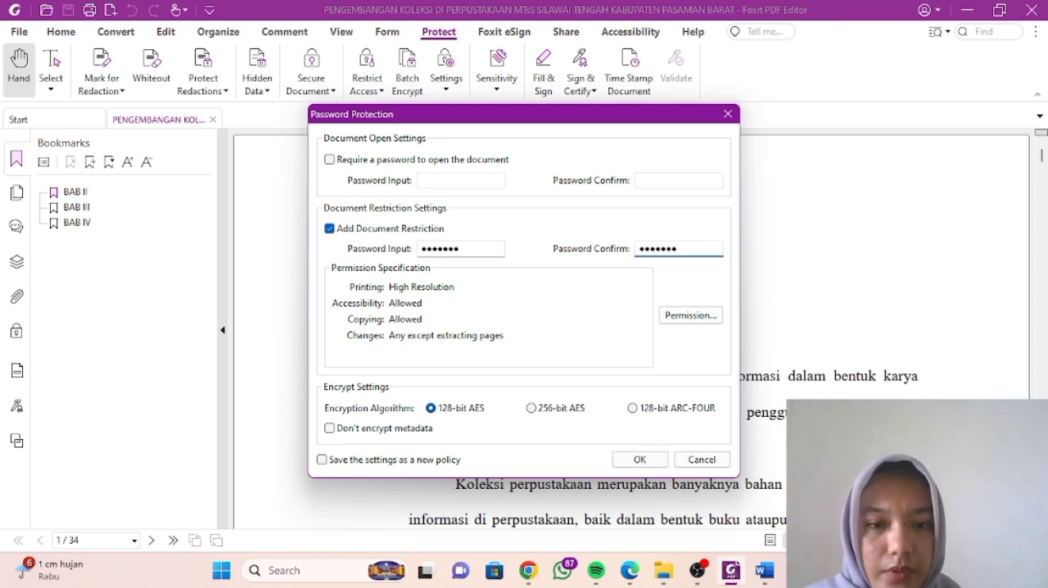
- Restrict printing and editing of the BAB-II document and its security settings, apply the password protection, and save the PDF
left_click(691, 315)
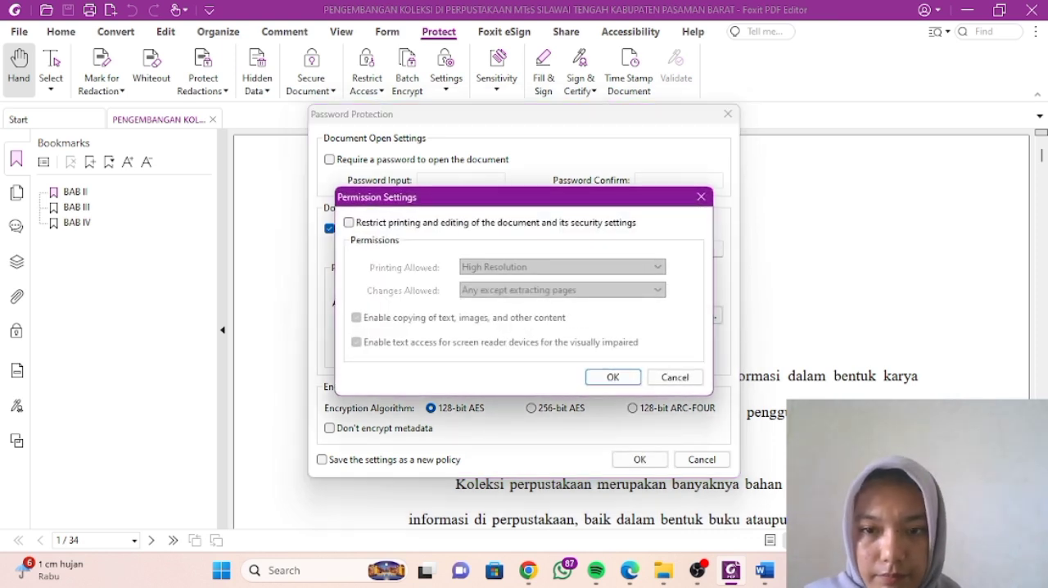
left_click(349, 223)
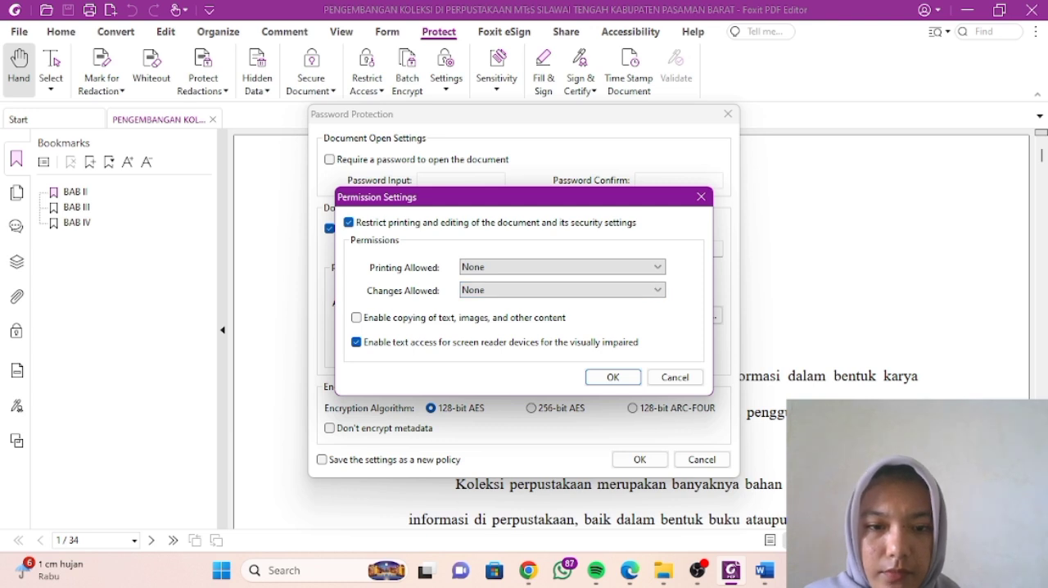
left_click(613, 377)
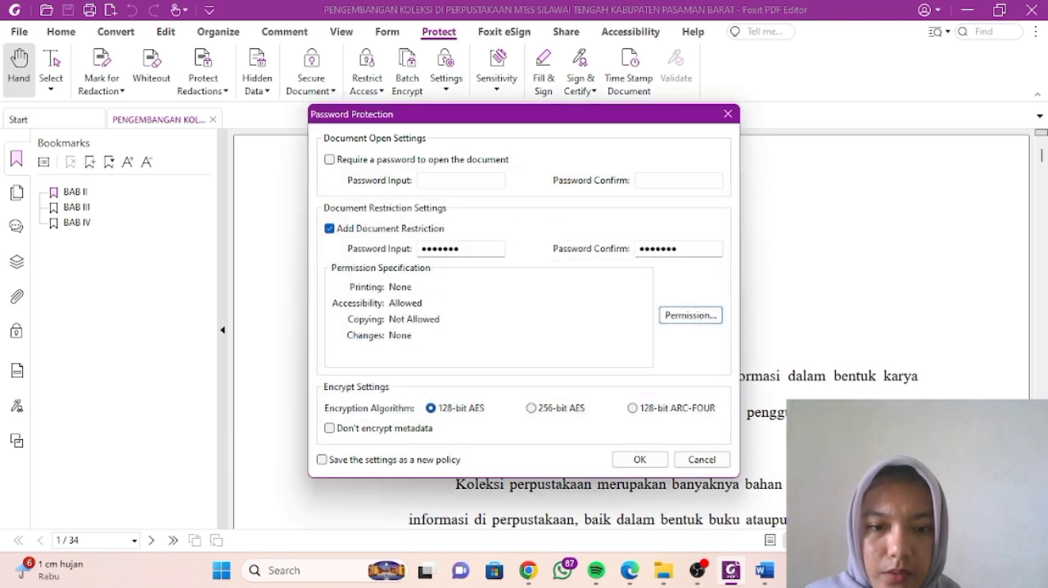
left_click(639, 459)
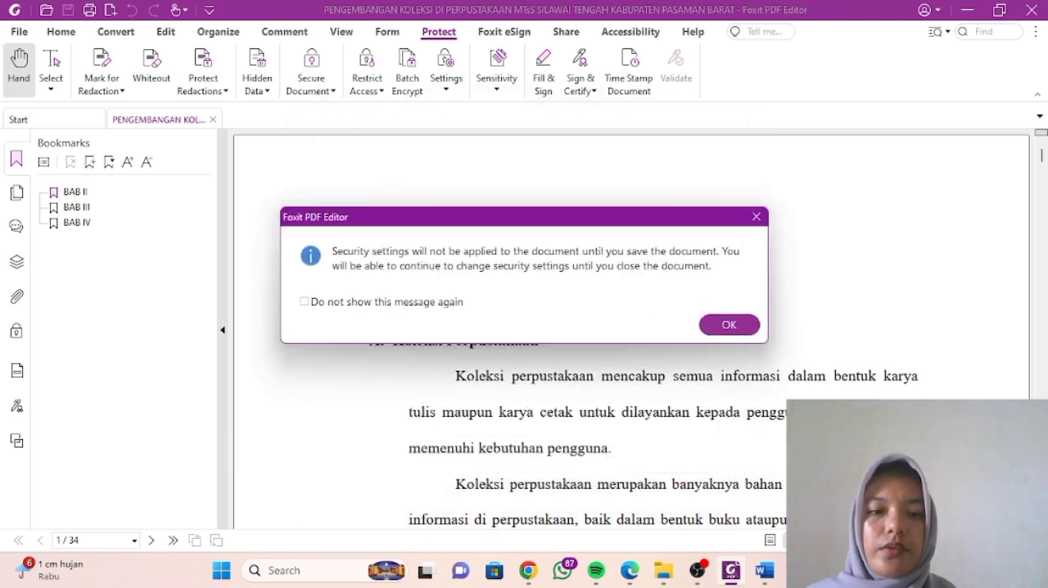
left_click(729, 325)
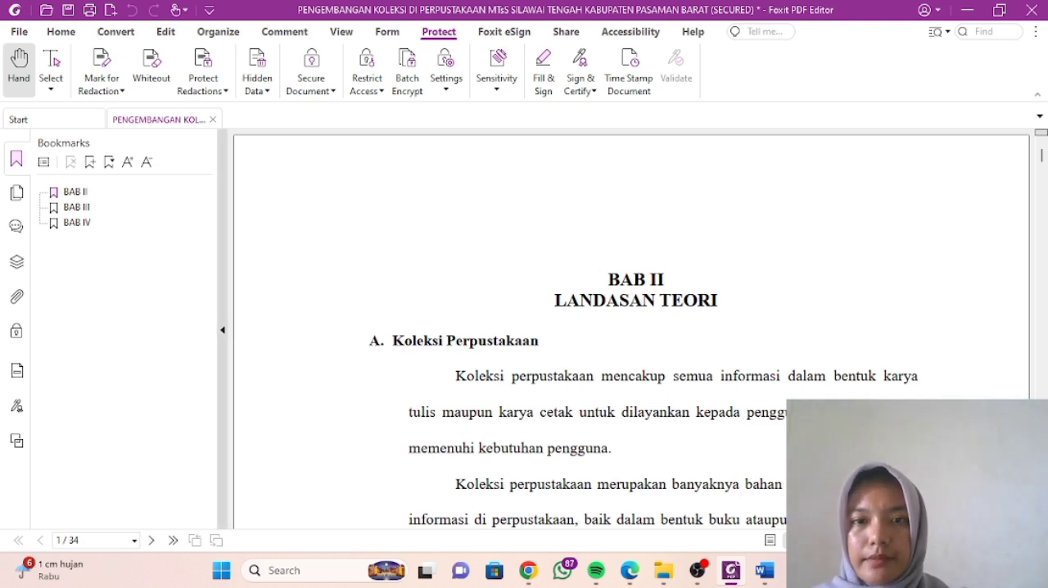
left_click(68, 10)
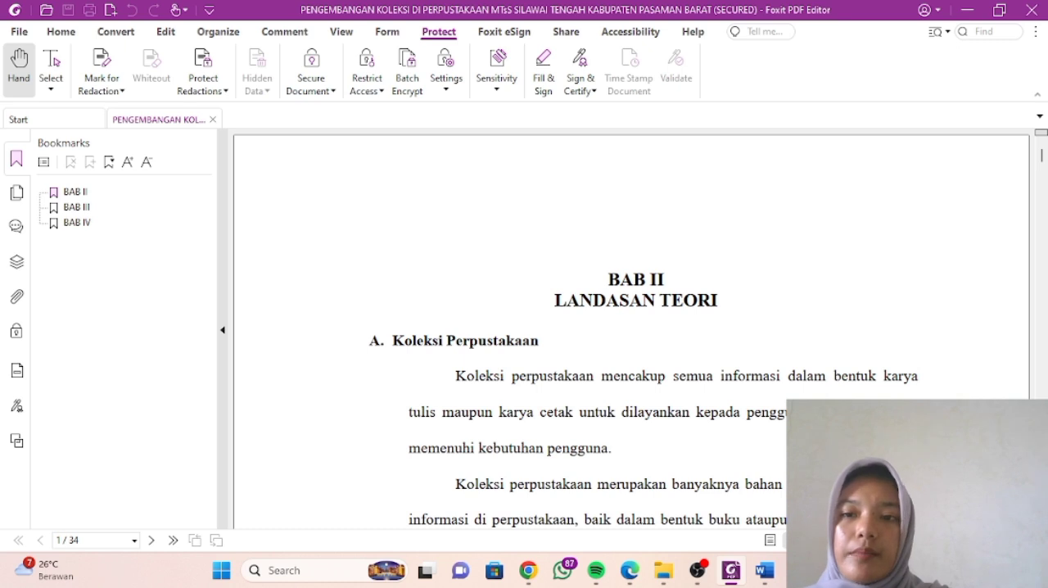
- Close the BAB-II PDF and return to the H.1 Security Password folder in File Explorer
left_click(213, 119)
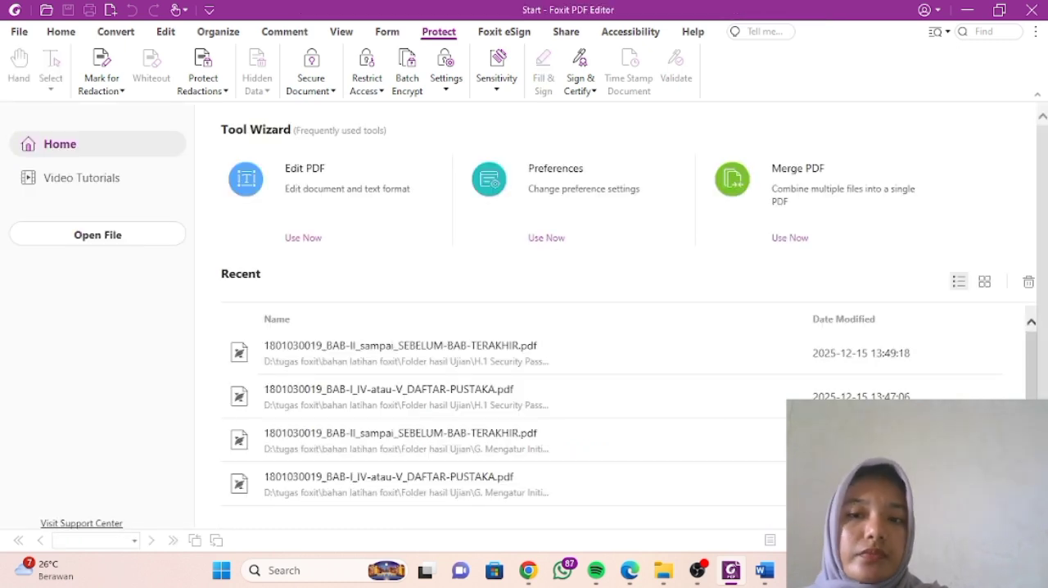
mouse_move(663, 571)
left_click(581, 491)
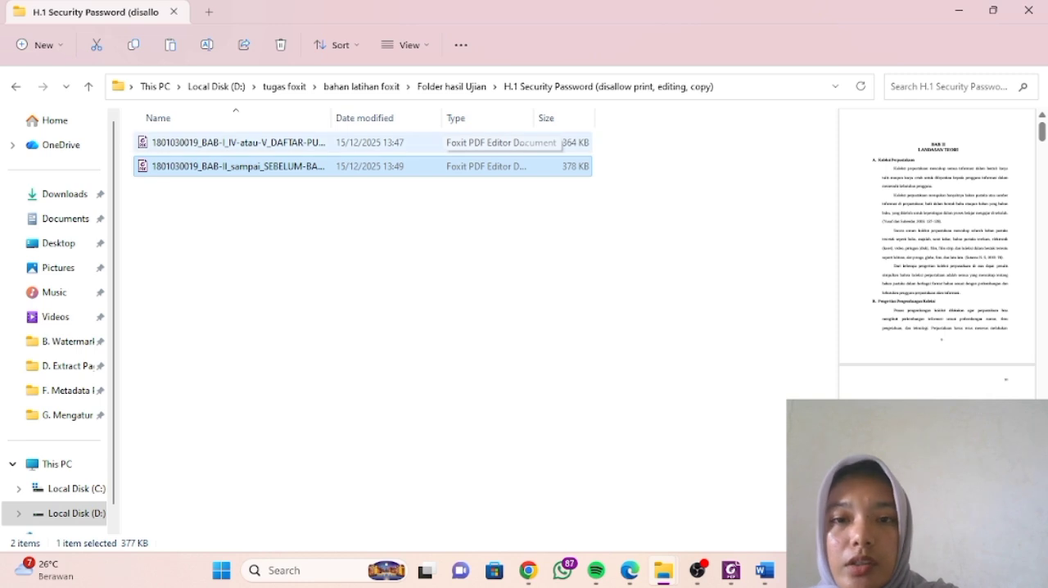
- Copy both PDFs from the G. Mengatur Initial View PDF folder into the H.2 Konversi PDF-A folder
left_click(452, 86)
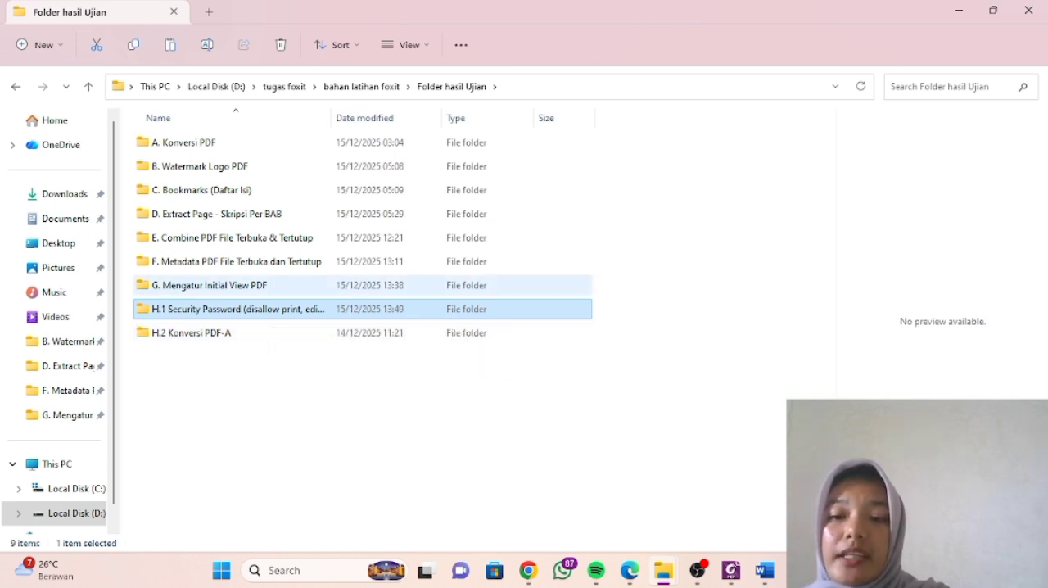
left_click(210, 285)
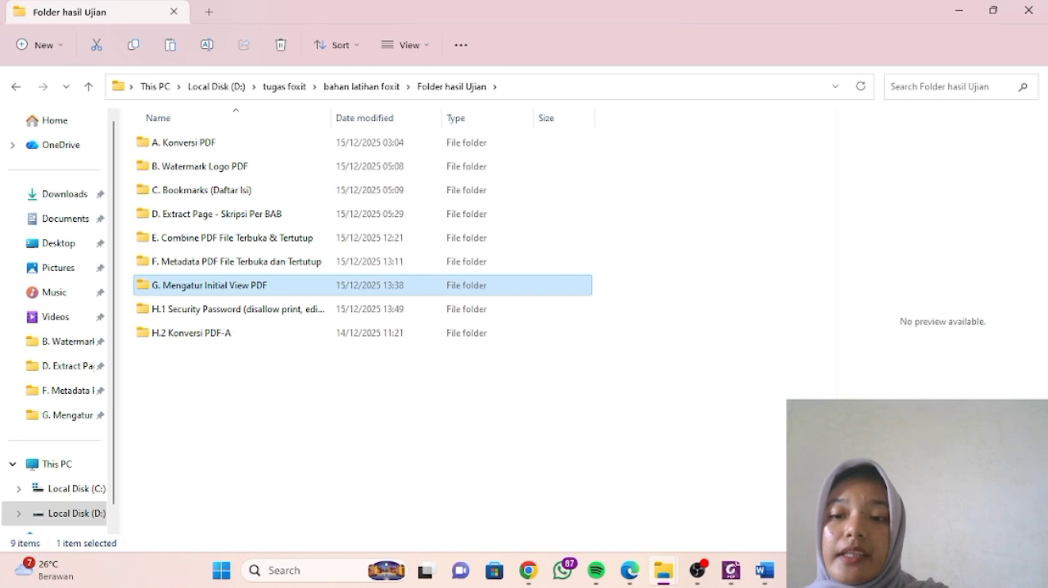
double_click(210, 285)
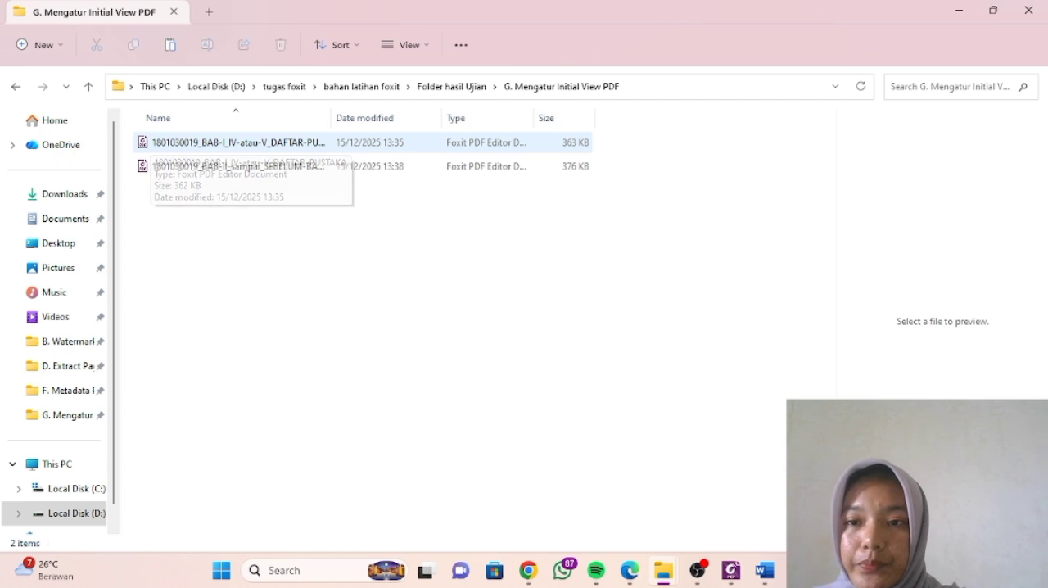
left_click(152, 143)
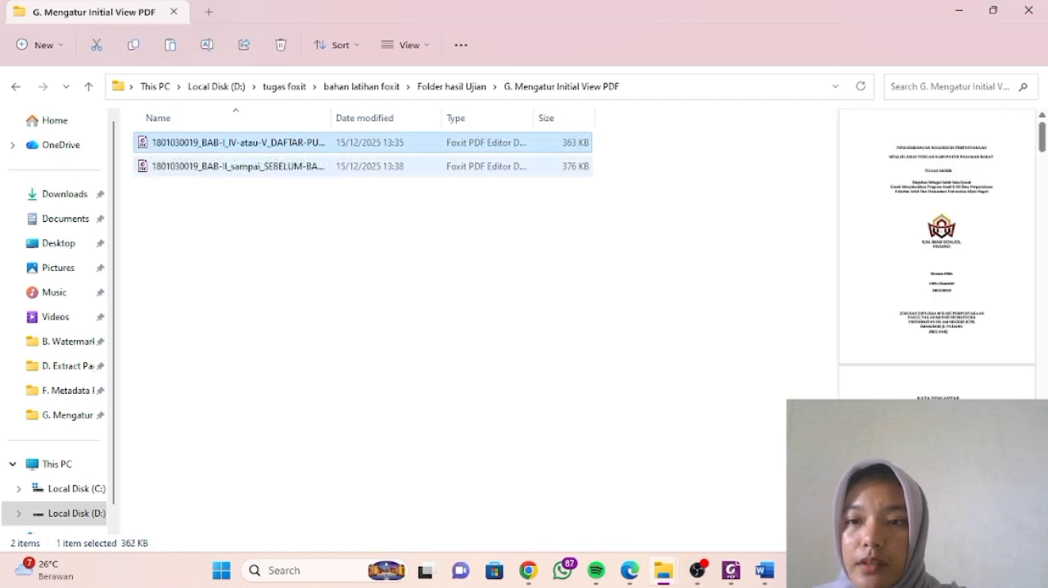
left_click(156, 167, "ctrl")
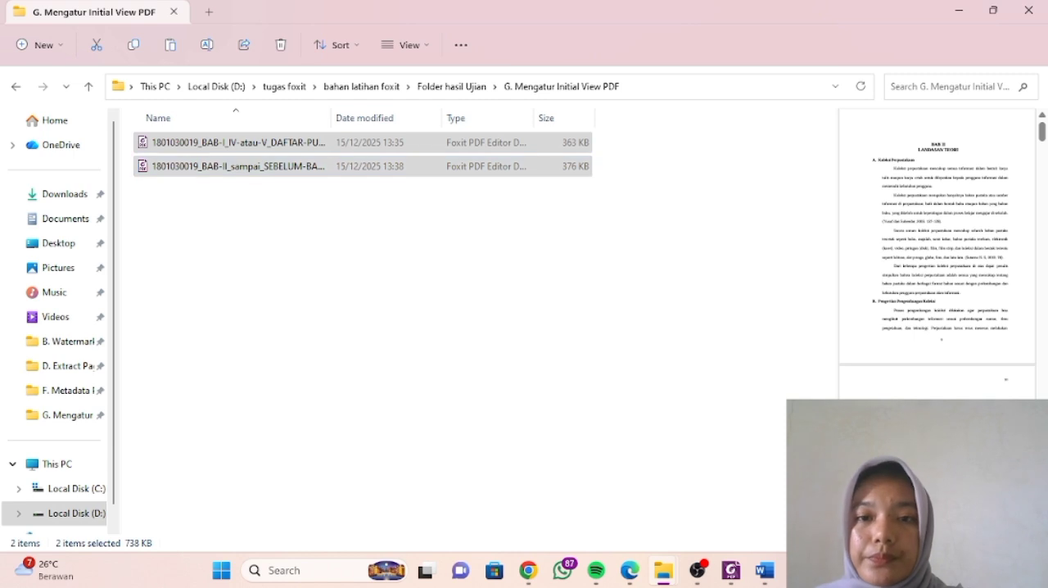
left_click(452, 86)
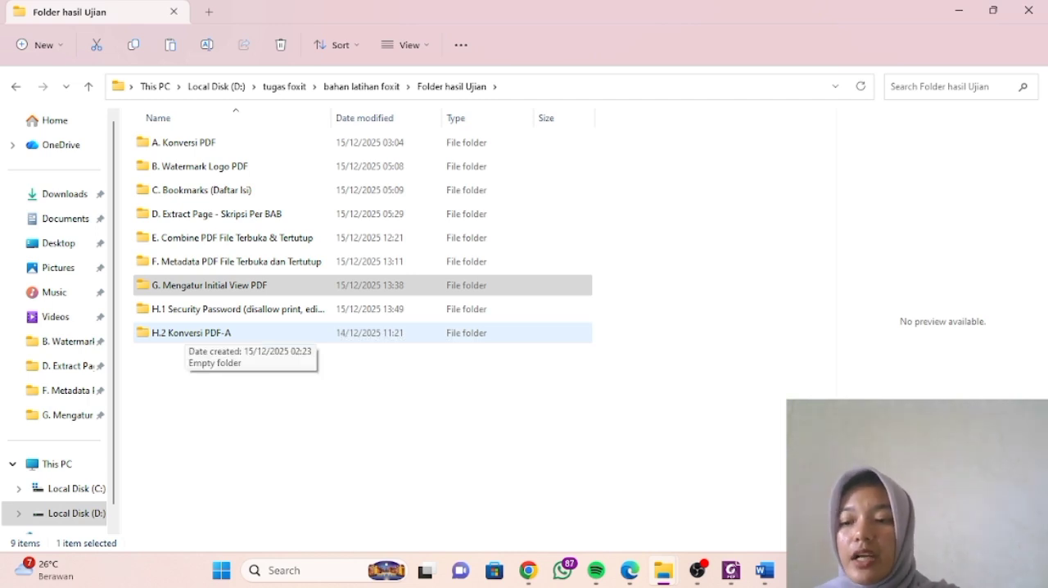
left_click(188, 332)
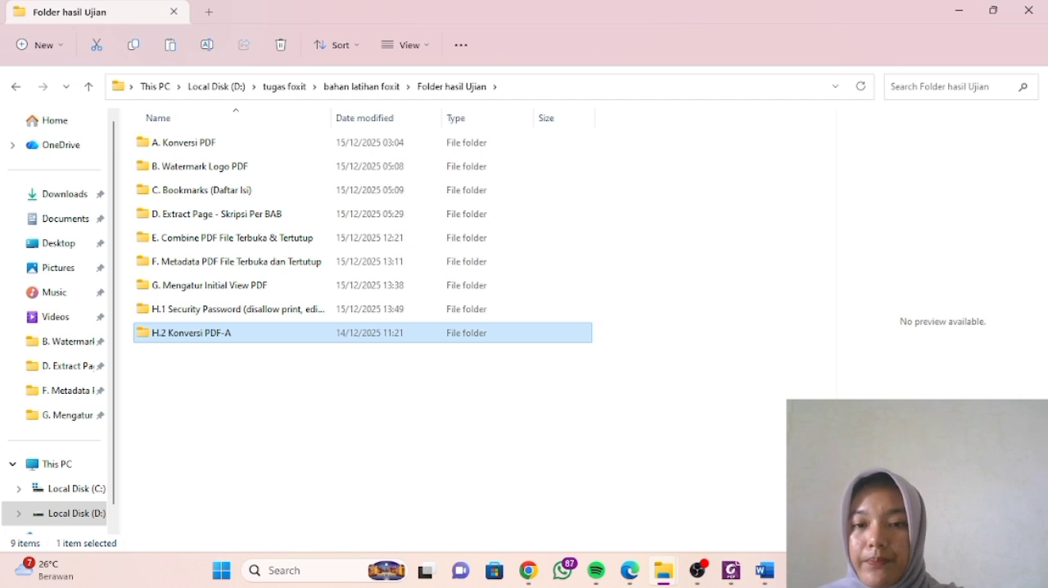
key("Return")
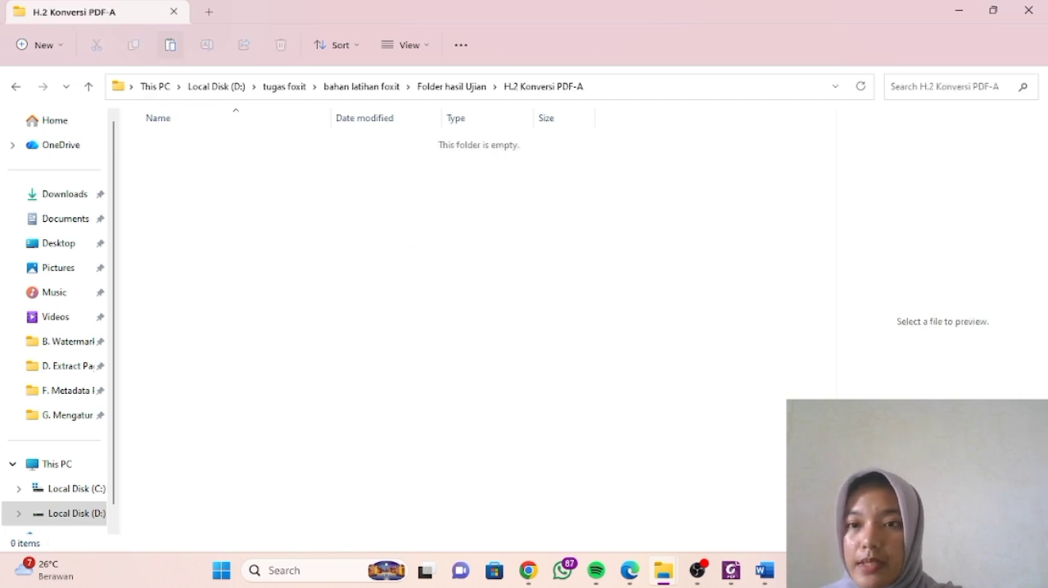
key("ctrl+v")
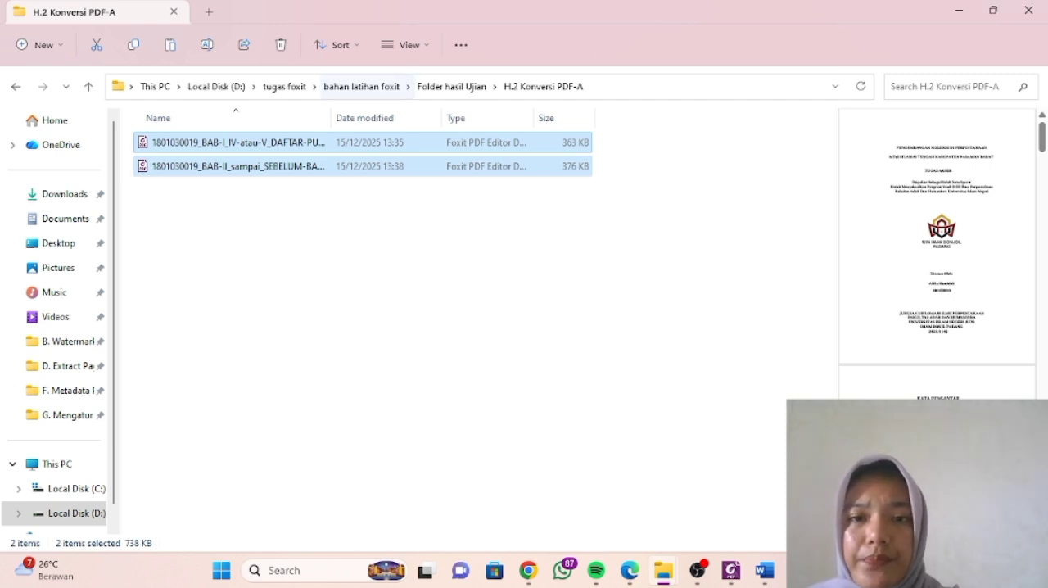
- Open the BAB-I_IV-atau-V_DAFTAR-PUSTAKA PDF from the H.2 Konversi PDF-A folder in Foxit PDF Editor and start saving it under a different file type
left_click(451, 86)
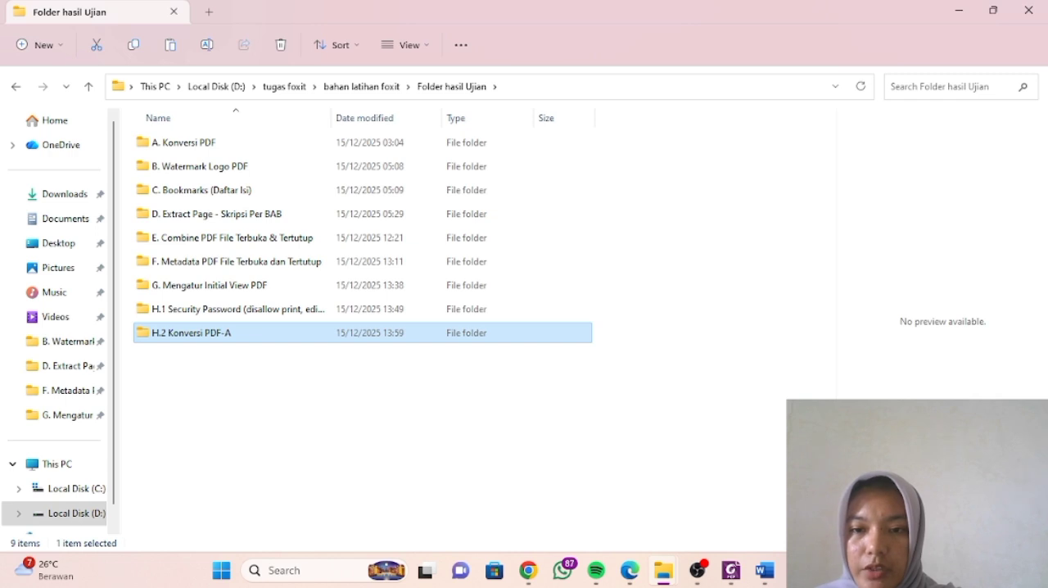
key("Return")
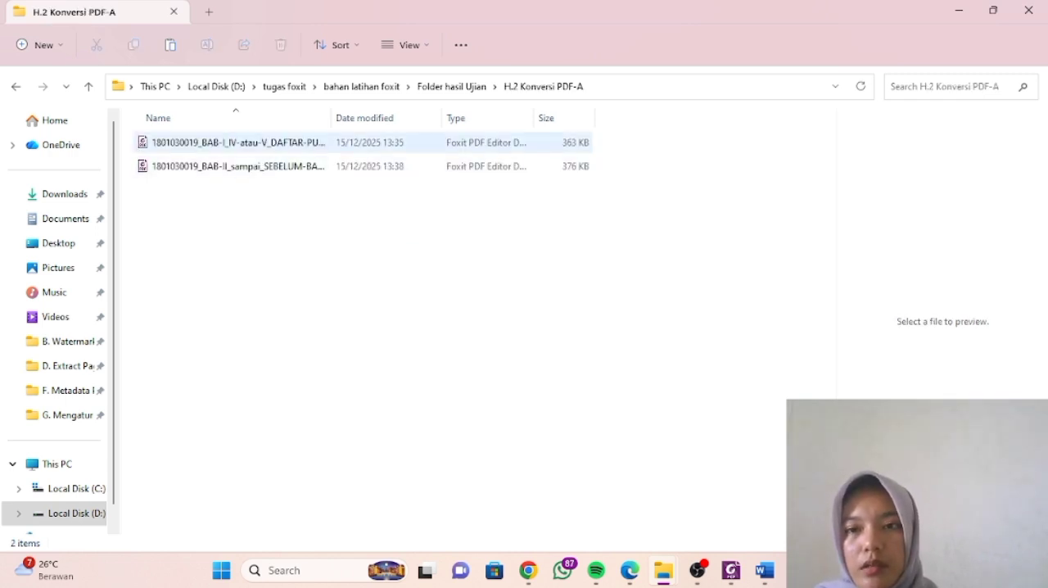
double_click(238, 142)
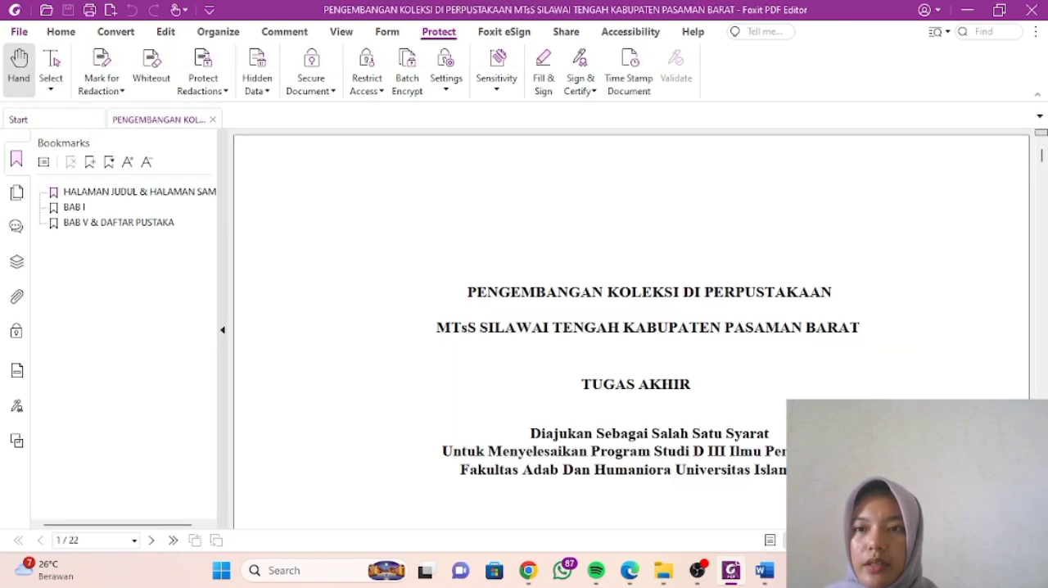
left_click(18, 32)
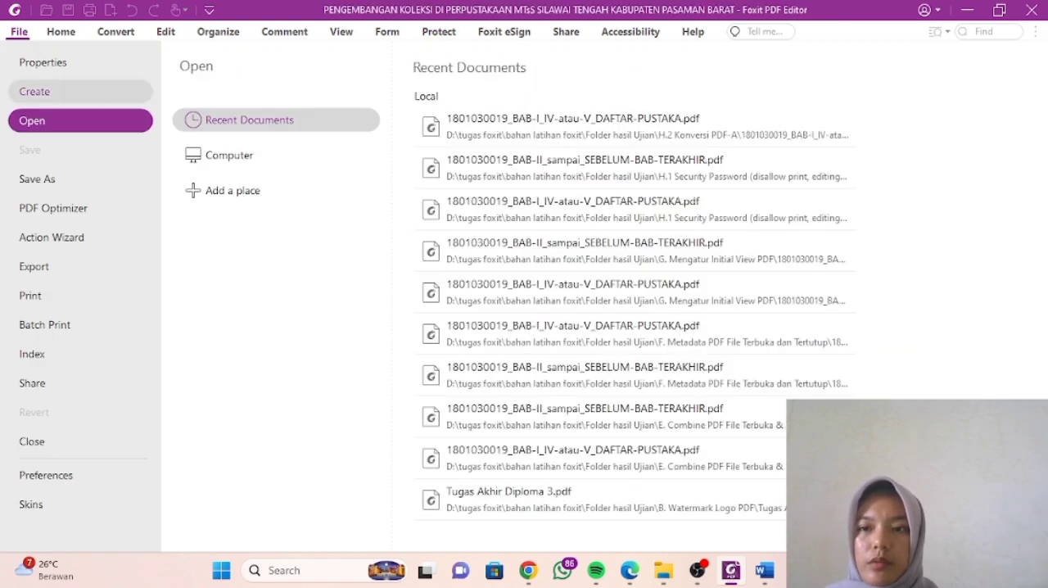
left_click(49, 178)
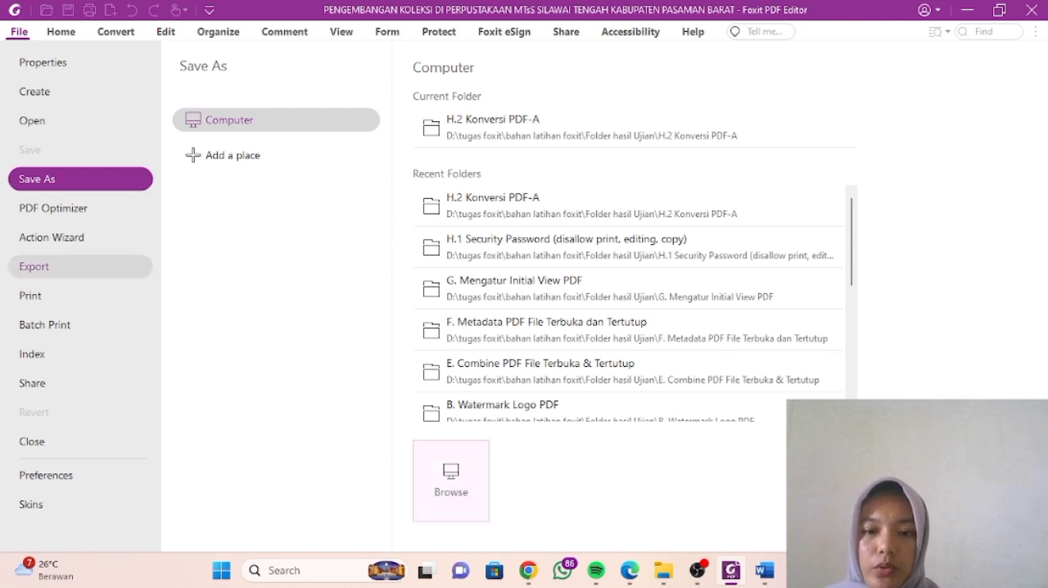
left_click(450, 480)
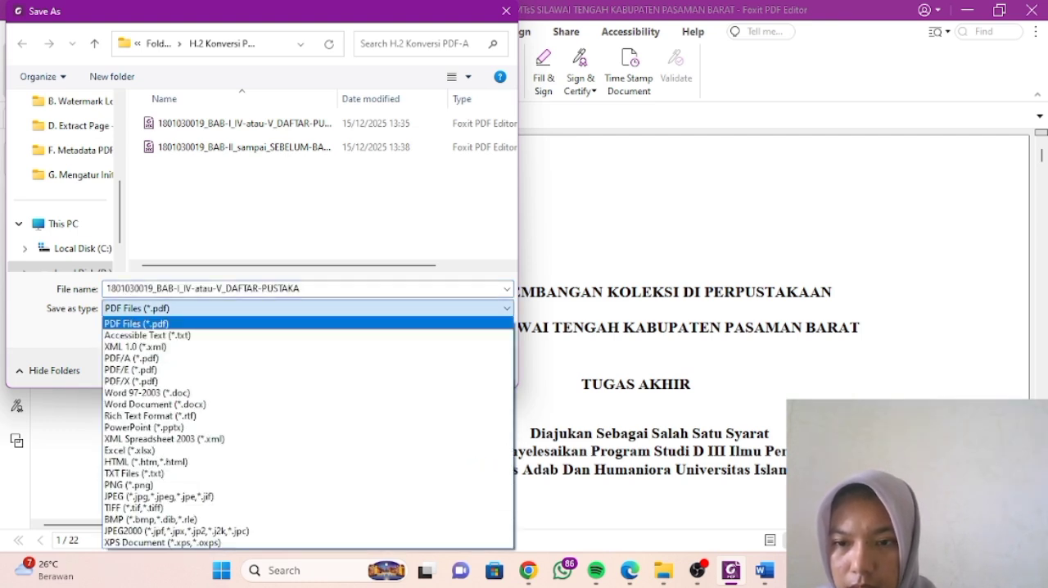
- Choose PDF/A as the file type for the BAB-I_IV-atau-V_DAFTAR-PUSTAKA copy, with the PDF/A-2b standard and its conversion profile without fallback enabled
key("Down")
key("Down")
key("Down")
key("Return")
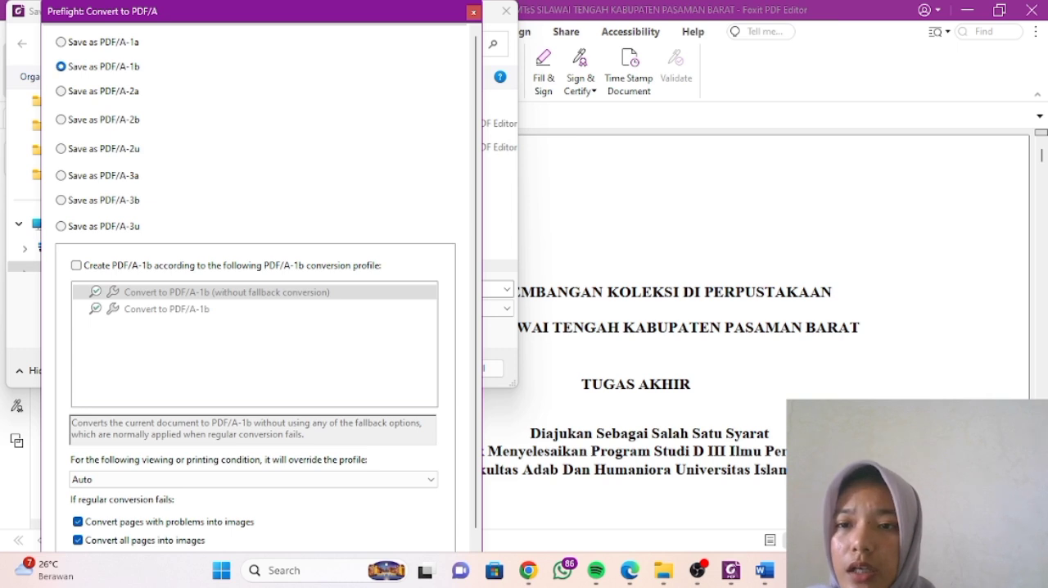
left_click(61, 119)
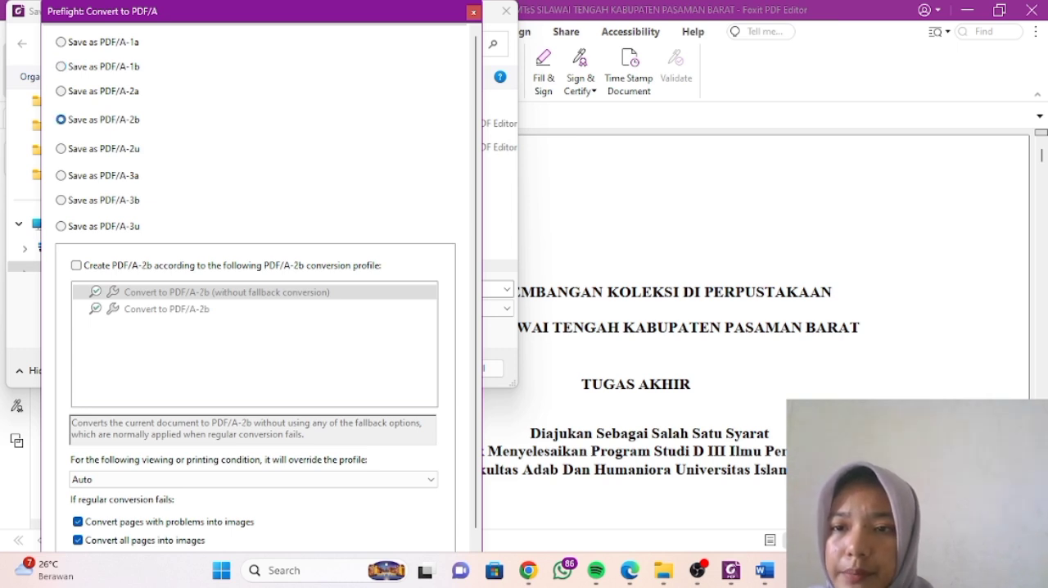
left_click(76, 266)
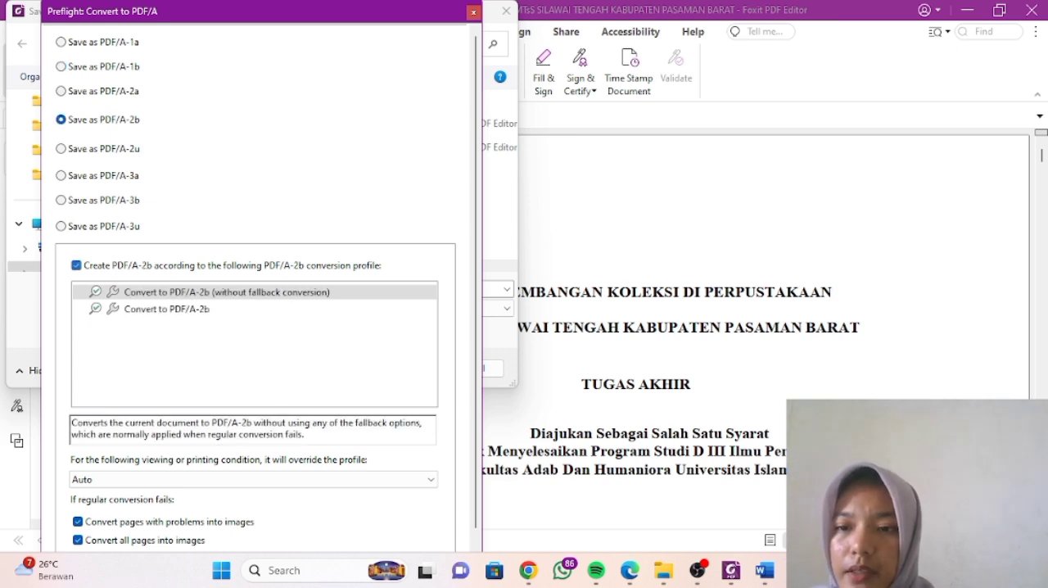
key("Return")
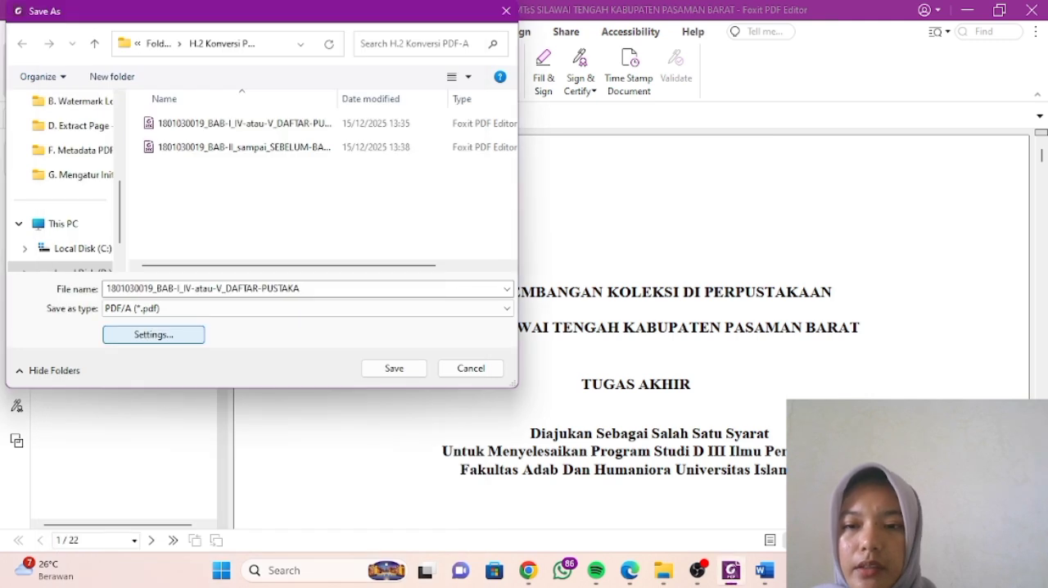
- Decline replacing the existing file and save the BAB-I_IV-atau-V_DAFTAR-PUSTAKA PDF/A copy with a period added to the end of its name
left_click(394, 368)
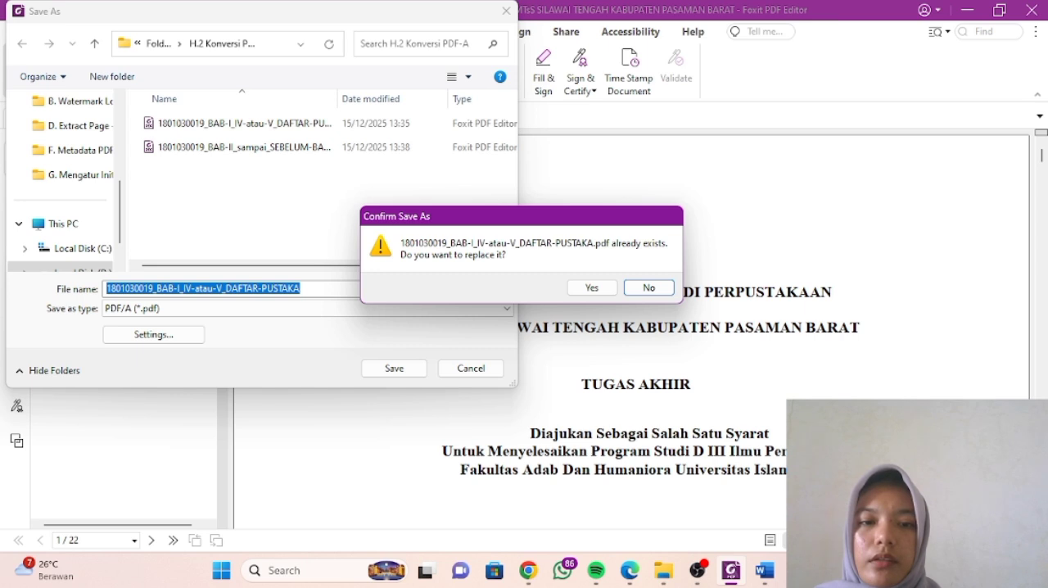
left_click(649, 288)
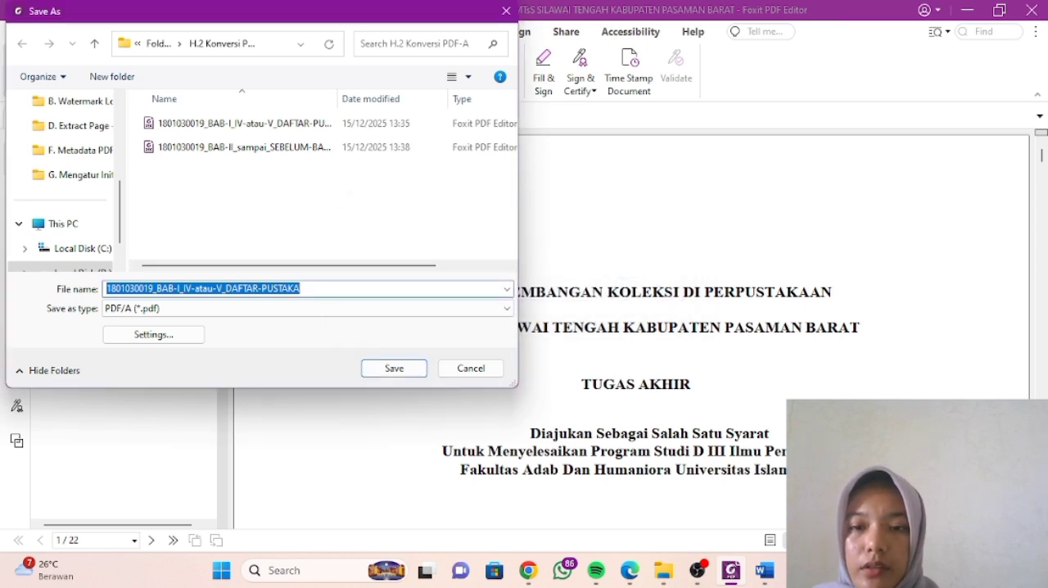
left_click(304, 288)
type(".")
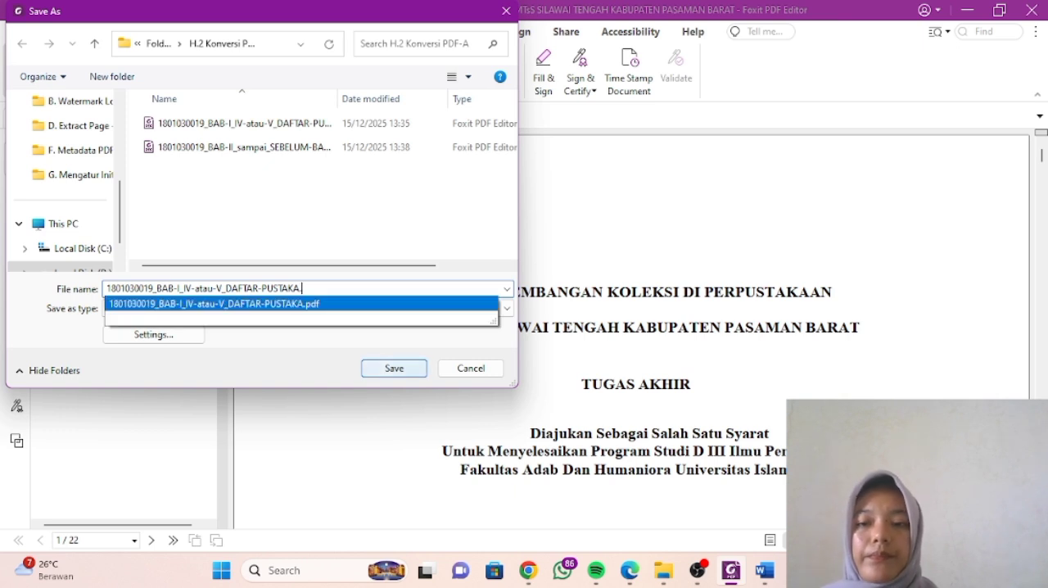
left_click(328, 288)
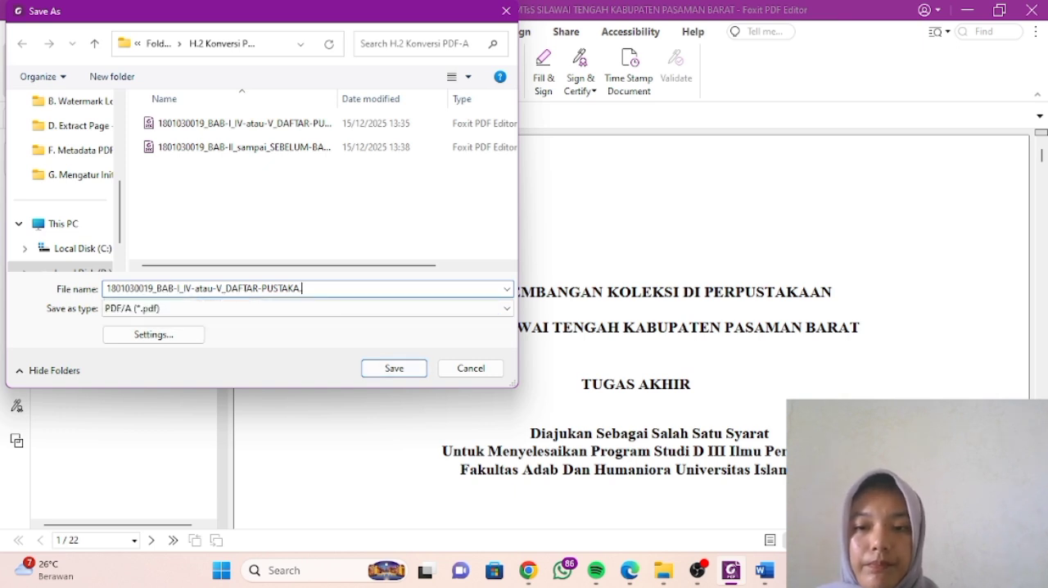
left_click(153, 334)
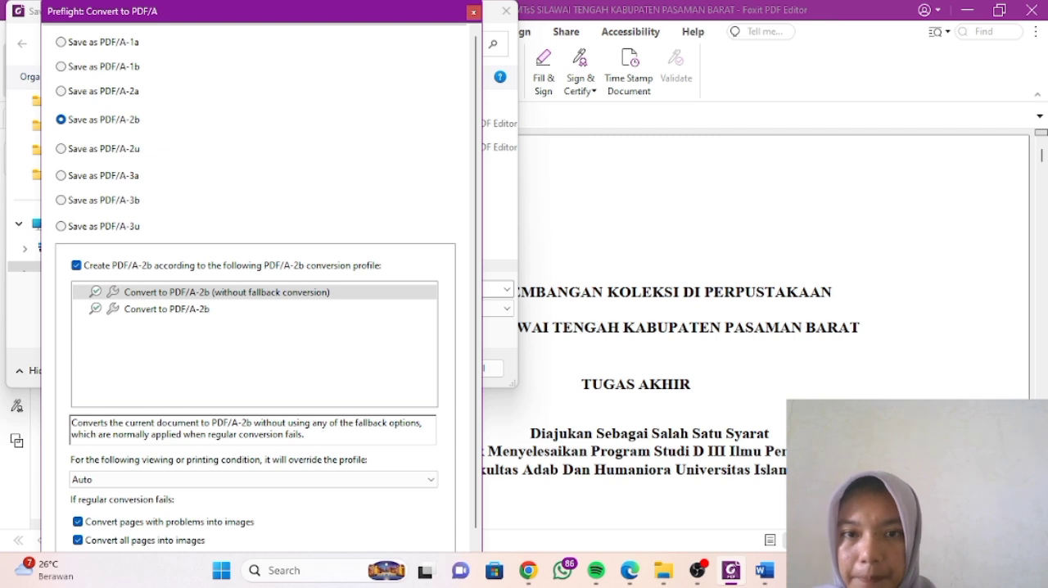
left_click(474, 13)
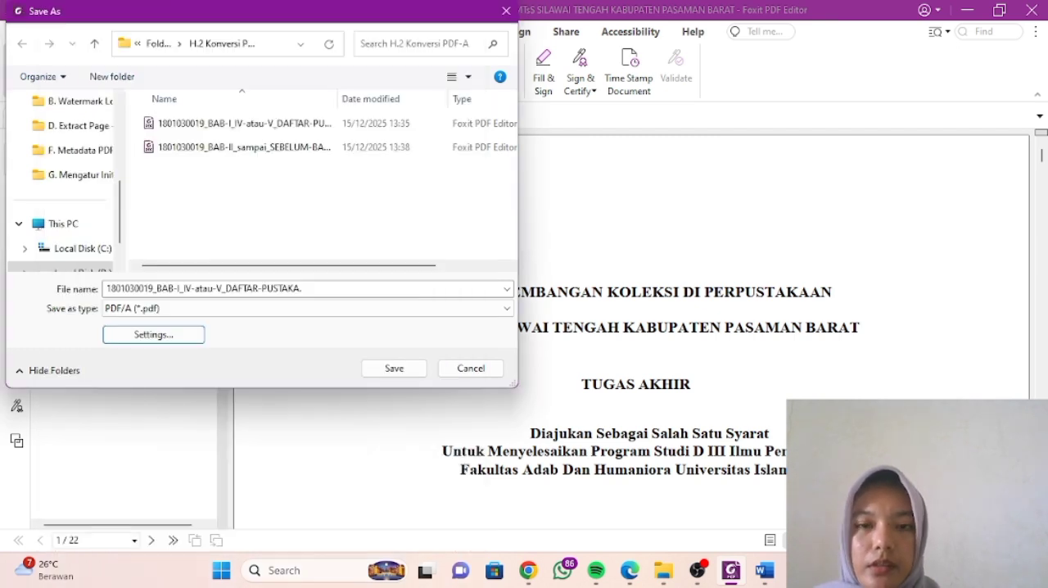
left_click(394, 368)
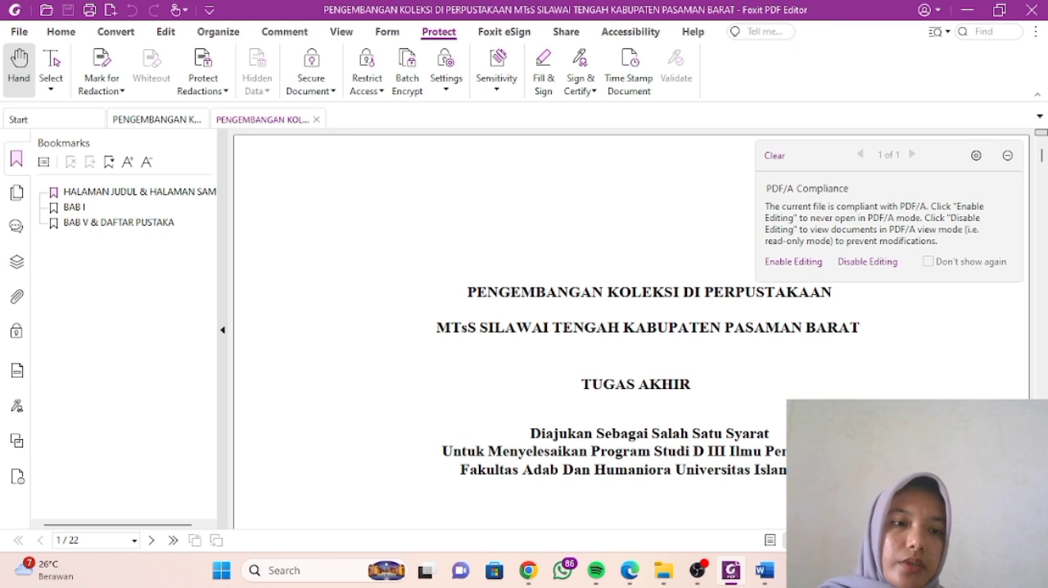
- Check the converted DAFTAR-PUSTAKA PDF in the H.2 Konversi PDF-A folder, and close all documents open in Foxit PDF Editor
mouse_move(663, 570)
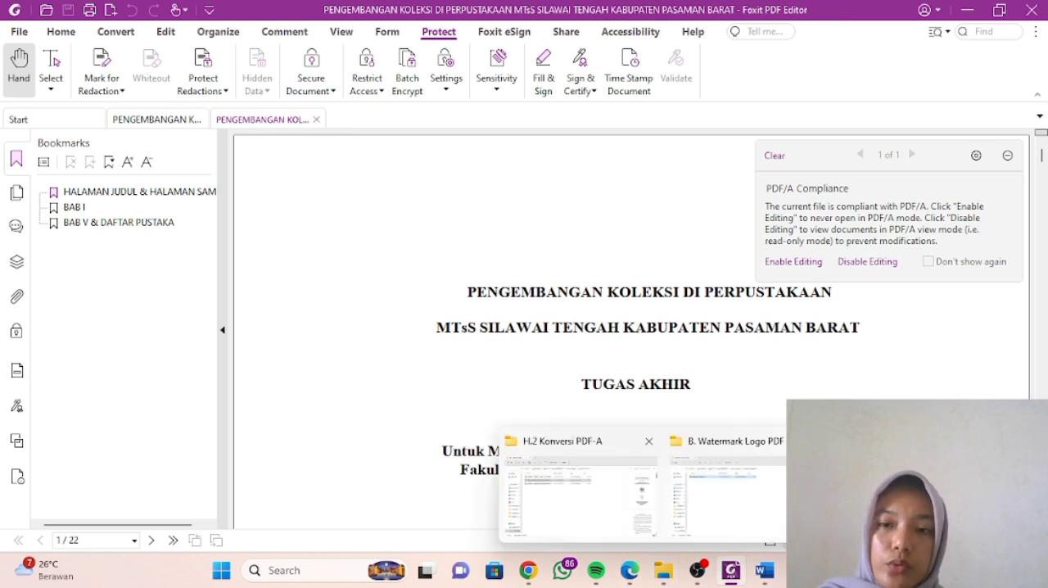
left_click(573, 483)
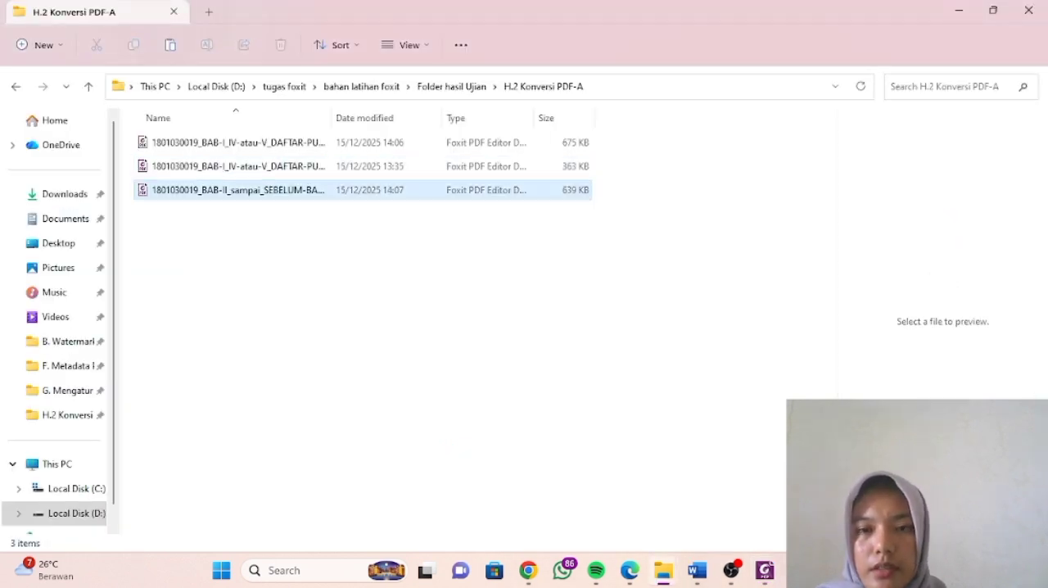
left_click(238, 142)
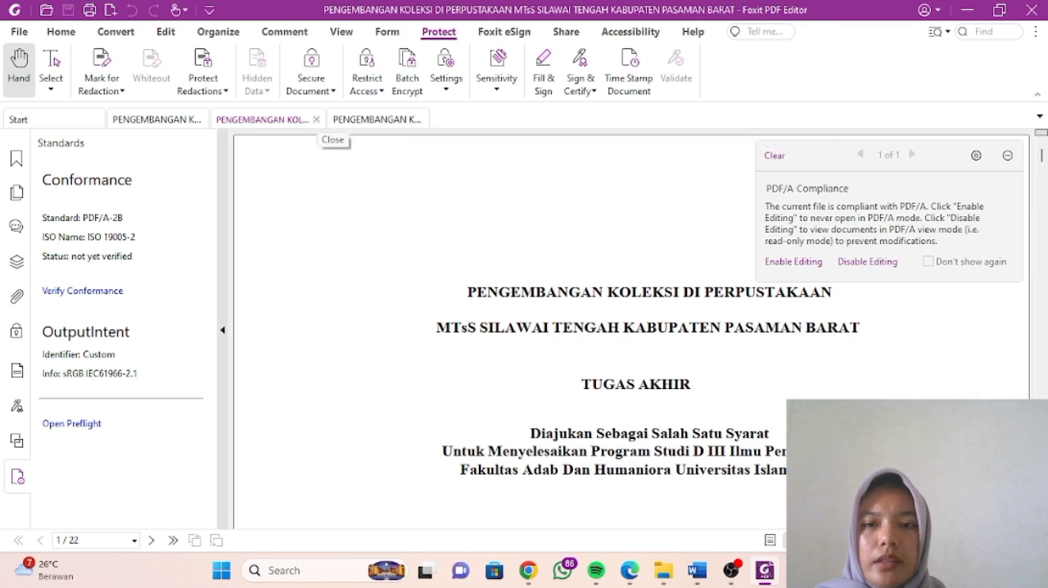
left_click(316, 119)
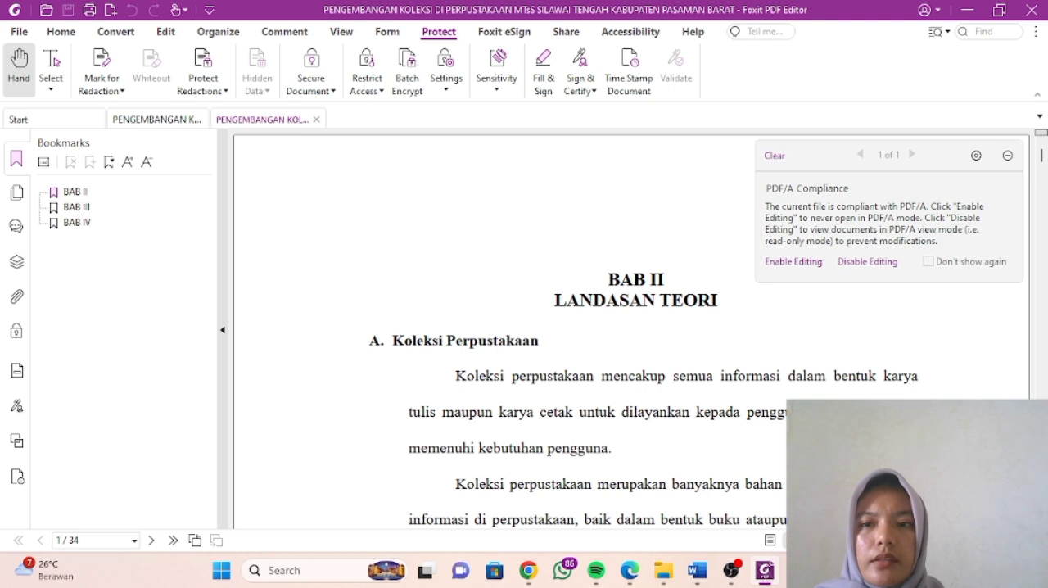
left_click(316, 119)
left_click(212, 119)
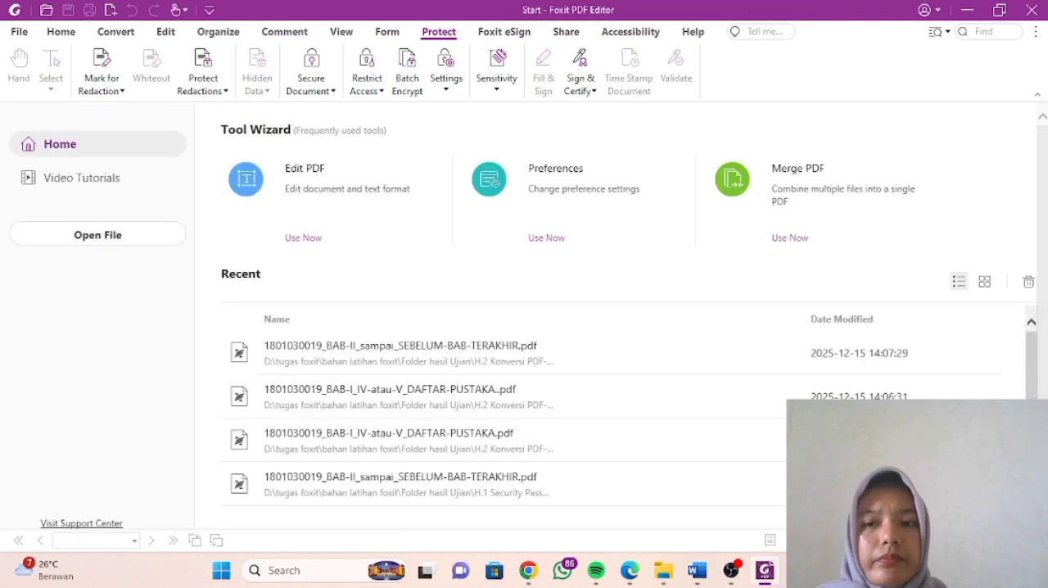
- Open the BAB-II_sampai_SEBELUM-BAB-TERAKHIR PDF from the H.2 Konversi PDF-A folder in File Explorer and start saving a copy of it
mouse_move(664, 570)
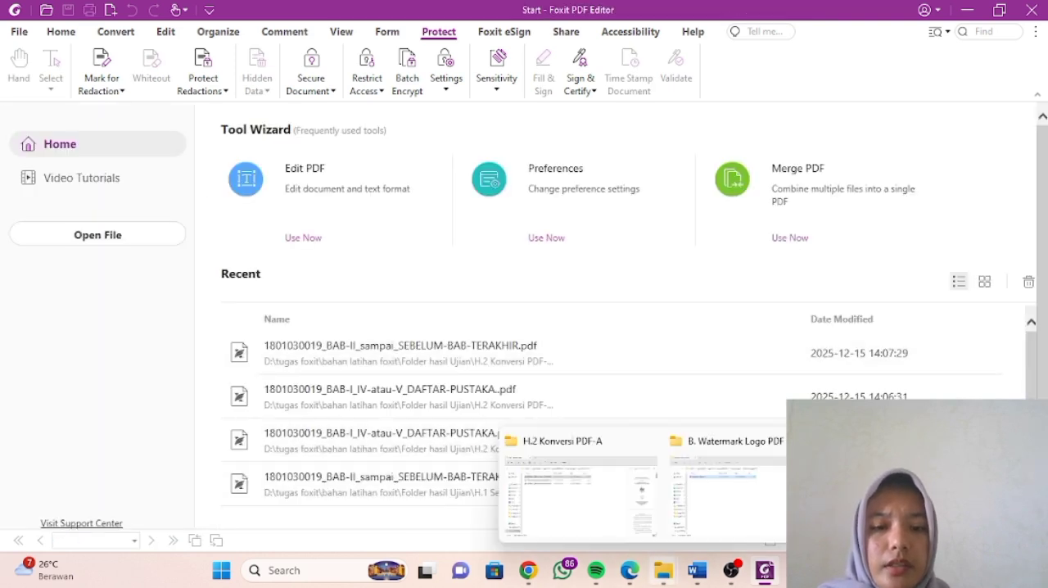
left_click(582, 492)
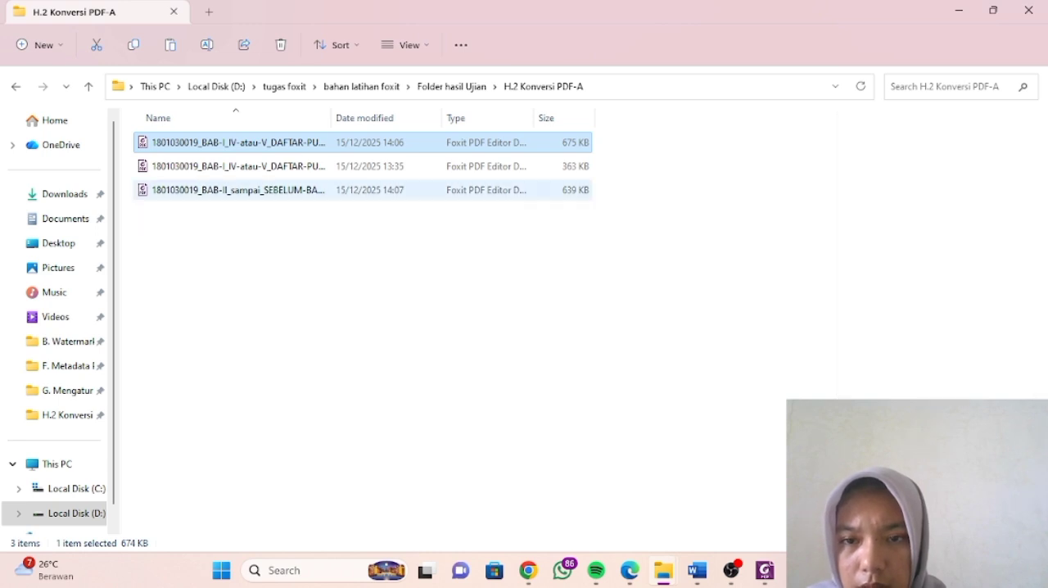
double_click(321, 189)
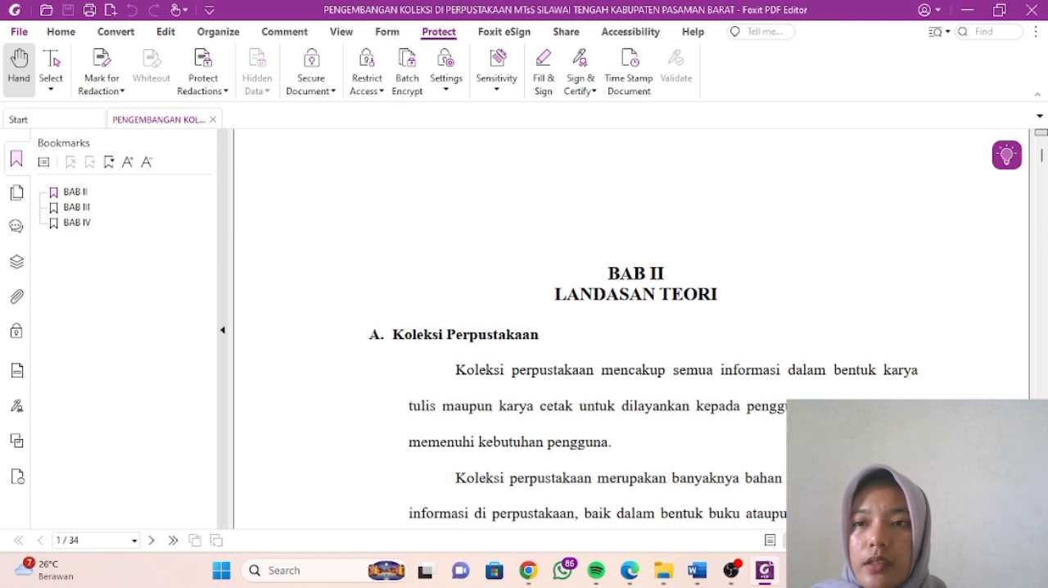
left_click(18, 31)
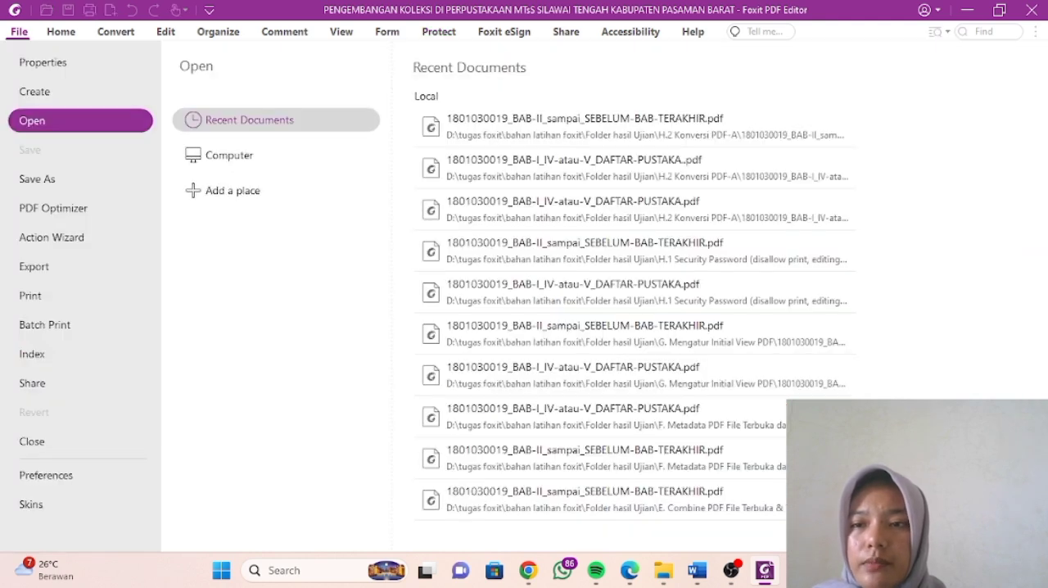
left_click(37, 179)
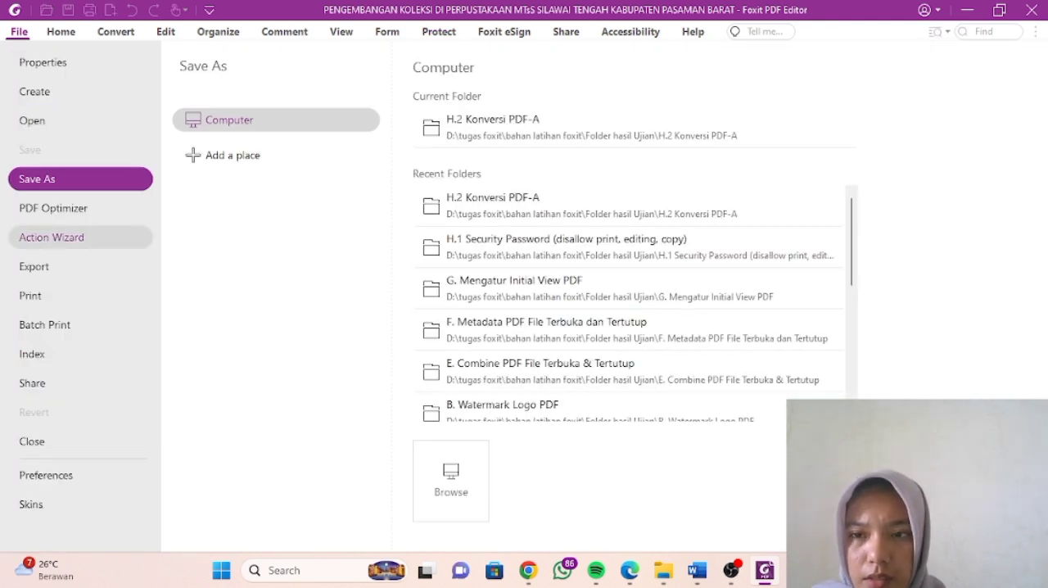
left_click(451, 481)
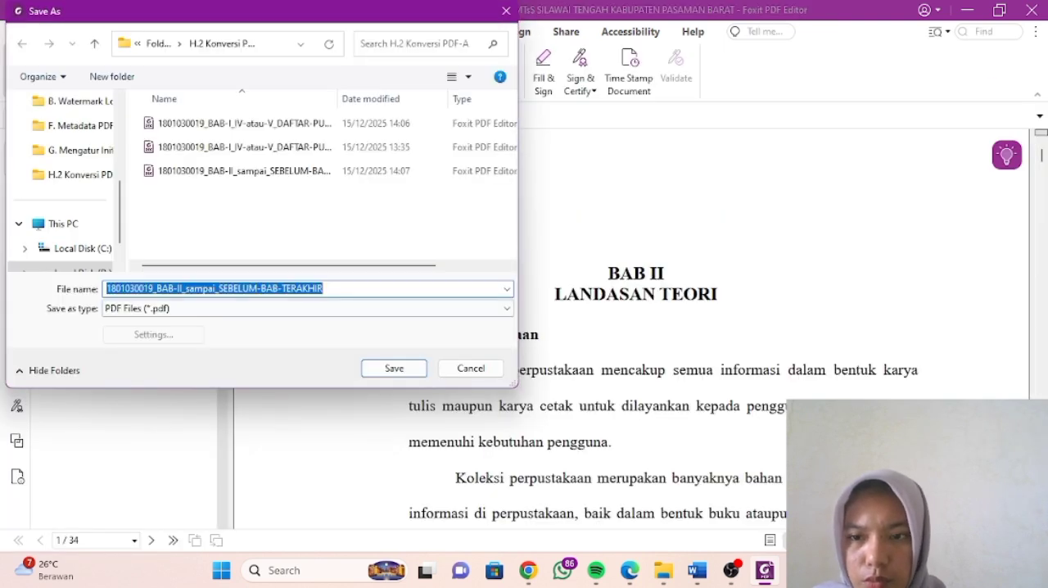
- Choose PDF/A as the BAB-II copy's file type and accept the PDF/A-2b conversion settings
left_click(308, 308)
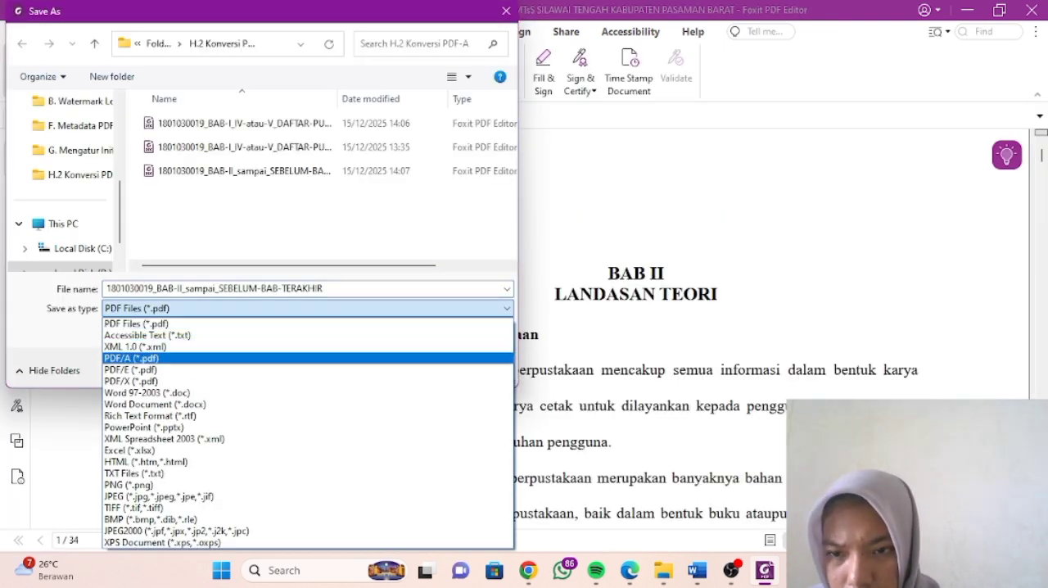
left_click(155, 358)
left_click(154, 335)
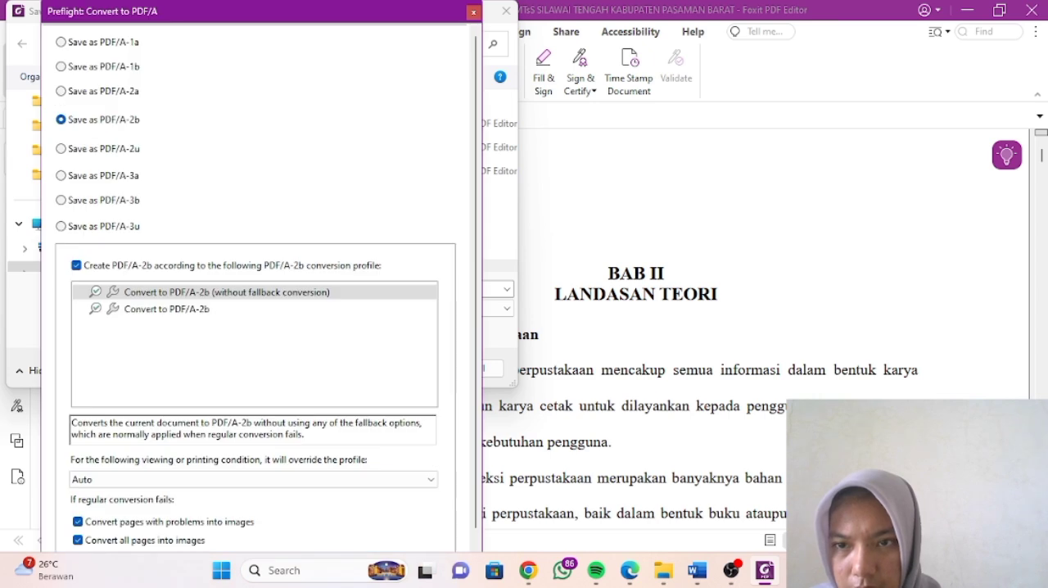
key("Return")
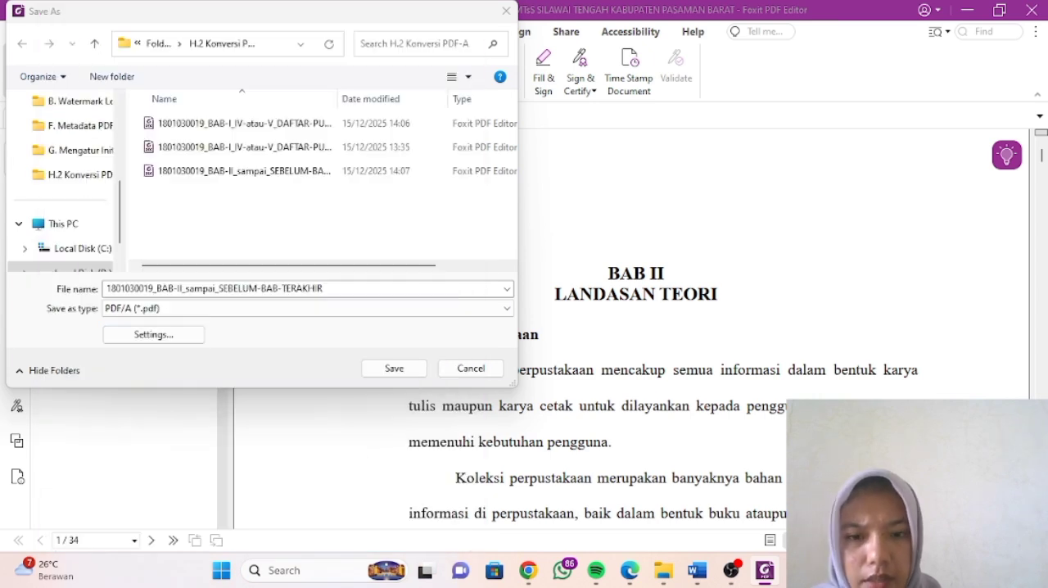
- Add a period to the end of the BAB-II_sampai_SEBELUM-BAB-TERAKHIR file name and save the PDF/A copy
key("shift+Tab")
key("shift+Tab")
key("End")
type(".")
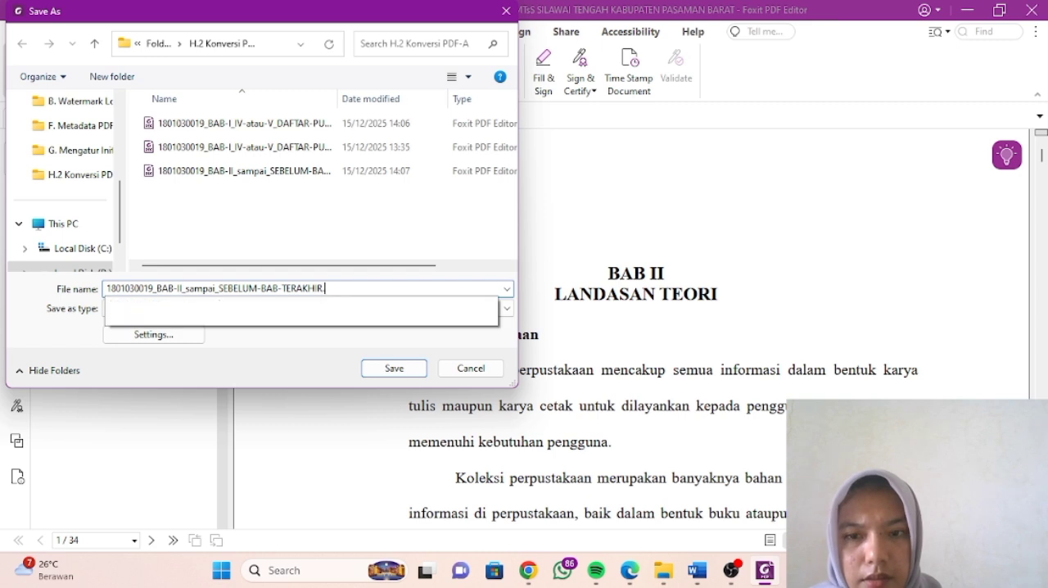
left_click(394, 368)
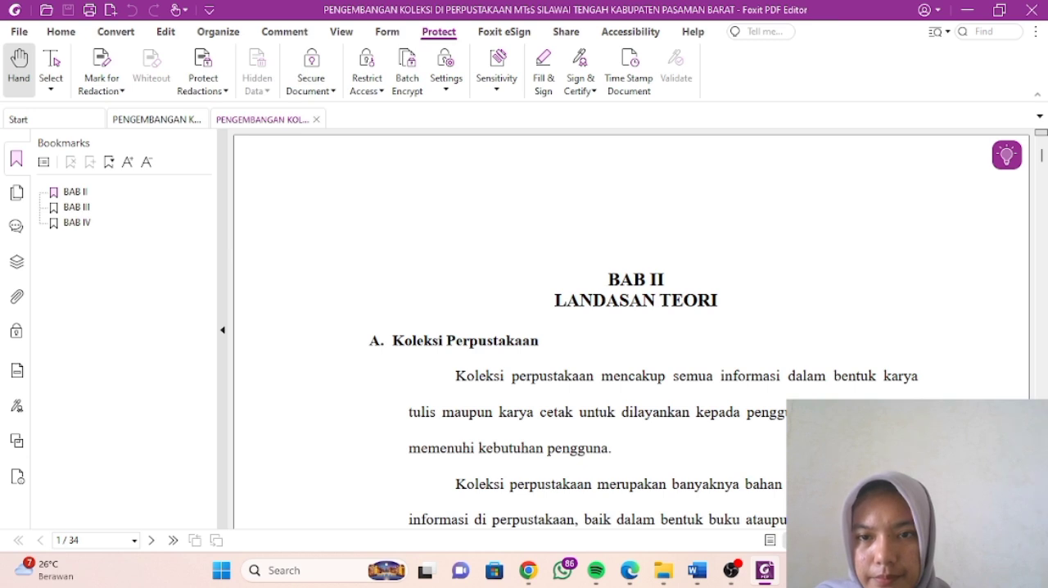
- Close both BAB-II documents, return to the H.2 Konversi PDF-A folder in File Explorer, and go up to Folder hasil Ujian
key("ctrl+w")
key("ctrl+w")
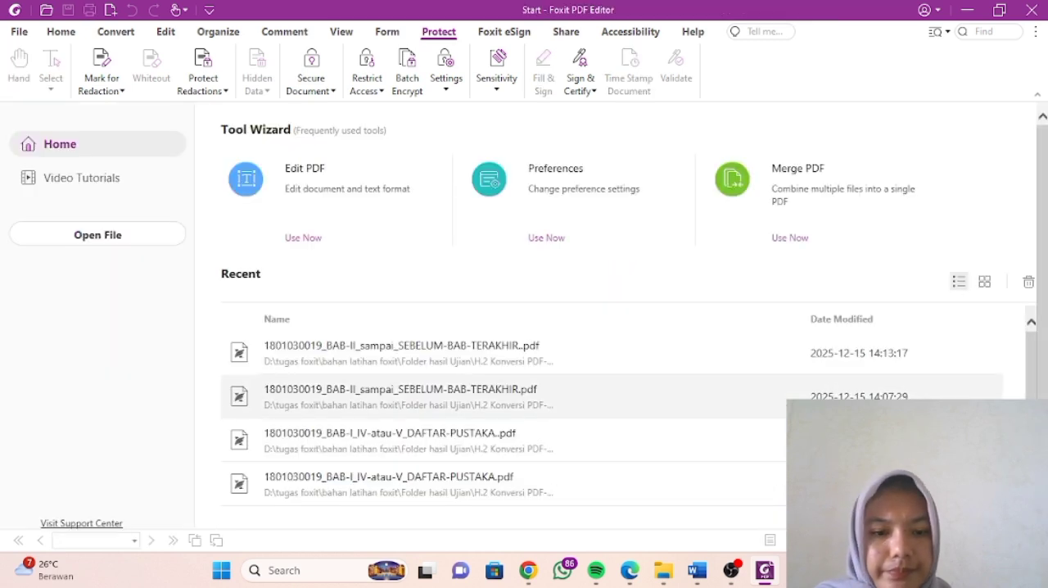
mouse_move(663, 570)
left_click(580, 487)
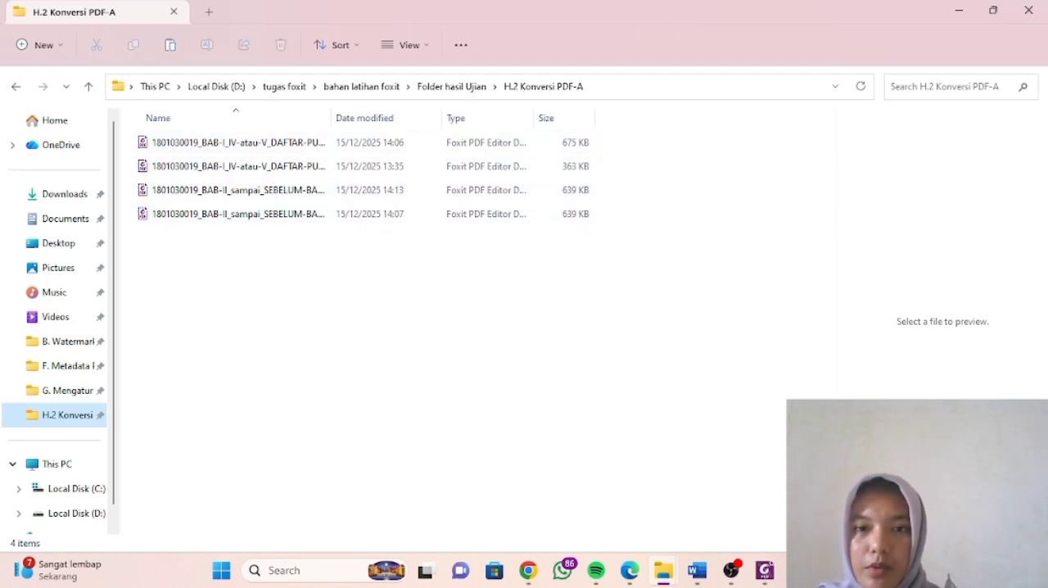
left_click(451, 86)
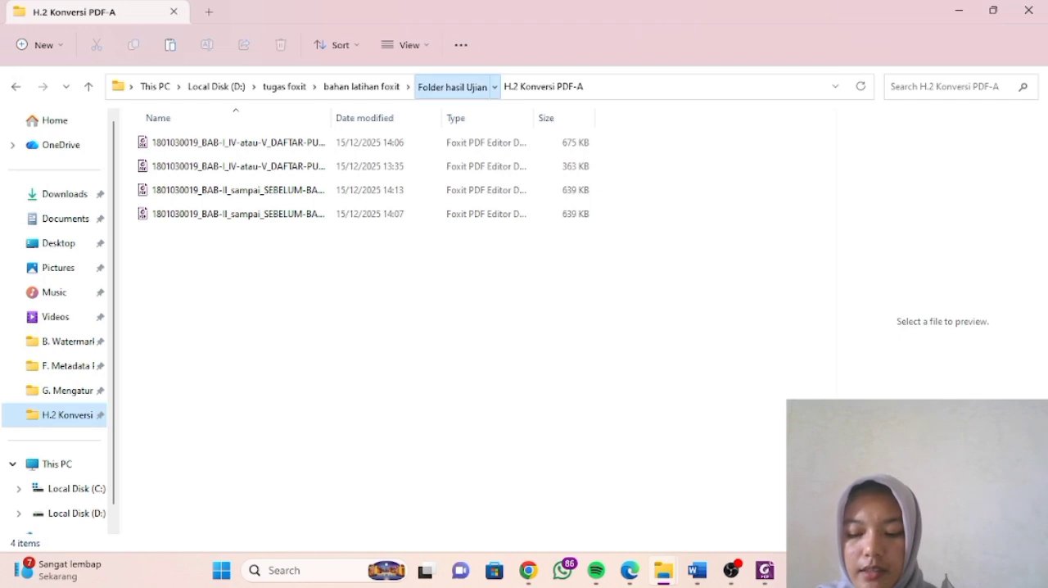